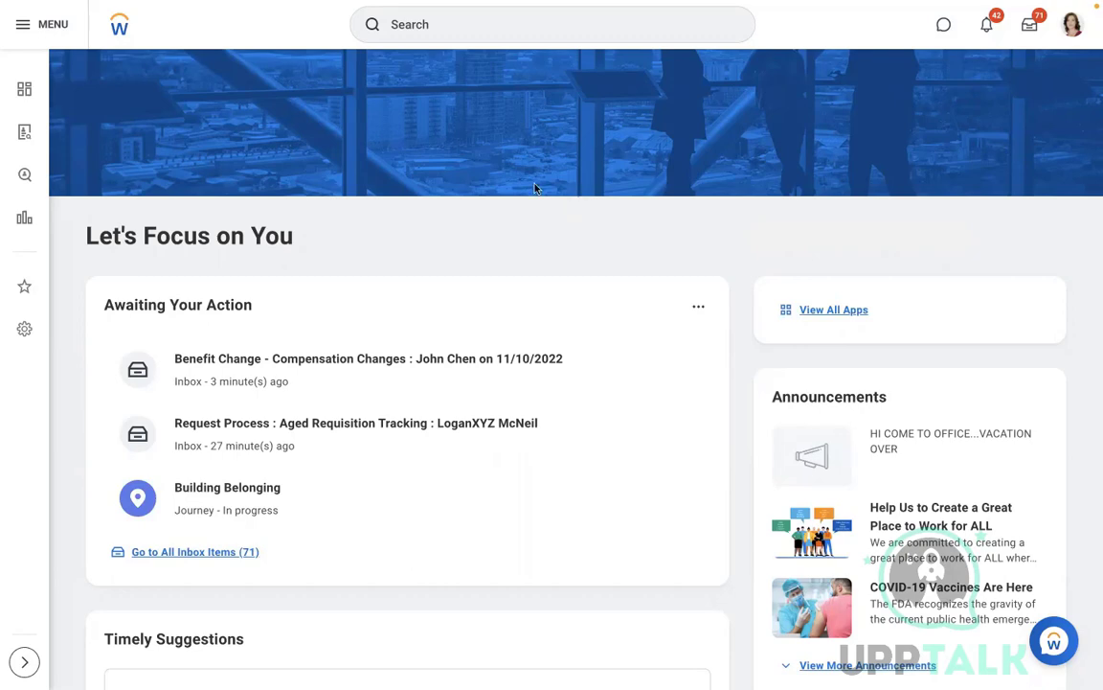
Step: In Word, list the four tiers: EE Only, EE + Spouse, EE + Spouse + Children, EE + Spouse + Children + Parents
key("ctrl+Left")
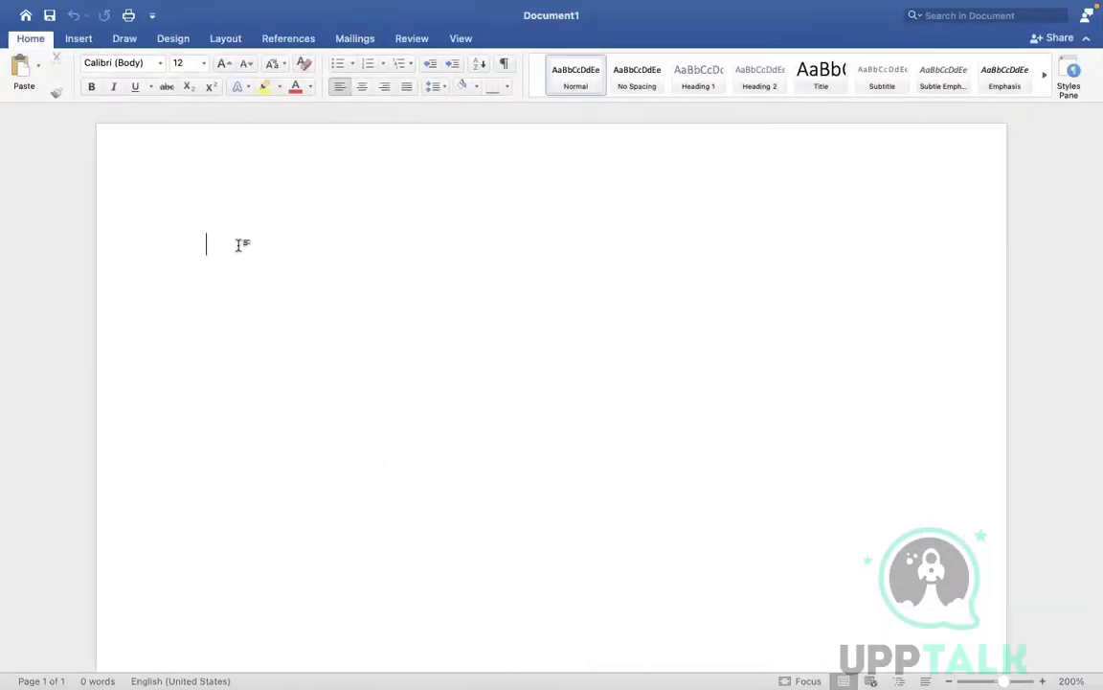
type("EE")
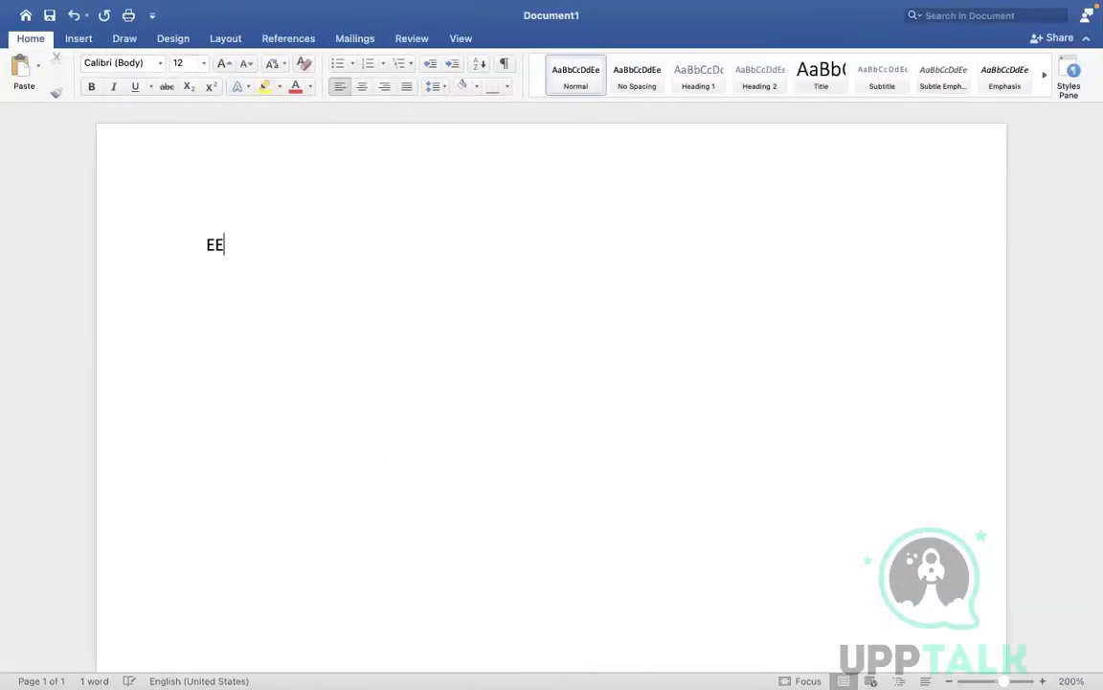
type(" Only")
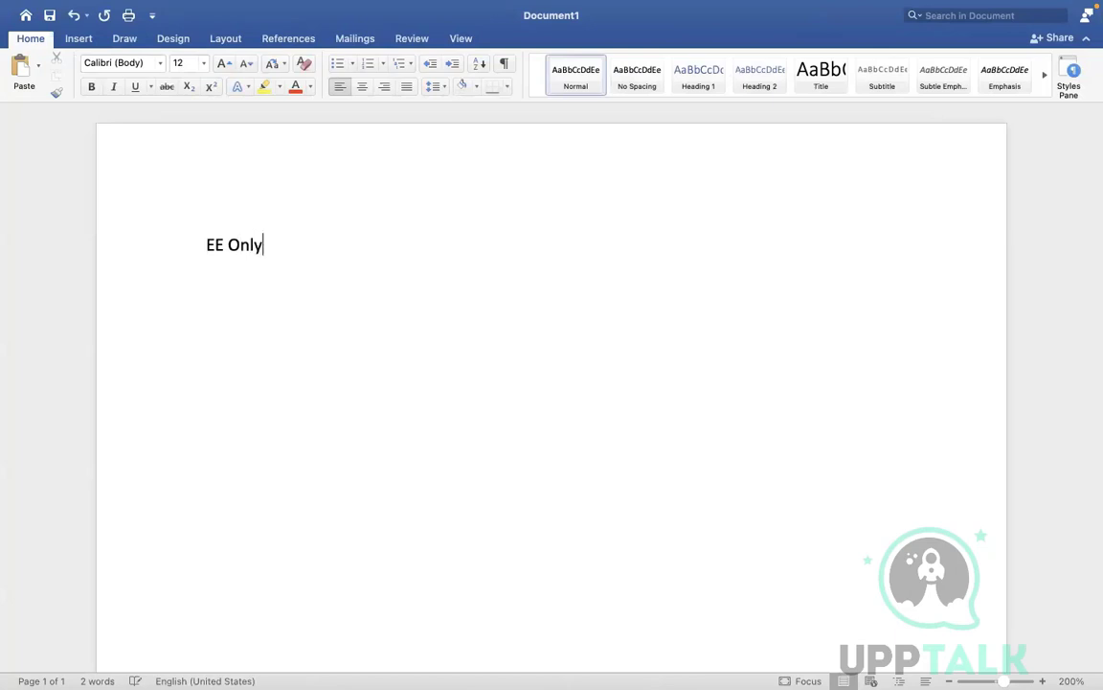
key("Return")
type("EE + ")
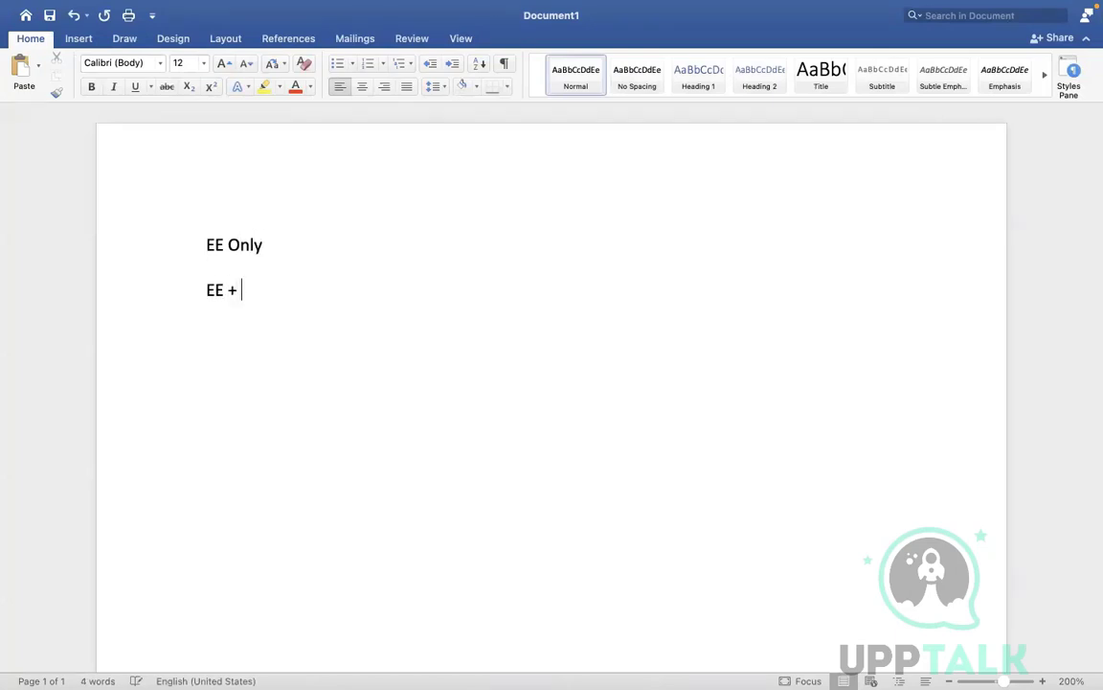
type("Spouse")
key("Return")
key("Return")
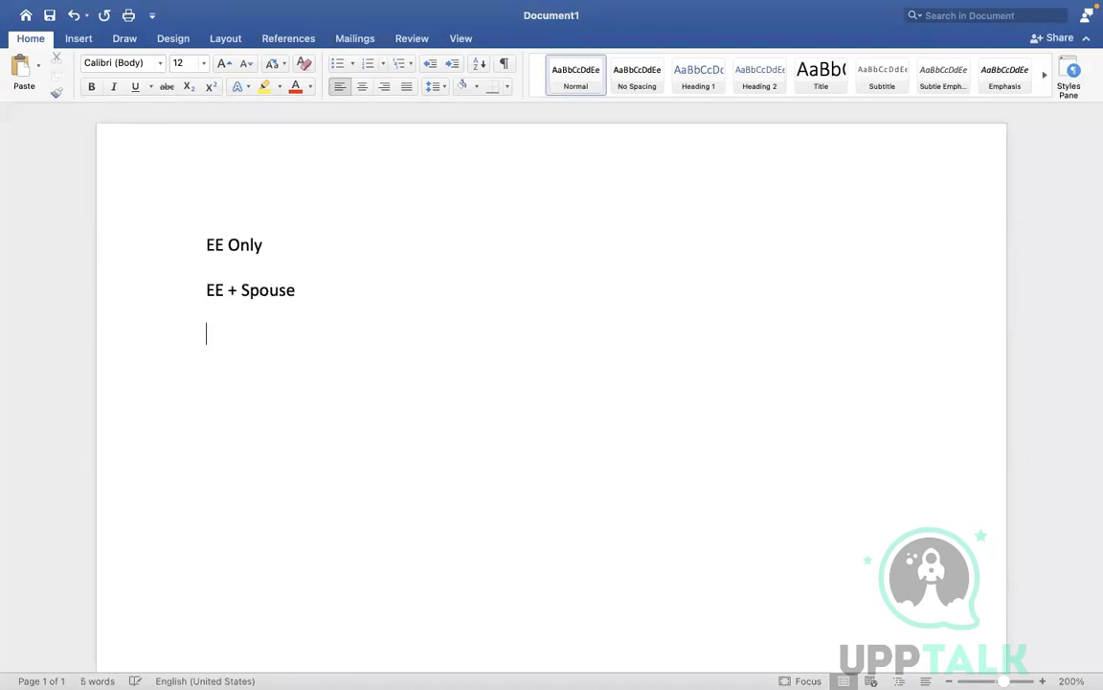
type("EE + Spouse +")
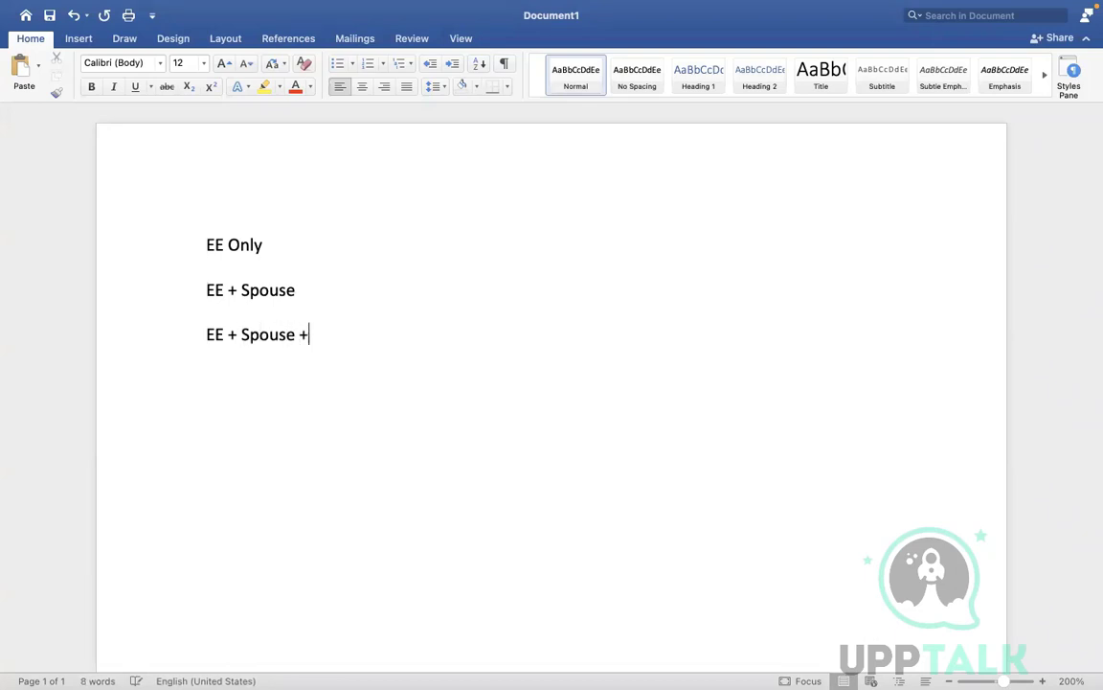
type(" Children")
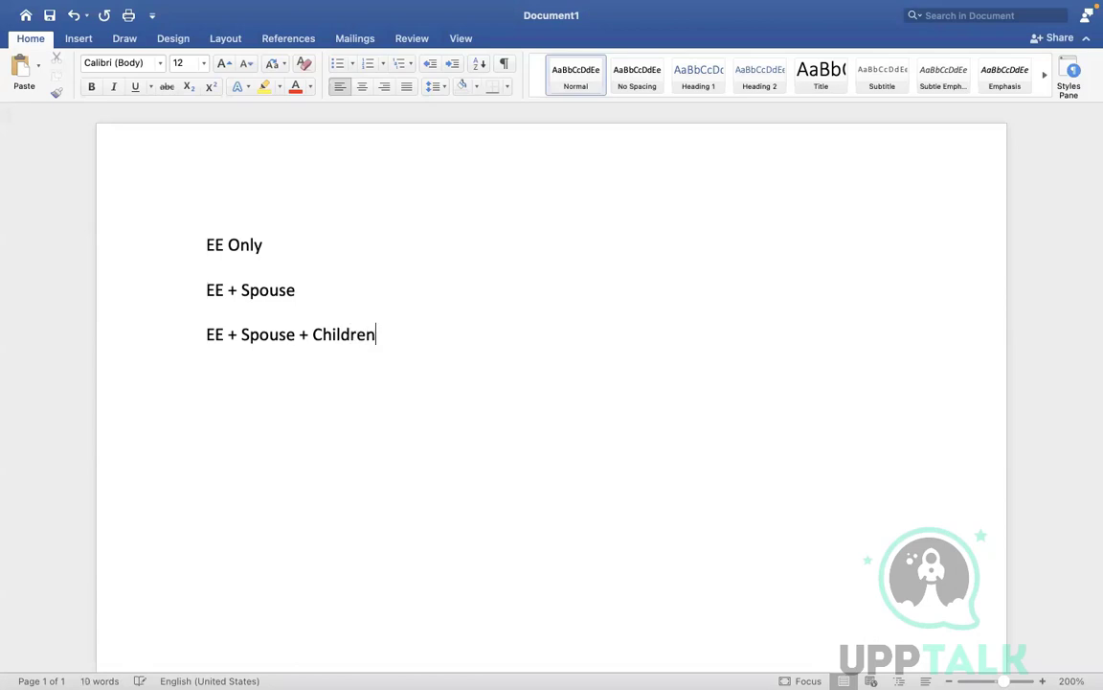
key("Return")
type("EE + ")
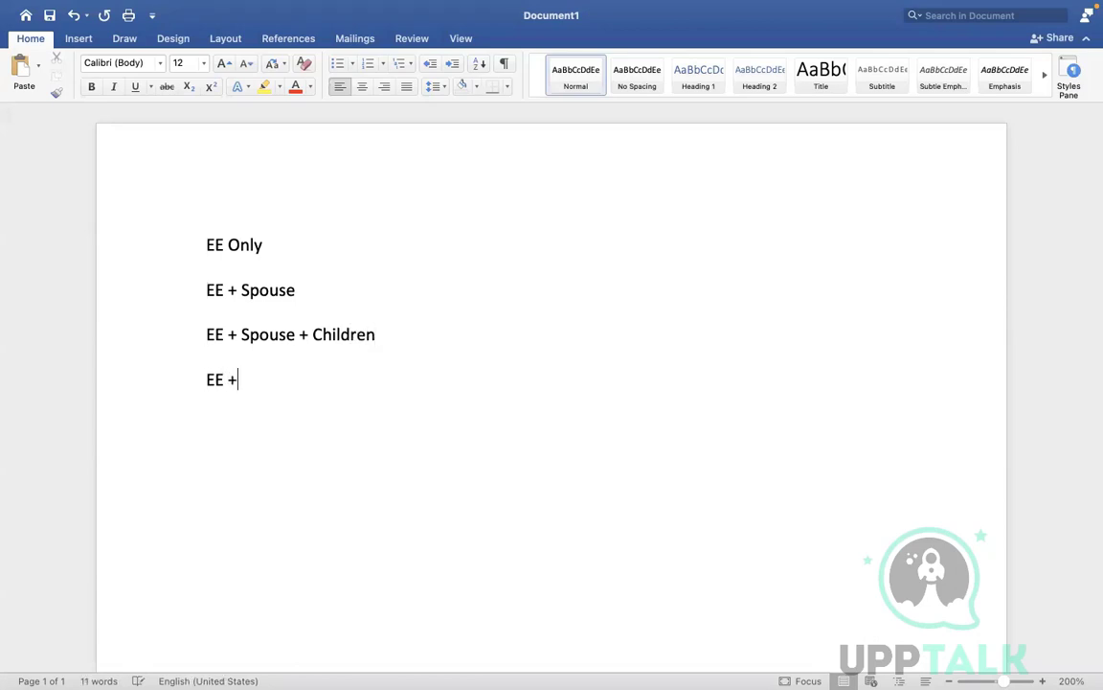
type("Spouse ")
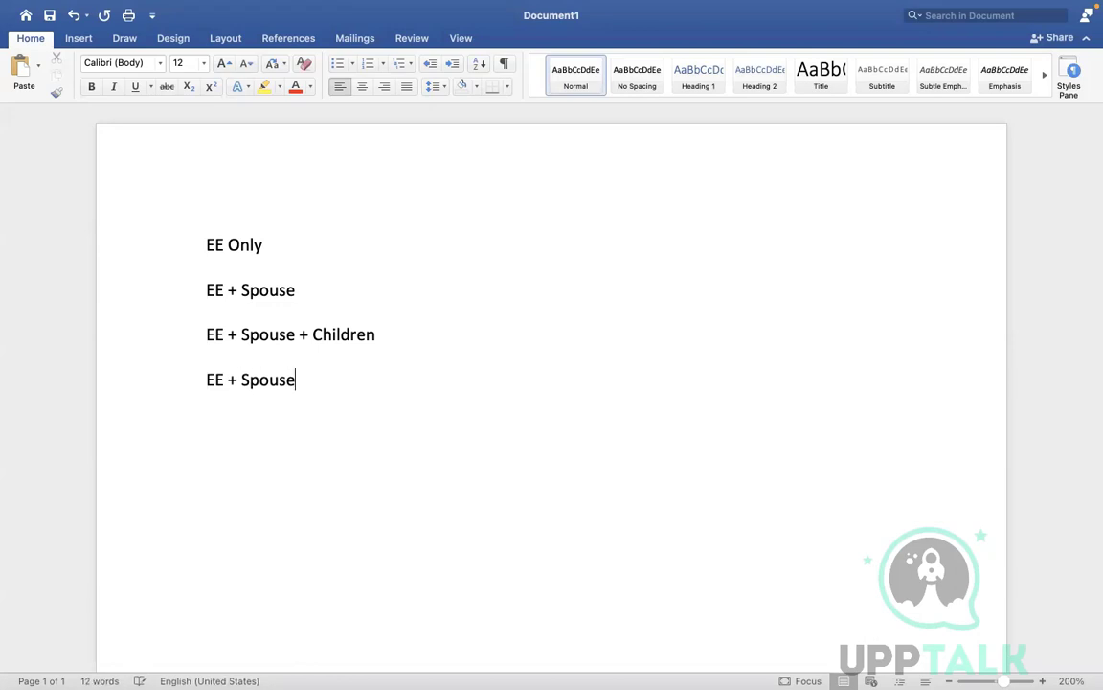
type("+ Children +")
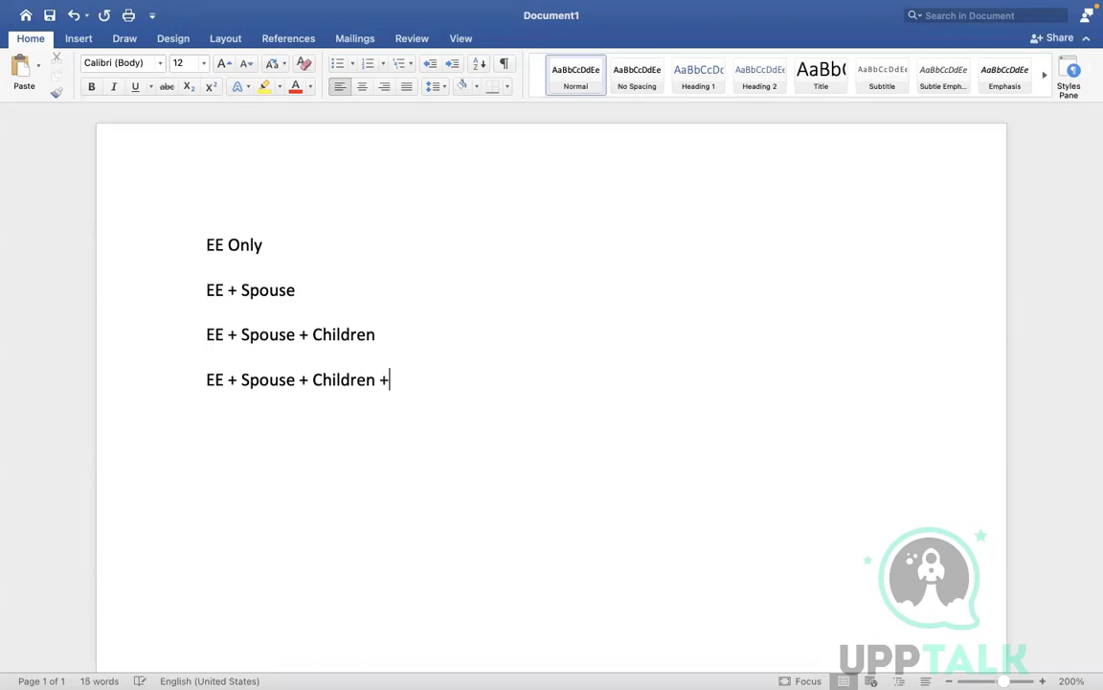
type(" Pa")
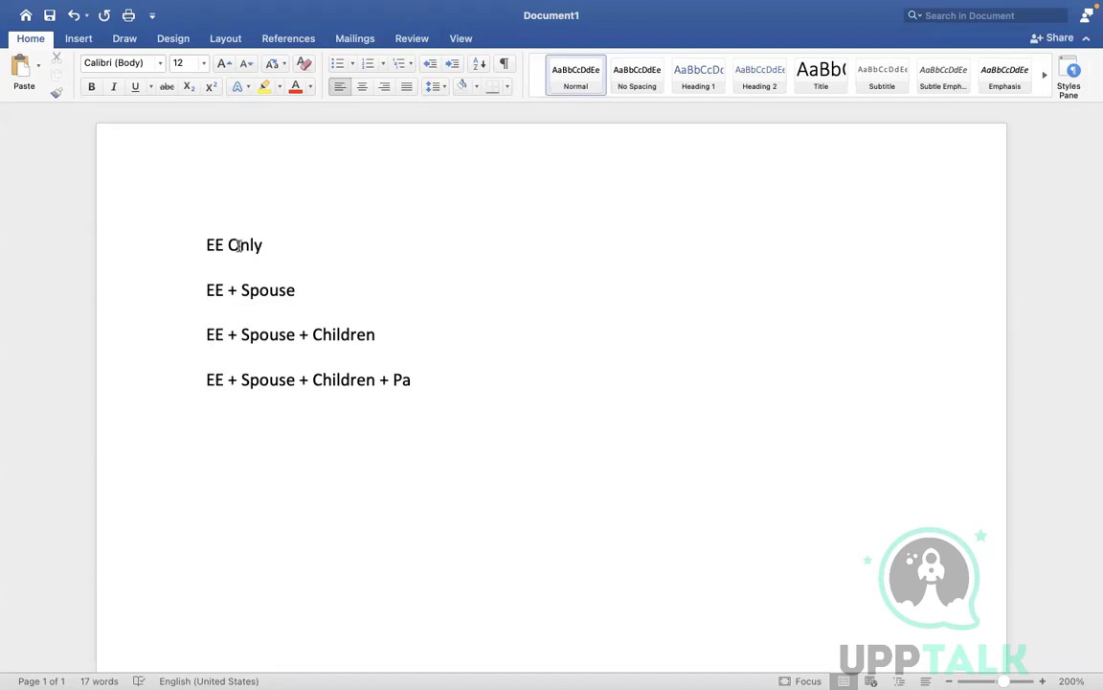
type("ter")
key("BackSpace")
key("BackSpace")
key("BackSpace")
type("rents")
Step: Append the costs to the tiers: '- 10', '- 20', '= 30' and '= 50'
left_click(276, 244)
type("- 10")
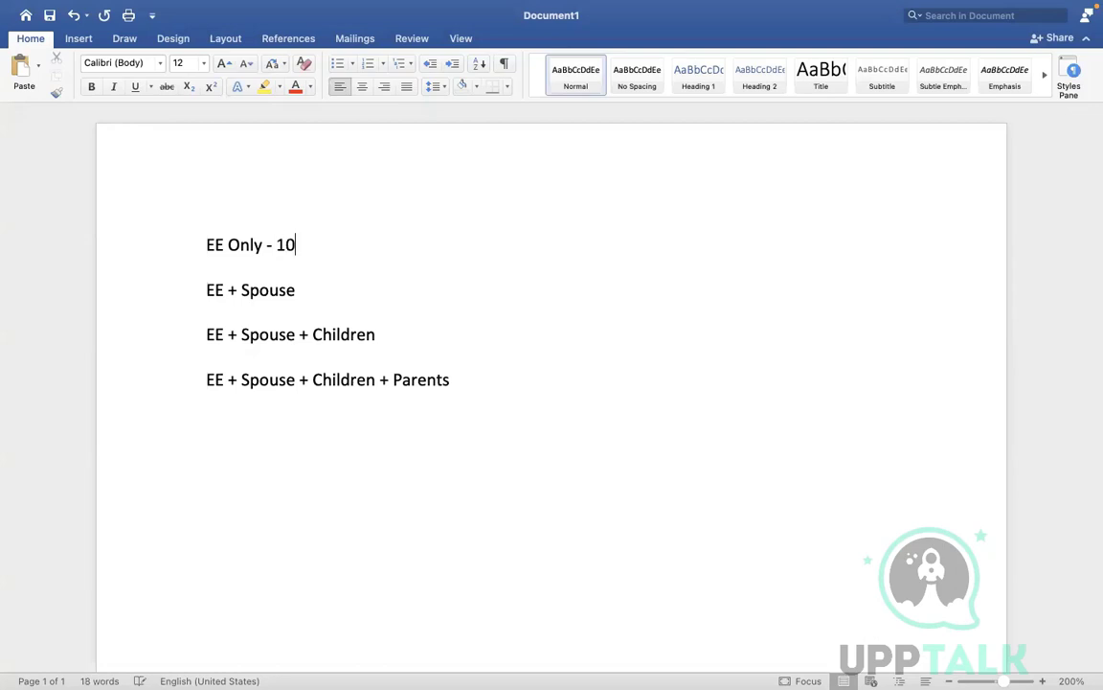
left_click(324, 285)
type("-")
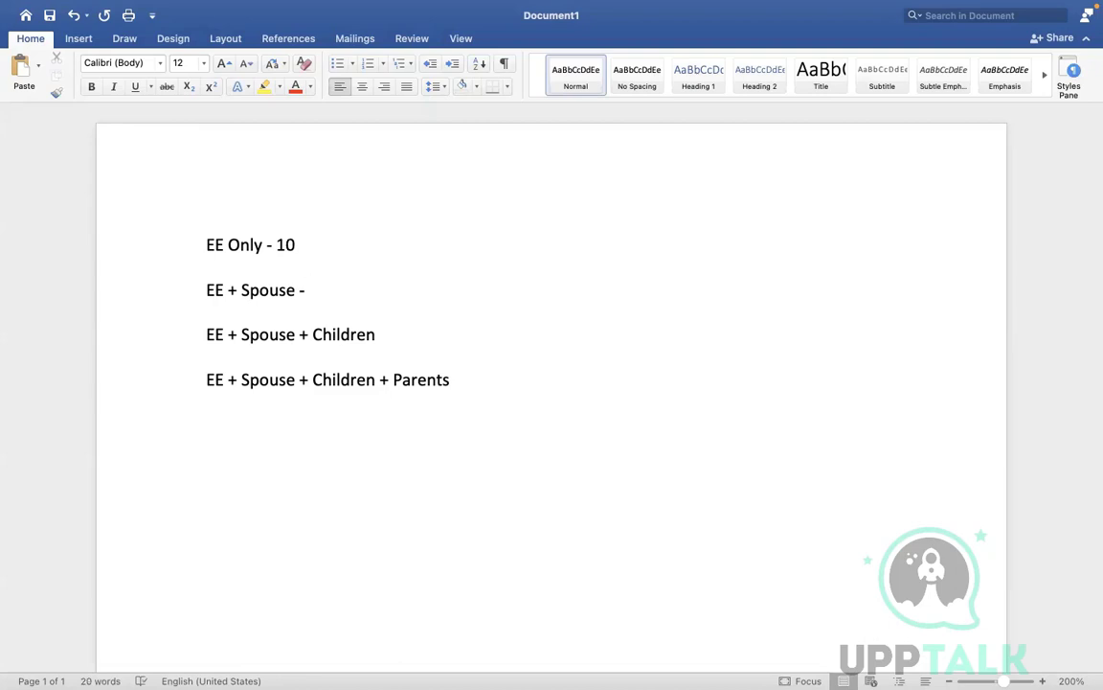
type("20")
left_click(393, 333)
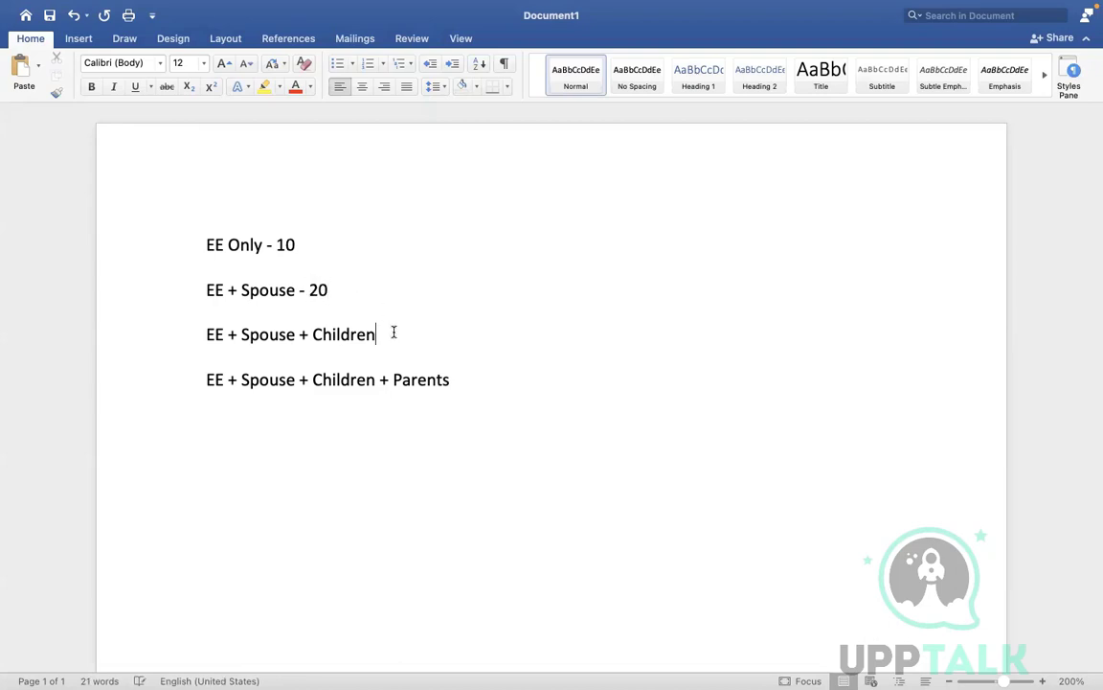
type("=")
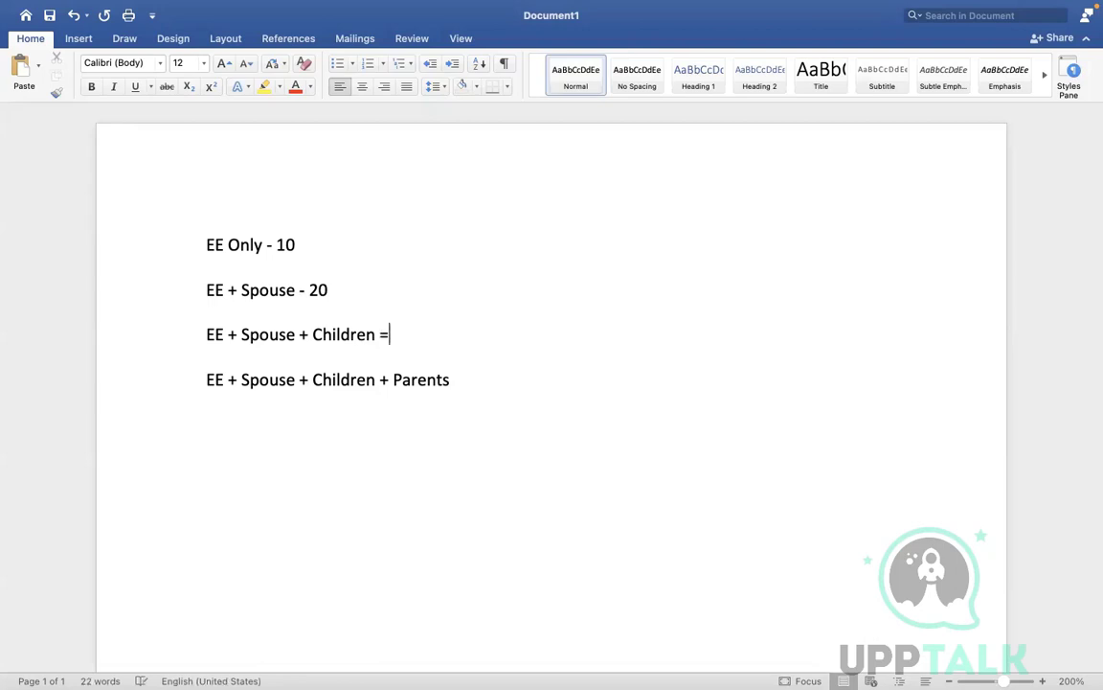
type(" 30")
left_click(466, 379)
type("= 50")
left_click_drag(199, 245, 345, 264)
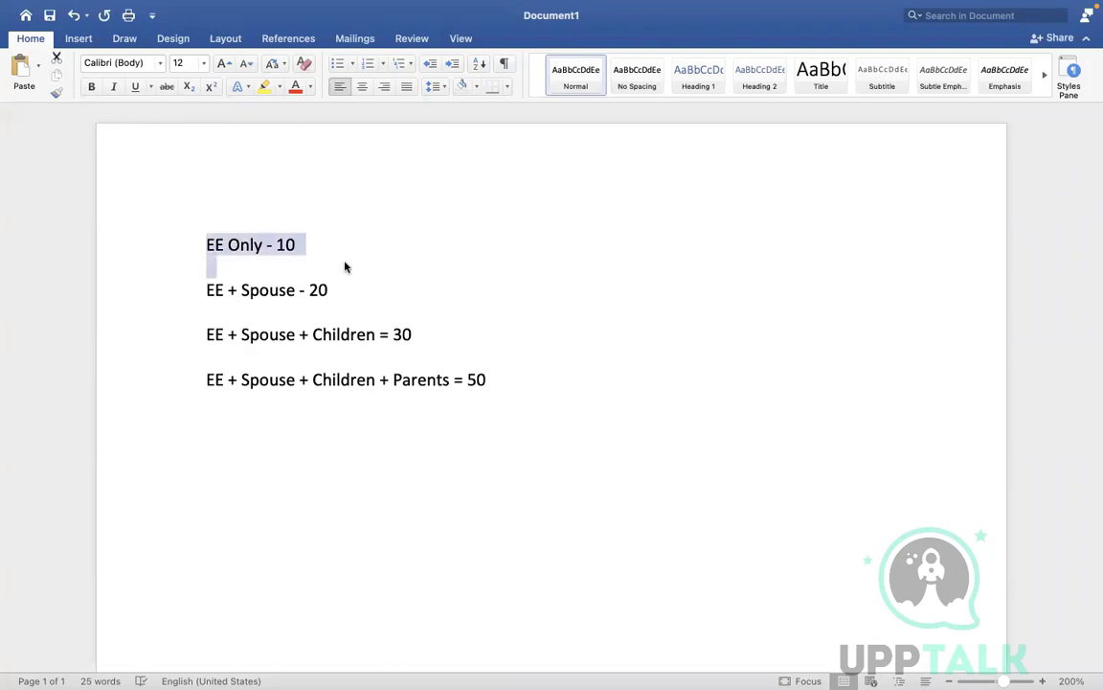
left_click(184, 299)
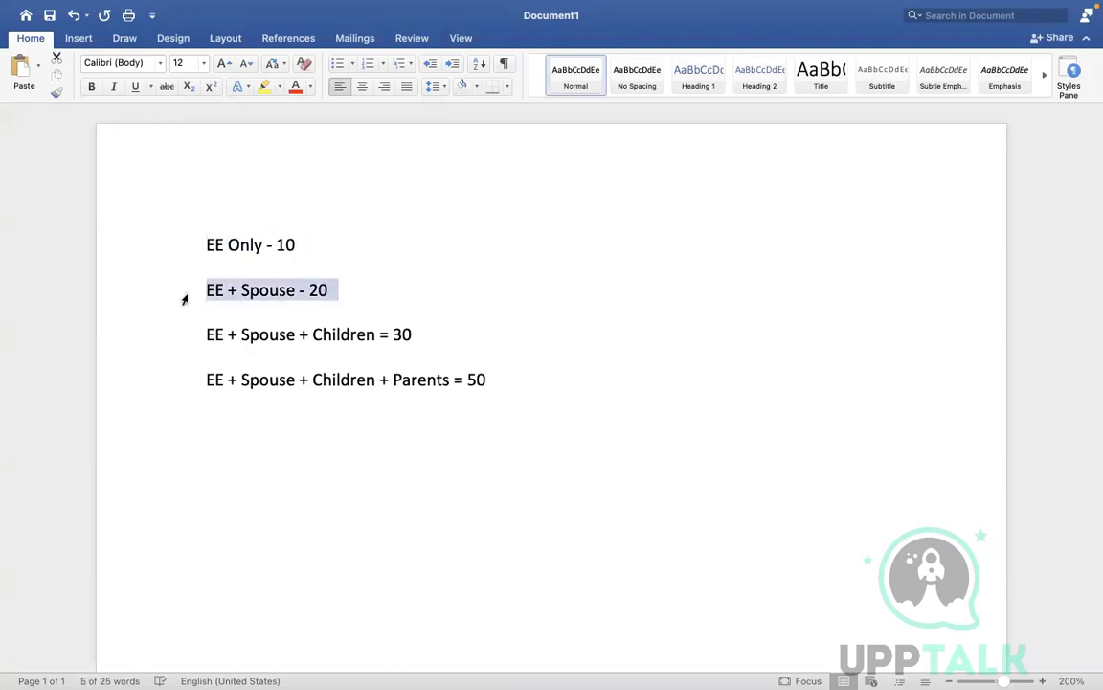
left_click(195, 346)
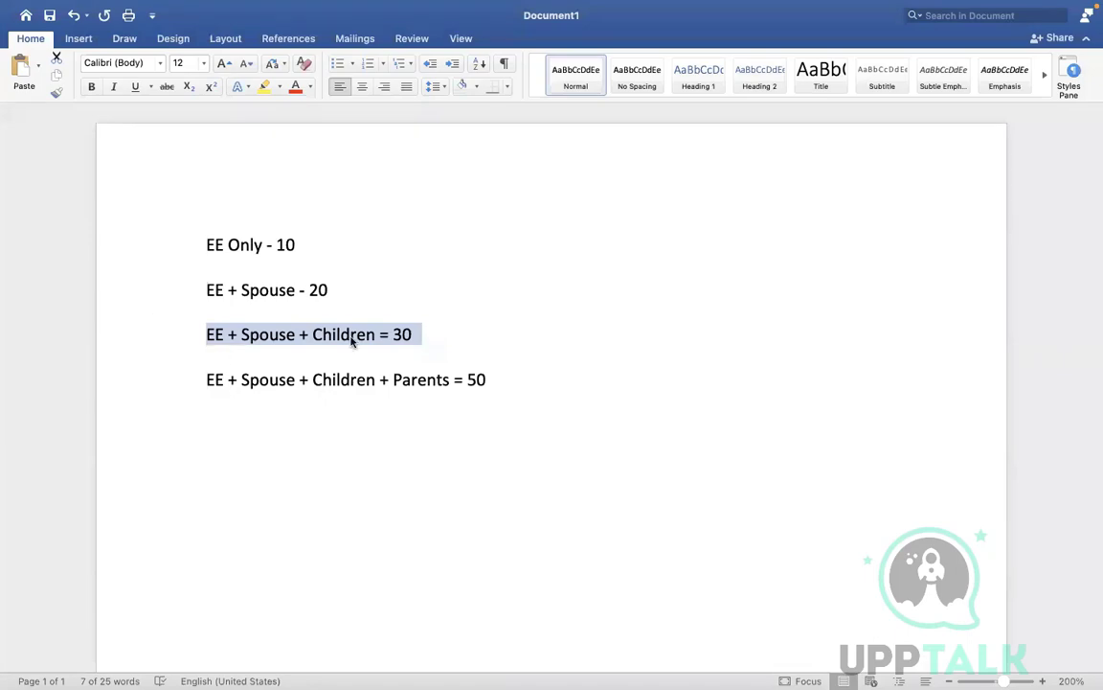
key("ctrl+Right")
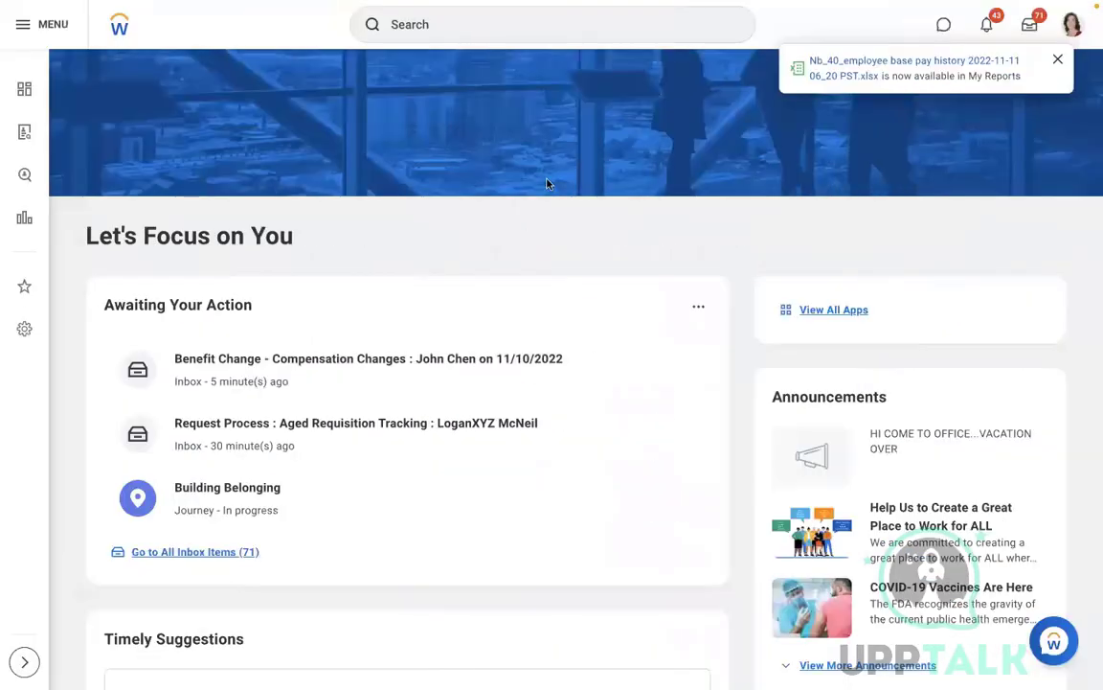
Step: Dismiss the notification, search 'maintain relation' and open Maintain Related Person Relationships
left_click(1058, 59)
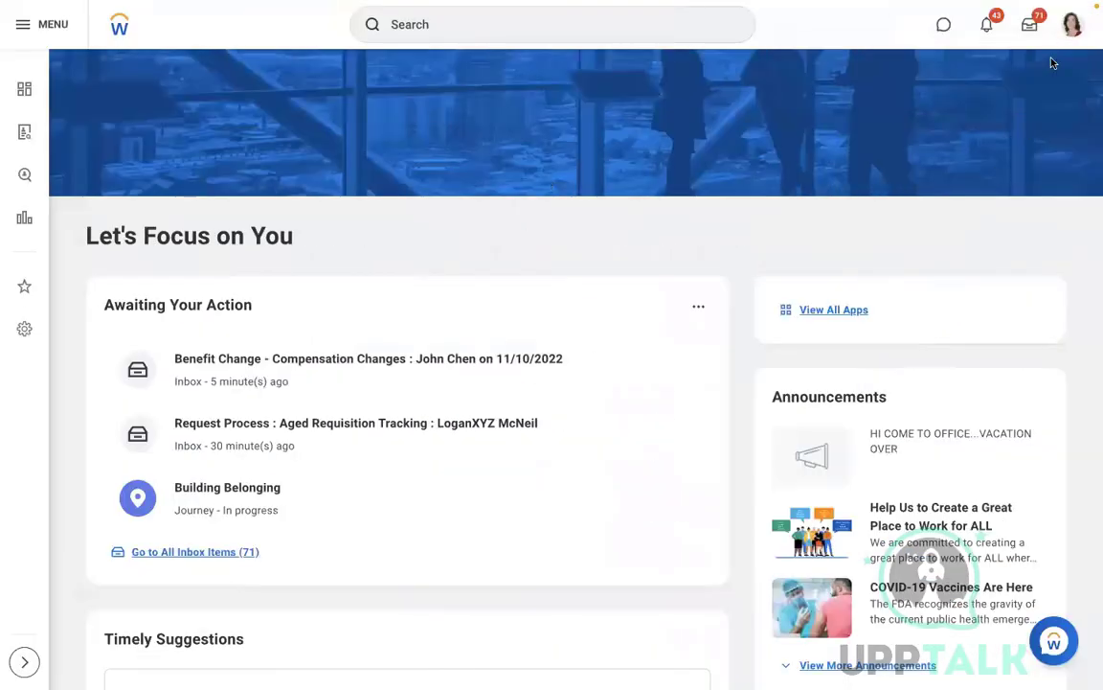
left_click(522, 32)
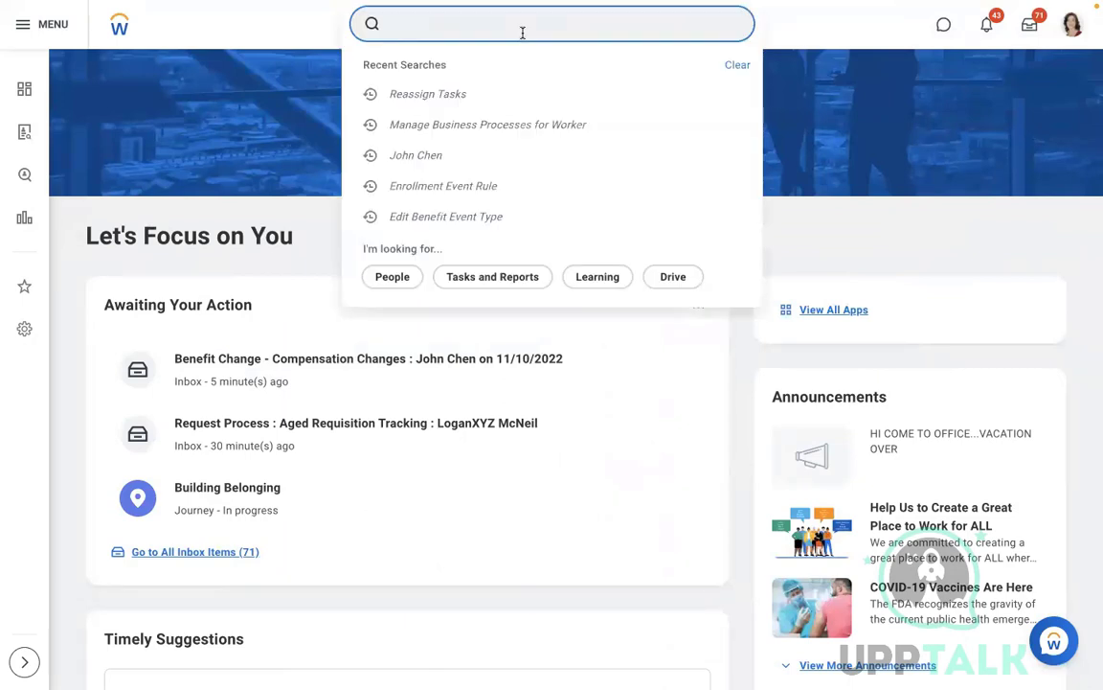
type("create real")
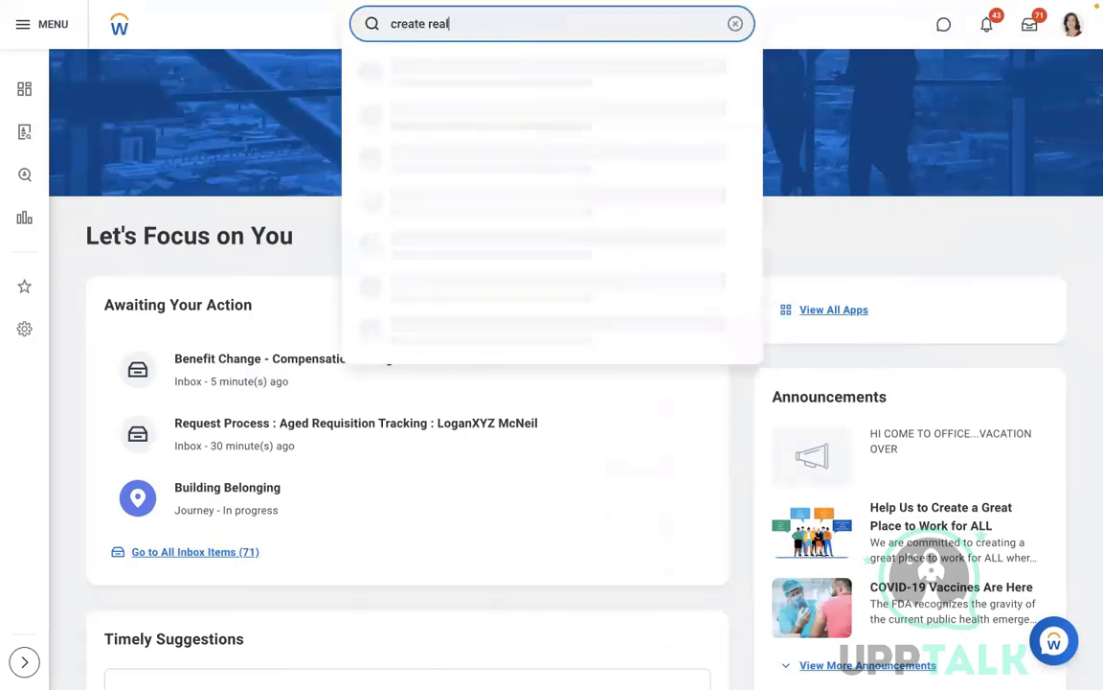
type("tion")
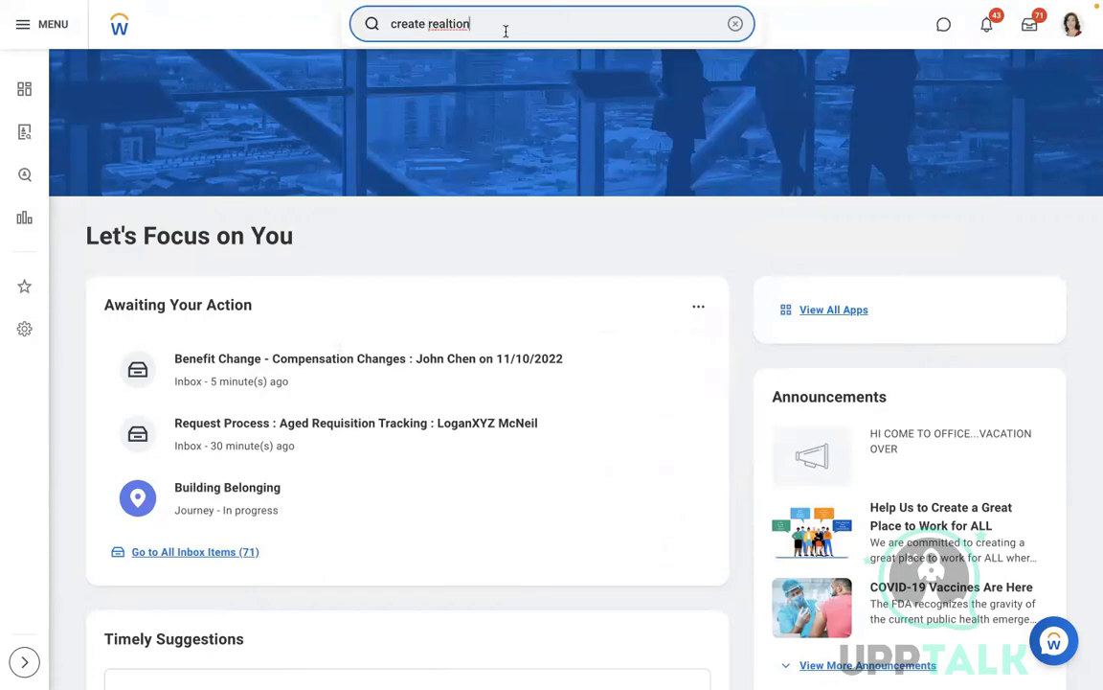
key("BackSpace")
key("BackSpace")
key("BackSpace")
key("BackSpace")
key("BackSpace")
key("BackSpace")
type("la")
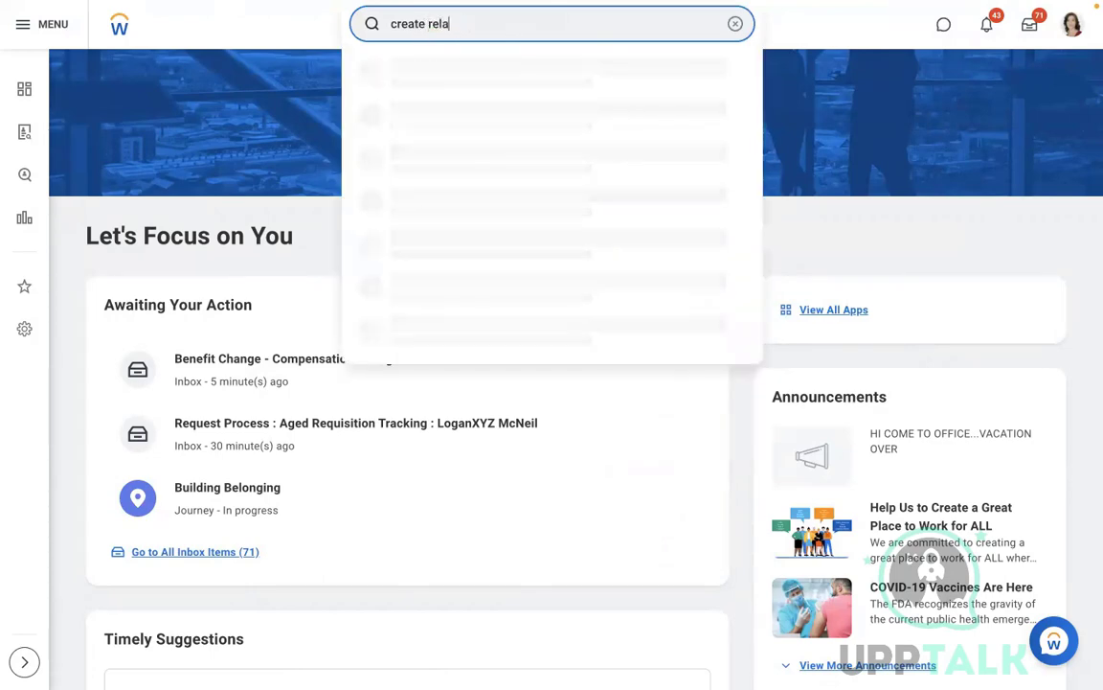
type("tion")
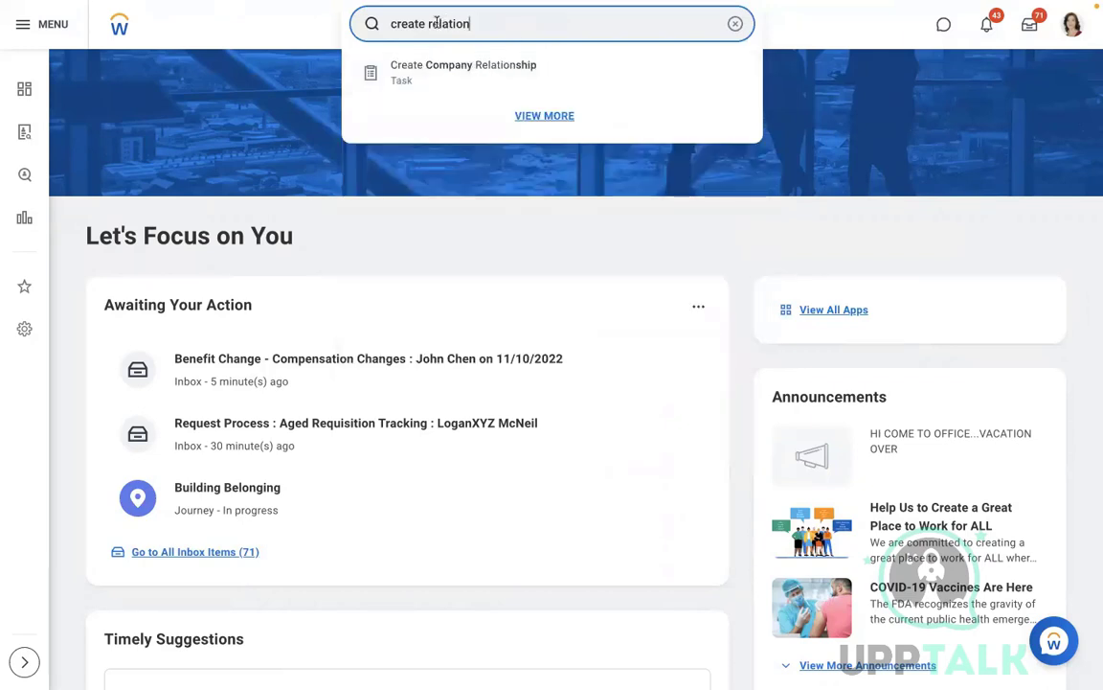
left_click_drag(427, 23, 212, 18)
key("BackSpace")
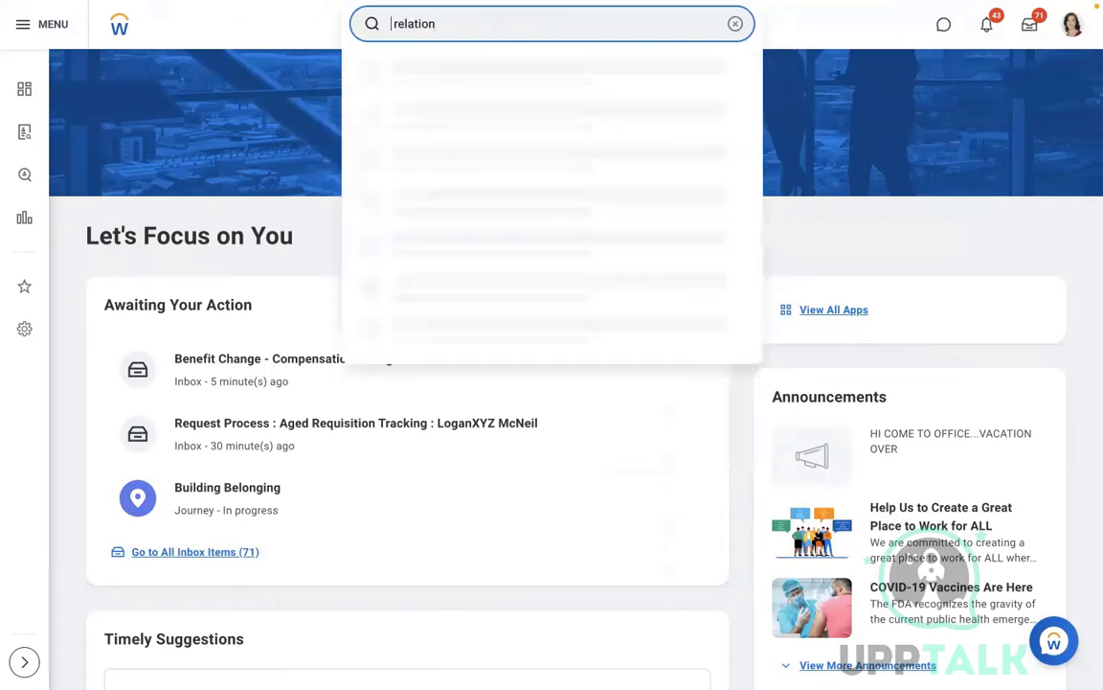
type("maintain")
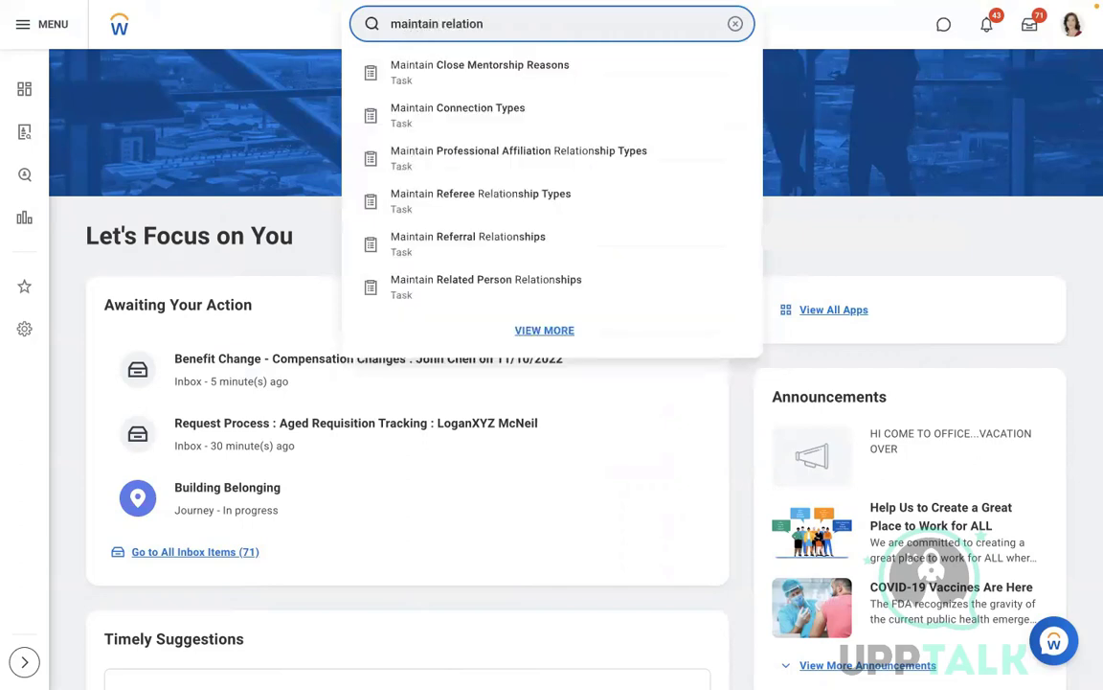
left_click(489, 293)
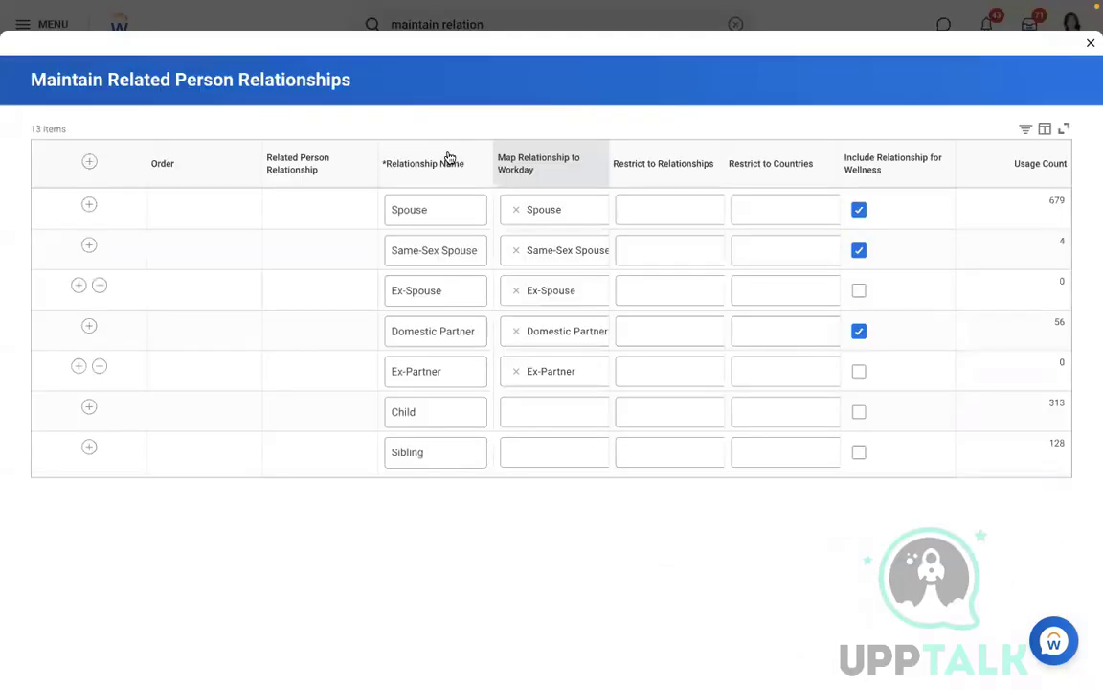
Step: Check the Map Relationship column and Child mapping choices, then insert a blank row below Spouse
left_click(447, 156)
left_click(547, 86)
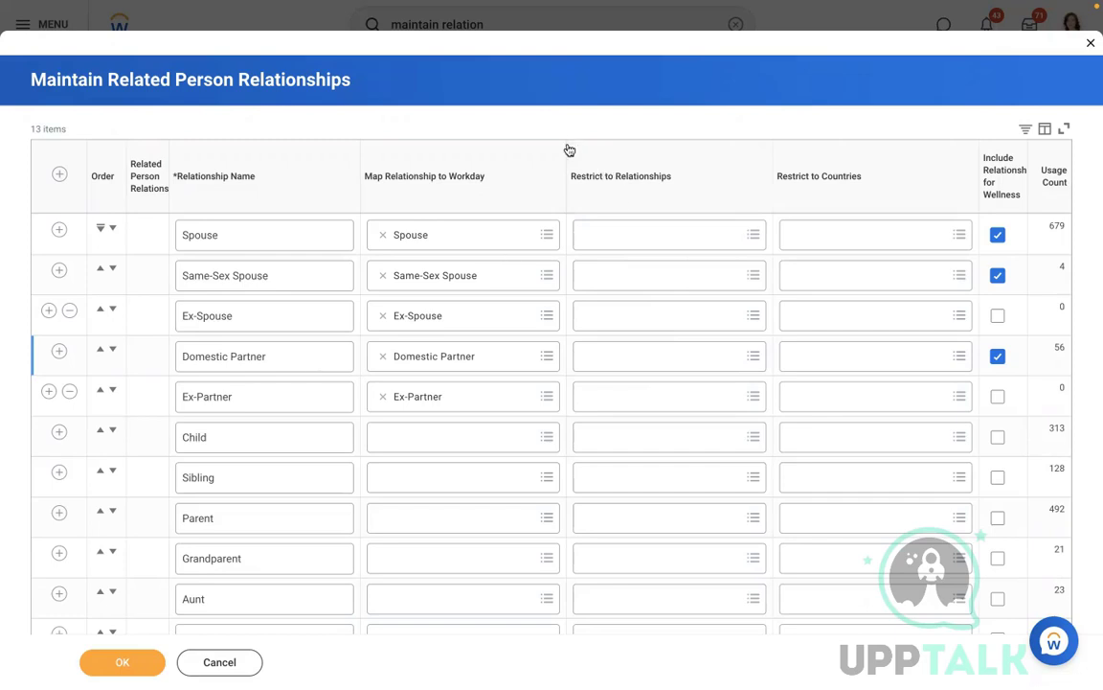
scroll(507, 134, "down", 1)
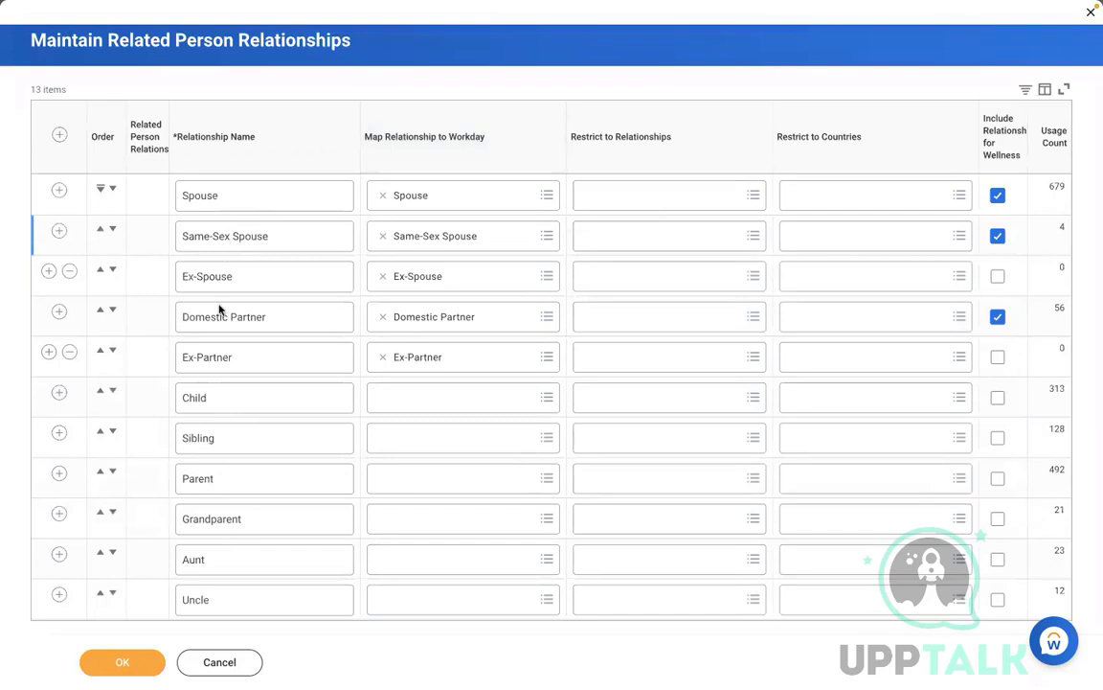
left_click(417, 400)
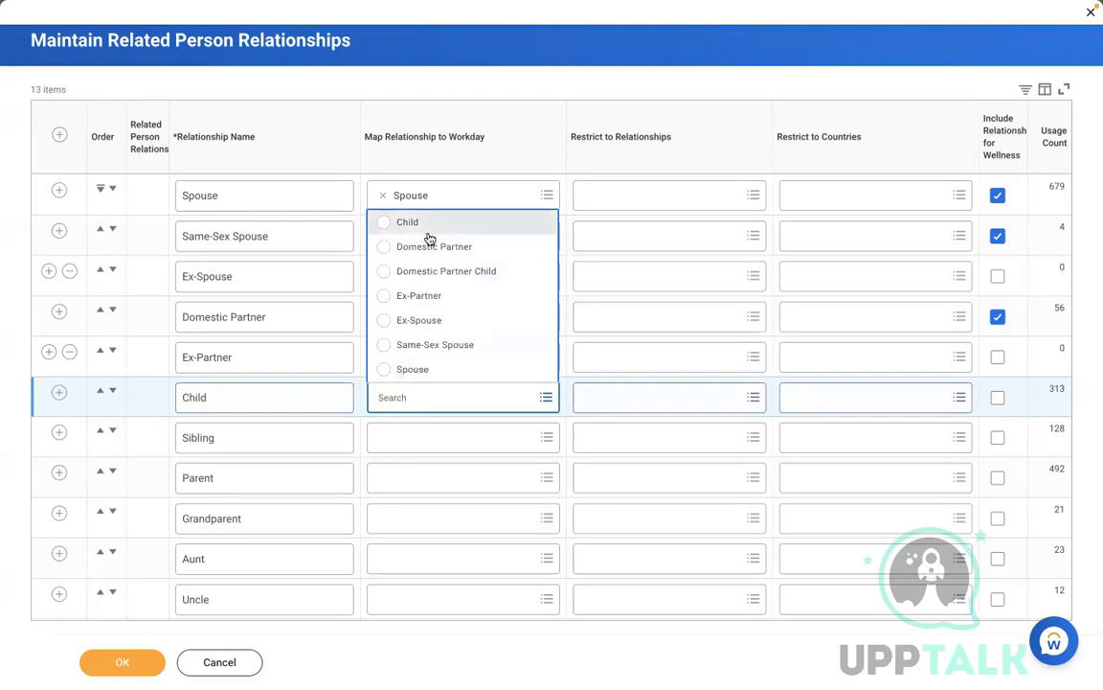
left_click(564, 573)
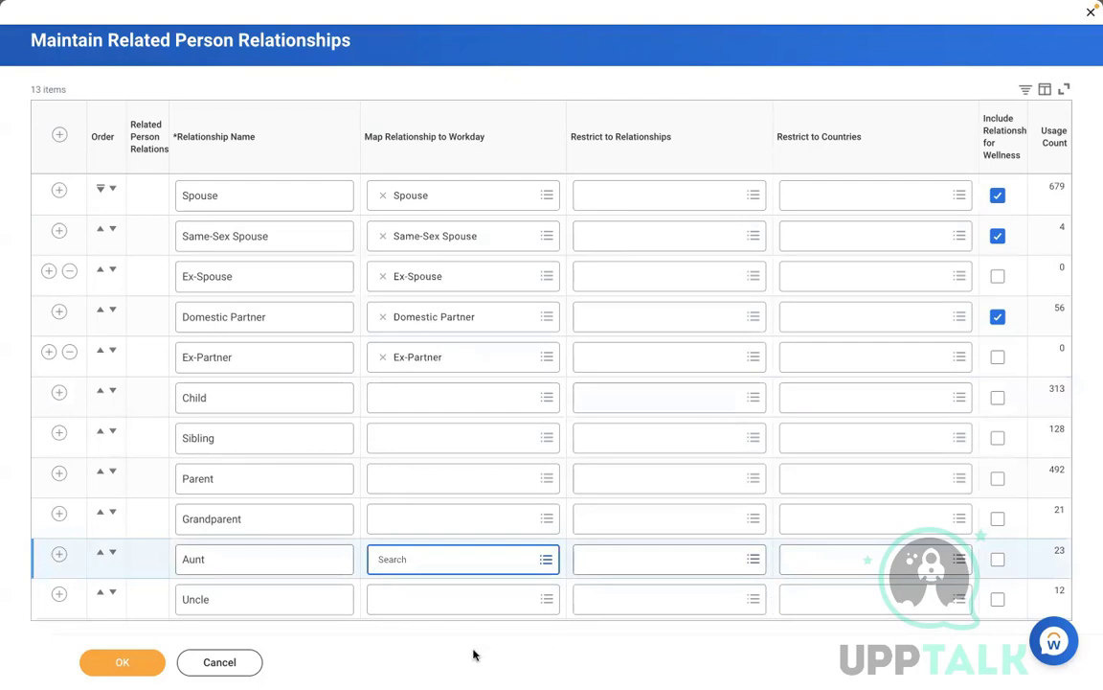
left_click(59, 190)
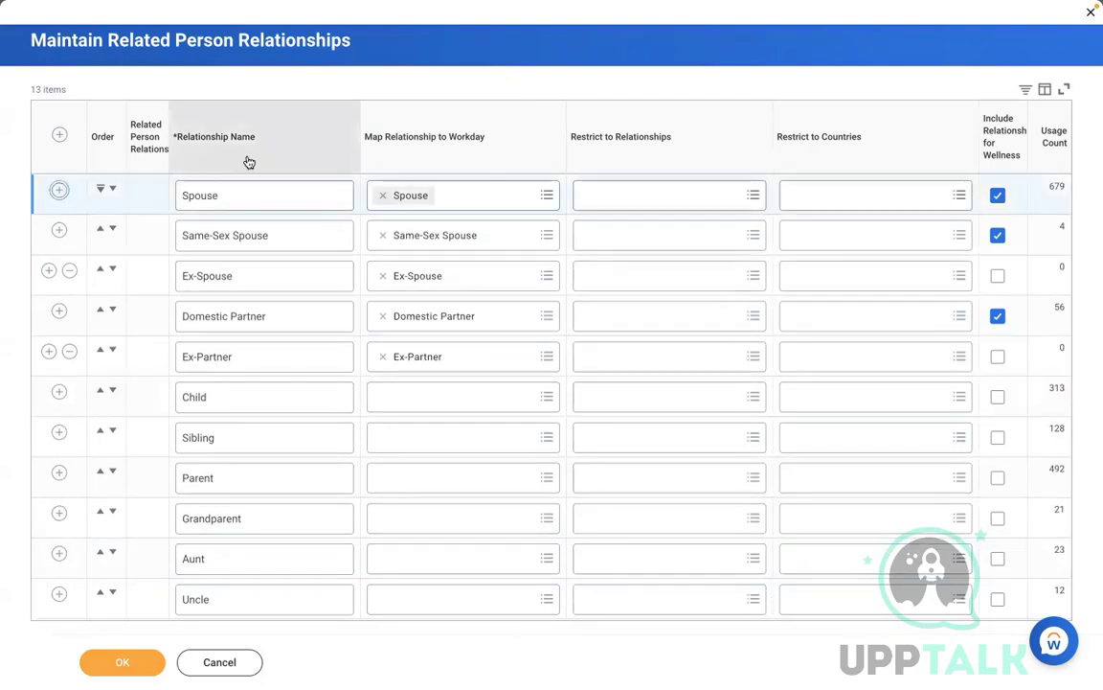
Step: Name the new row 'Girl Child' and map it to the Workday Child type
left_click(272, 192)
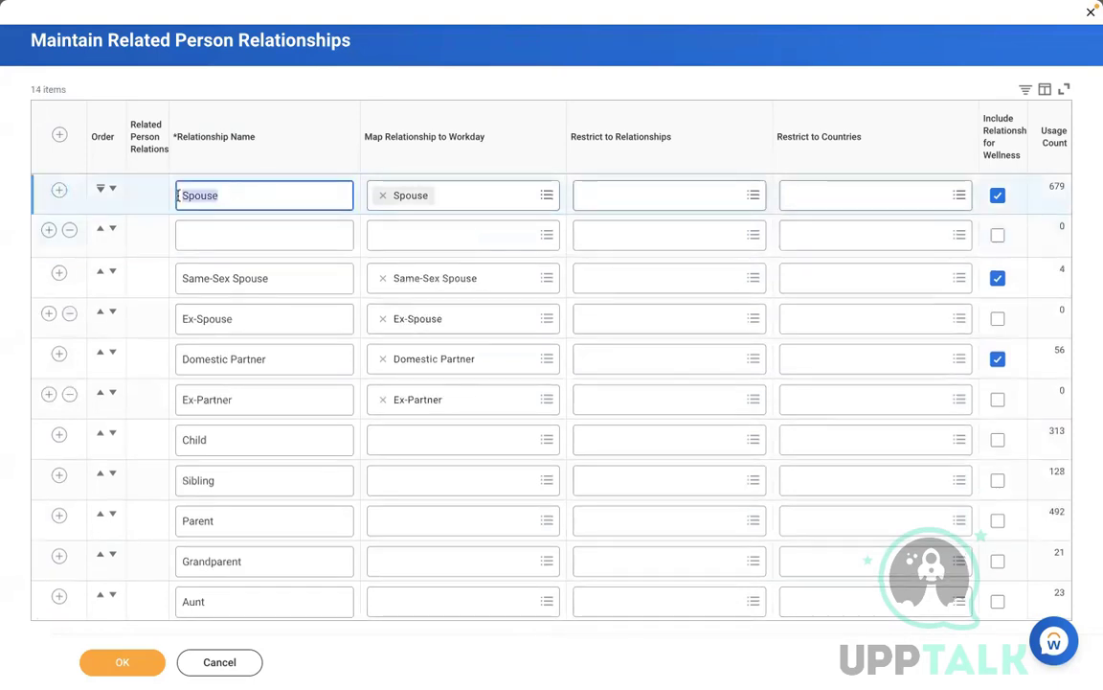
left_click(241, 229)
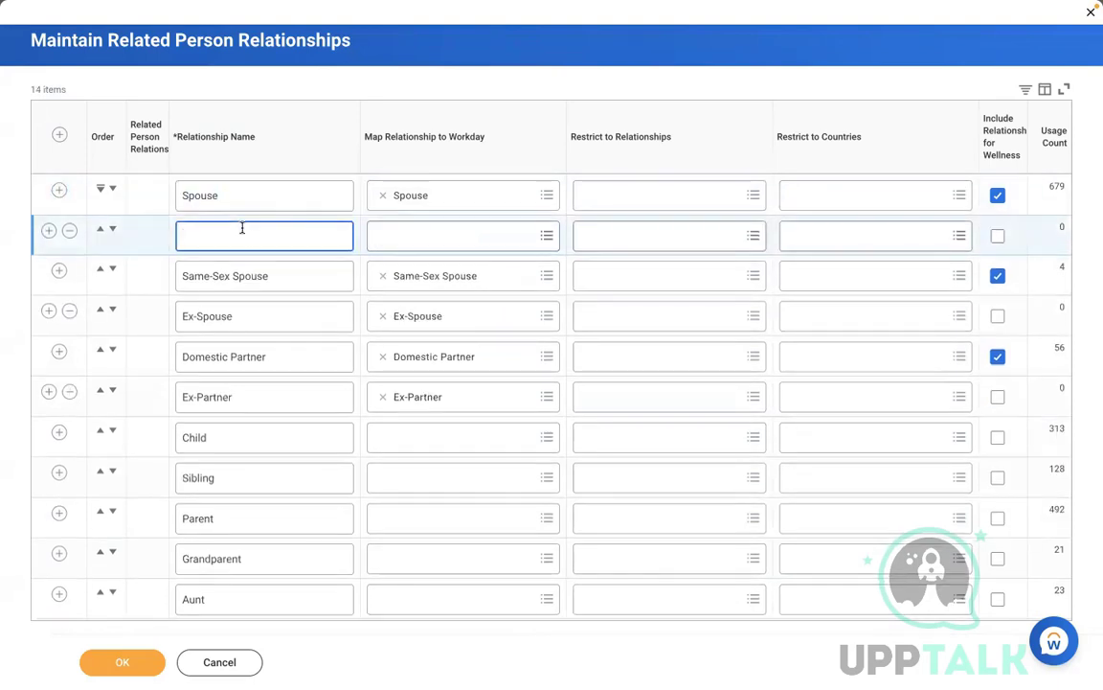
type("Girl Child")
left_click(445, 234)
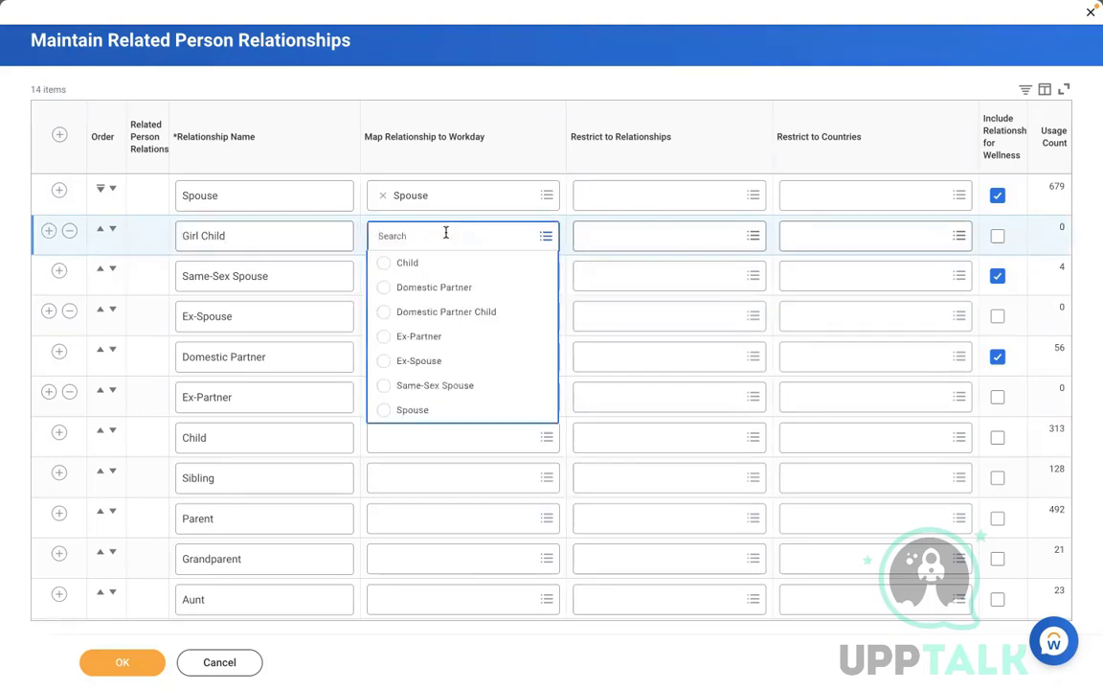
left_click(469, 265)
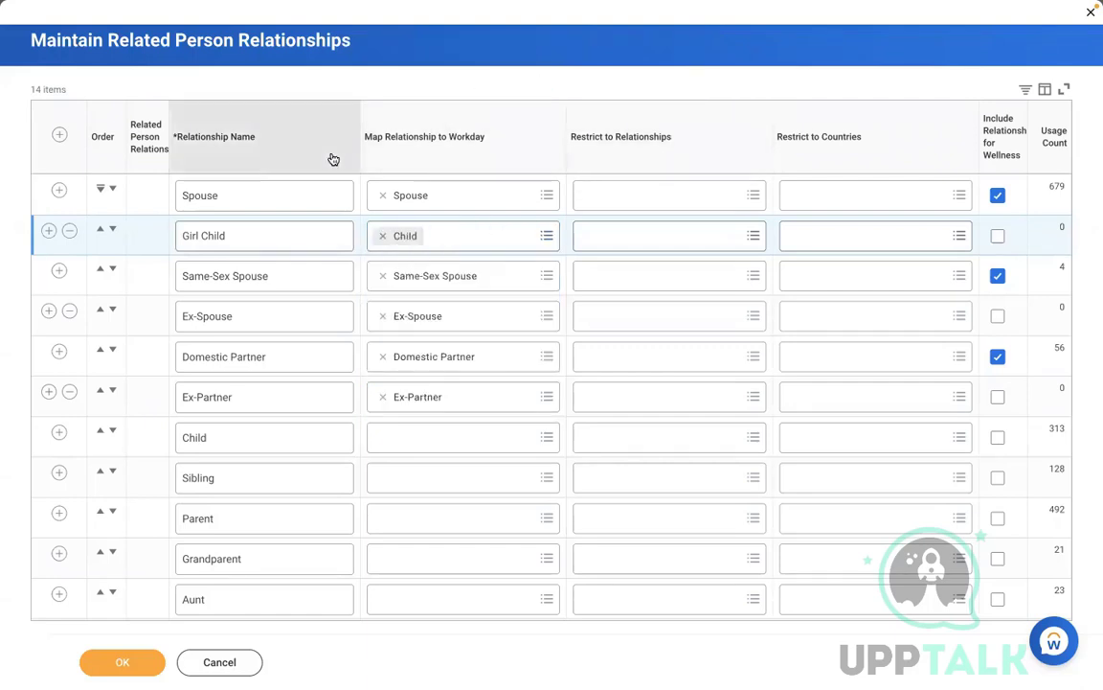
Step: Rename Girl Child to 'Daughter' and add a 'Son' row, also mapped to Child
left_click(48, 231)
left_click(220, 276)
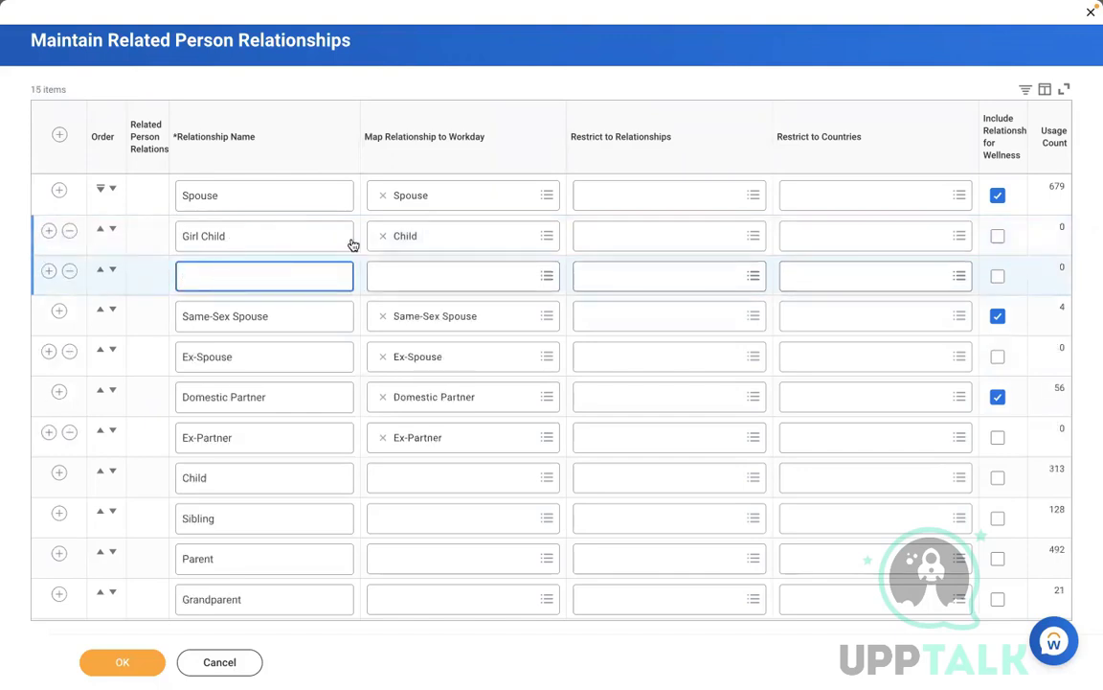
triple_click(256, 235)
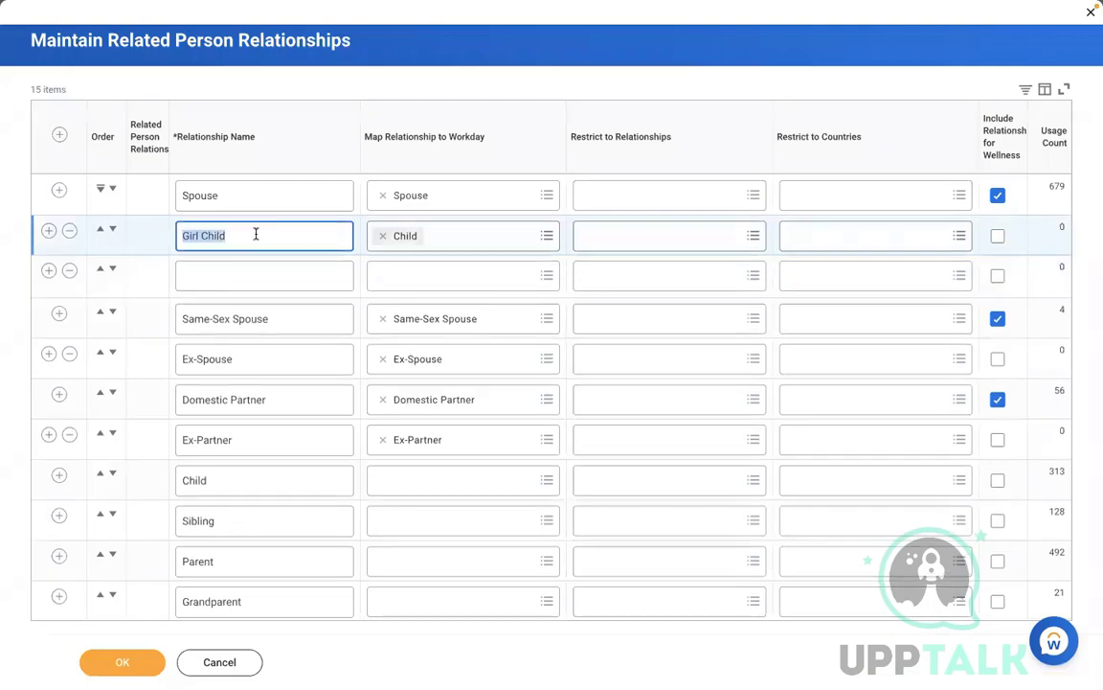
type("Daughter")
left_click(276, 275)
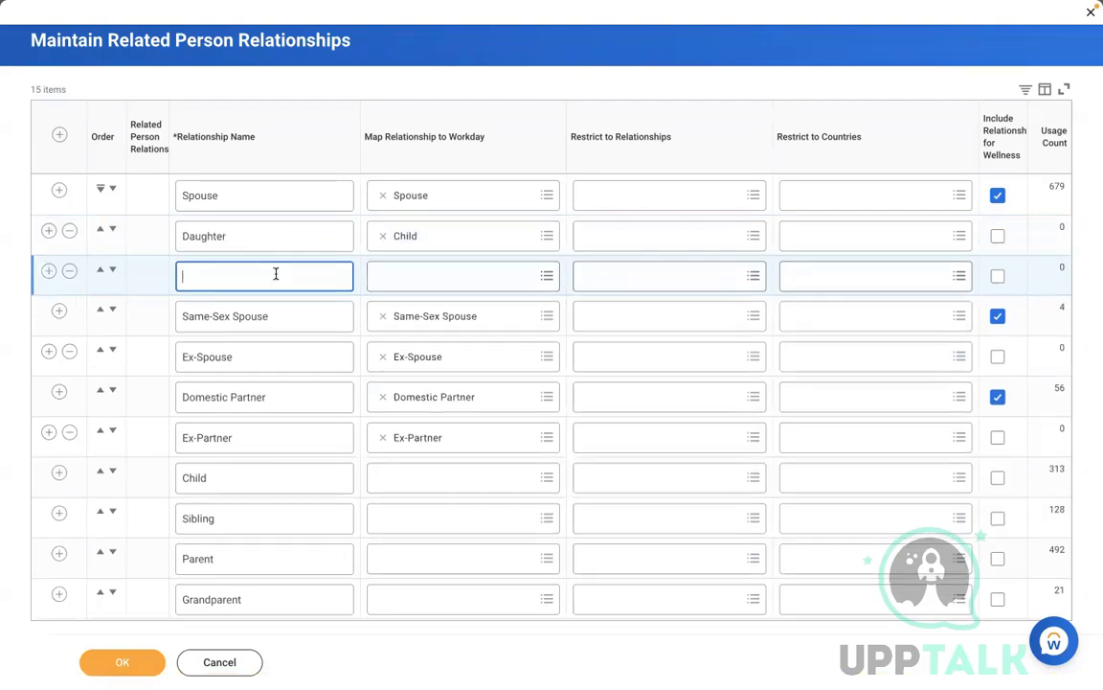
type("Son")
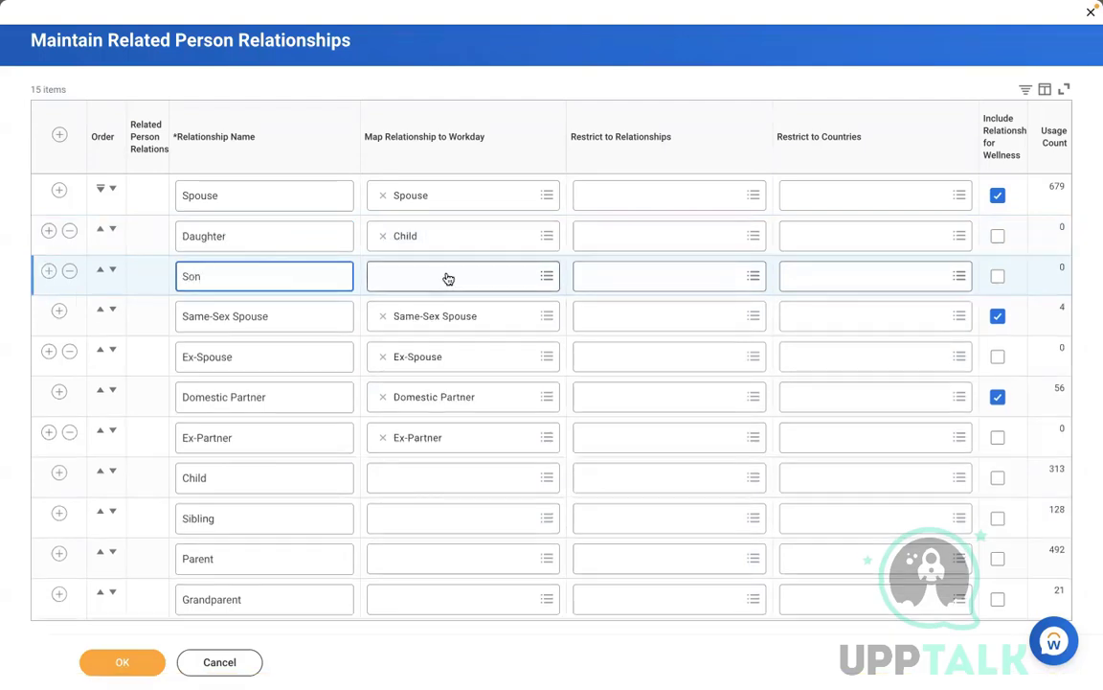
left_click(446, 276)
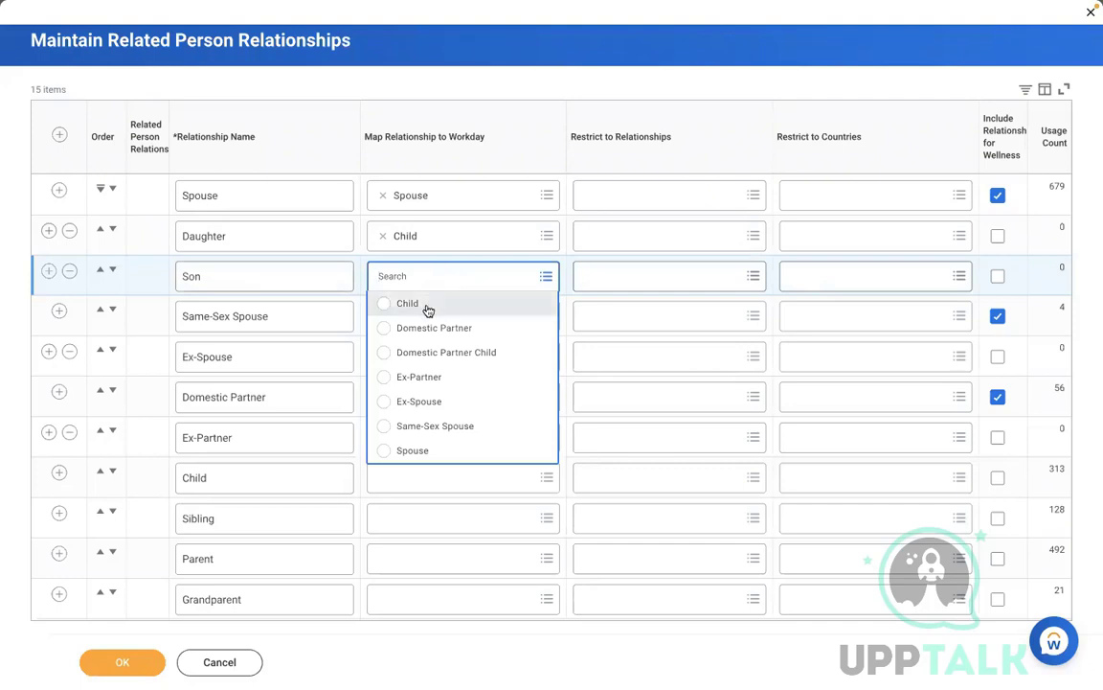
left_click(427, 304)
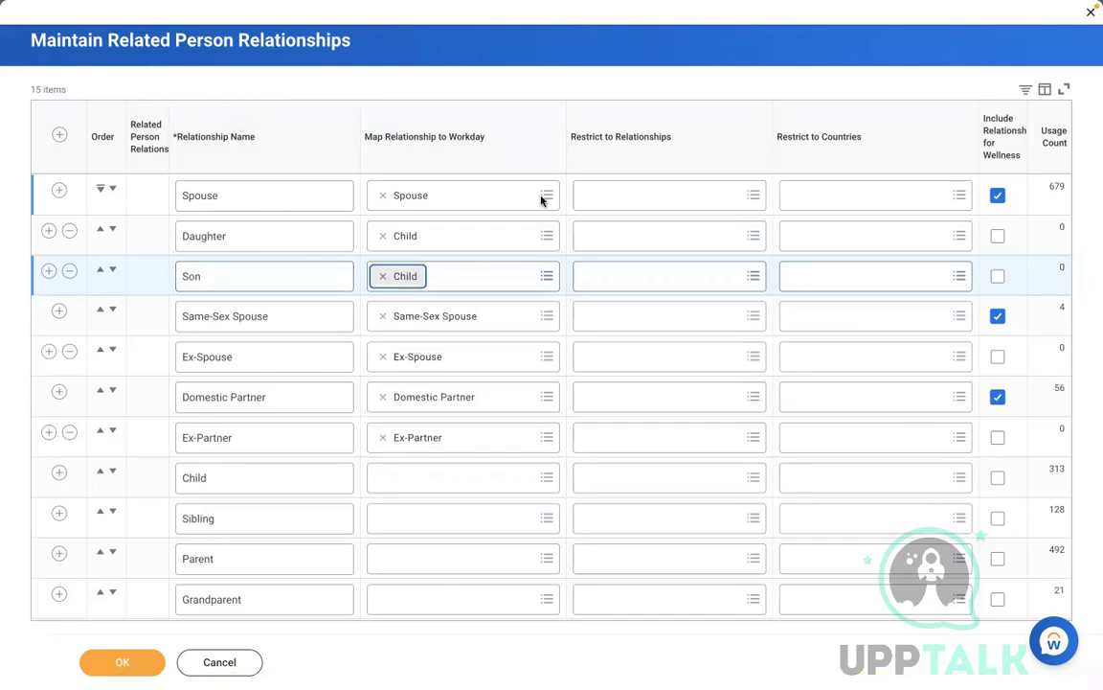
left_click(618, 195)
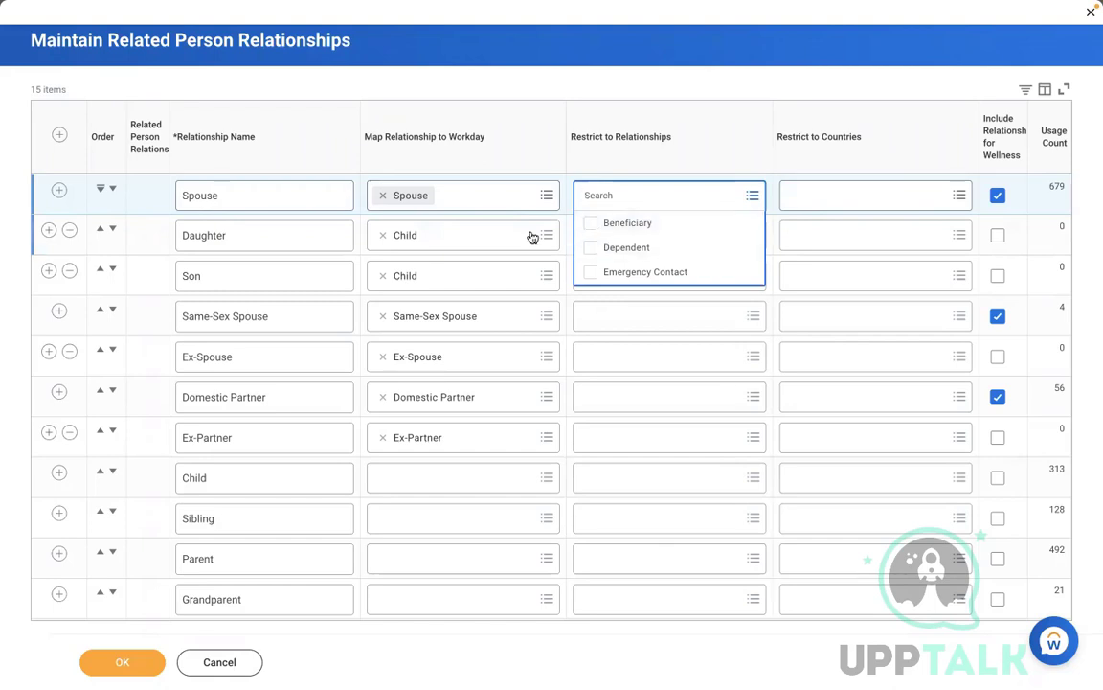
left_click(594, 250)
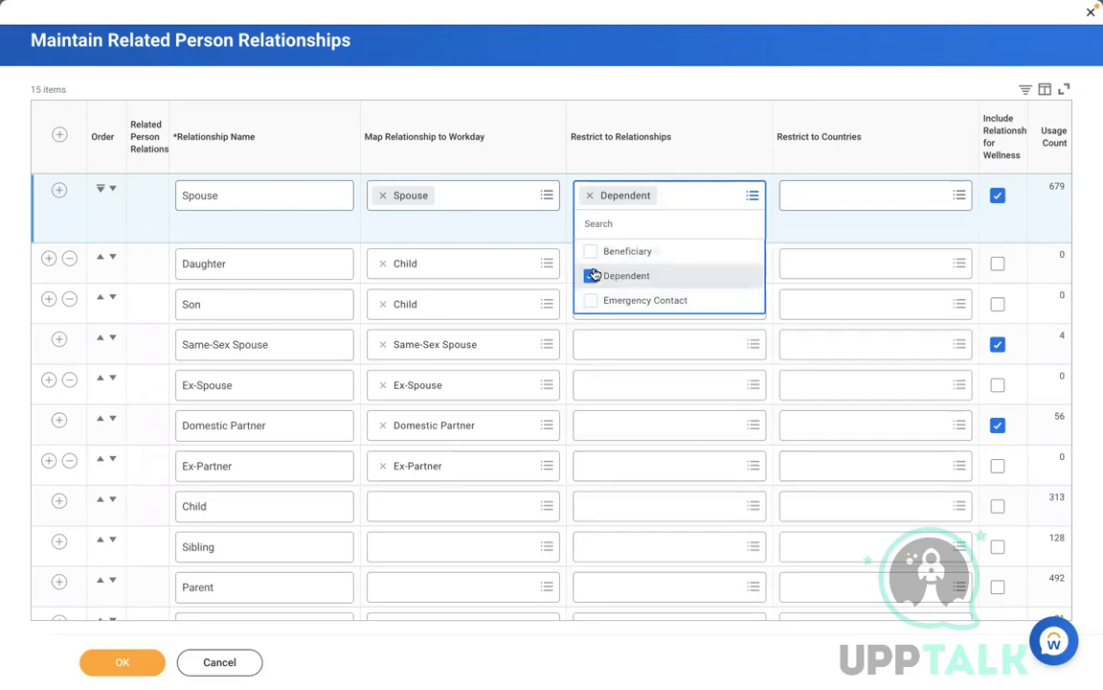
left_click(588, 251)
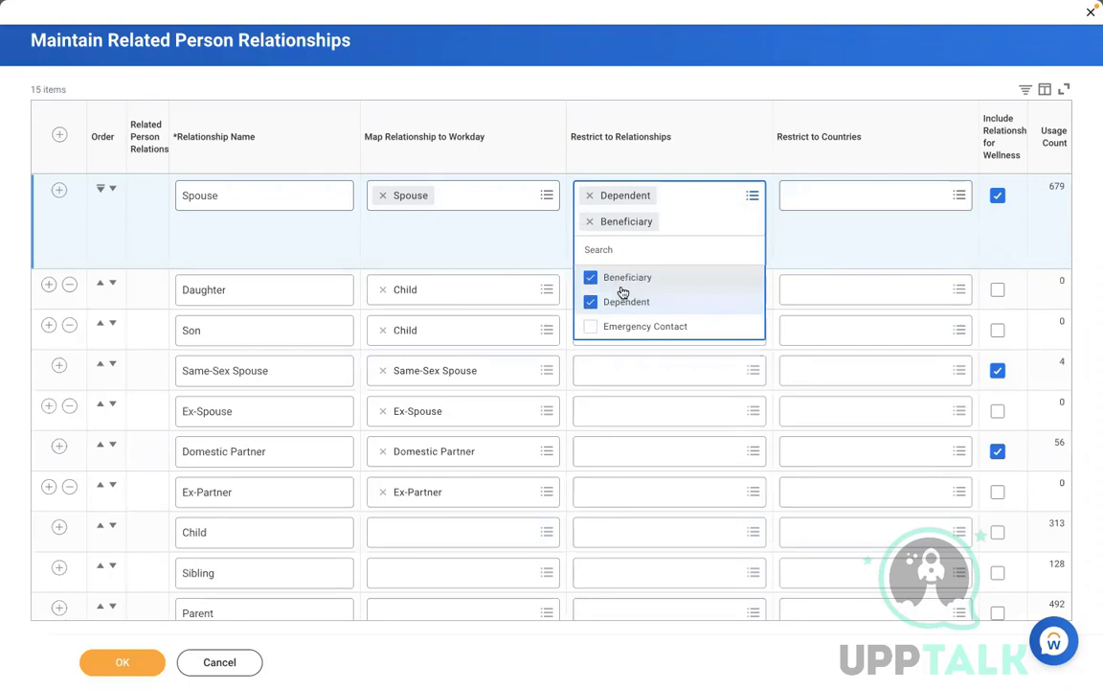
left_click(591, 302)
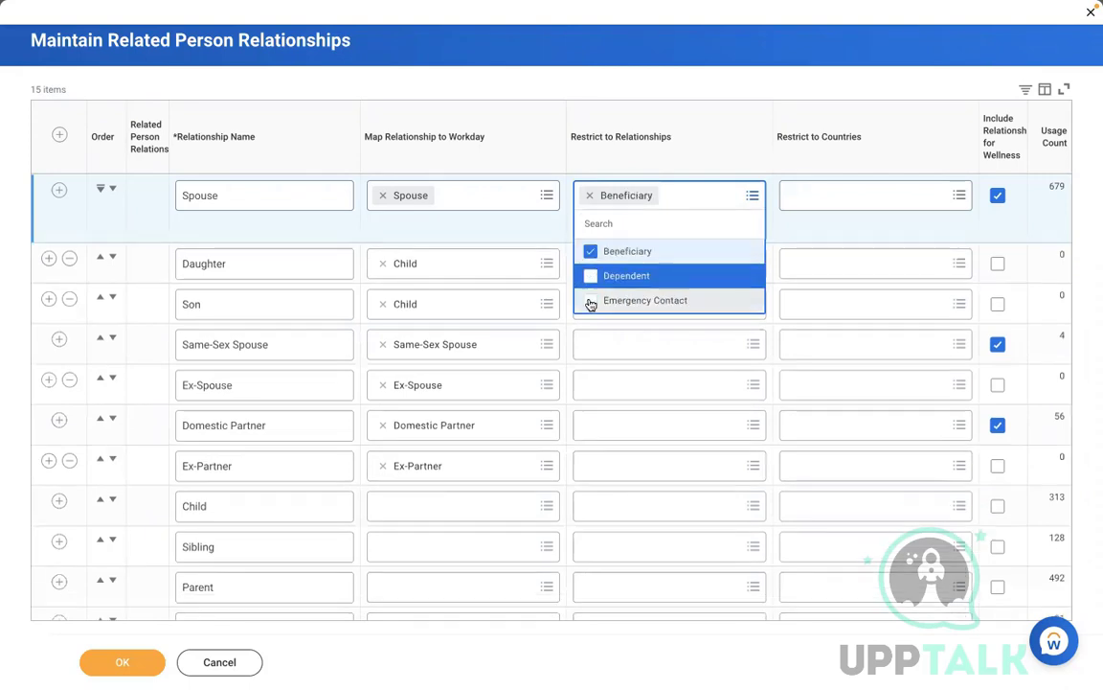
left_click(590, 251)
left_click(680, 207)
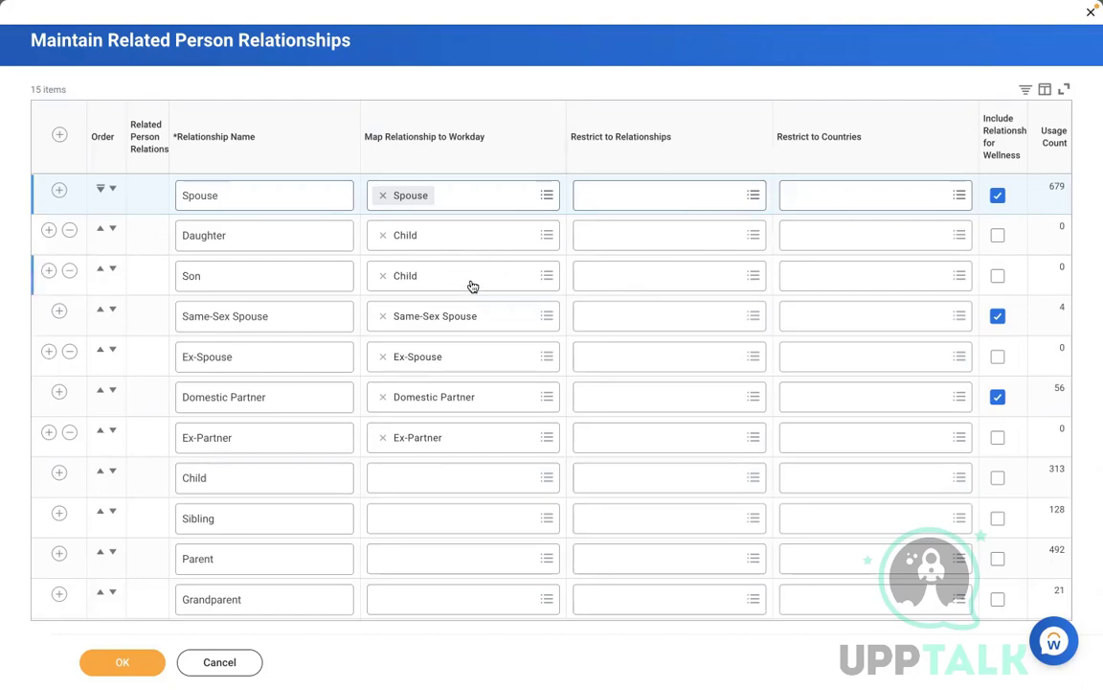
left_click(666, 279)
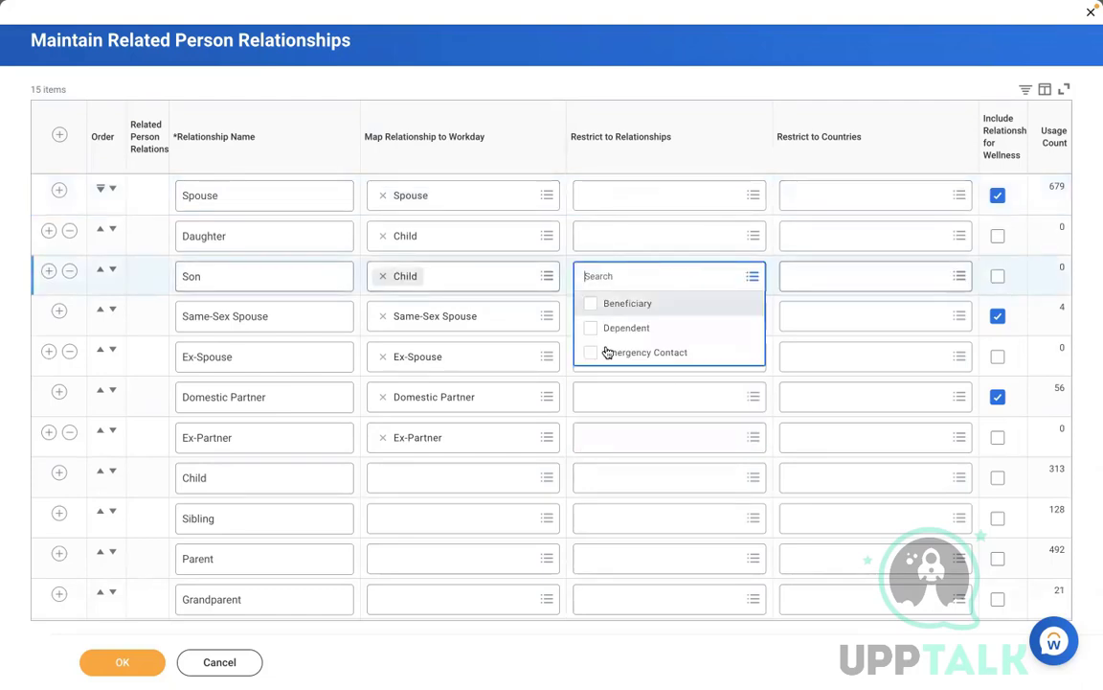
left_click(598, 76)
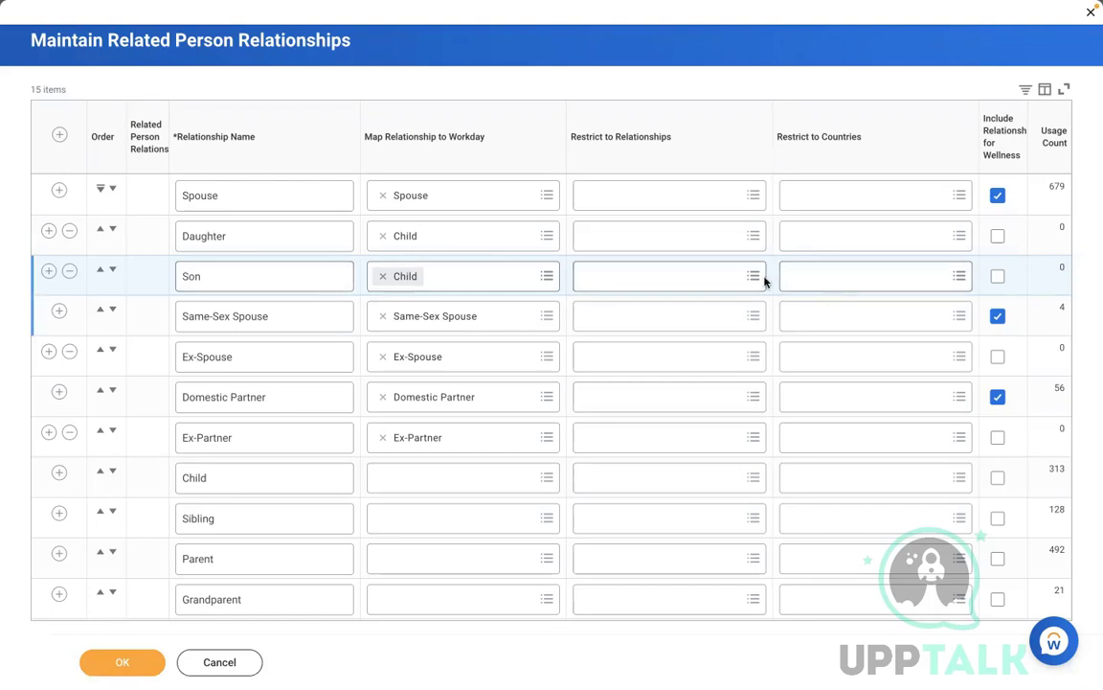
left_click(833, 308)
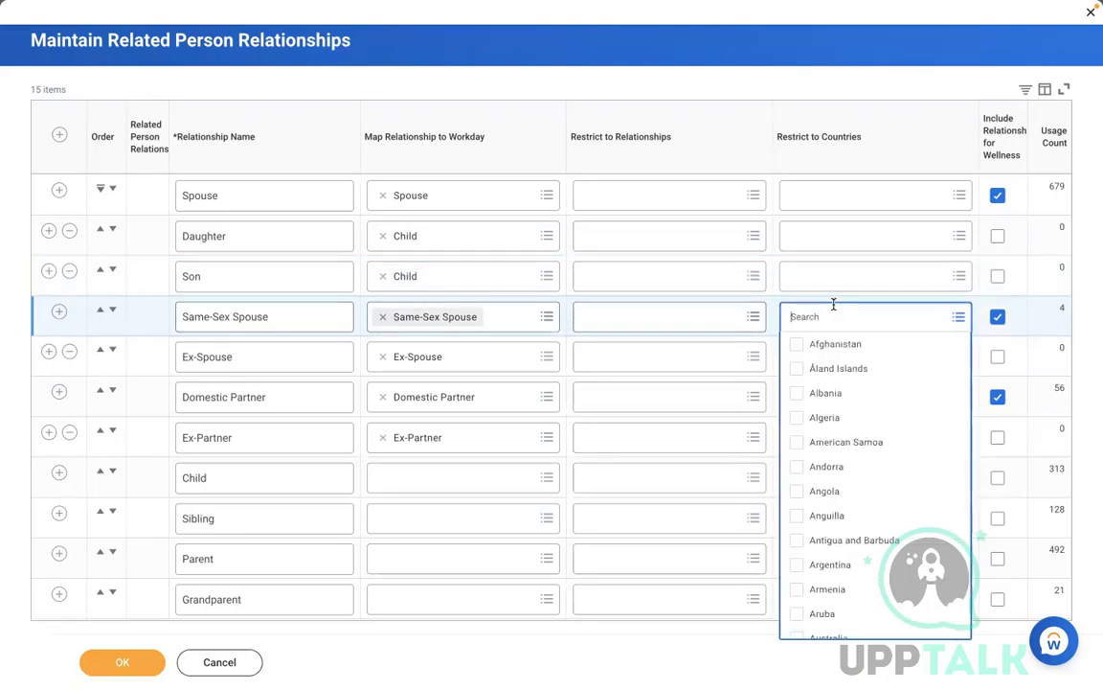
type("Aust")
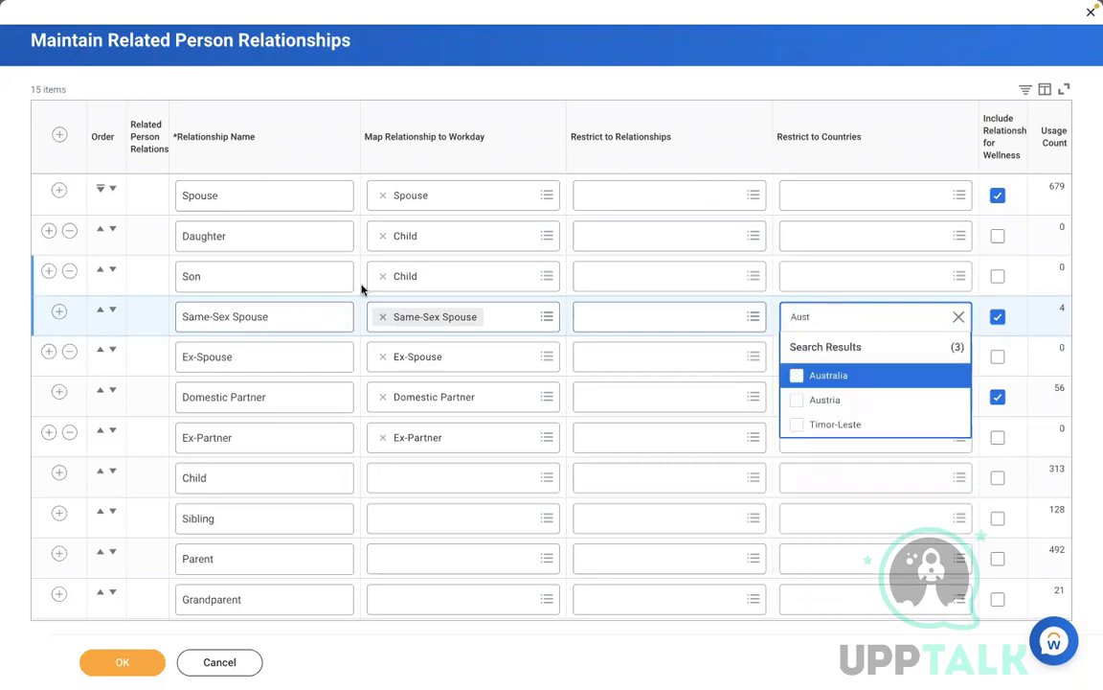
left_click(855, 374)
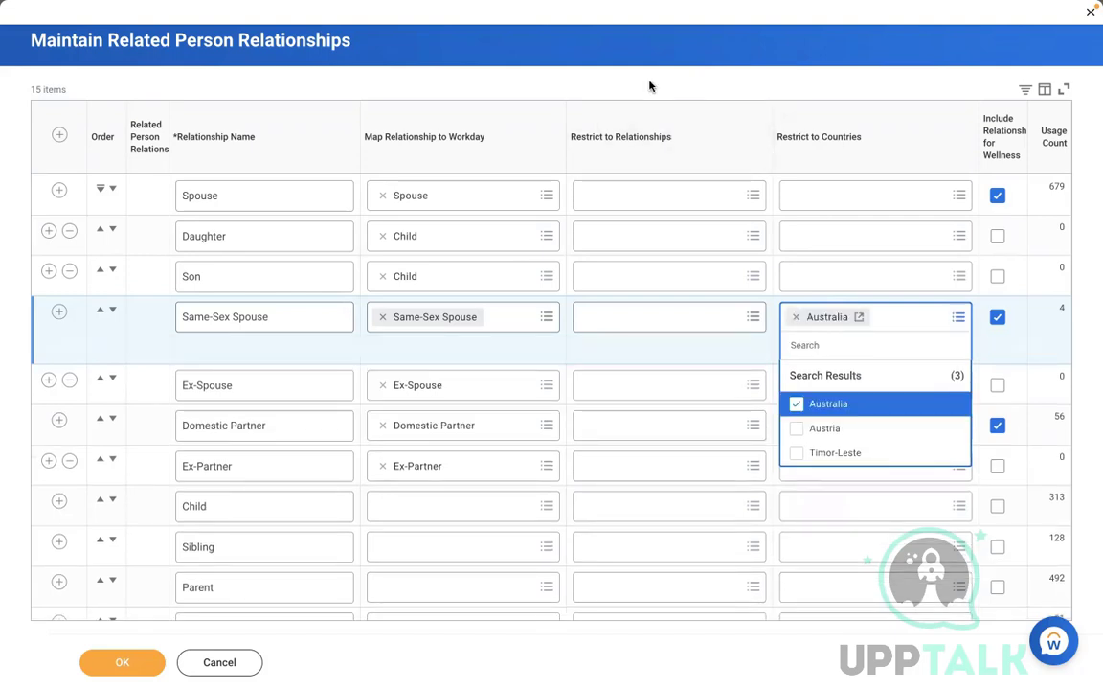
left_click(650, 86)
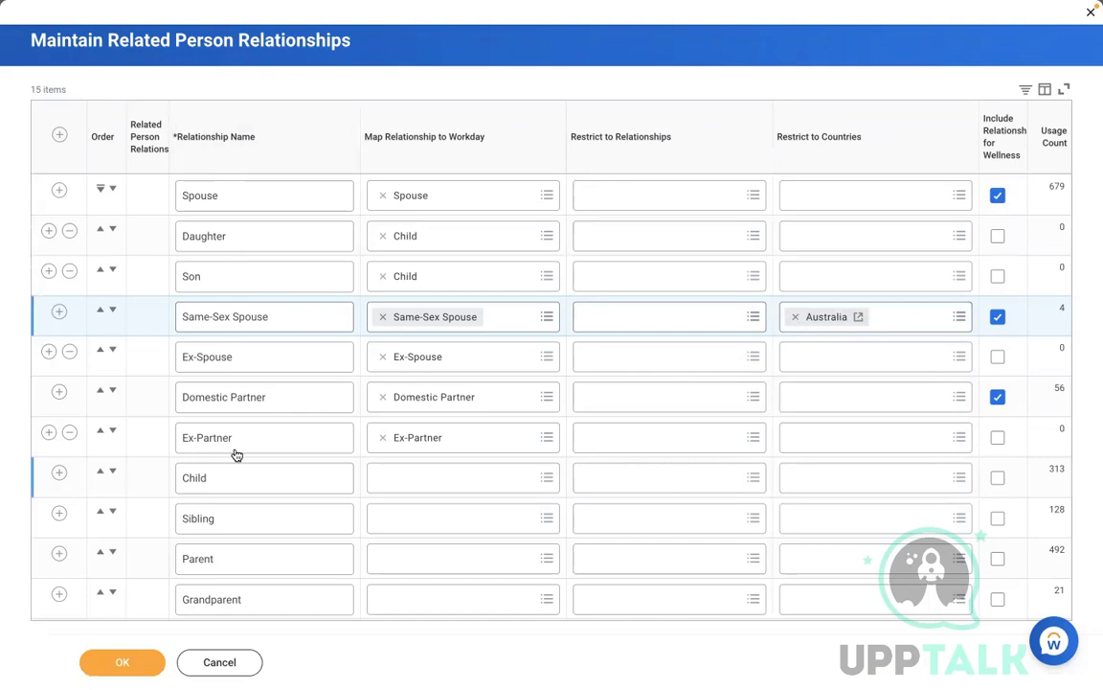
left_click(795, 317)
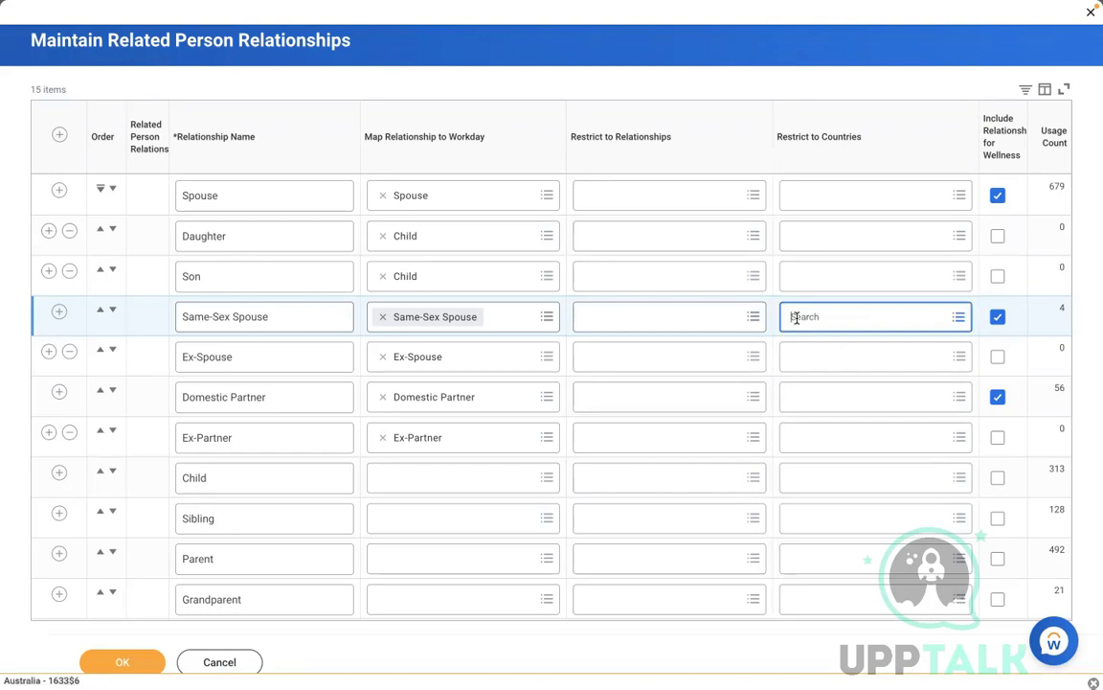
left_click(832, 54)
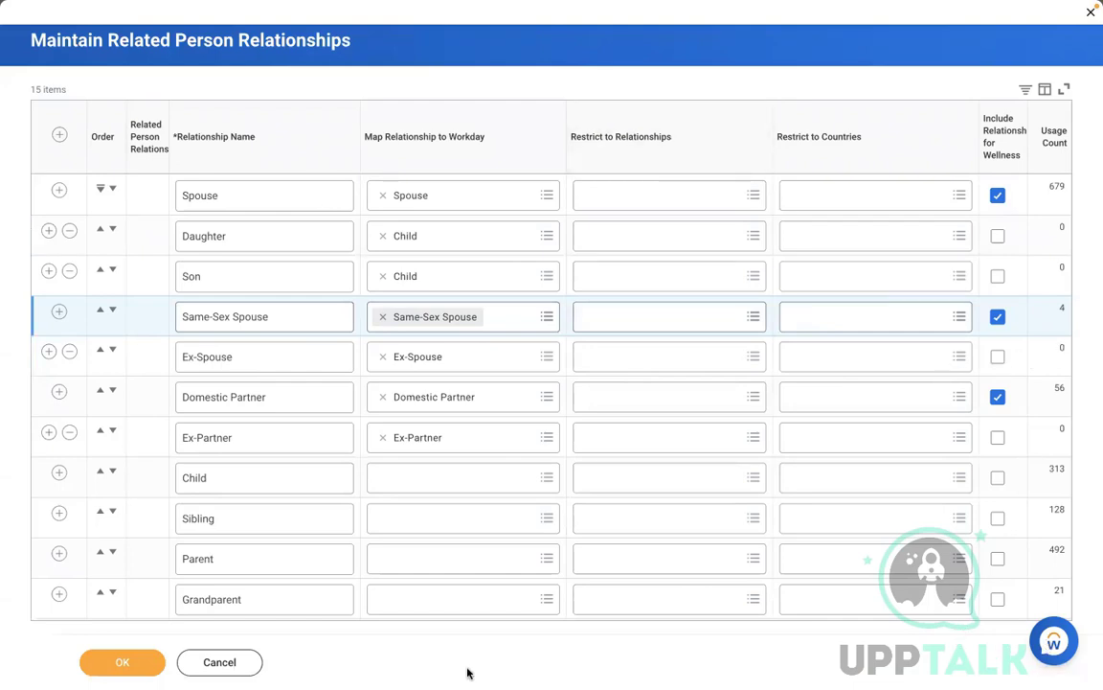
Step: Cancel the relationships task, discarding unsaved changes, and glance at the Word notes
left_click(226, 664)
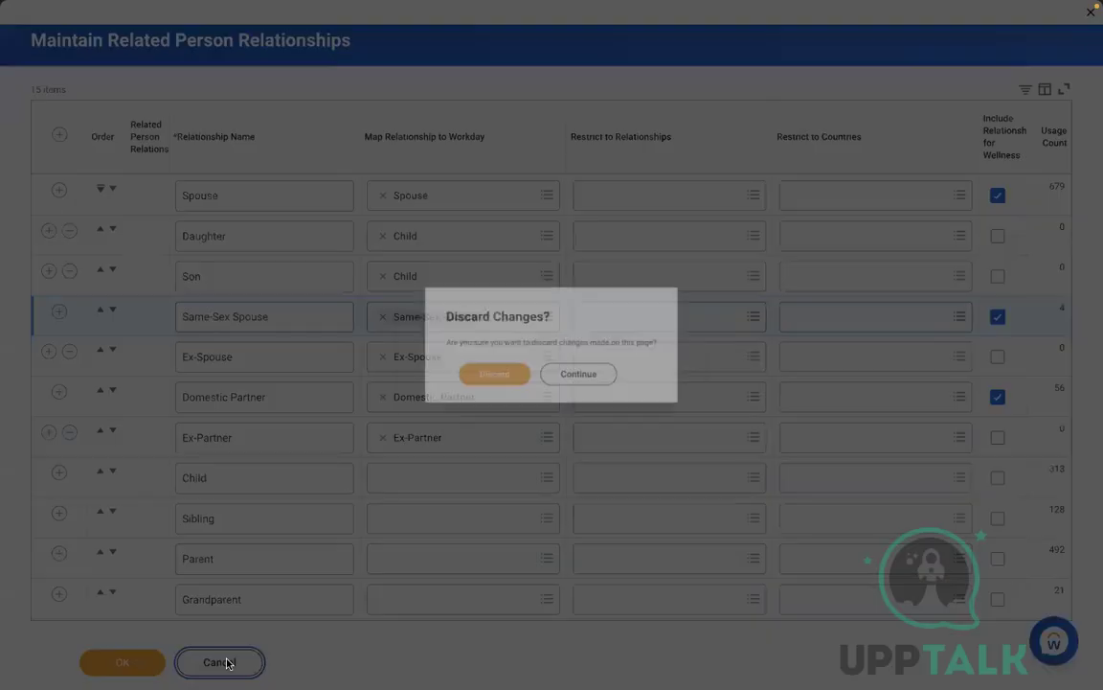
left_click(485, 391)
key("ctrl+Left")
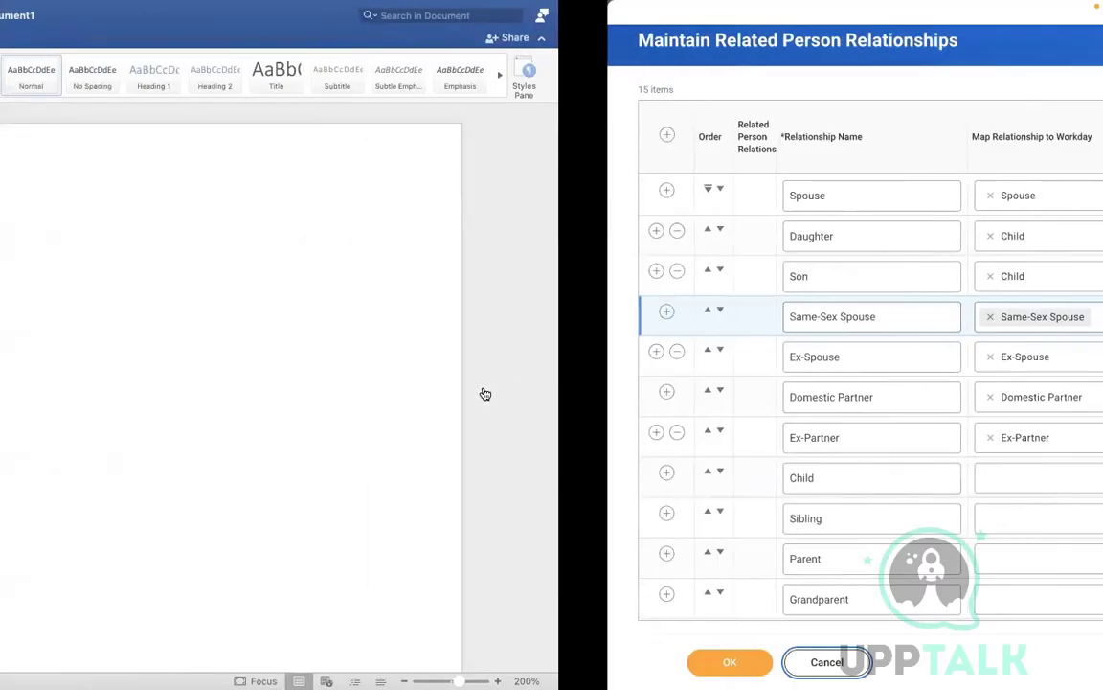
left_click(231, 253)
key("ctrl+Right")
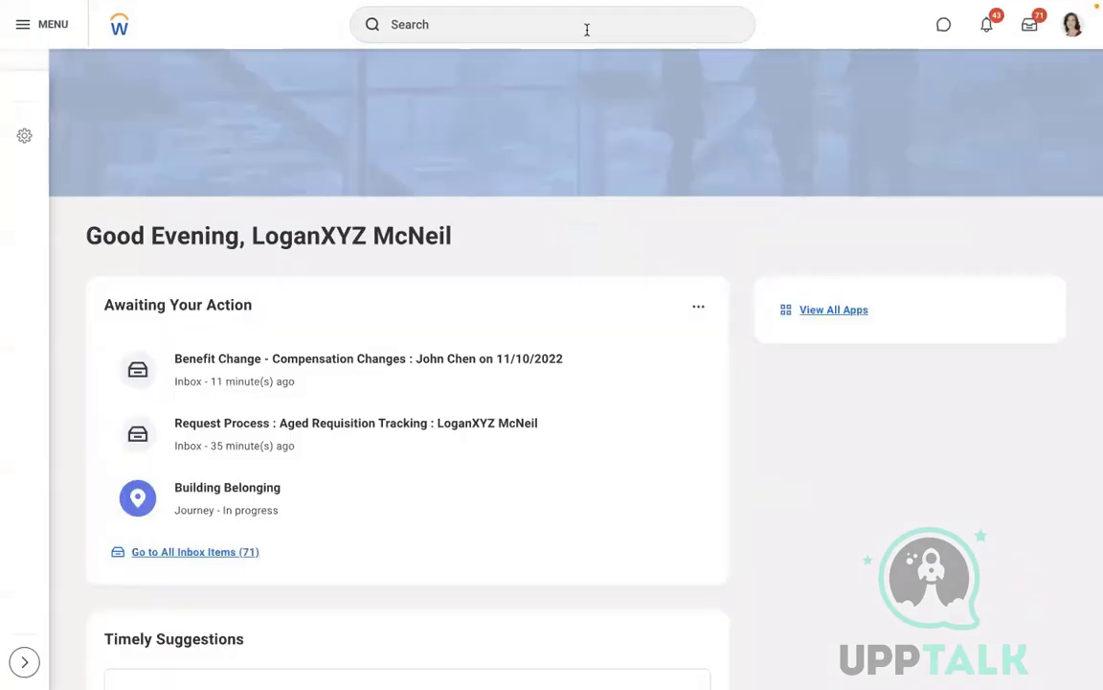
Step: Search 'health cov' and open the Health Care Coverage Targets report
left_click(586, 29)
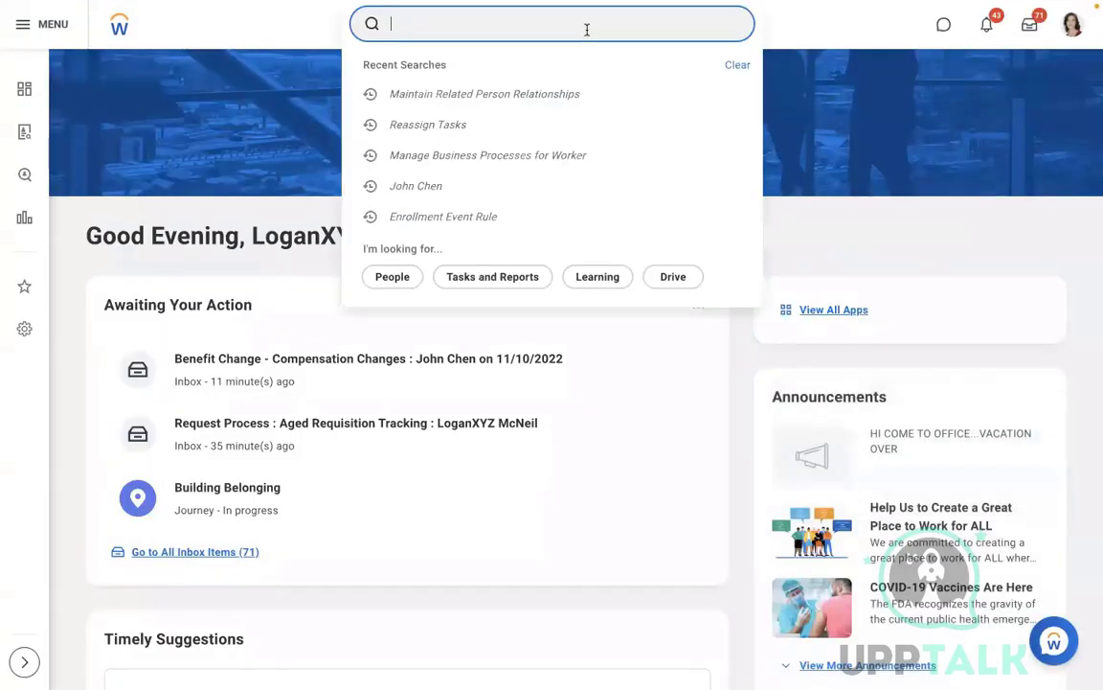
type("cr")
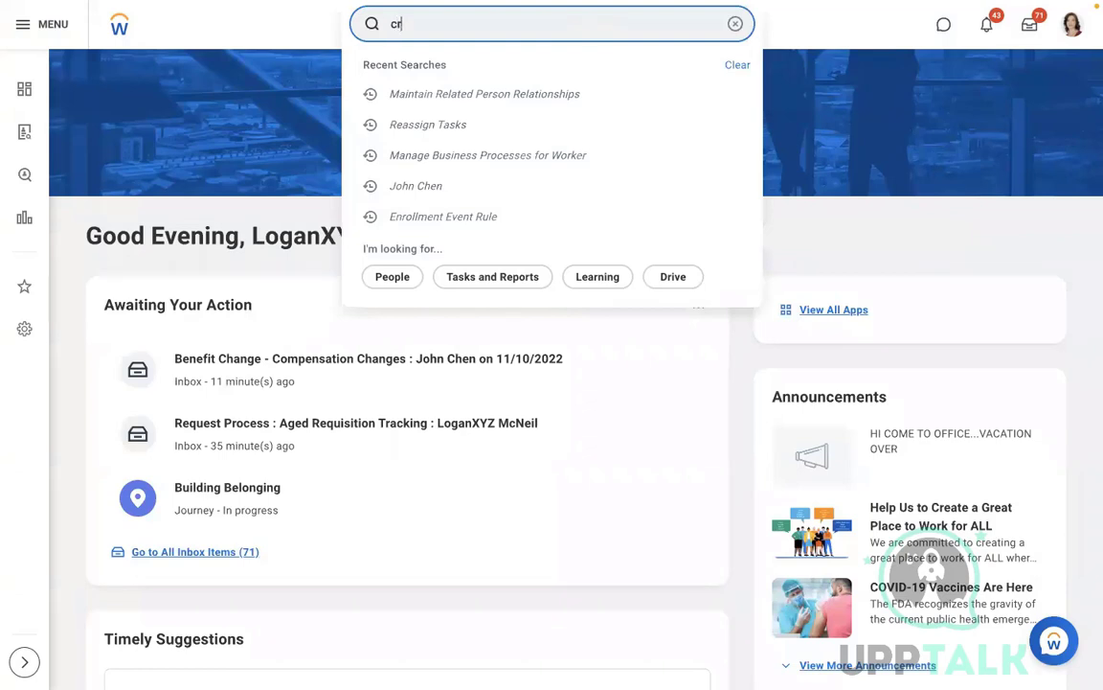
type("eate heal")
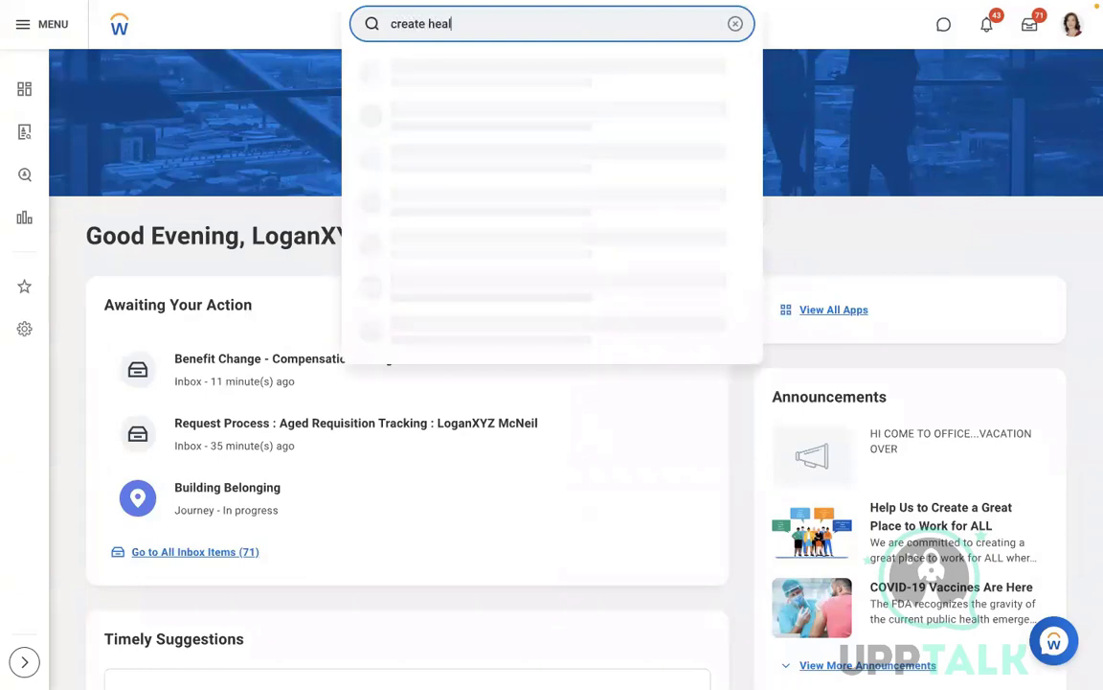
type("th cov")
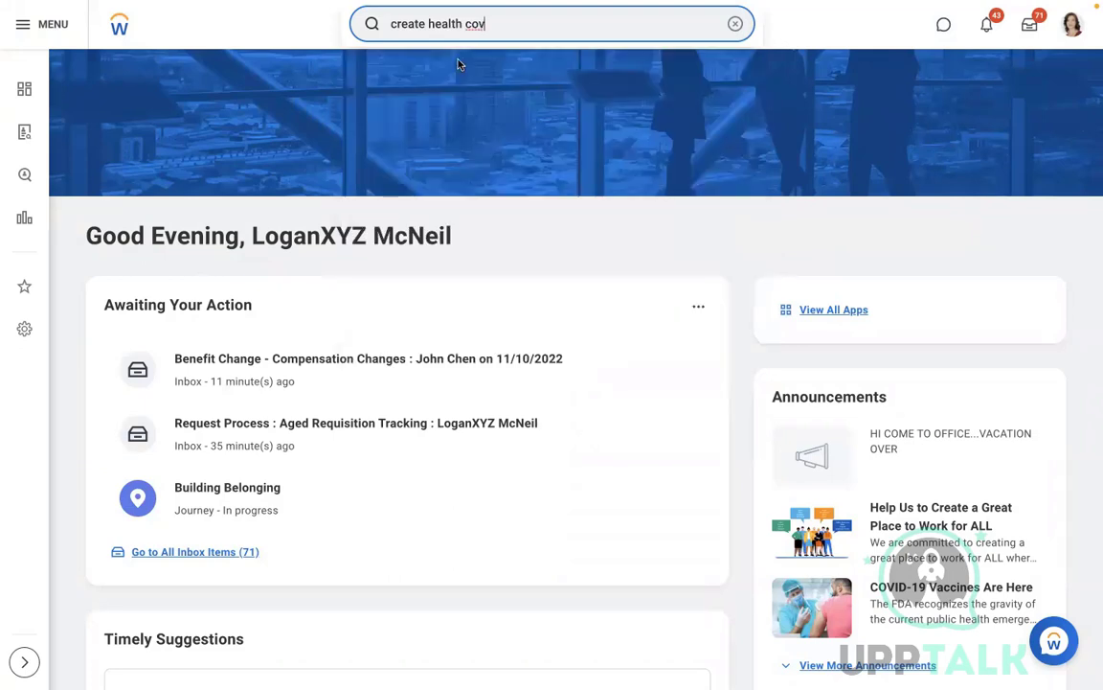
double_click(407, 23)
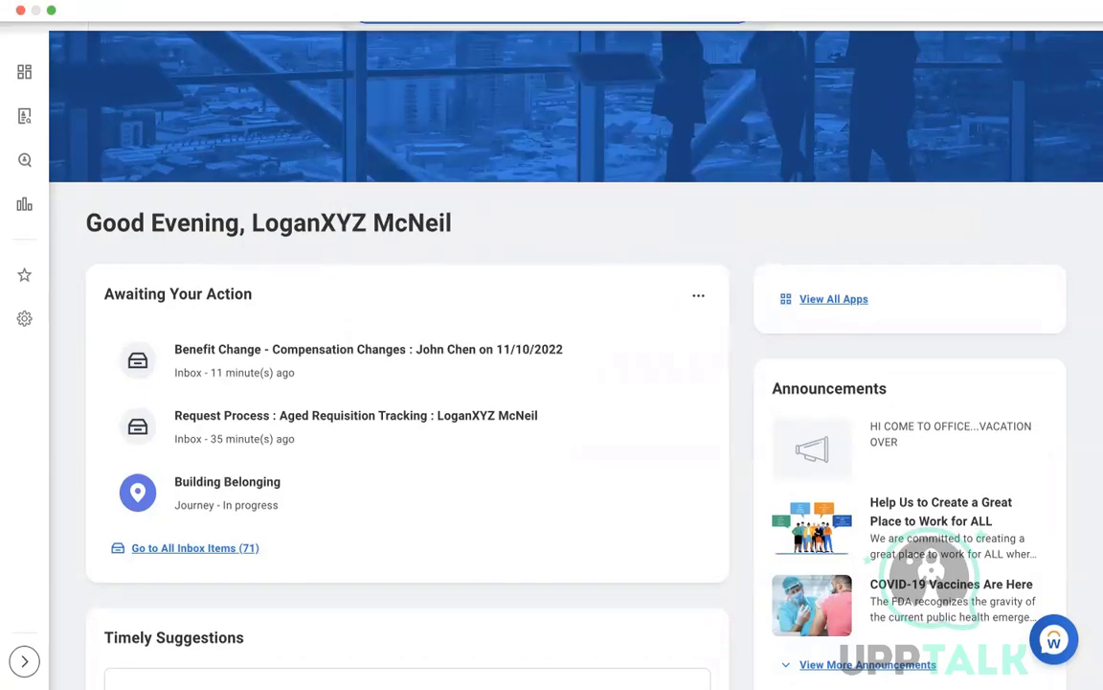
key("Delete")
key("Delete")
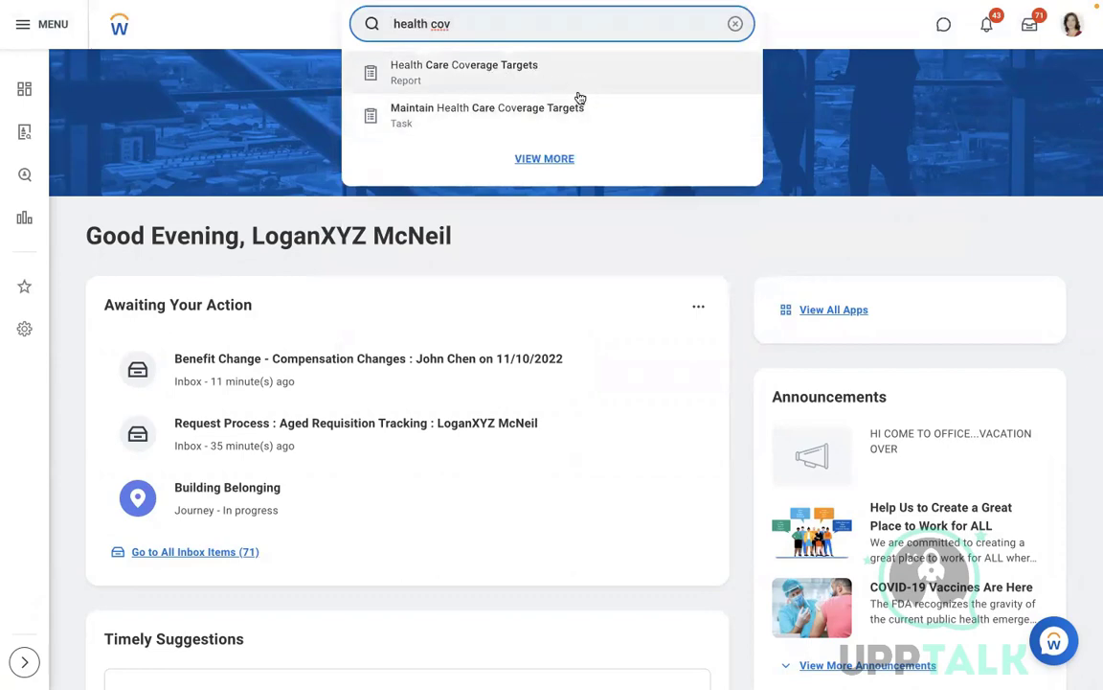
left_click(469, 82)
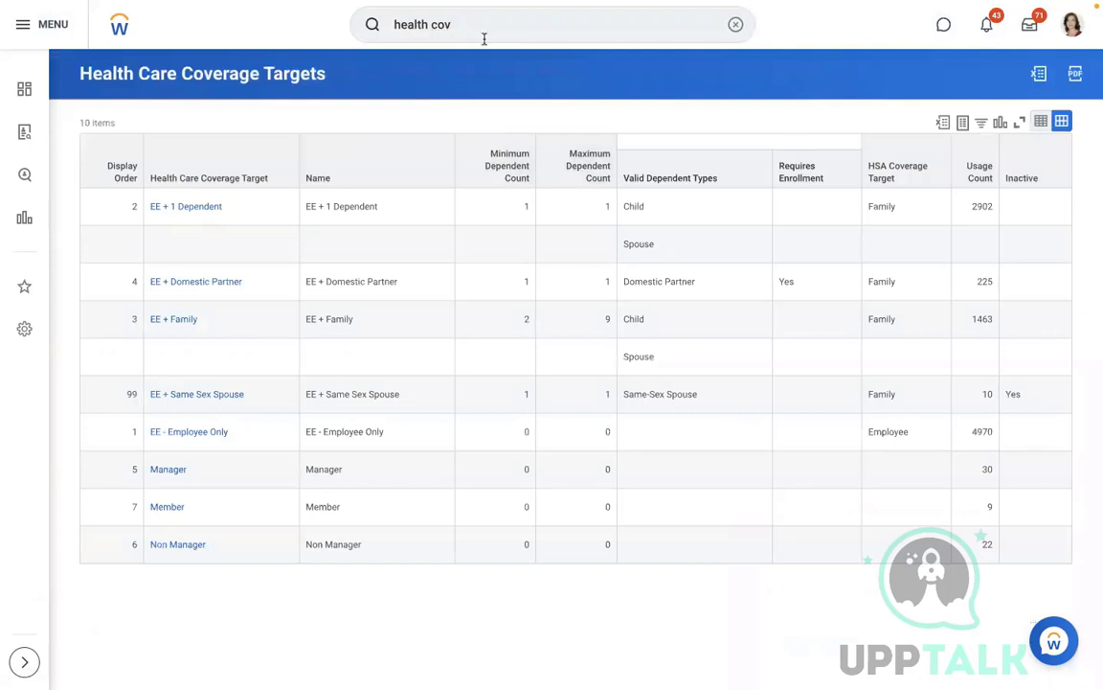
left_click(483, 37)
Step: Search 'maintain health care' and open Maintain Health Care Coverage Targets
left_click(735, 24)
type("m")
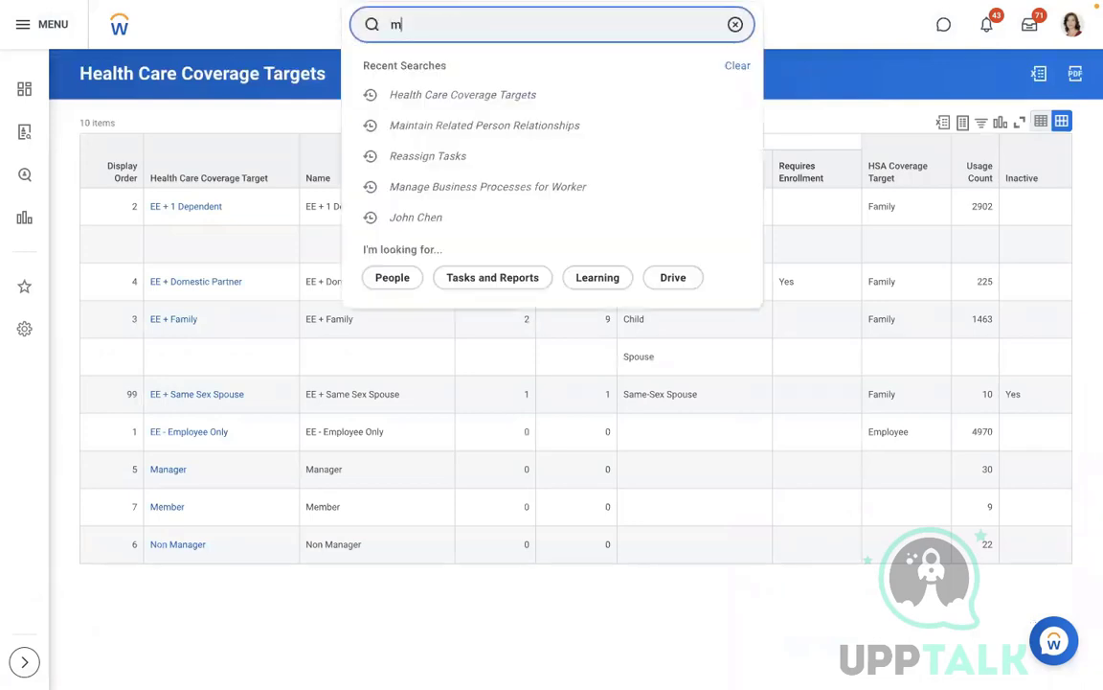
type("aintain health care")
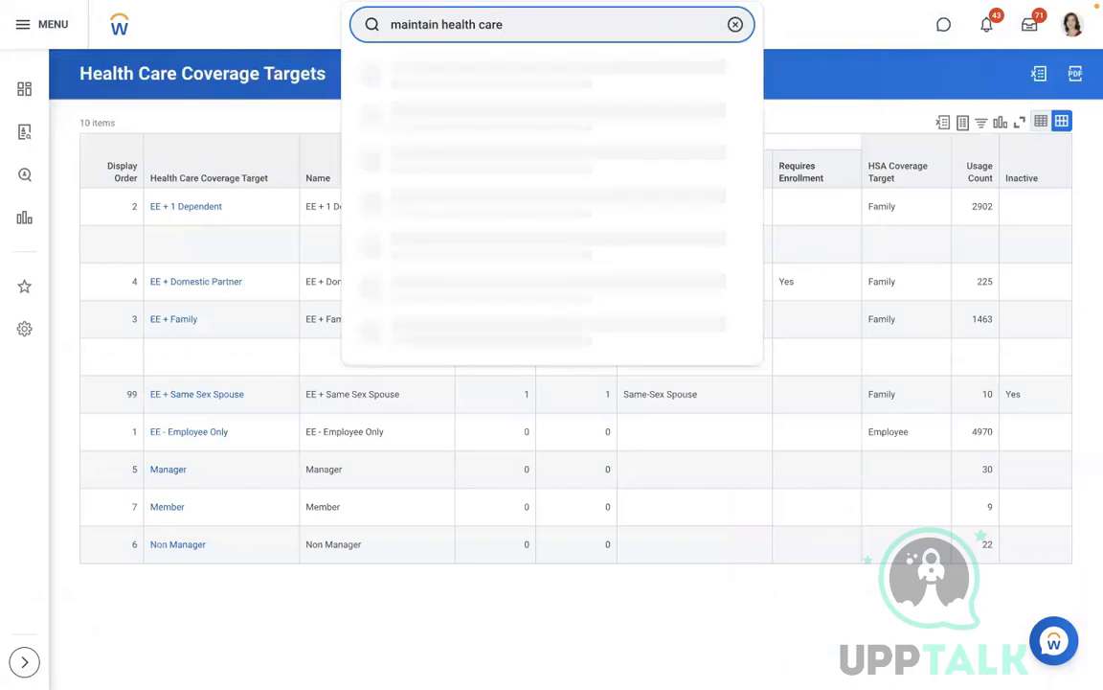
left_click(460, 107)
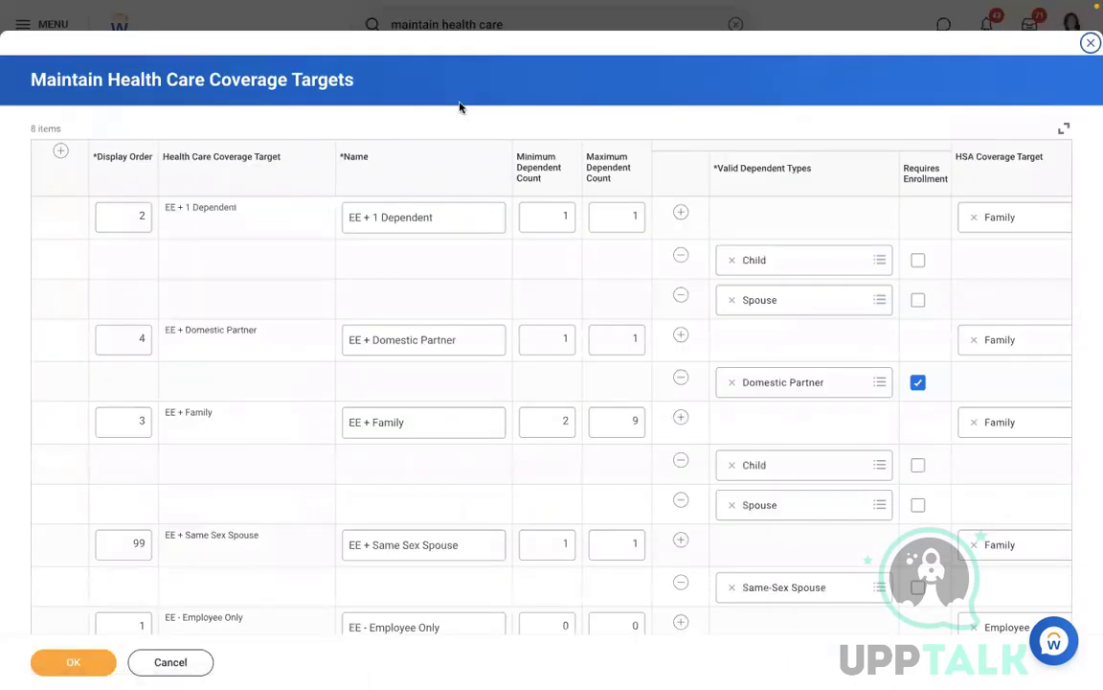
Step: Review the existing coverage target rows and select the last tier line in the Word notes
key("ctrl+Left")
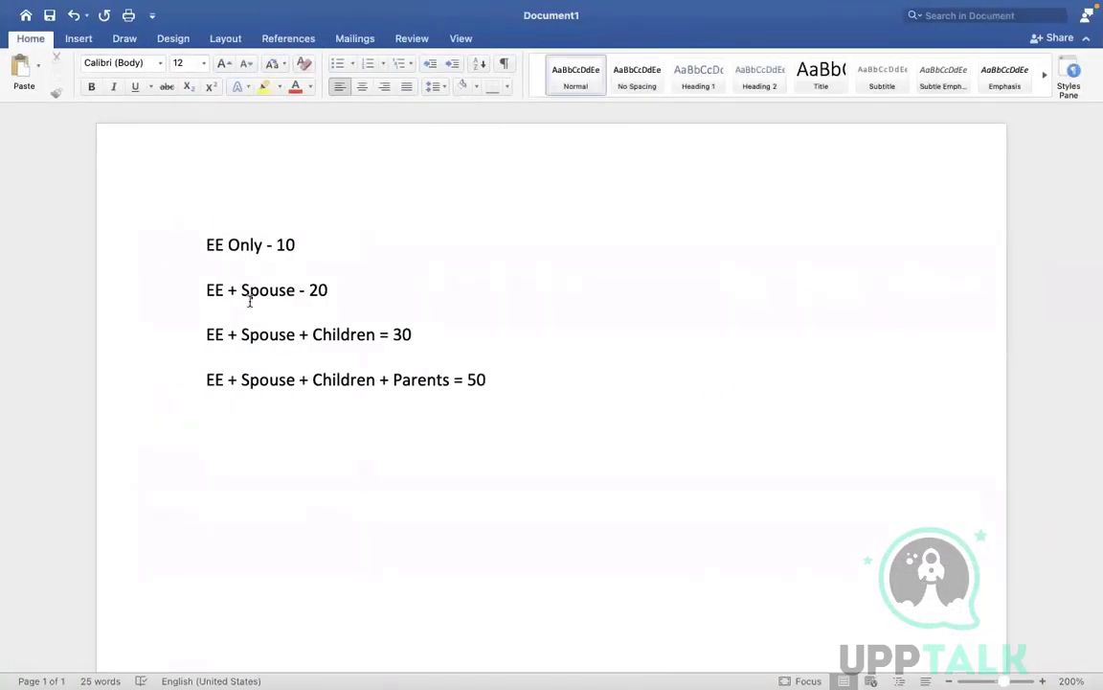
key("ctrl+Right")
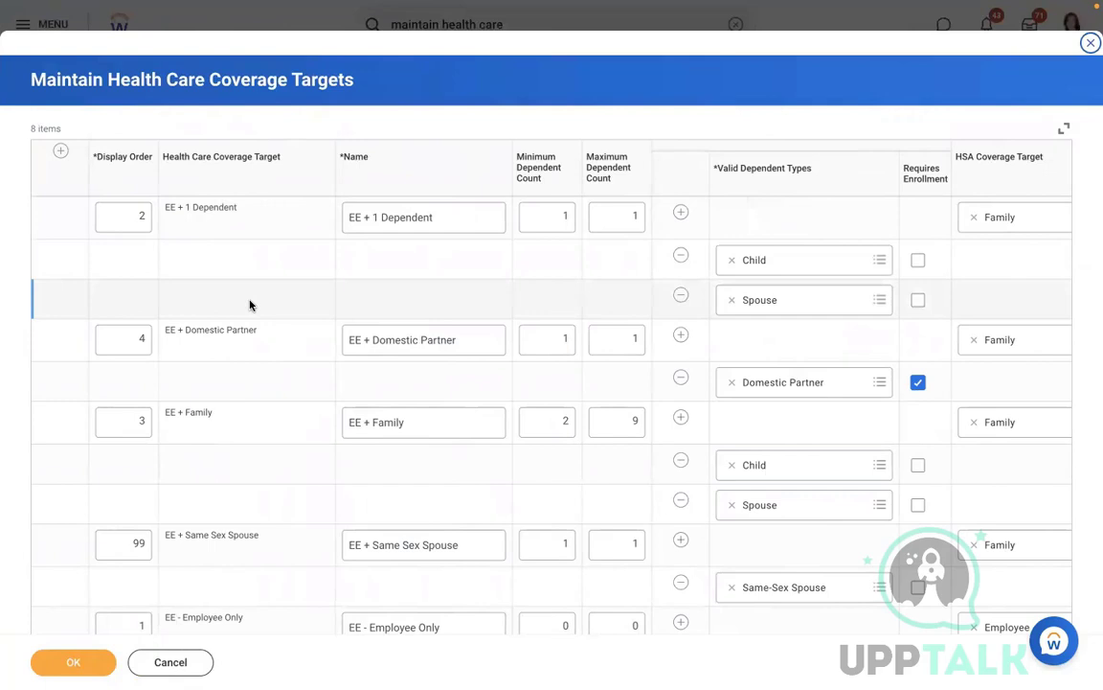
left_click(249, 304)
scroll(249, 305, "down", 1)
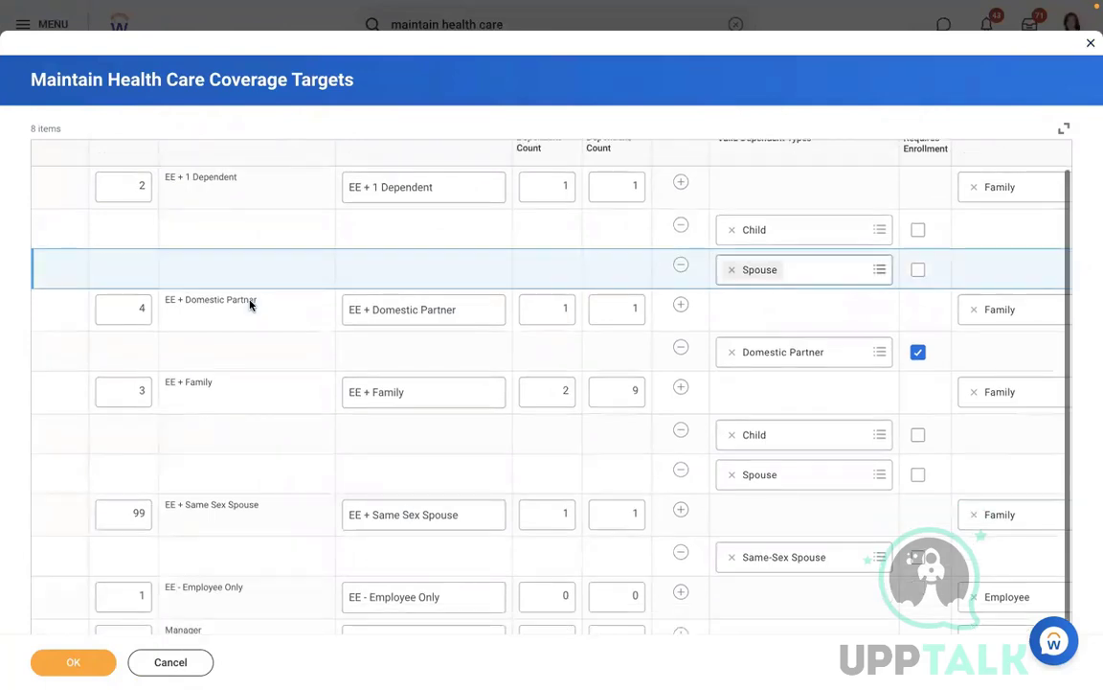
scroll(249, 305, "down", 3)
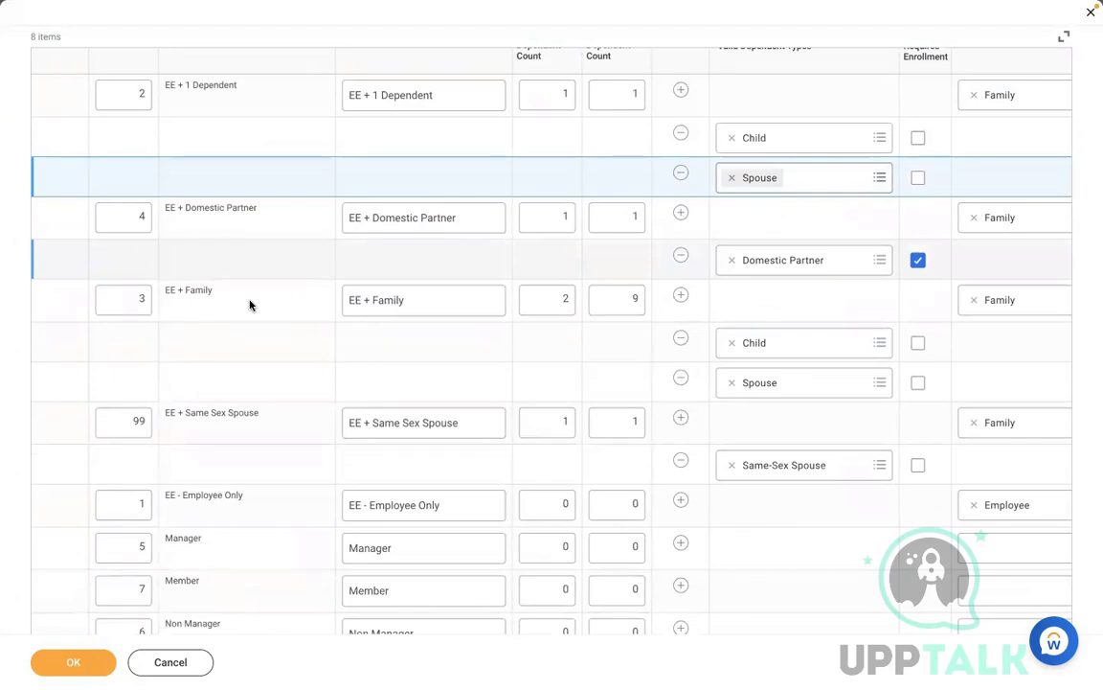
scroll(249, 305, "down", 1)
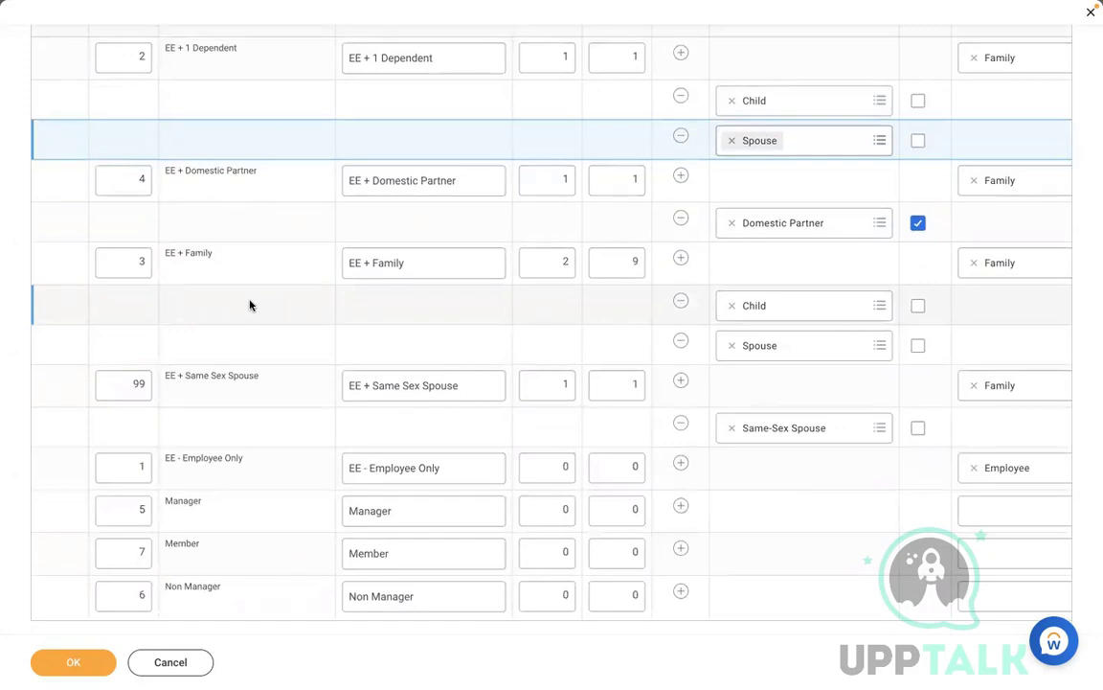
scroll(249, 305, "up", 4)
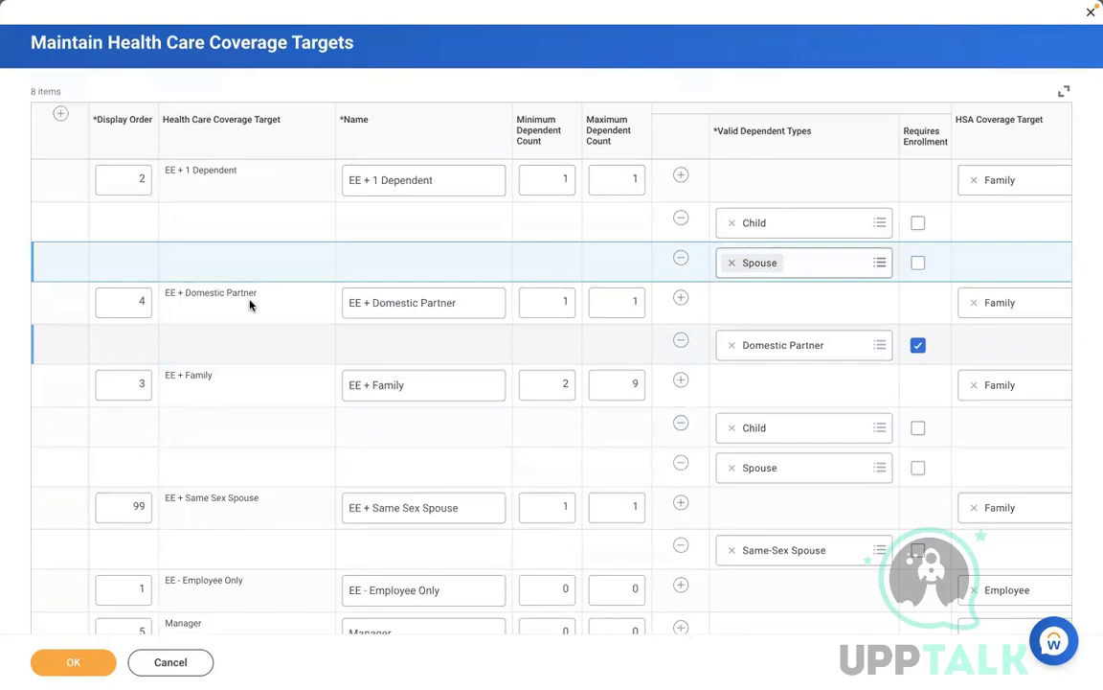
key("ctrl+Left")
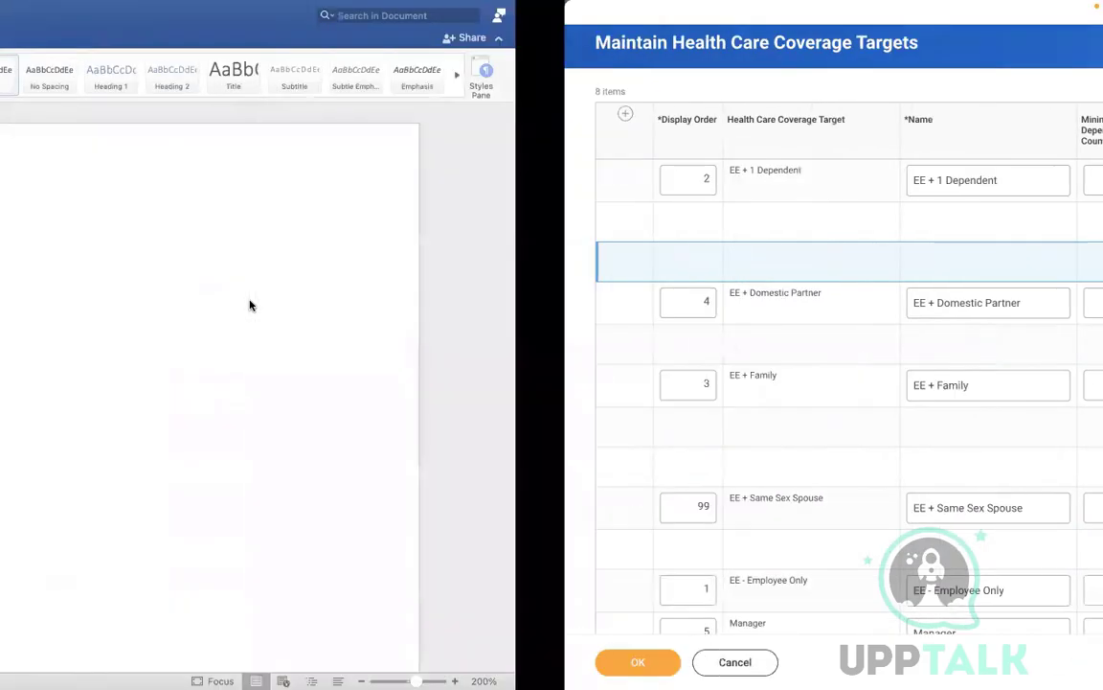
left_click_drag(207, 379, 495, 389)
key("ctrl+Right")
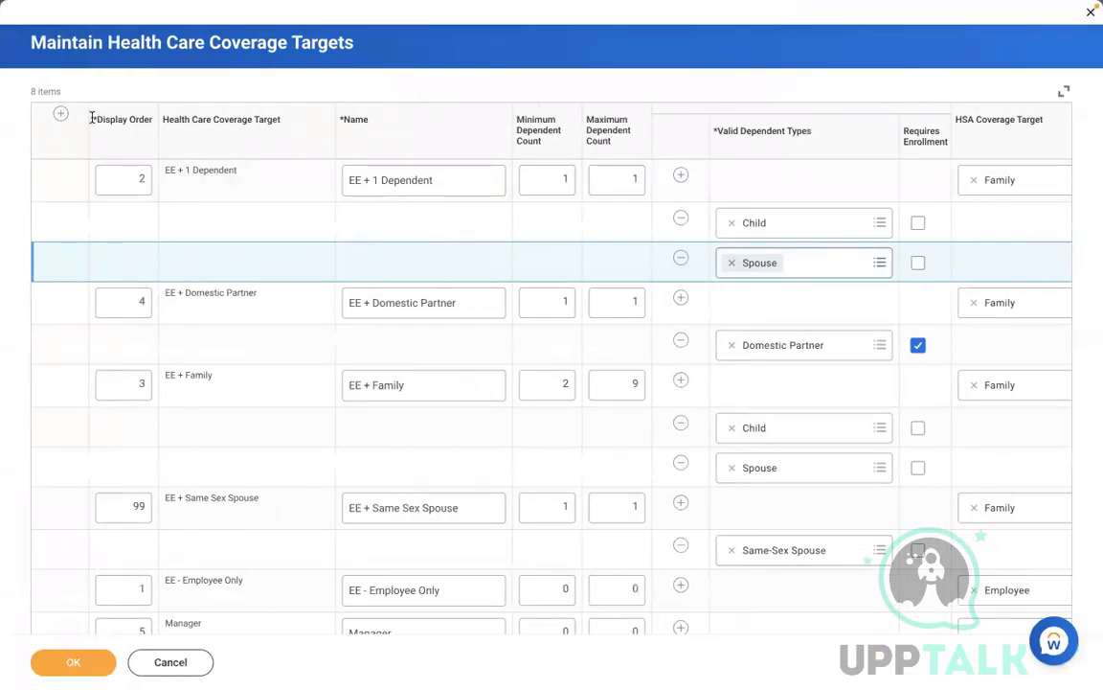
Step: Add a new coverage target row with Display Order 4
left_click(60, 113)
left_click(139, 176)
key("BackSpace")
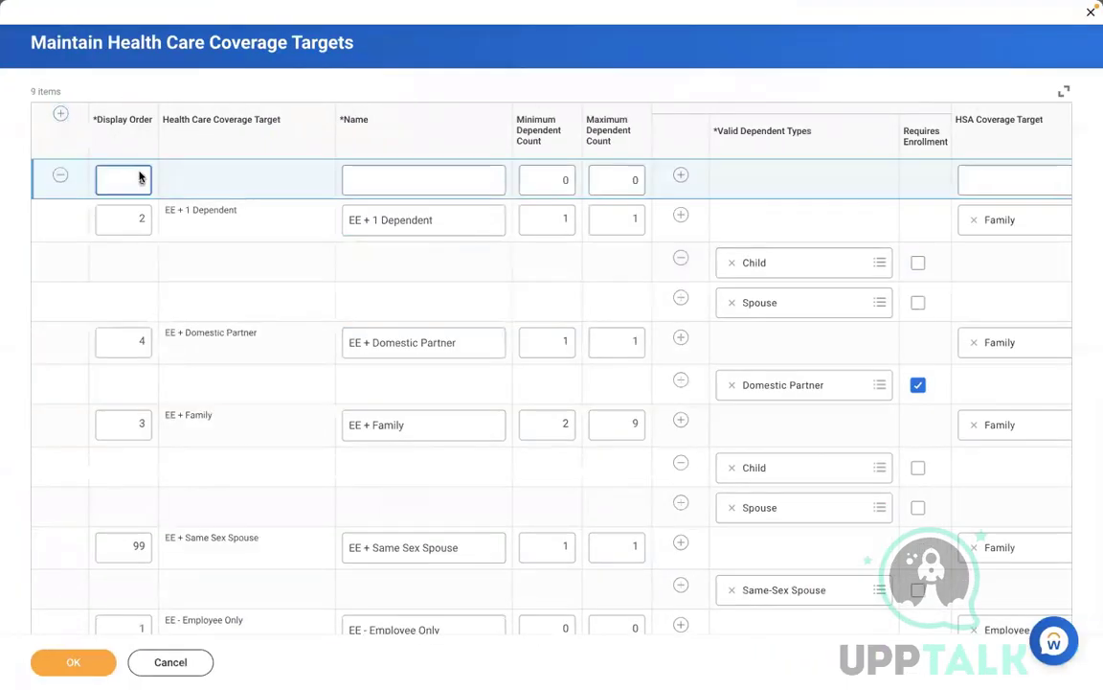
type("4")
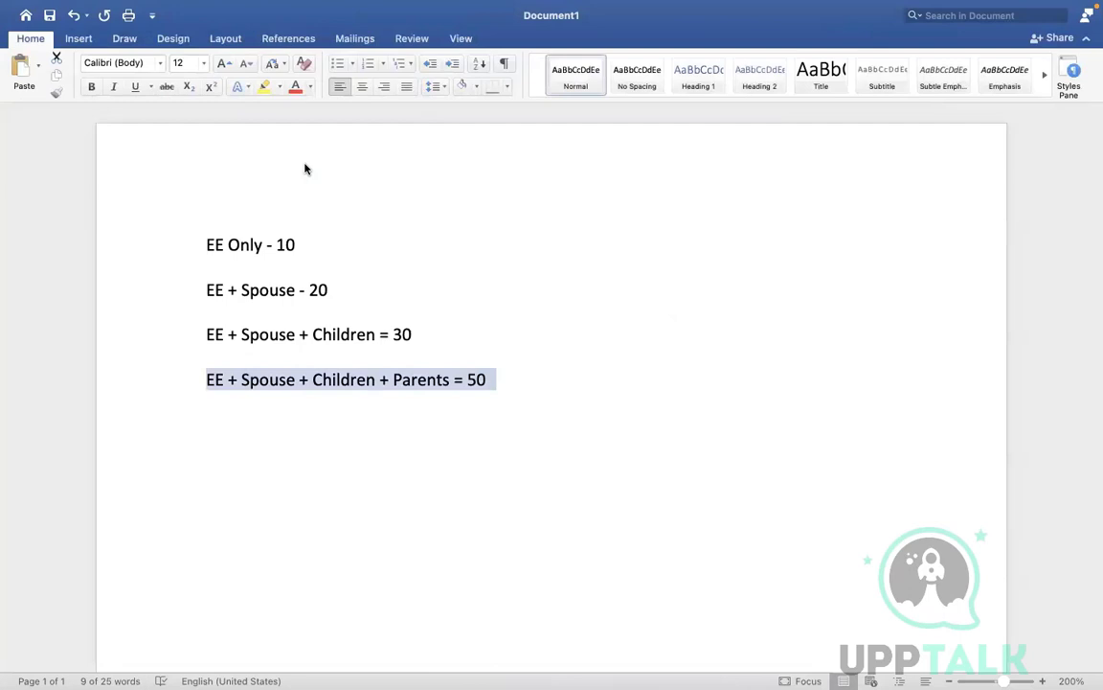
Step: Copy 'EE + Spouse + Children + Parents' from Word into the new row's Name
left_click(262, 396)
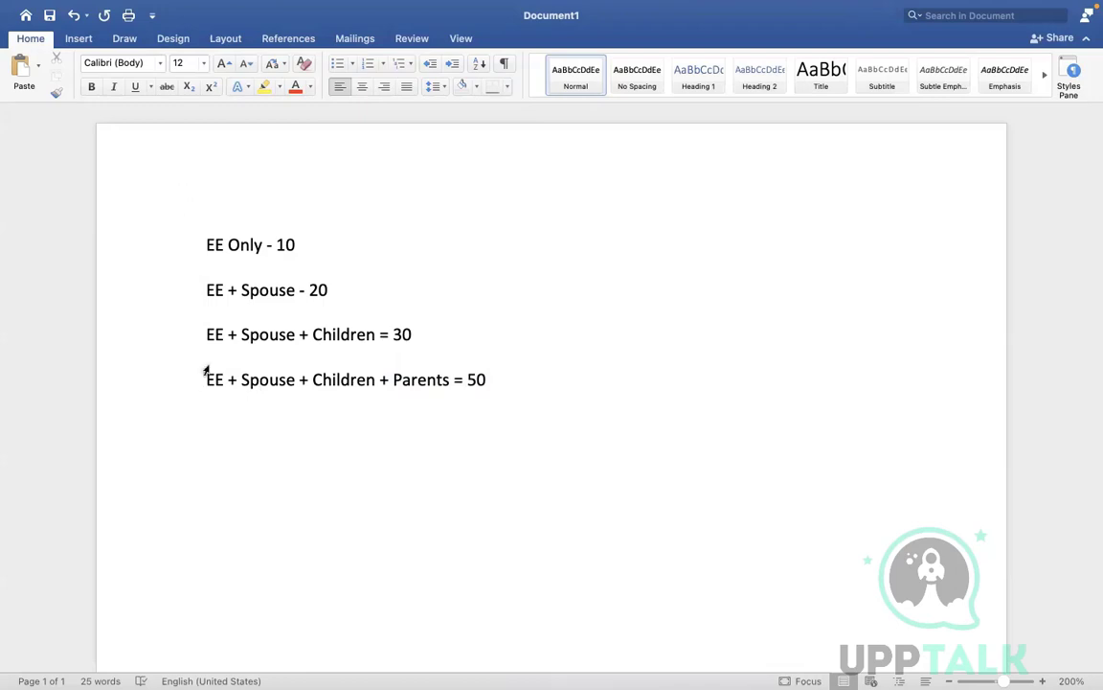
key("ctrl+Right")
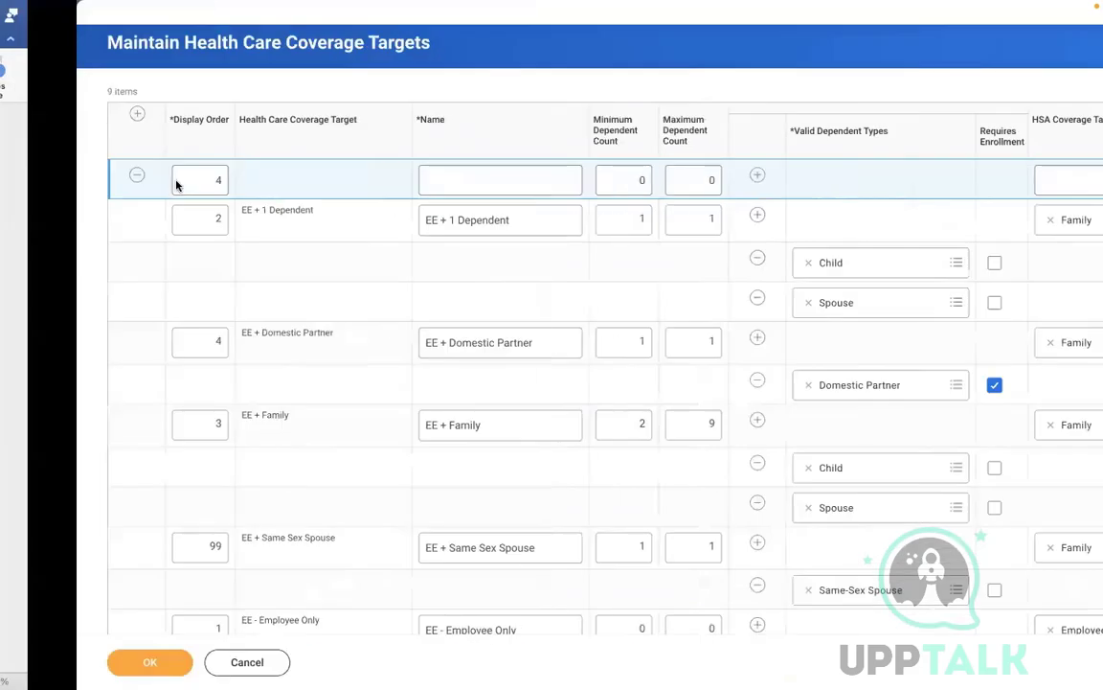
left_click(412, 175)
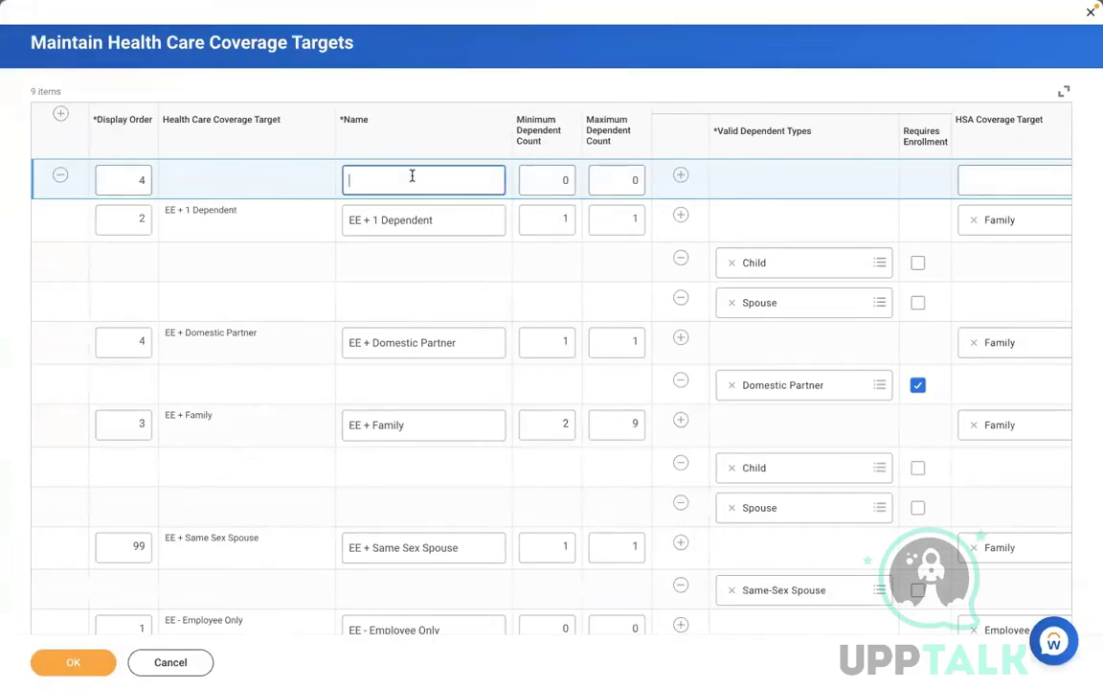
key("ctrl+Left")
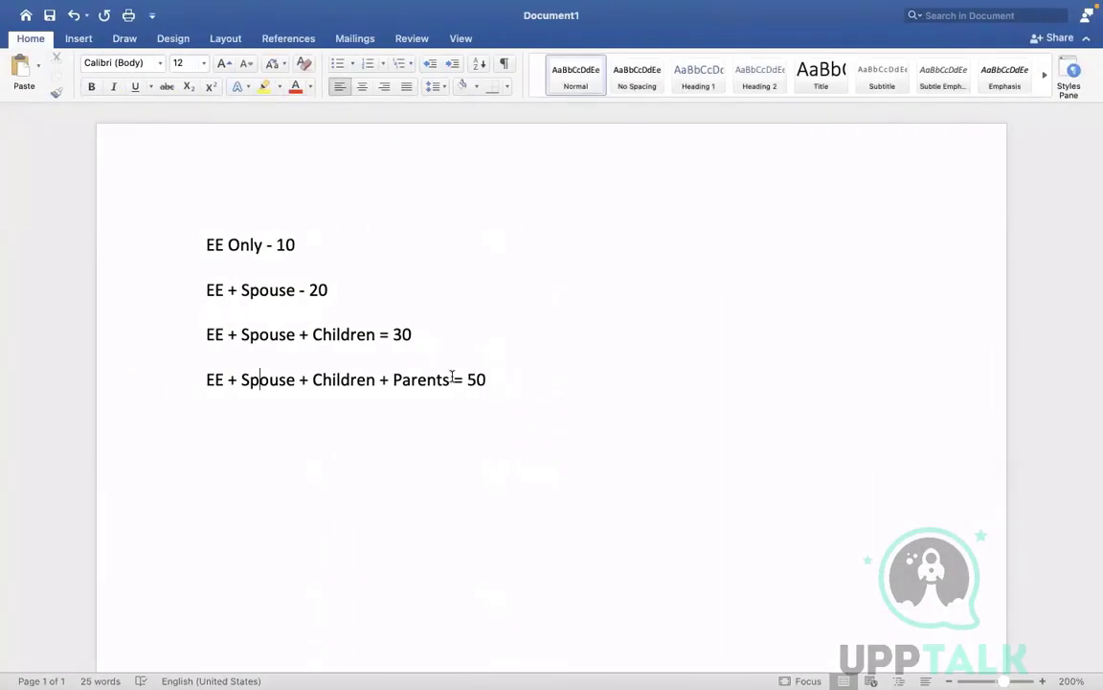
left_click_drag(454, 379, 208, 380)
key("ctrl+c")
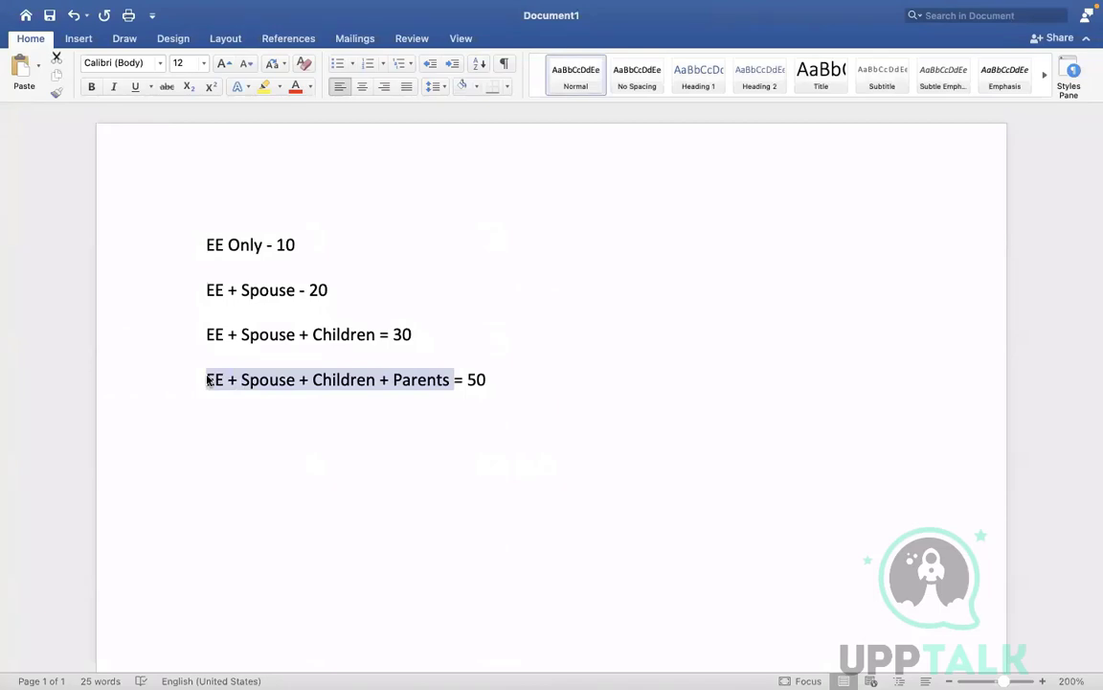
key("ctrl+Right")
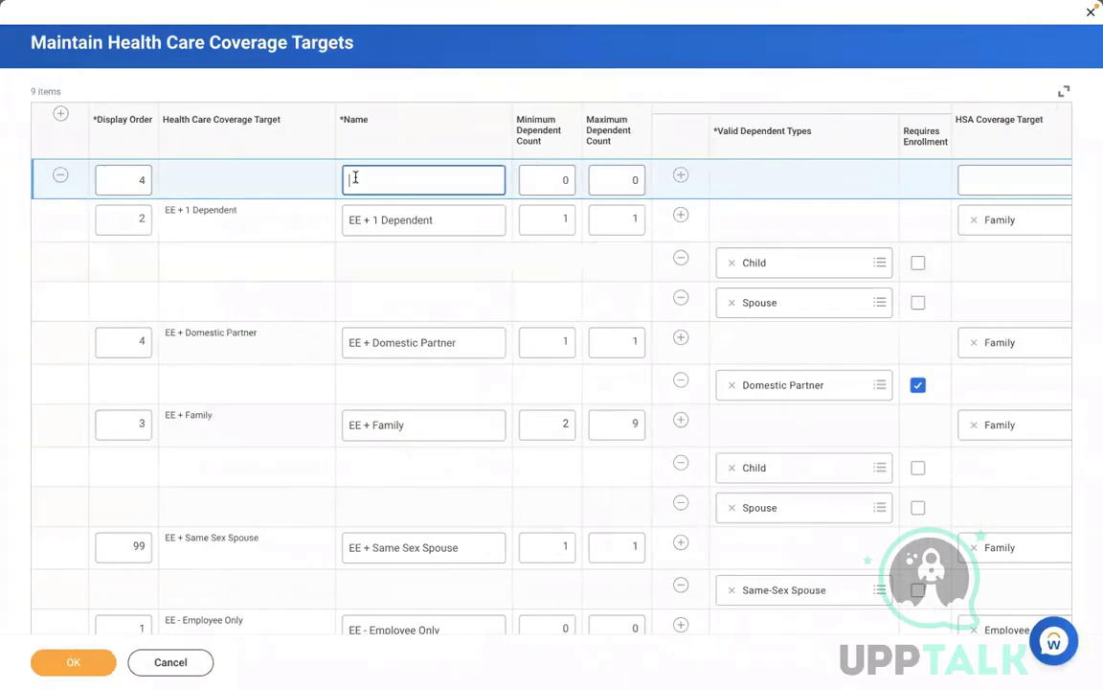
key("ctrl+v")
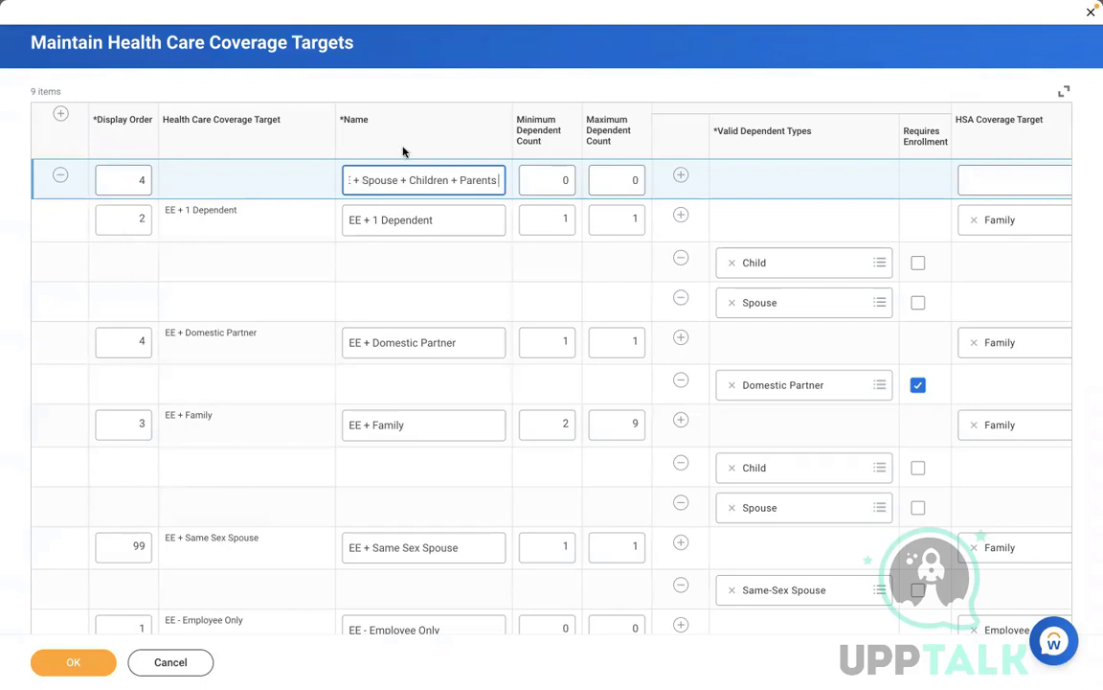
Step: Set the new target's minimum dependent count to 1 and maximum to 6
left_click(549, 175)
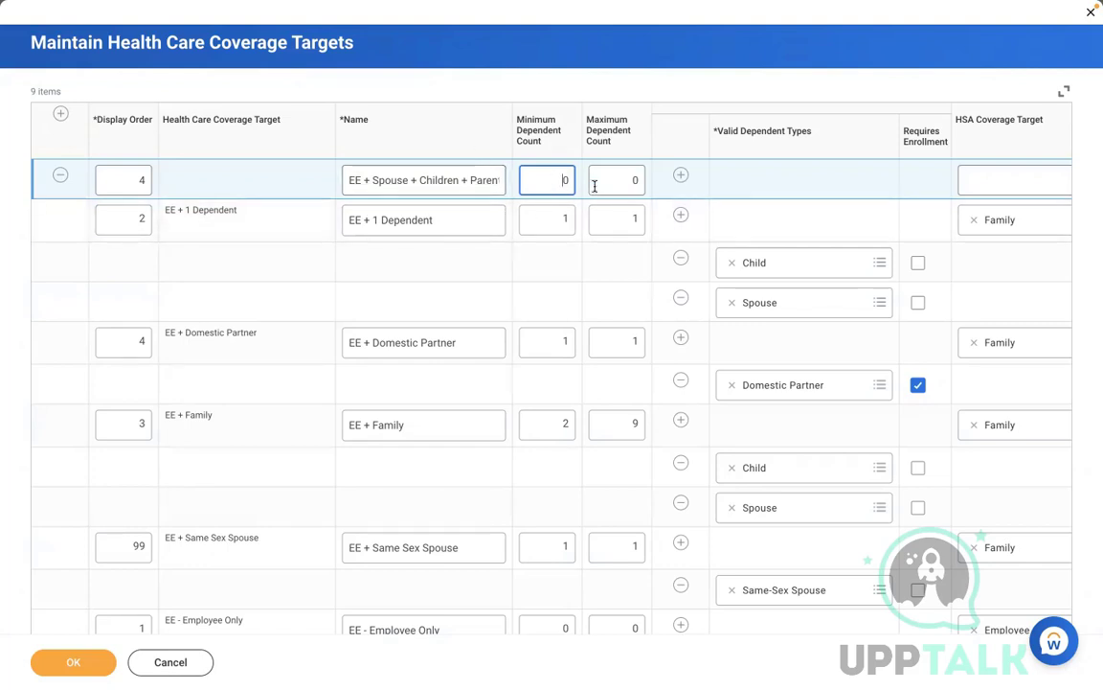
key("ctrl+a")
type("1")
key("Tab")
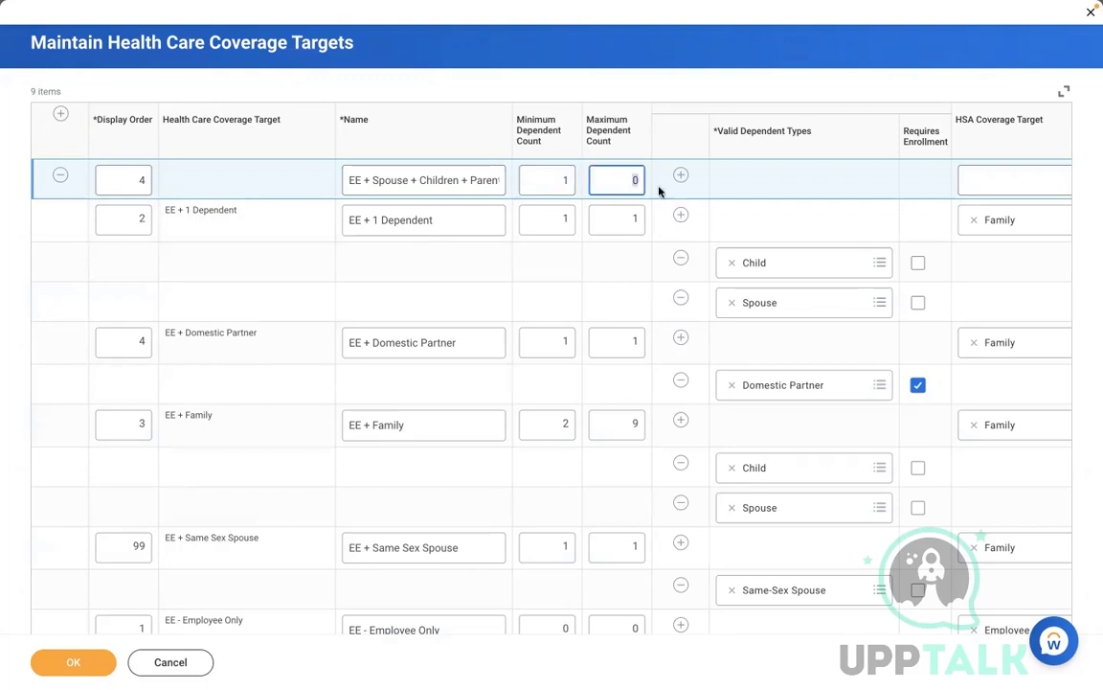
type("99")
key("BackSpace")
key("BackSpace")
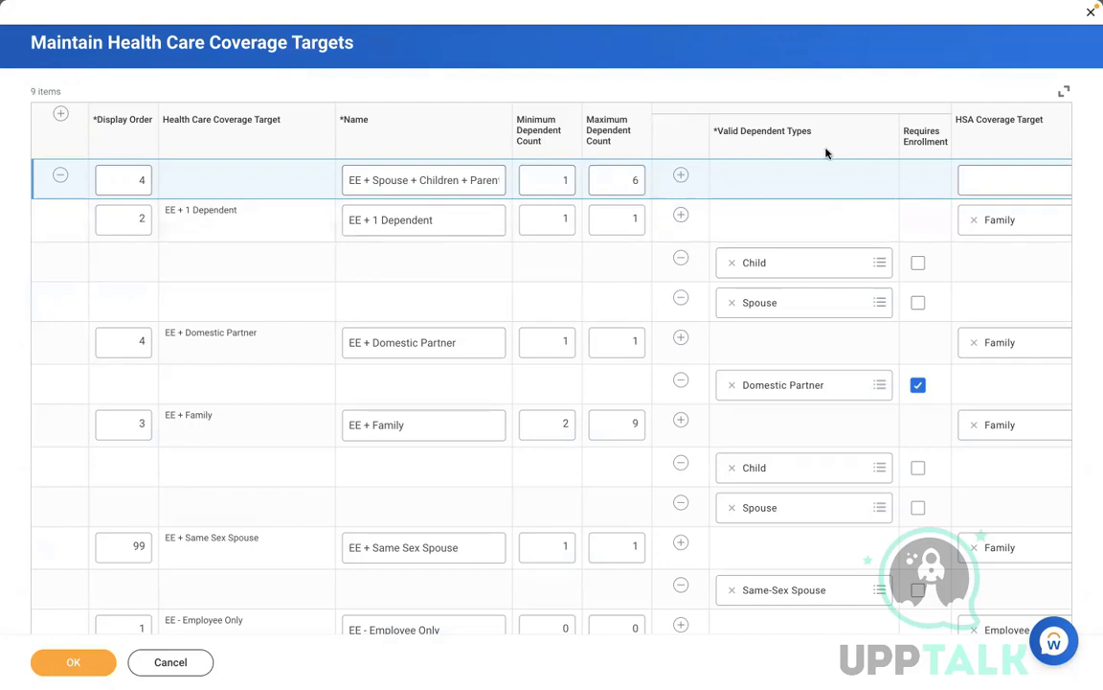
left_click(280, 212)
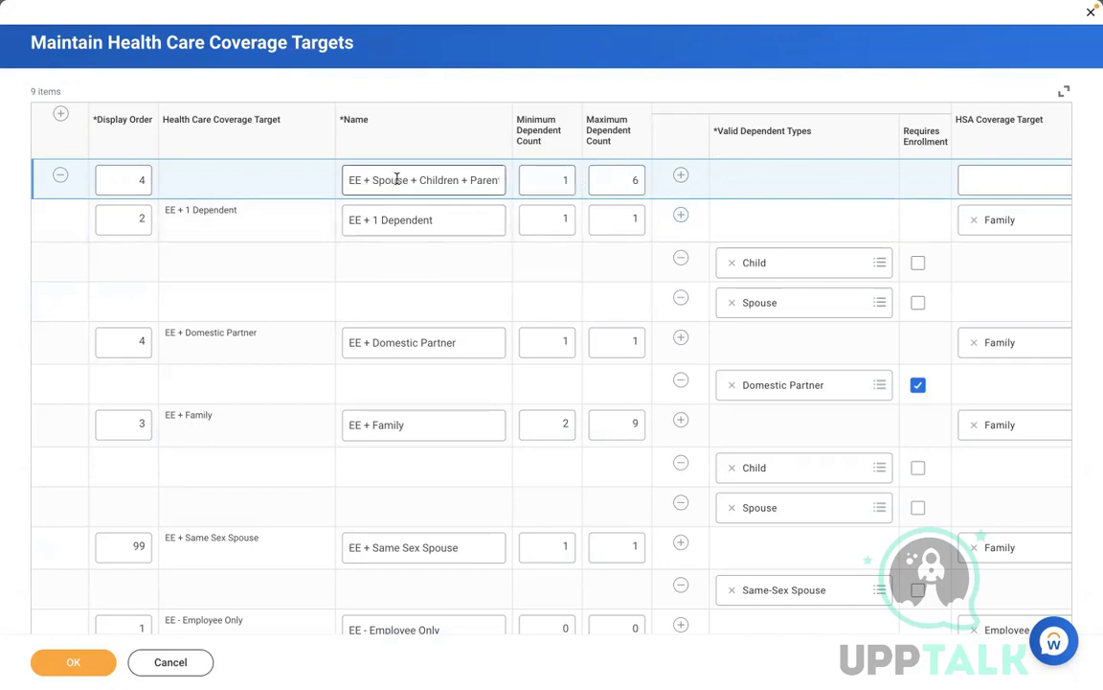
Step: Add three dependent type rows to the new target, removing the extra fourth one
left_click(681, 177)
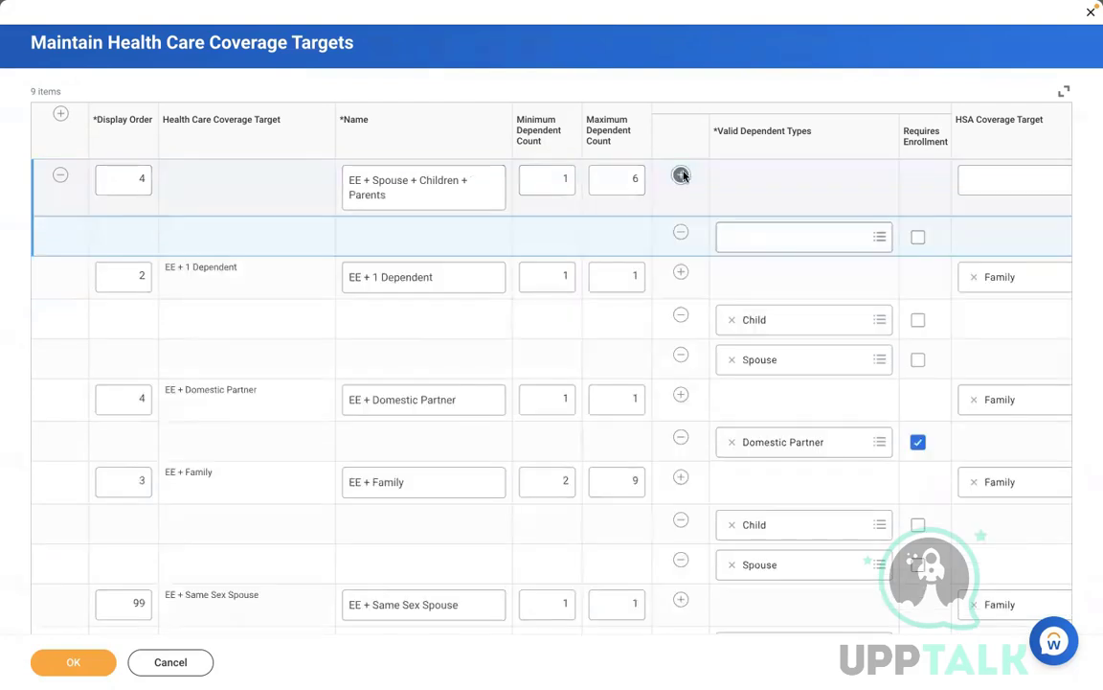
left_click(681, 176)
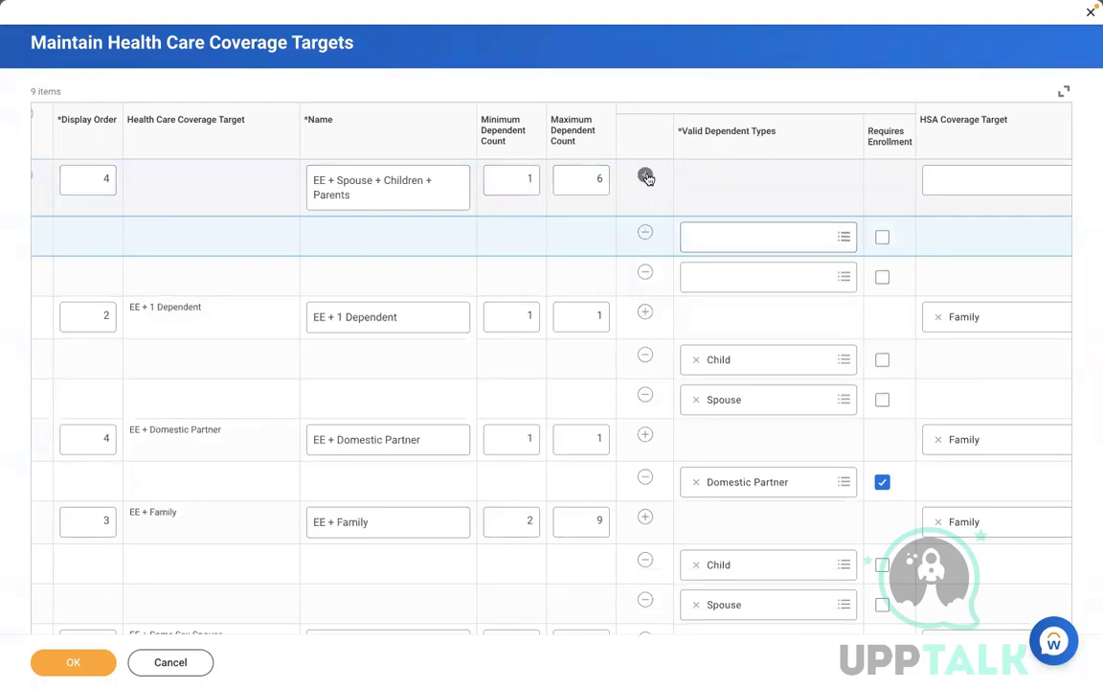
left_click(647, 177)
left_click(646, 176)
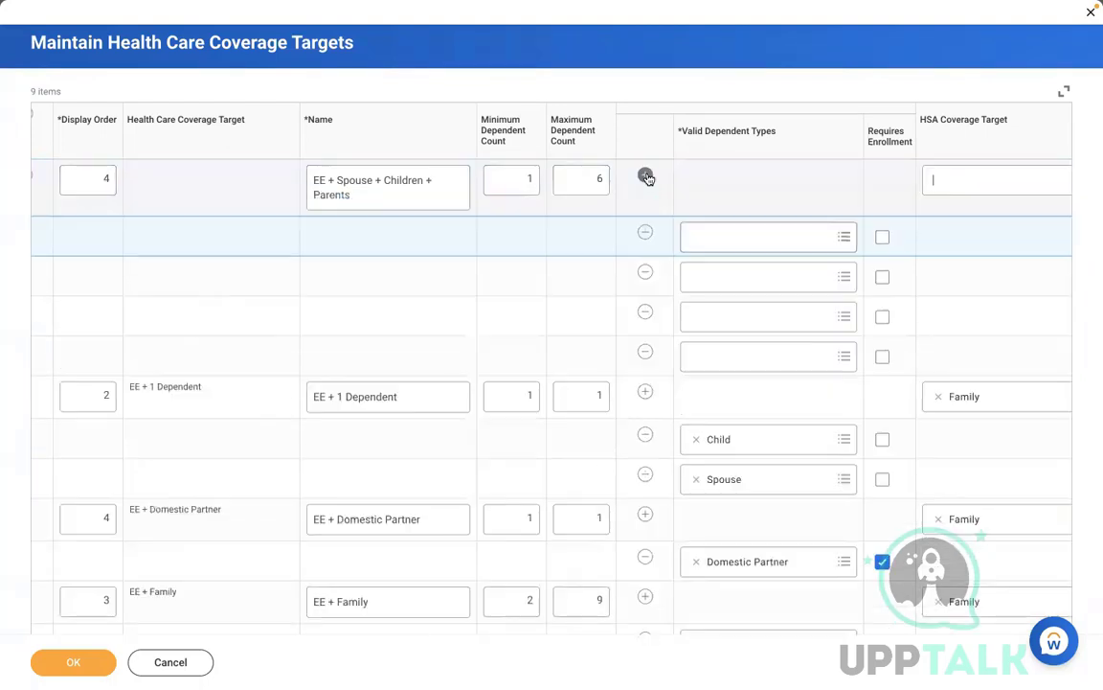
left_click(791, 238)
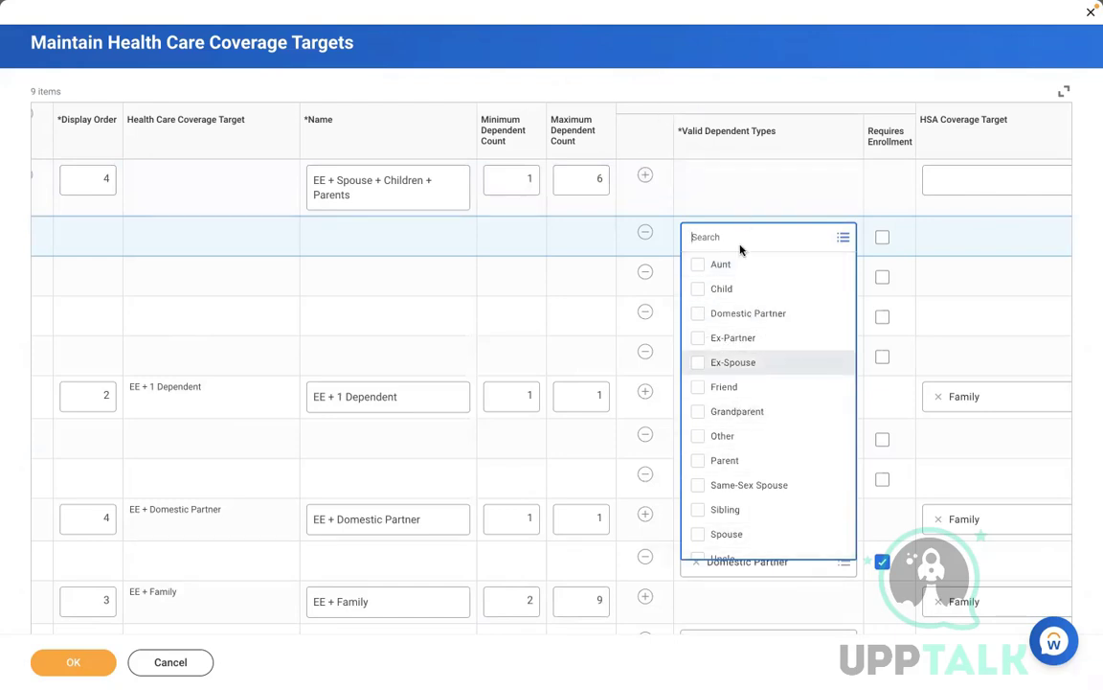
left_click(703, 201)
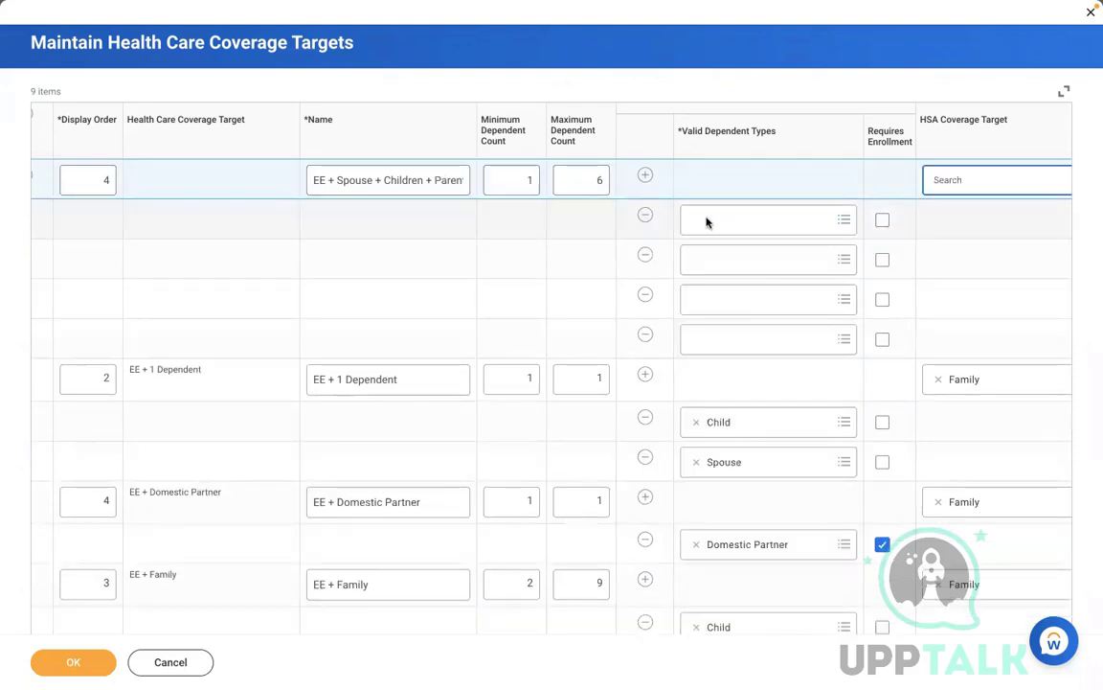
left_click(646, 215)
Step: Choose Spouse, Child and Parent as the target's valid dependent types
left_click(733, 235)
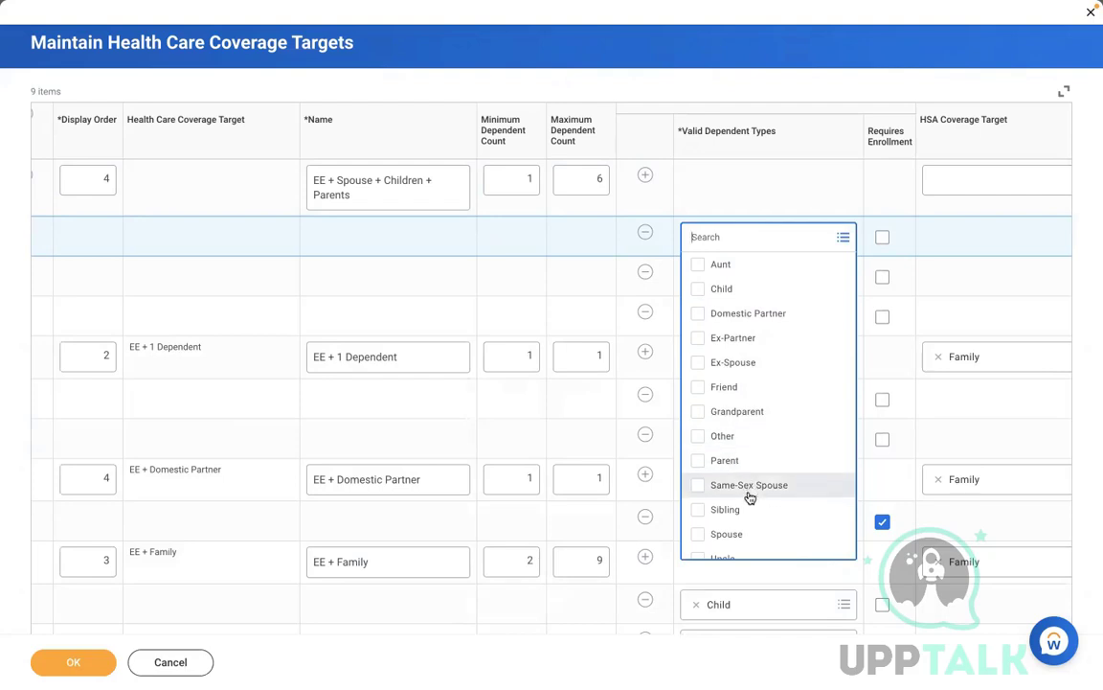
left_click(746, 533)
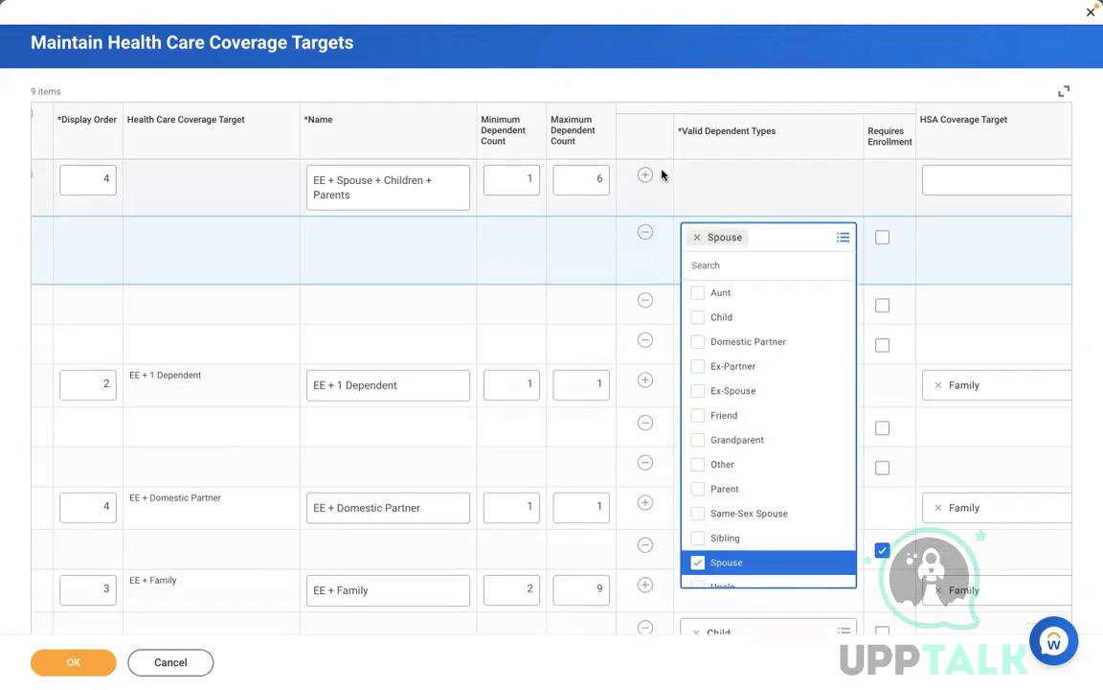
left_click(678, 192)
left_click(734, 262)
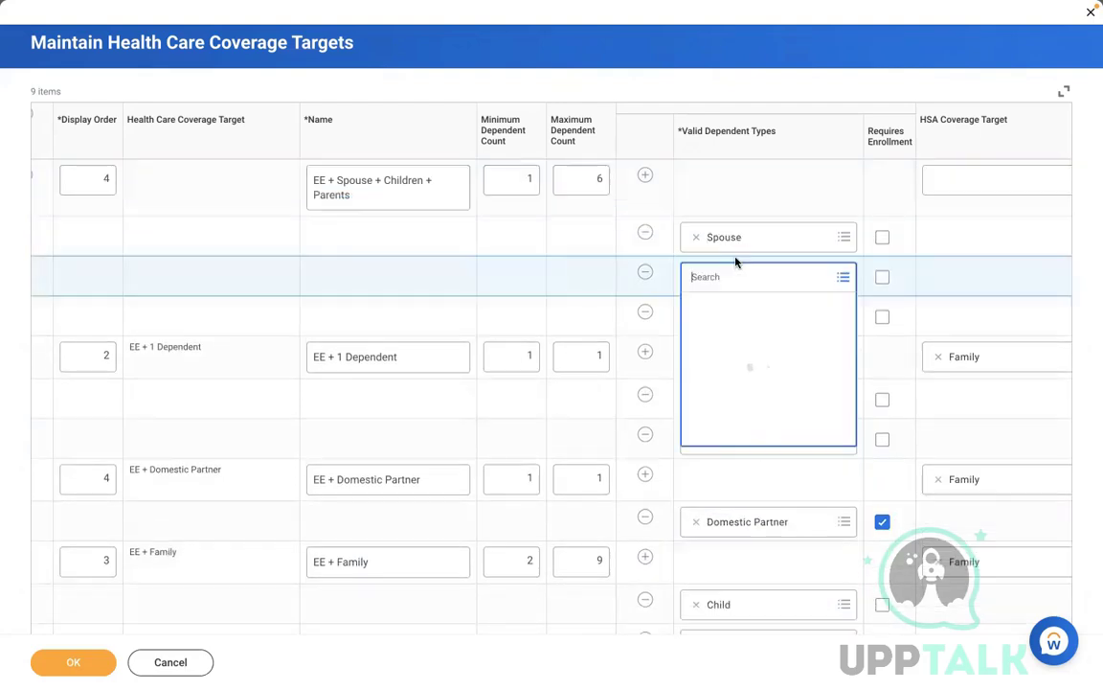
left_click(739, 330)
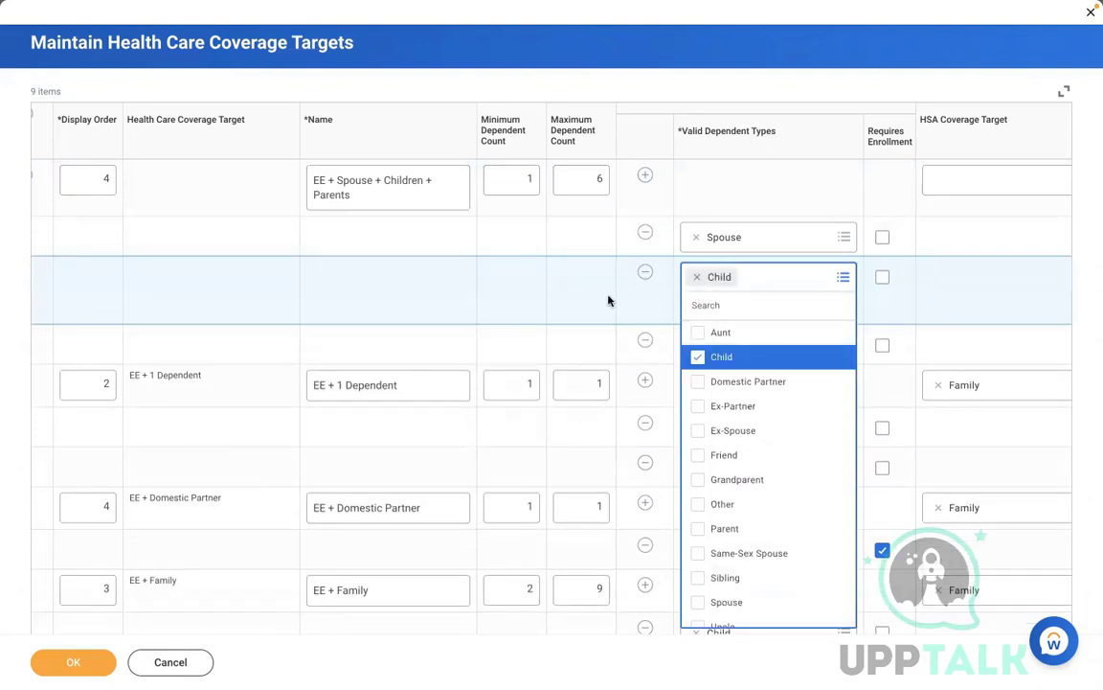
left_click(648, 298)
left_click(751, 316)
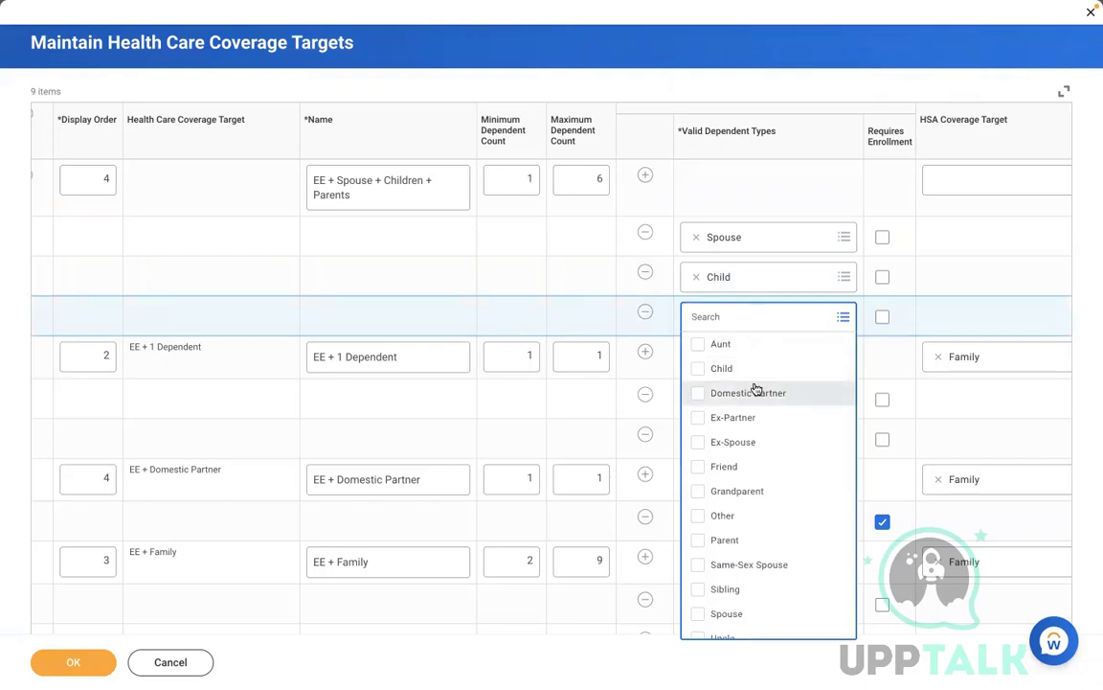
left_click(725, 540)
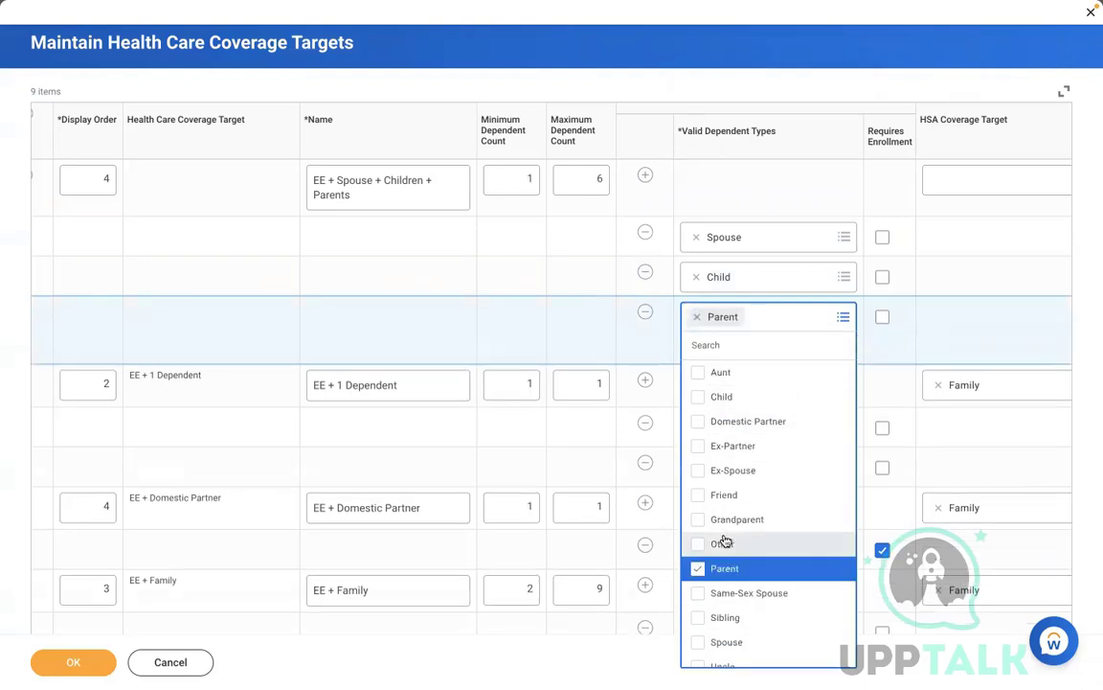
left_click(545, 328)
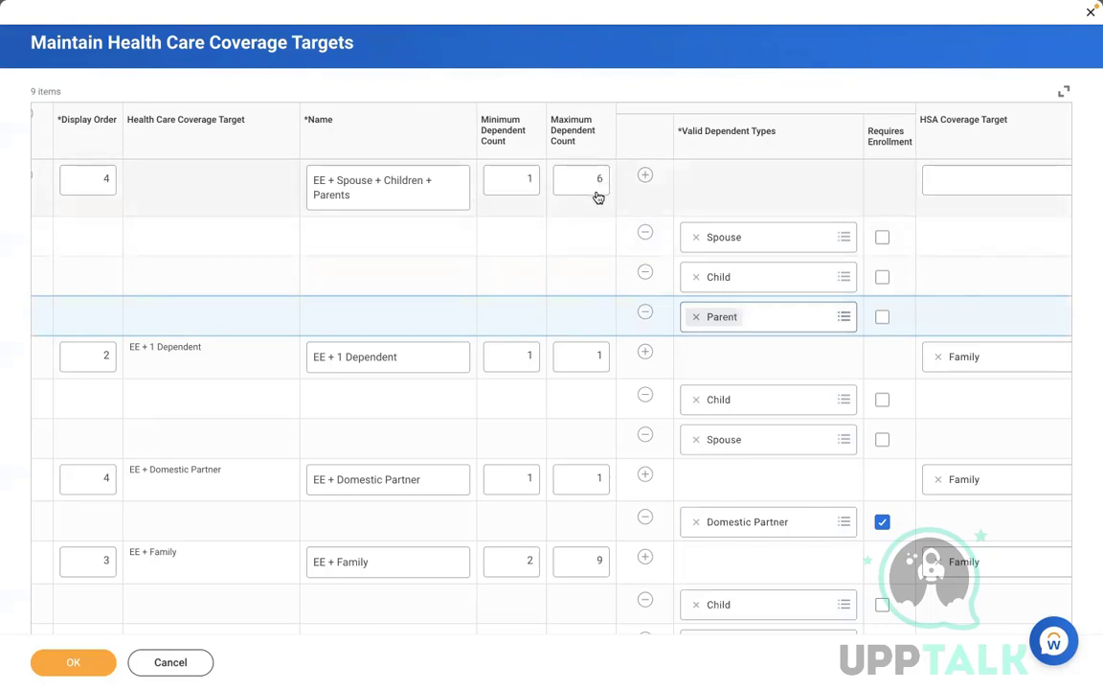
Step: Tick and then clear Requires Enrollment for the Spouse, Child and Parent dependents
left_click(752, 187)
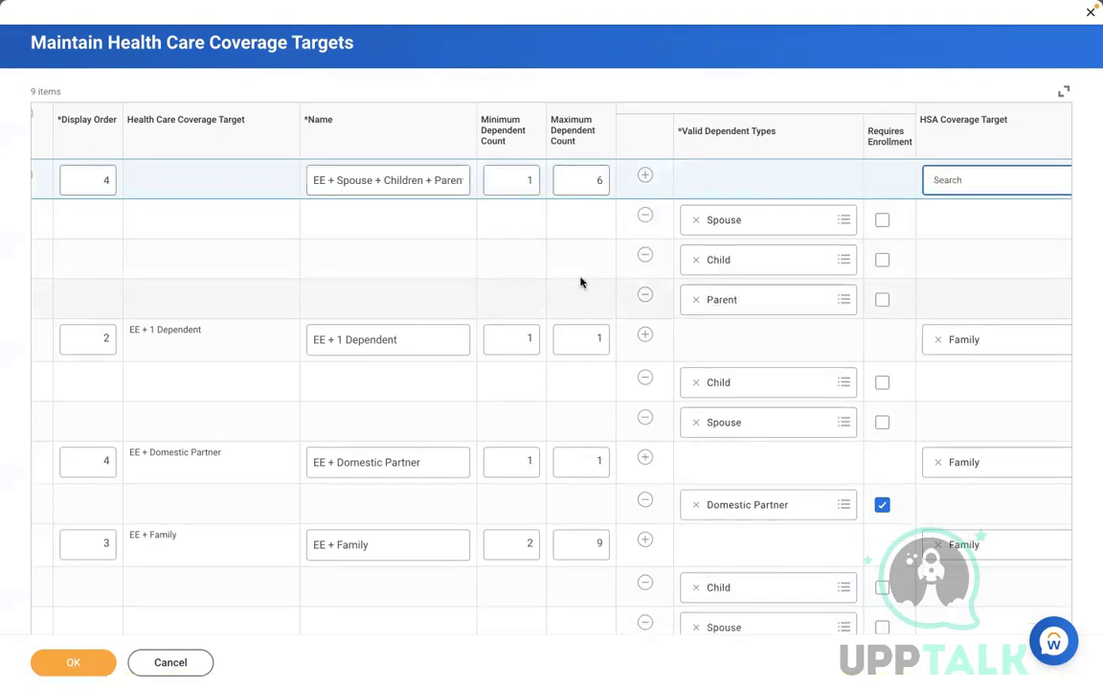
left_click(641, 305)
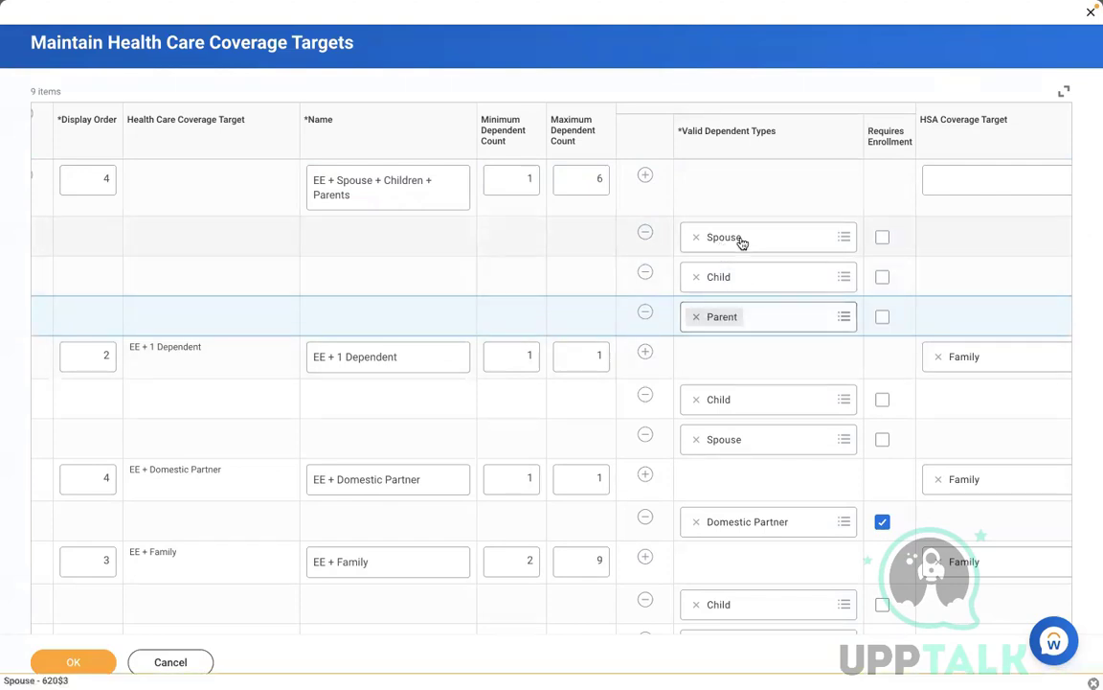
left_click(737, 201)
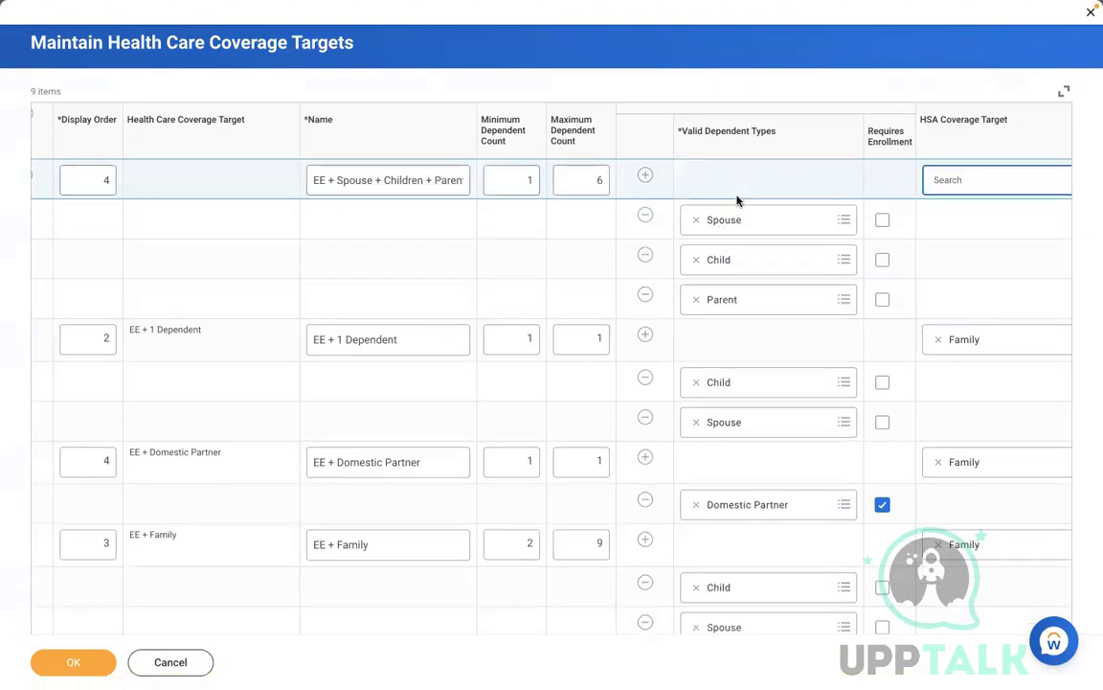
left_click(882, 221)
left_click(882, 279)
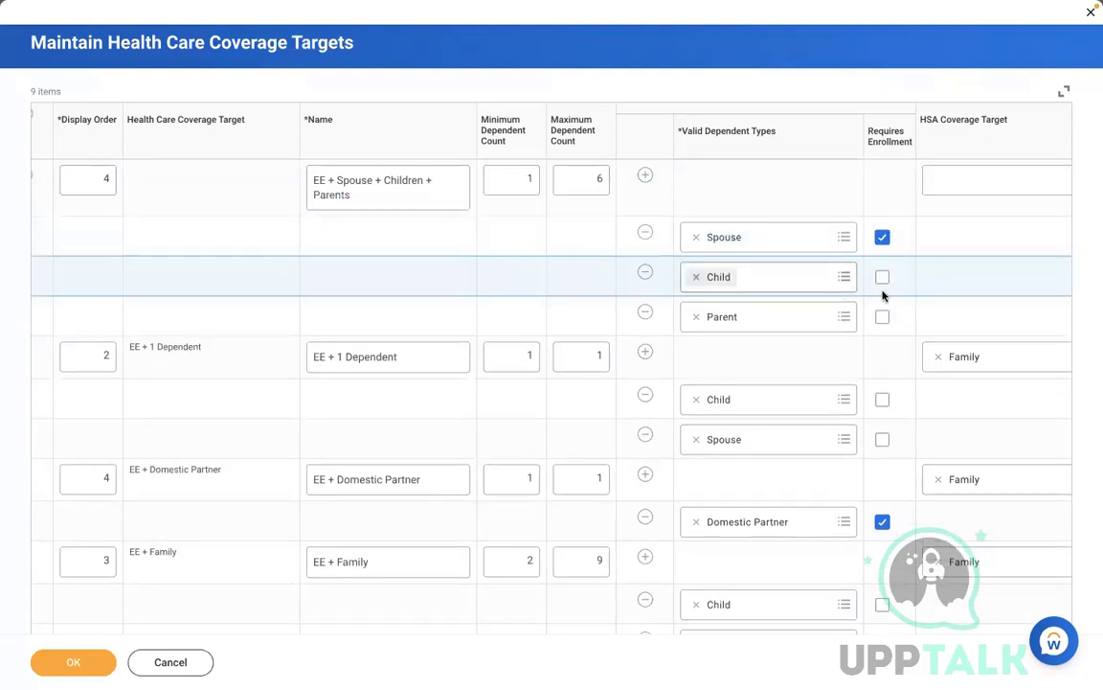
left_click(882, 317)
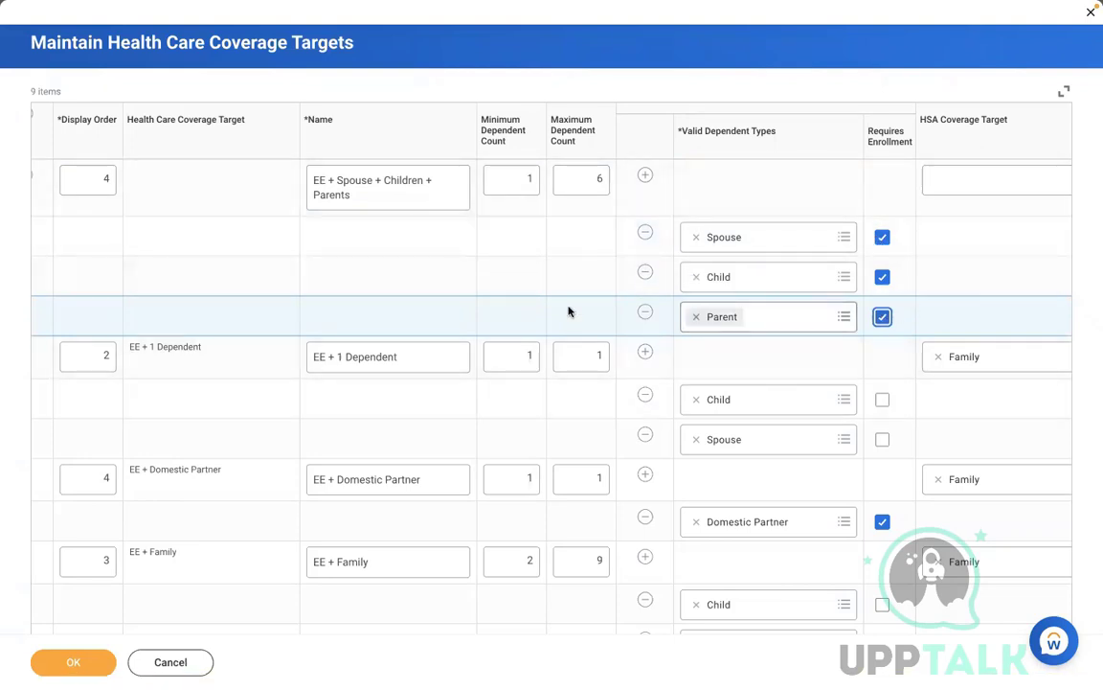
left_click(882, 318)
left_click(883, 277)
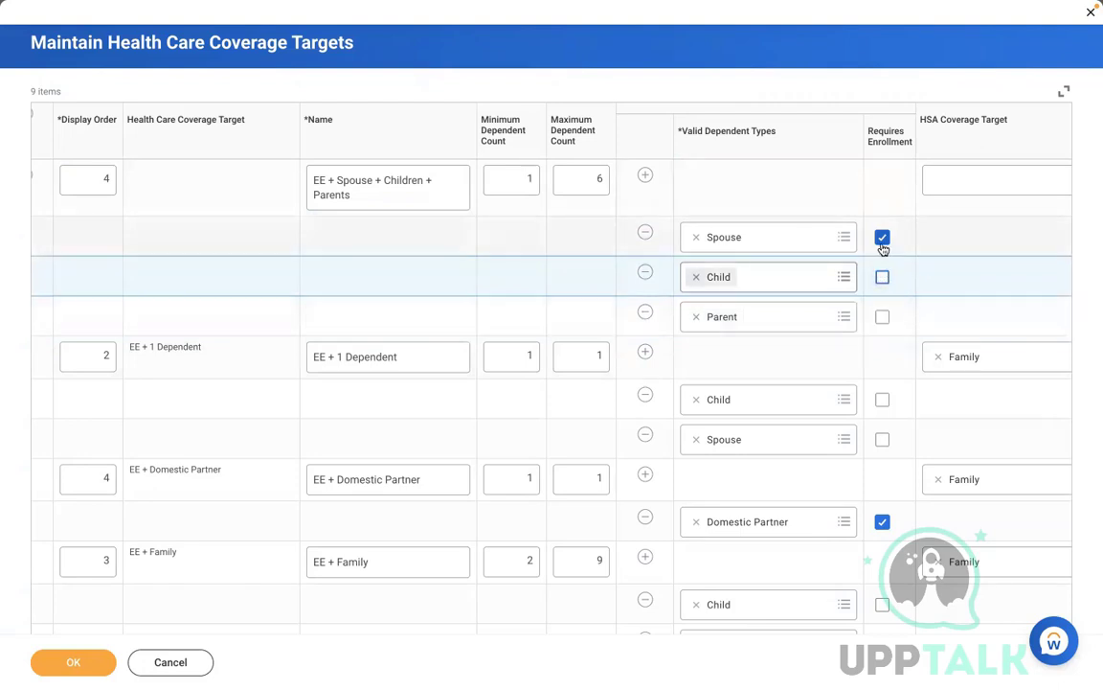
left_click(883, 238)
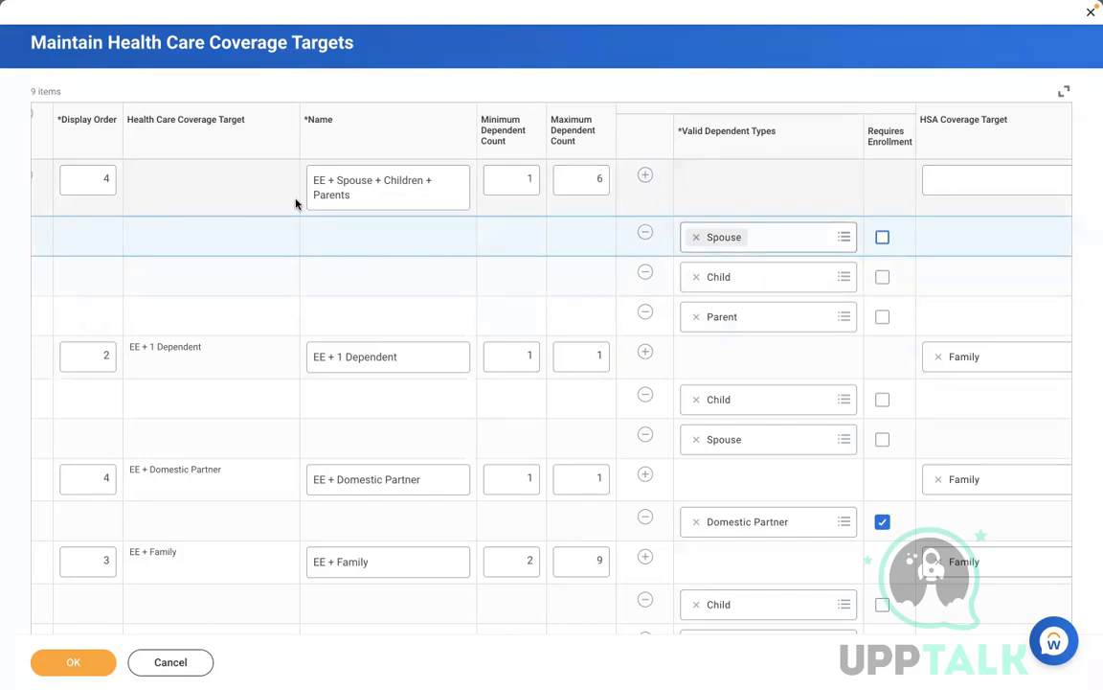
Step: Save the coverage targets with OK and bring up the Word notes
left_click(738, 192)
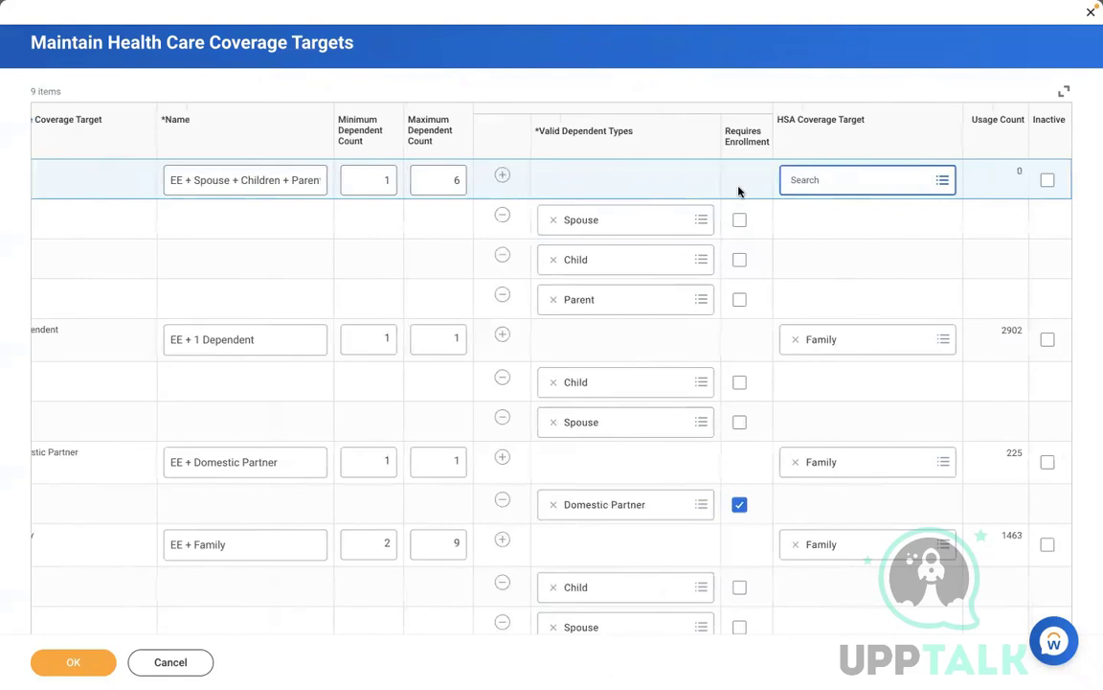
left_click(840, 258)
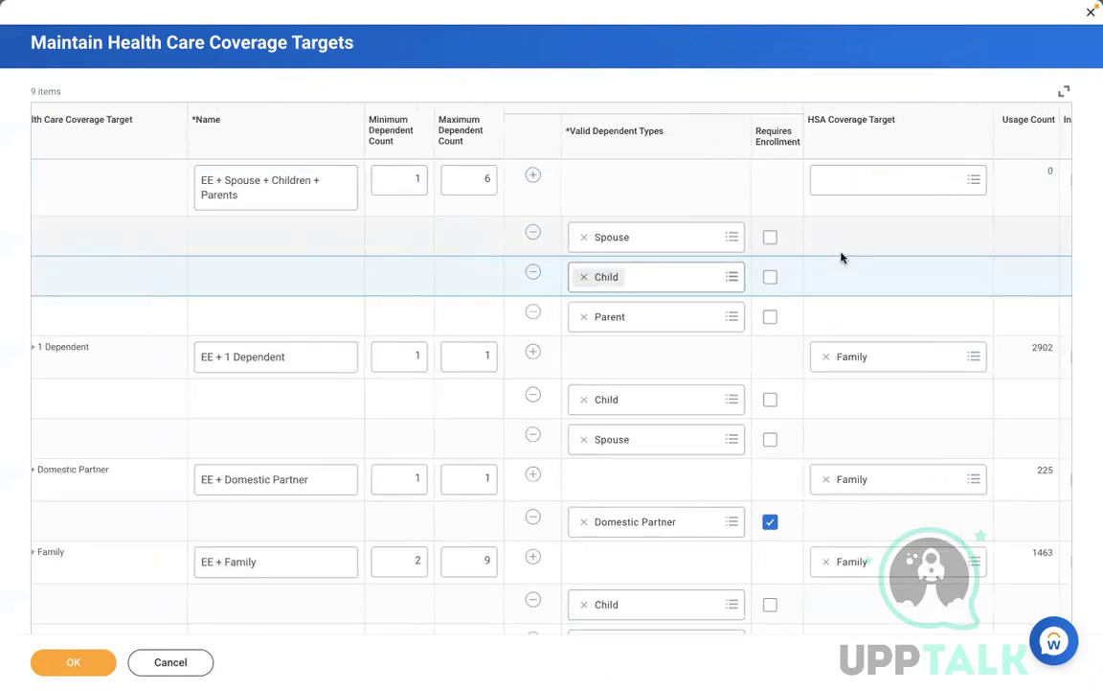
left_click(880, 247)
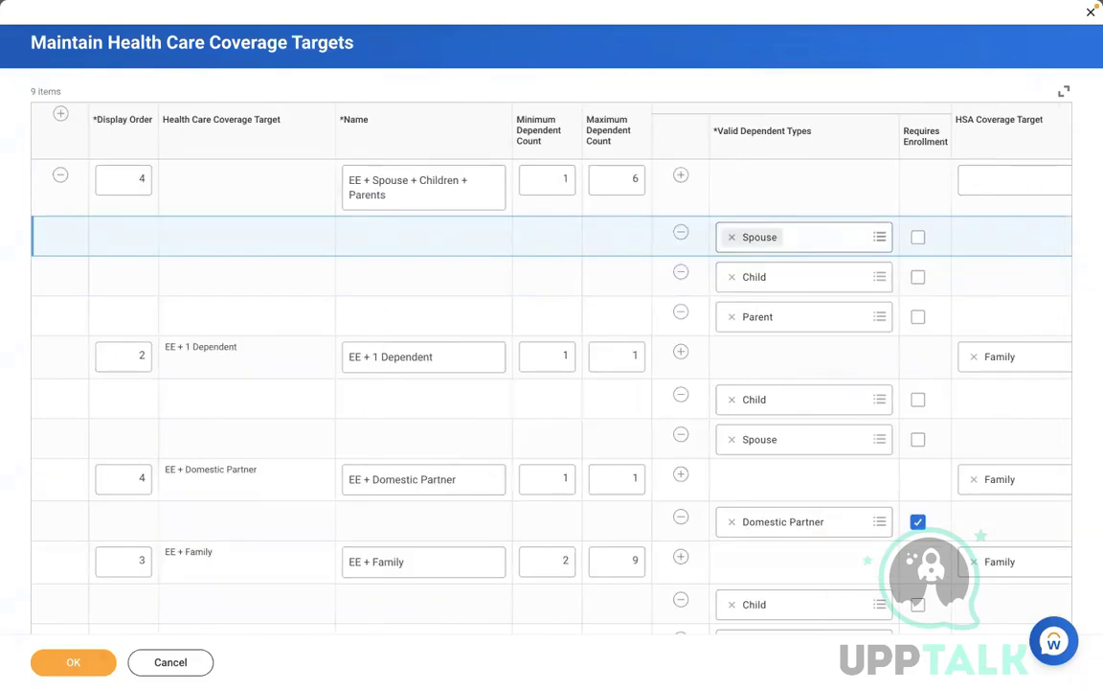
left_click(48, 661)
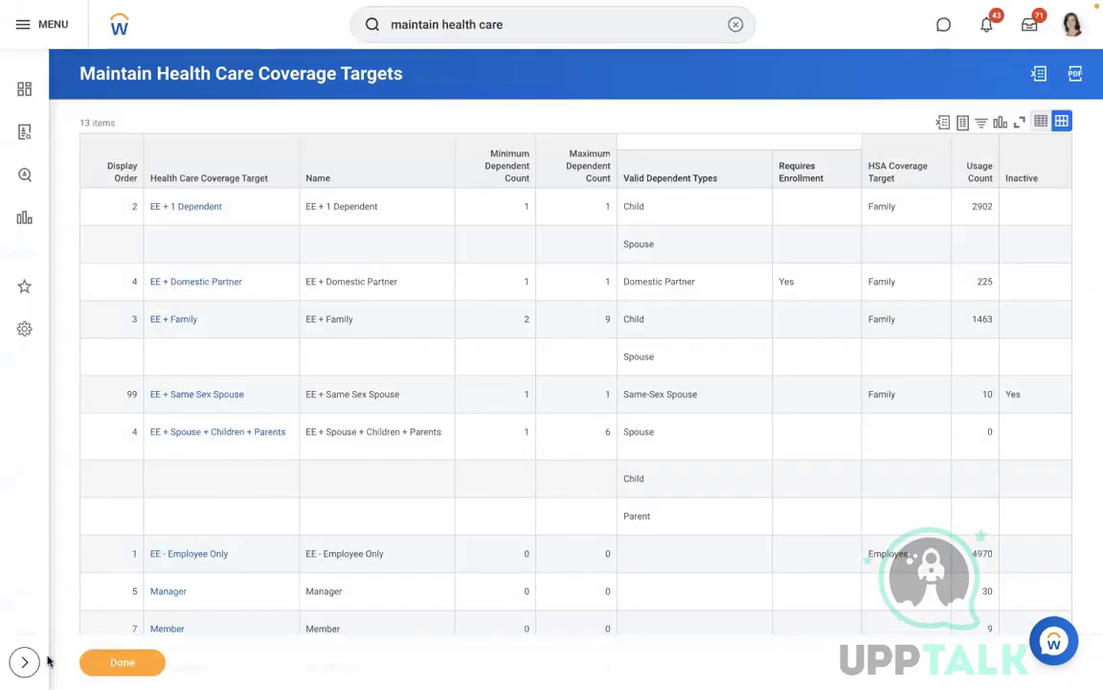
key("ctrl+Left")
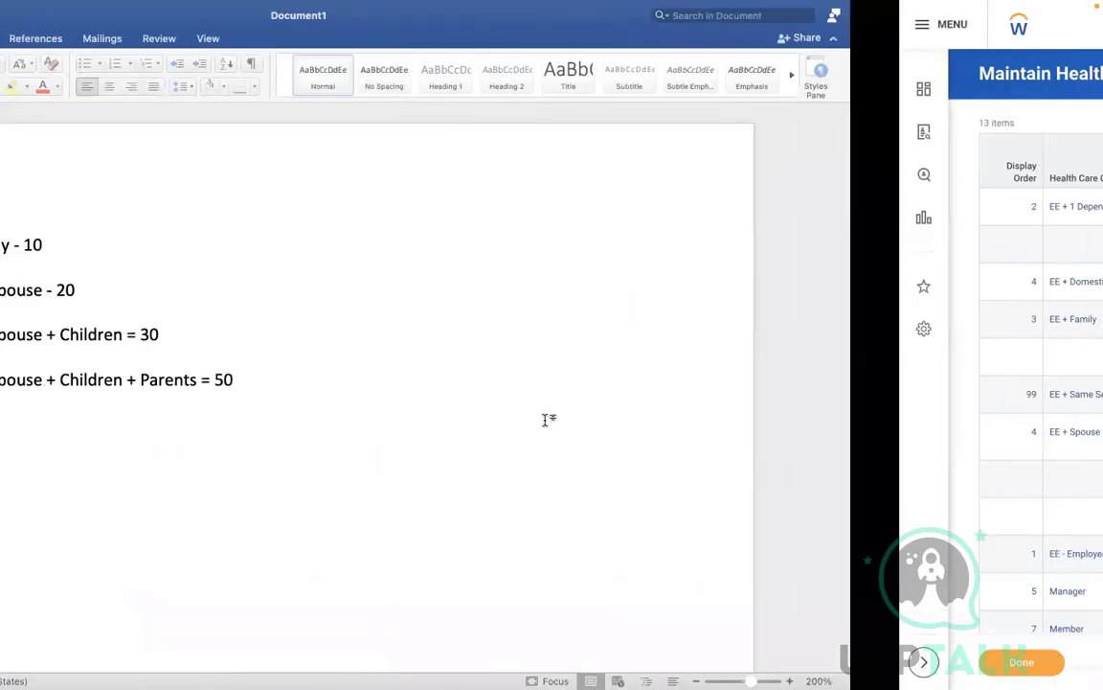
Step: Start a numbered list in Word with 'Relations ship types' and 'Health care coverage targets'
left_click(513, 387)
key("Return")
key("Return")
key("Return")
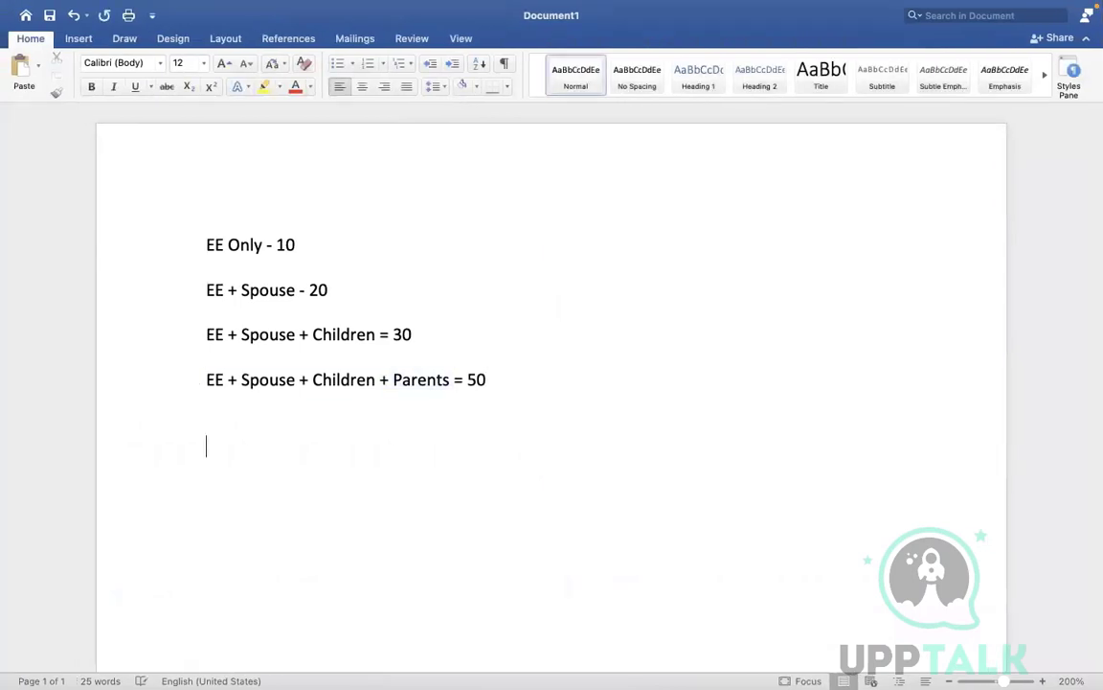
key("Return")
type("1. ")
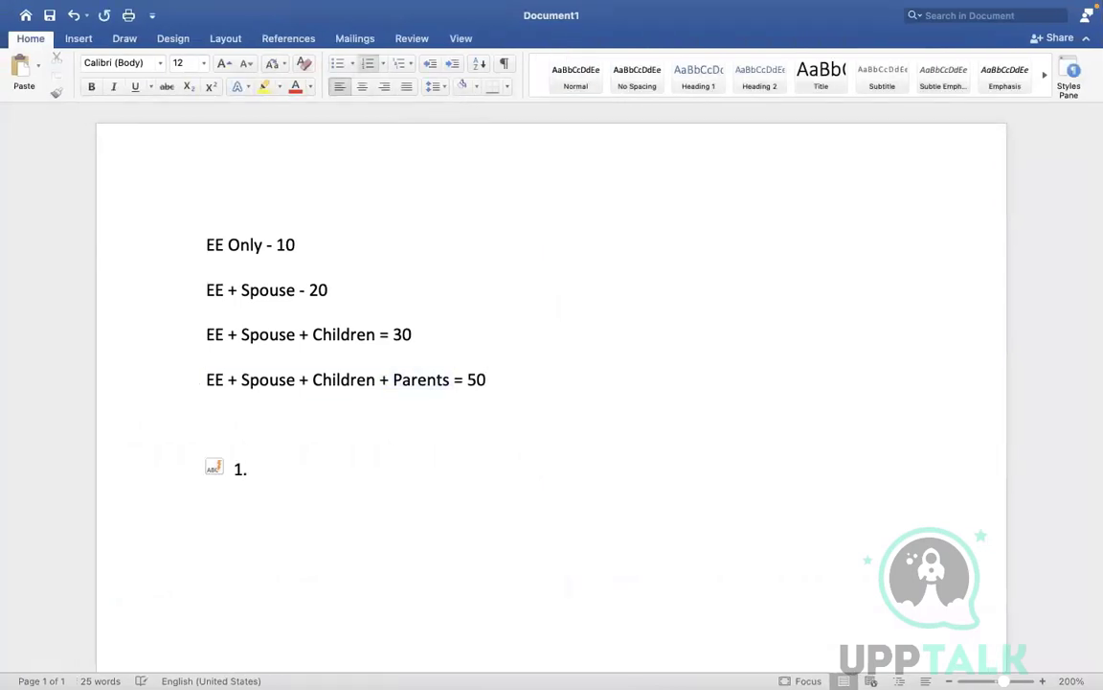
type("Relations ship types")
key("Return")
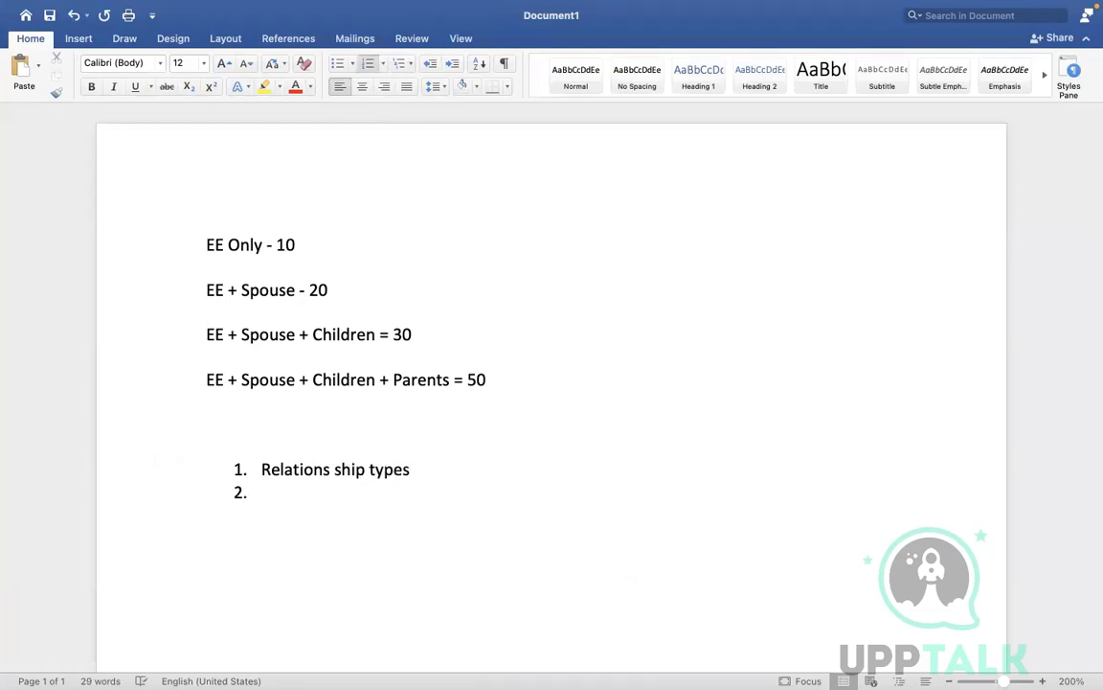
type("Health car")
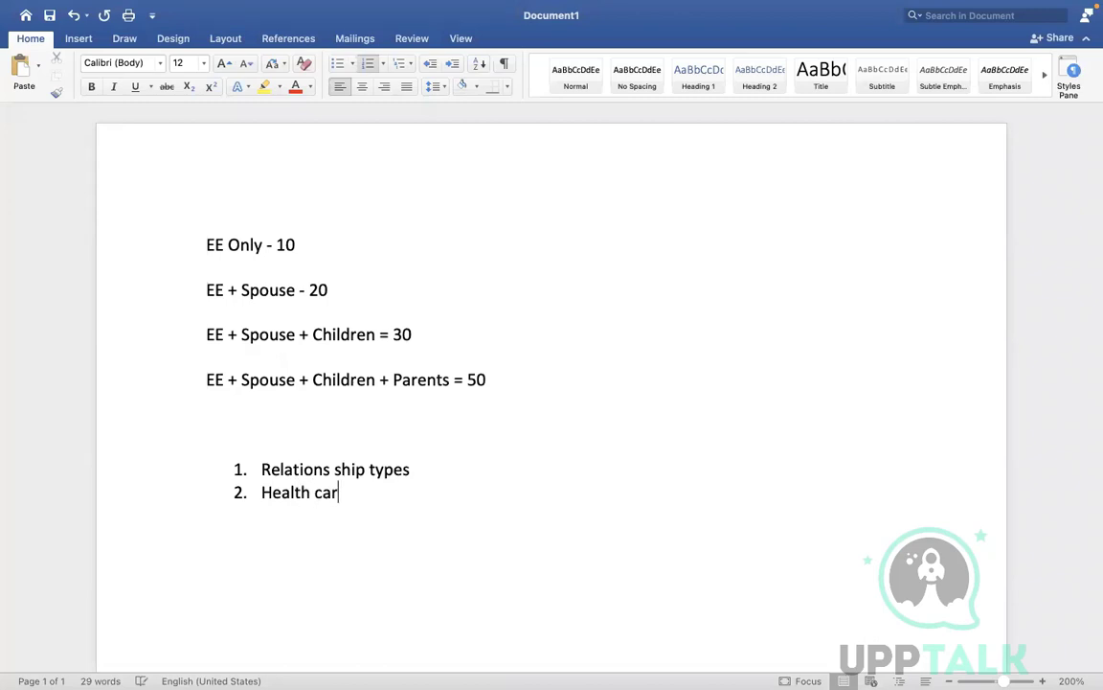
type("e coverage")
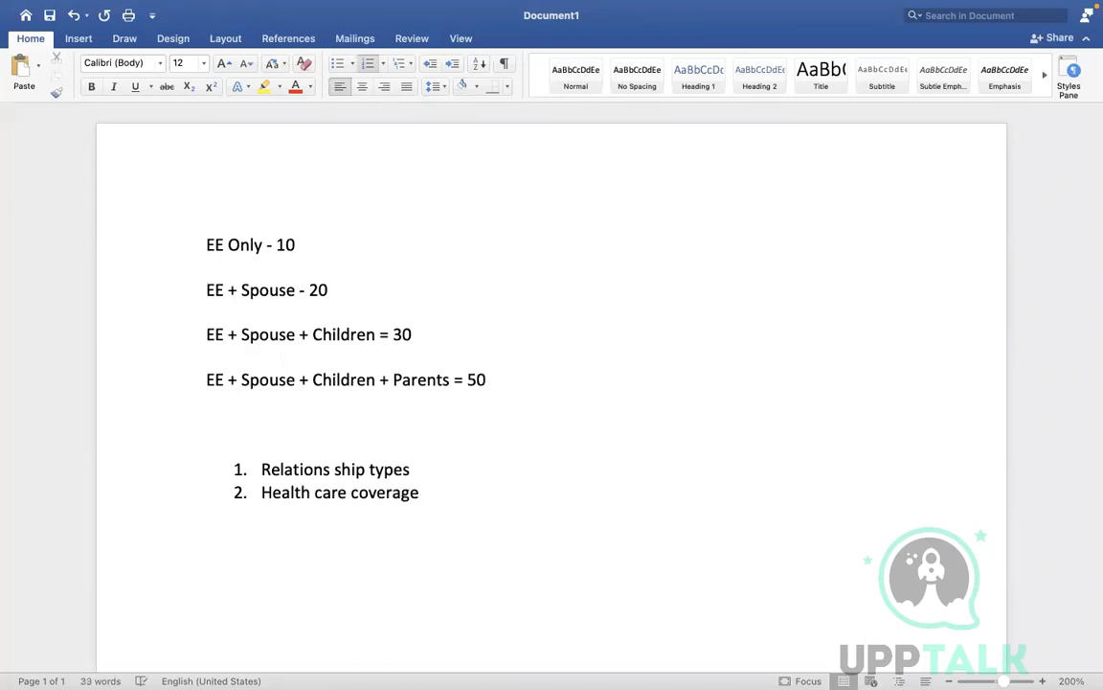
type(" targets")
Step: Add a third list item reading 'Health care plans', replacing the mistyped text
key("Return")
type("hEALTH CARE PLAN")
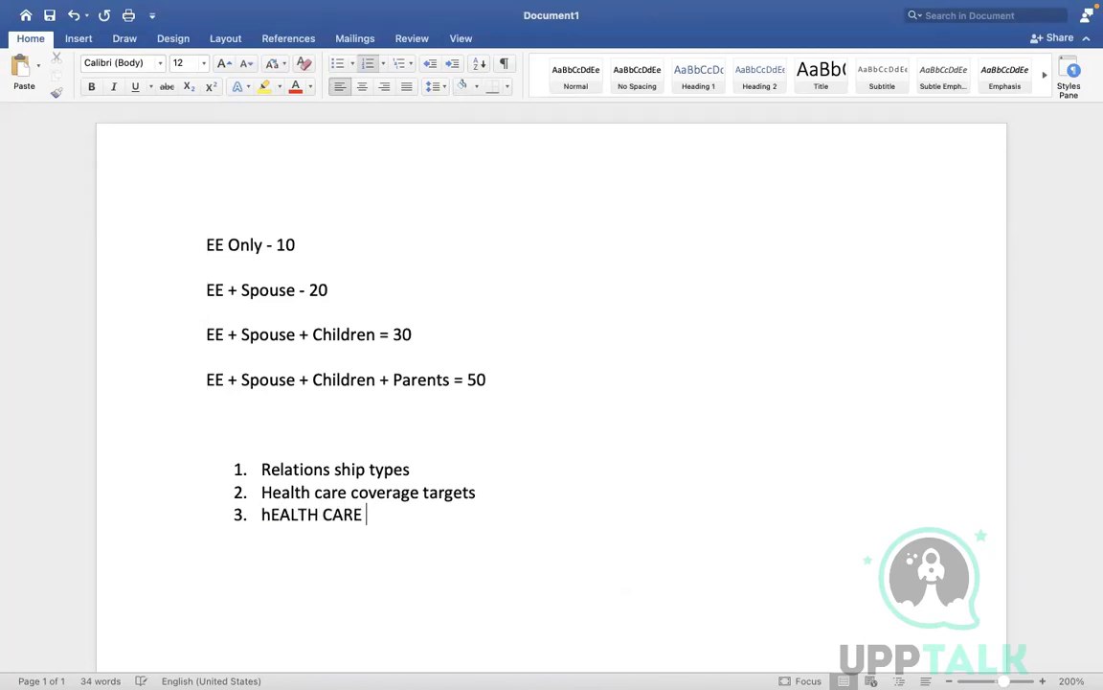
key("BackSpace")
key("BackSpace")
key("BackSpace")
key("BackSpace")
key("BackSpace")
key("BackSpace")
key("BackSpace")
key("BackSpace")
key("BackSpace")
key("BackSpace")
key("BackSpace")
key("BackSpace")
key("BackSpace")
key("BackSpace")
key("BackSpace")
key("BackSpace")
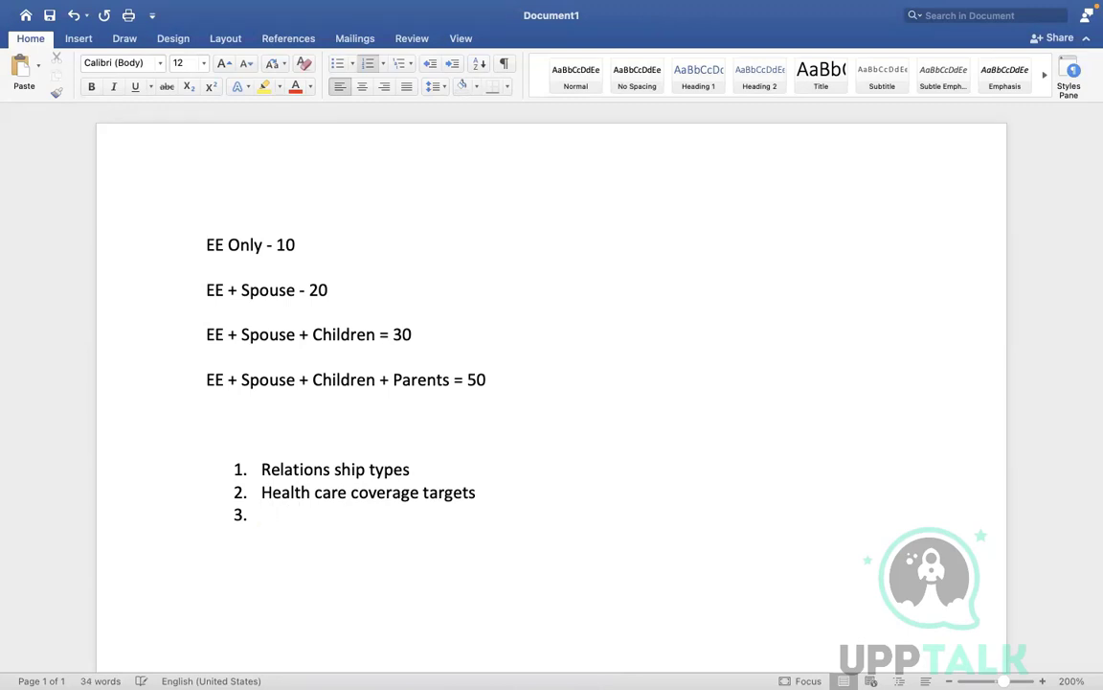
type("Health care")
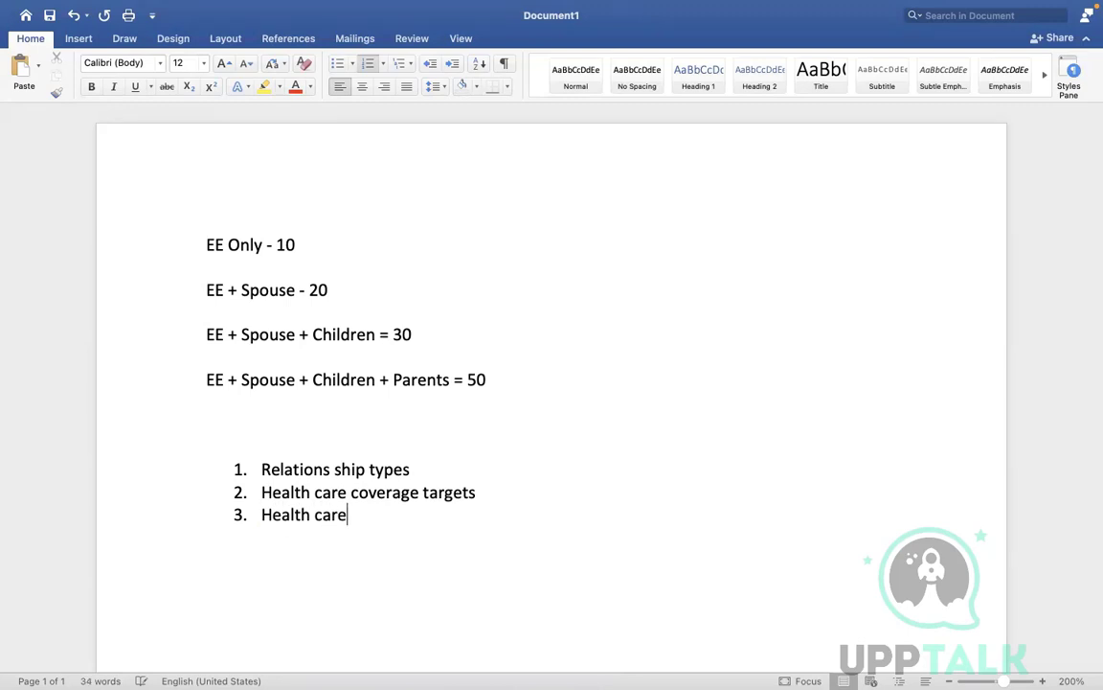
type(" plans")
Step: Append '( flat and calculated)' to the third list item, fixing the typo
left_click(276, 245)
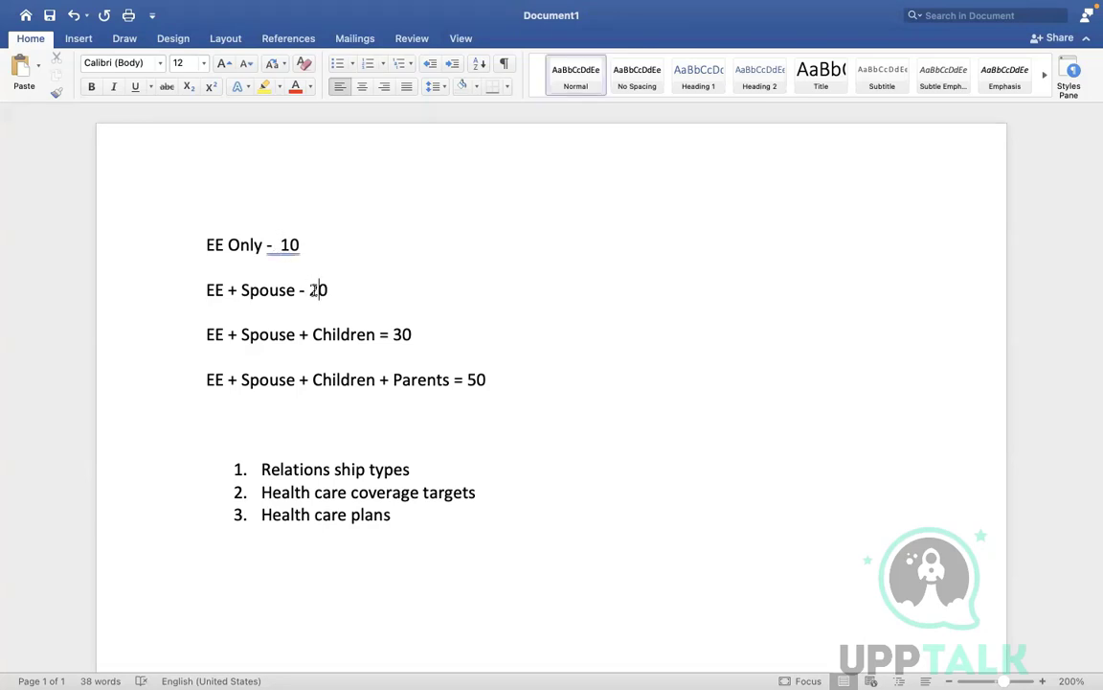
left_click(483, 381)
left_click(422, 523)
type("( falt")
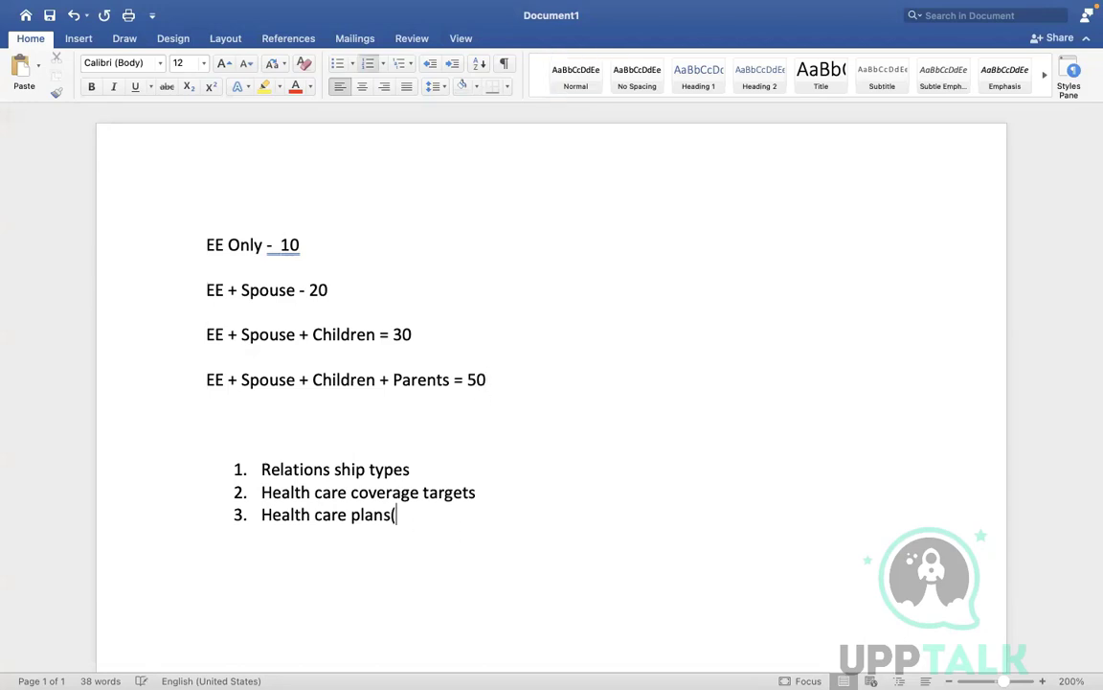
key("BackSpace")
key("BackSpace")
key("BackSpace")
key("BackSpace")
type("late")
key("BackSpace")
key("BackSpace")
key("BackSpace")
type("t and ")
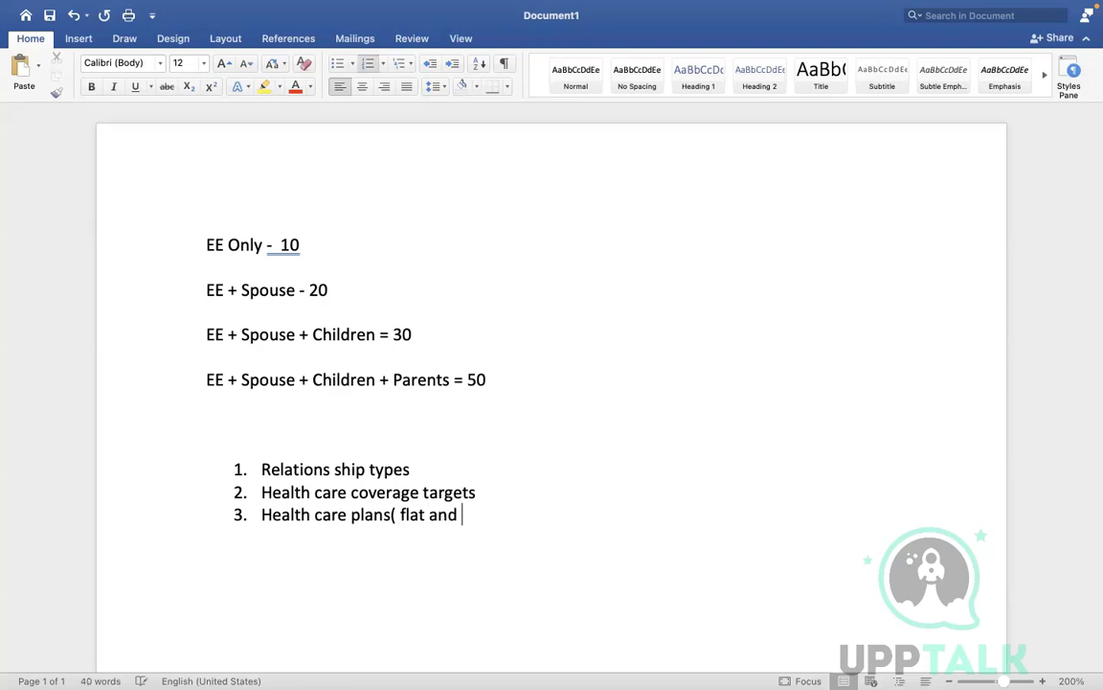
type("calculated)")
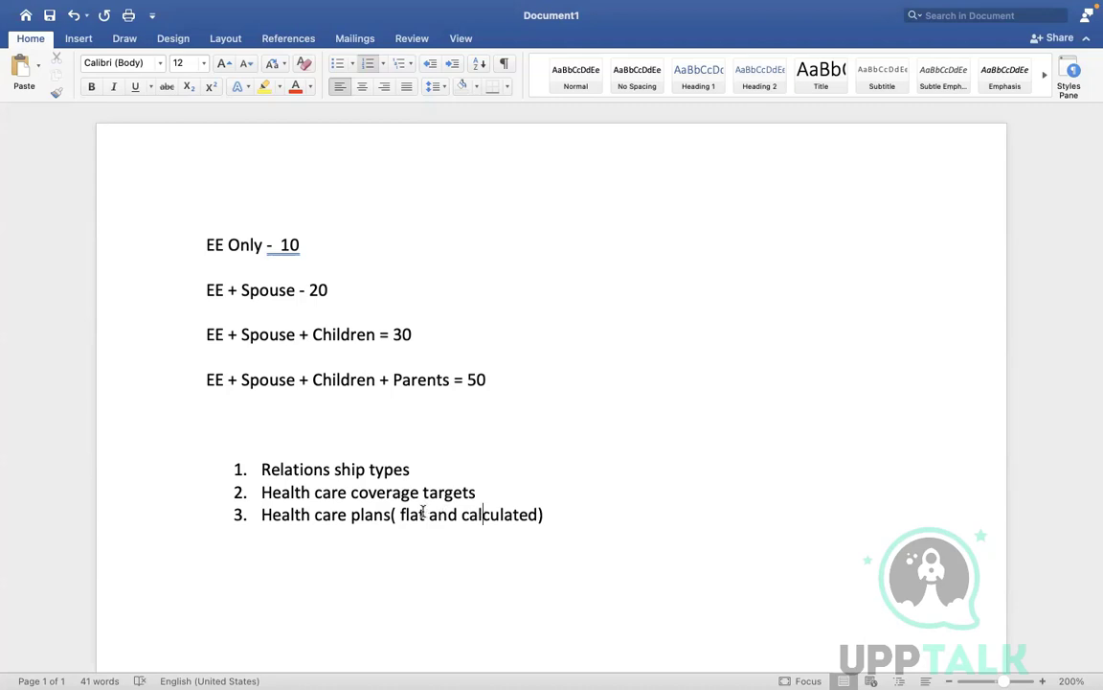
Step: Select parts of the third item's text, then switch back to Workday
left_click_drag(430, 515, 299, 503)
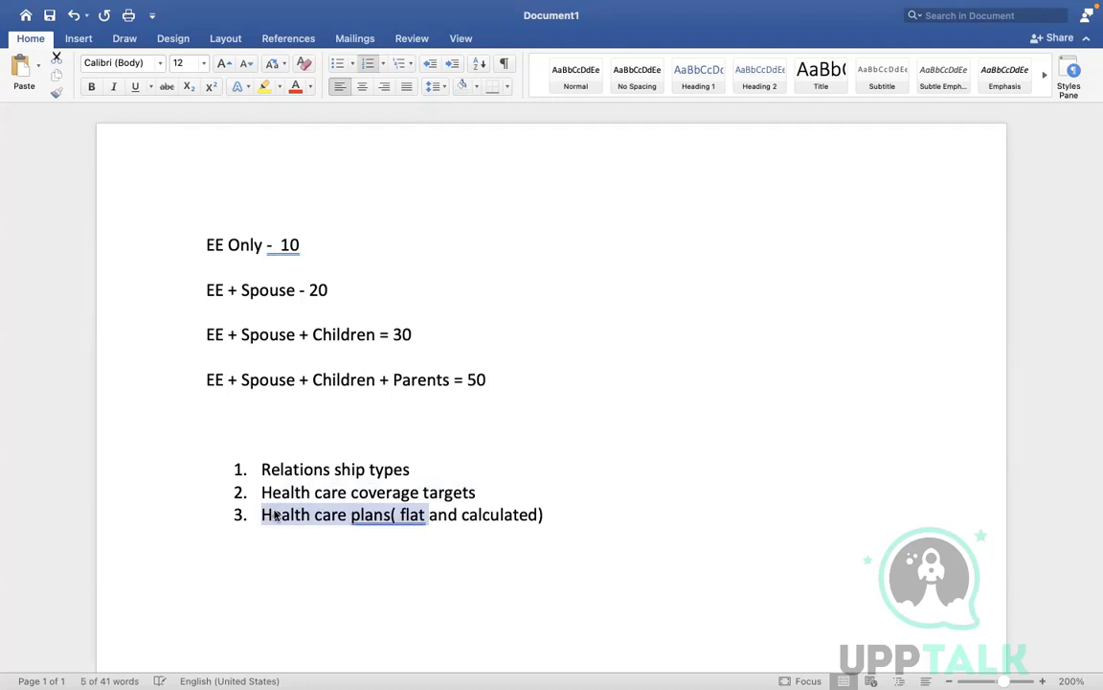
left_click_drag(456, 514, 552, 520)
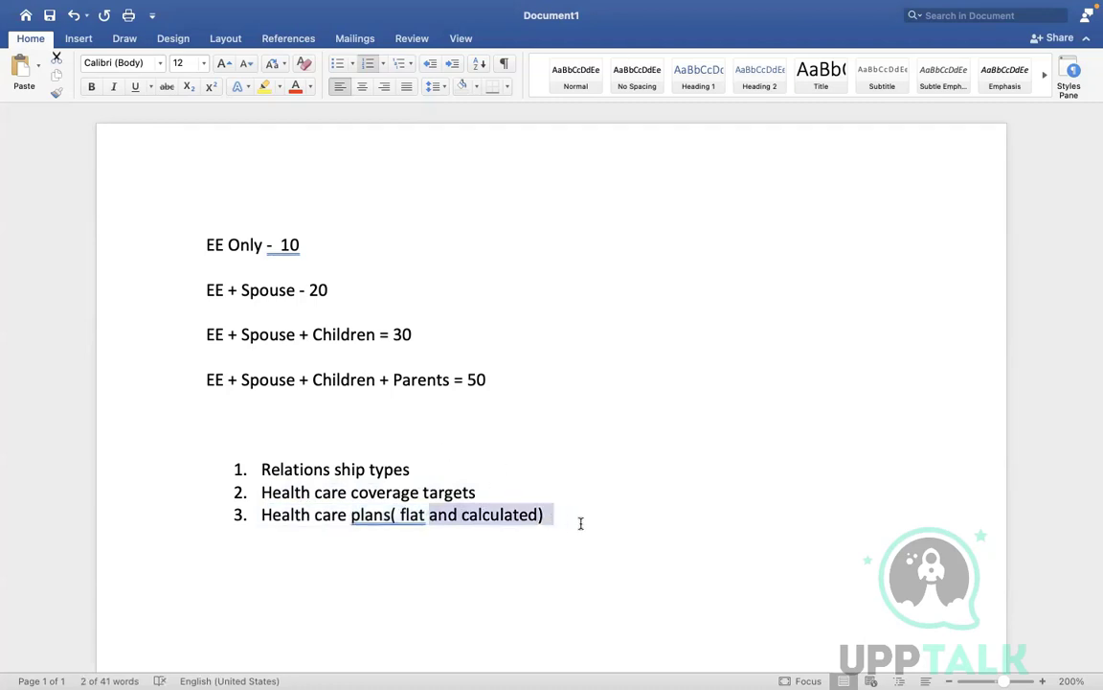
left_click(580, 523)
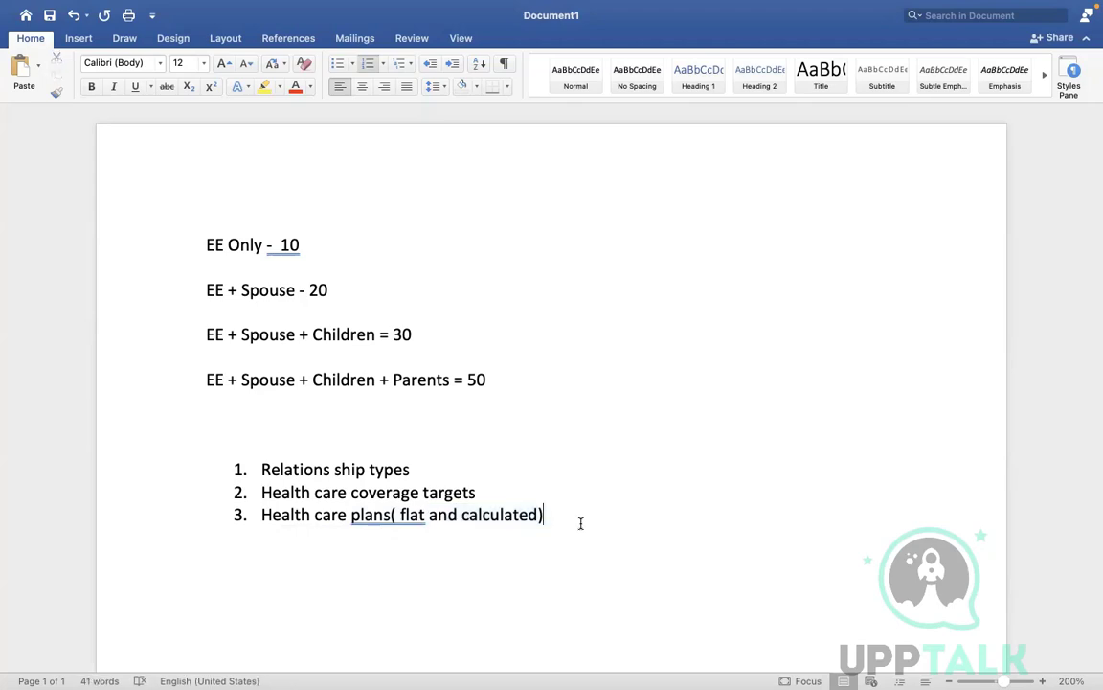
key("ctrl+Right")
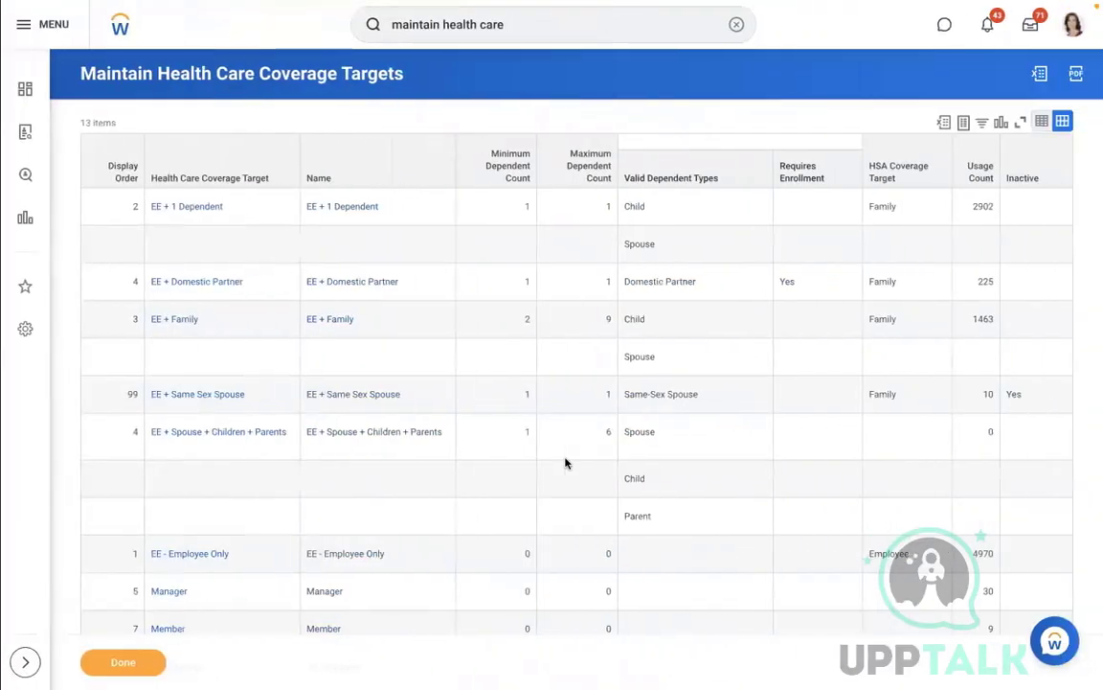
Step: Open Create Benefit Provider with effective date 01/01/2022
left_click(735, 26)
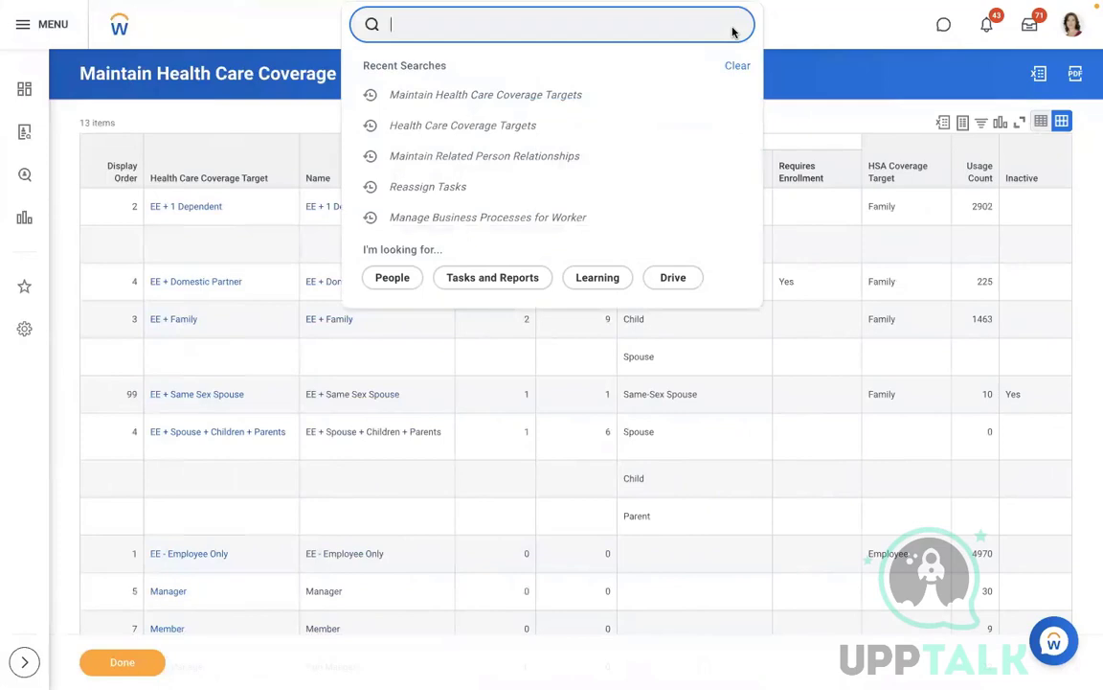
type("create")
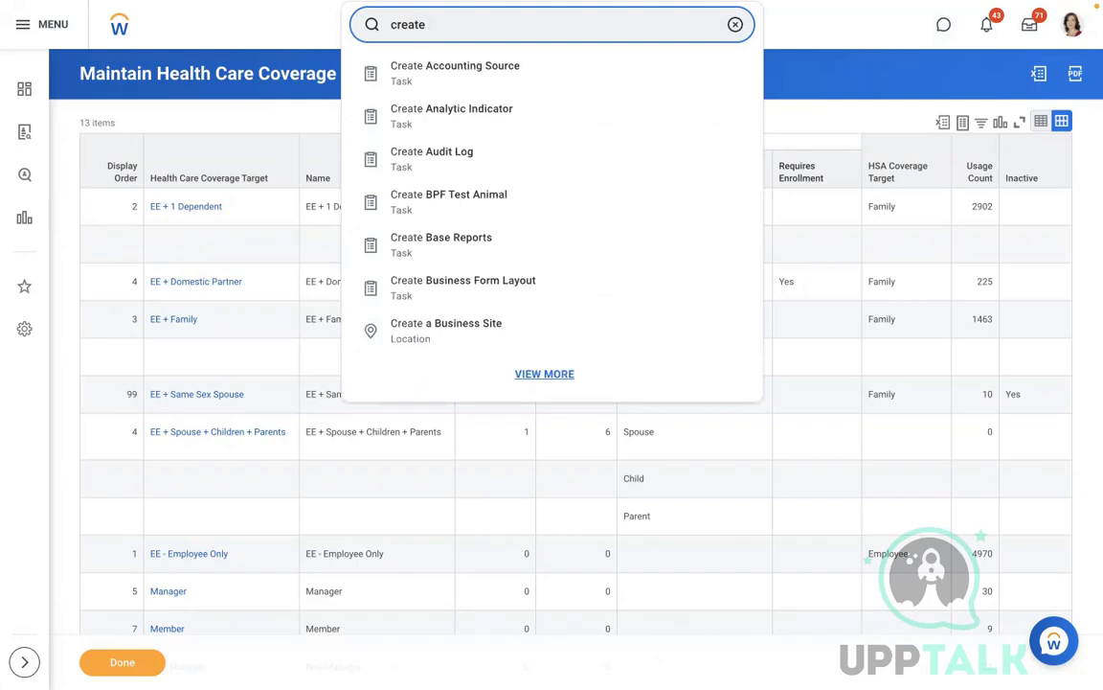
type("be")
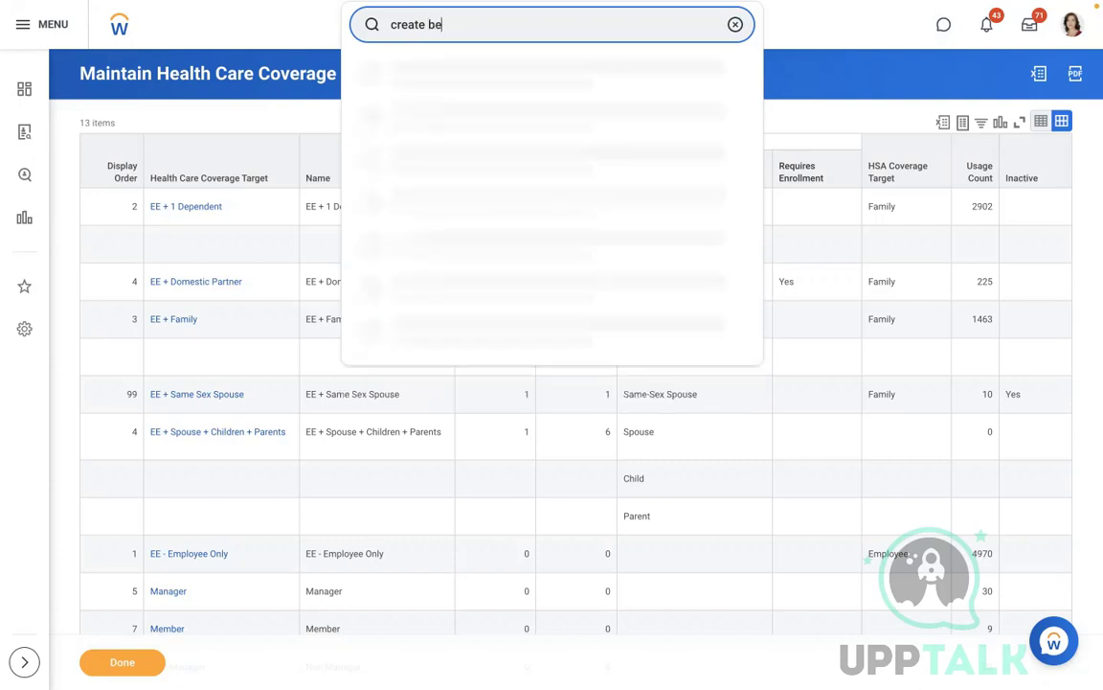
type("n provider")
left_click(496, 81)
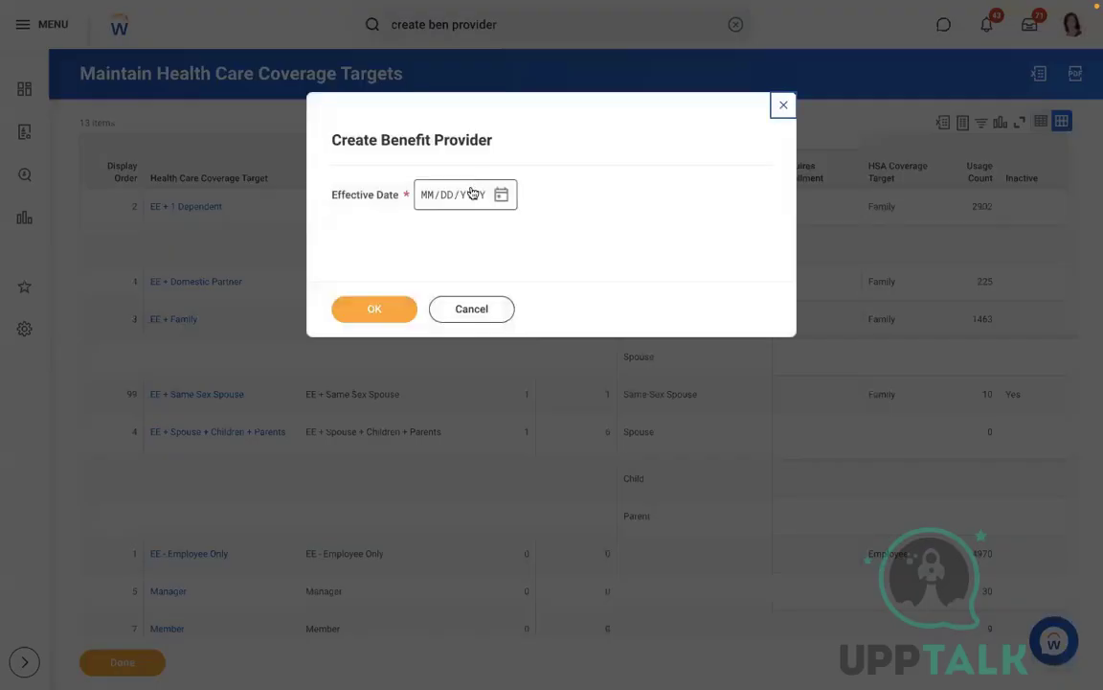
left_click(425, 196)
type("01012022")
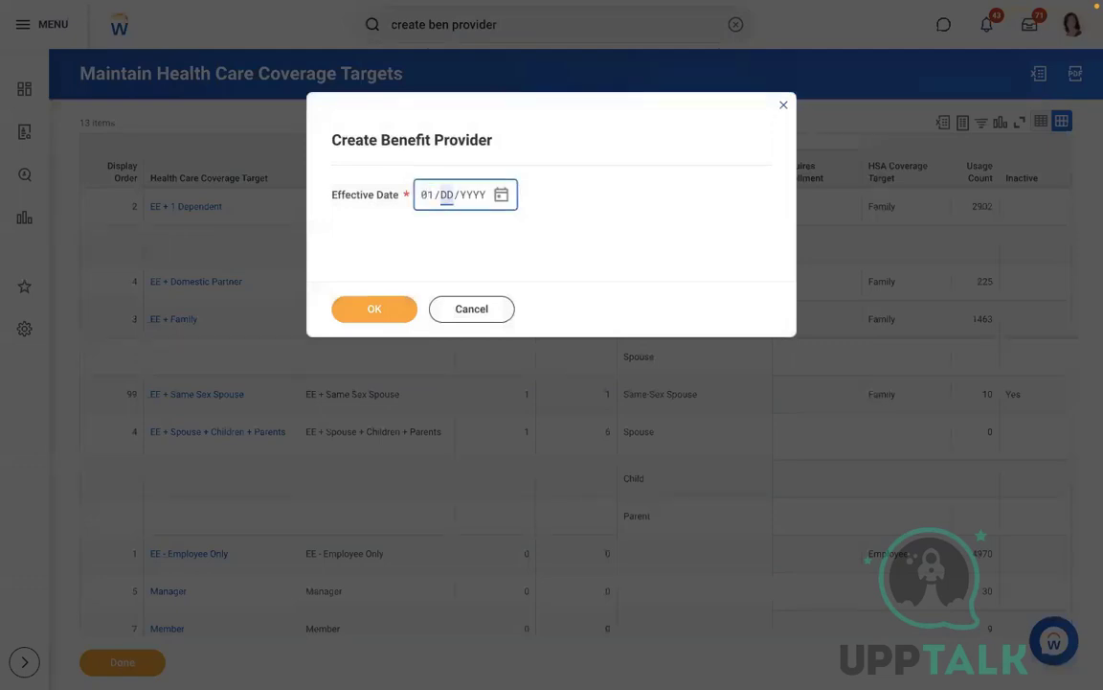
left_click(363, 308)
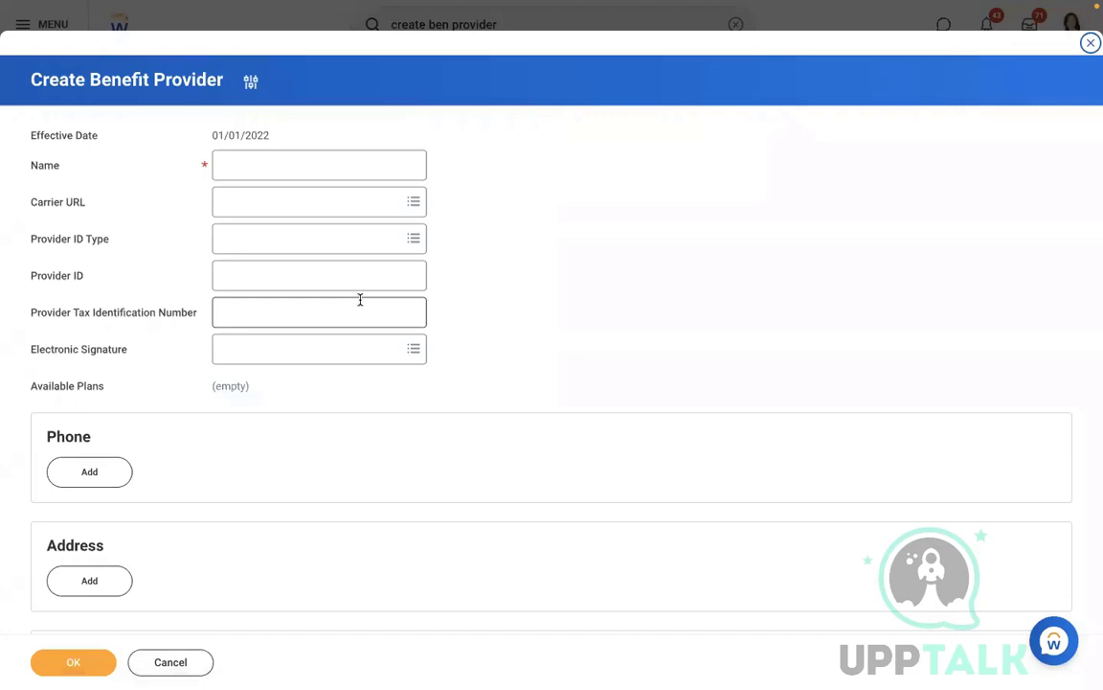
Step: Name the benefit provider 'RBS - Met Life' and submit it
left_click(245, 169)
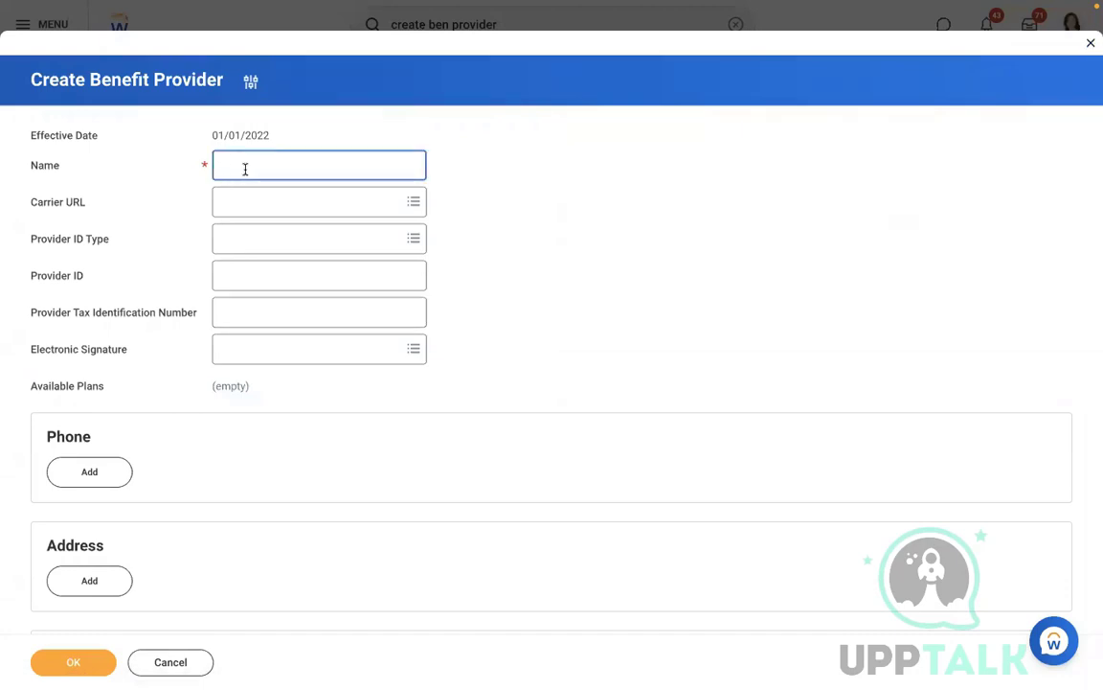
type("Met Life")
left_click(220, 164)
type("RBS -")
left_click(78, 666)
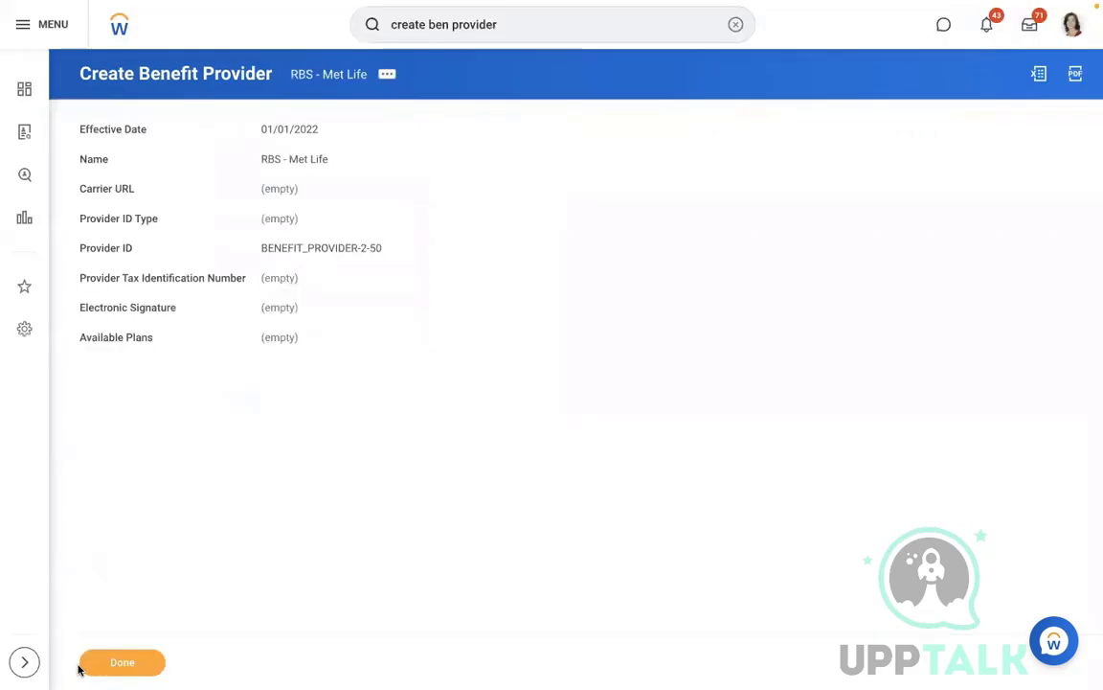
left_click(734, 25)
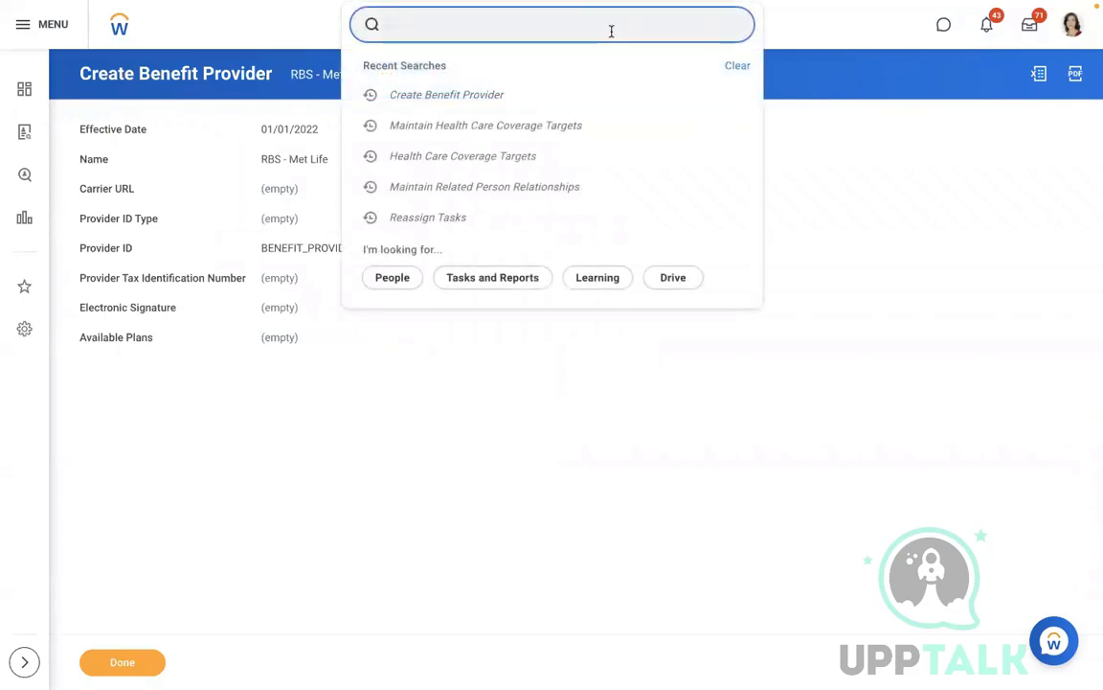
Step: Search 'MAINTAIN BEN COV' and open the Maintain Benefit Coverage Types task
type("MAINTAIN ")
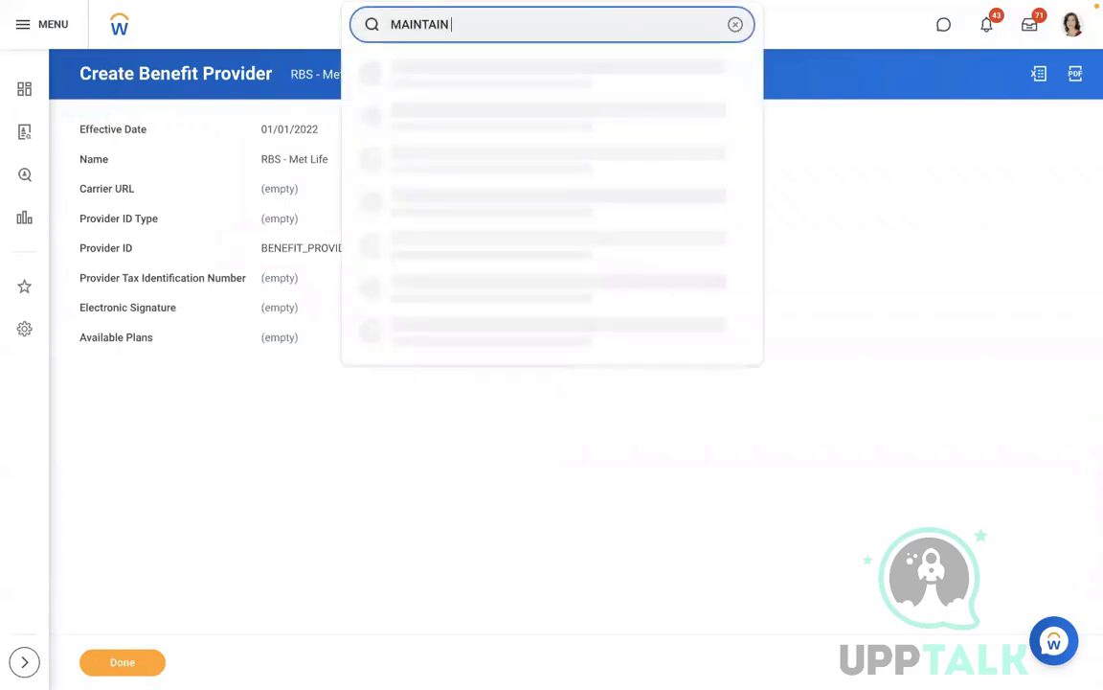
type("BEN COV")
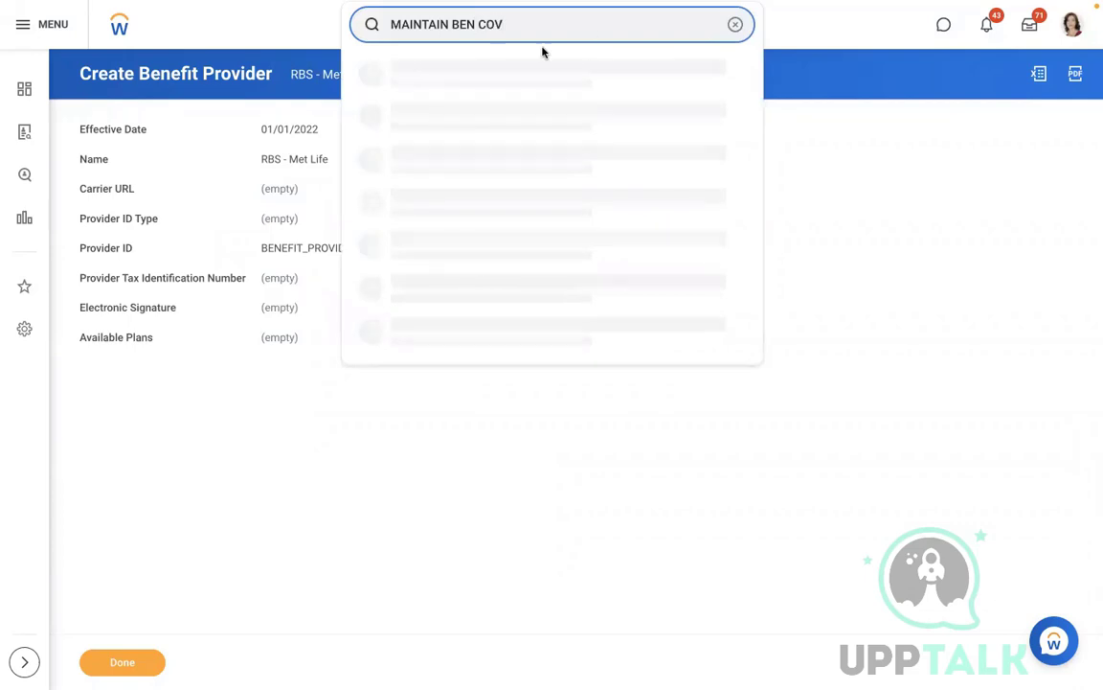
left_click(461, 77)
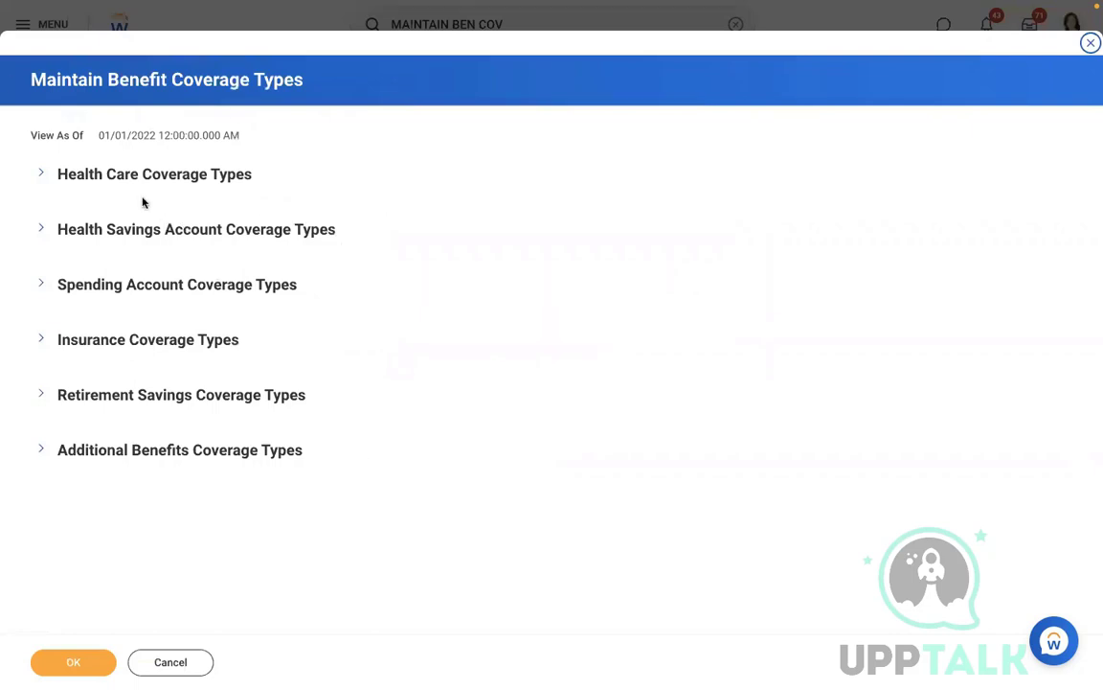
Step: Add a Health Care Coverage Types row named MEDICAL with display order 1
left_click(41, 175)
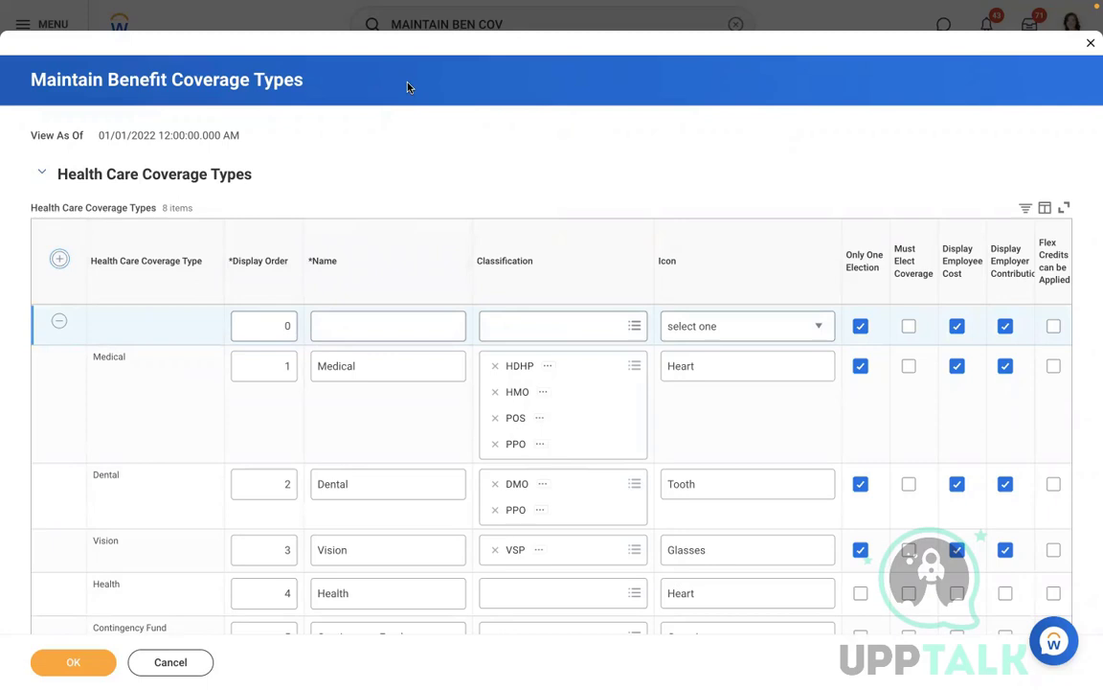
left_click(267, 332)
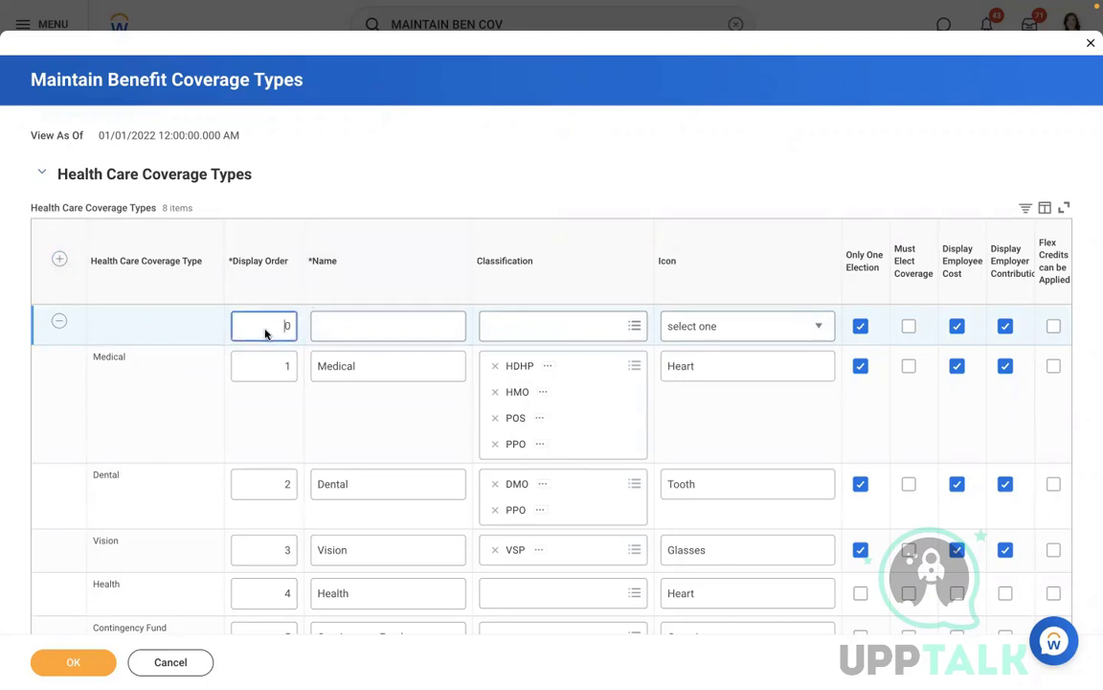
key("BackSpace")
type("1")
left_click(372, 333)
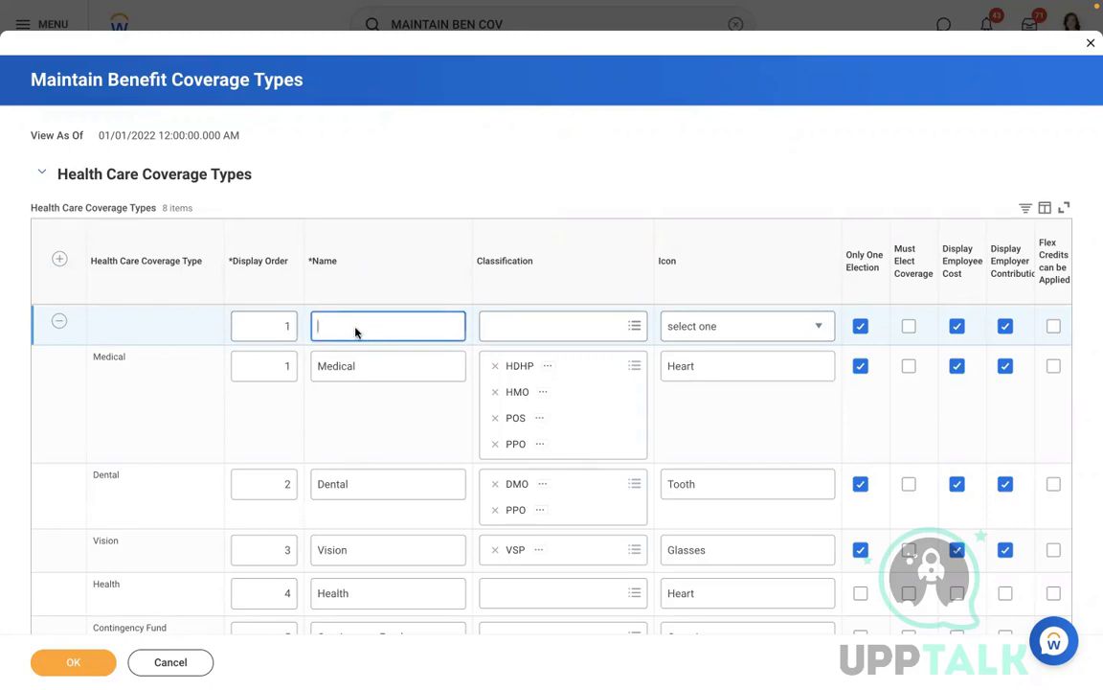
type("R")
key("BackSpace")
type("Mis")
key("BackSpace")
key("BackSpace")
key("BackSpace")
type("MEDICAL")
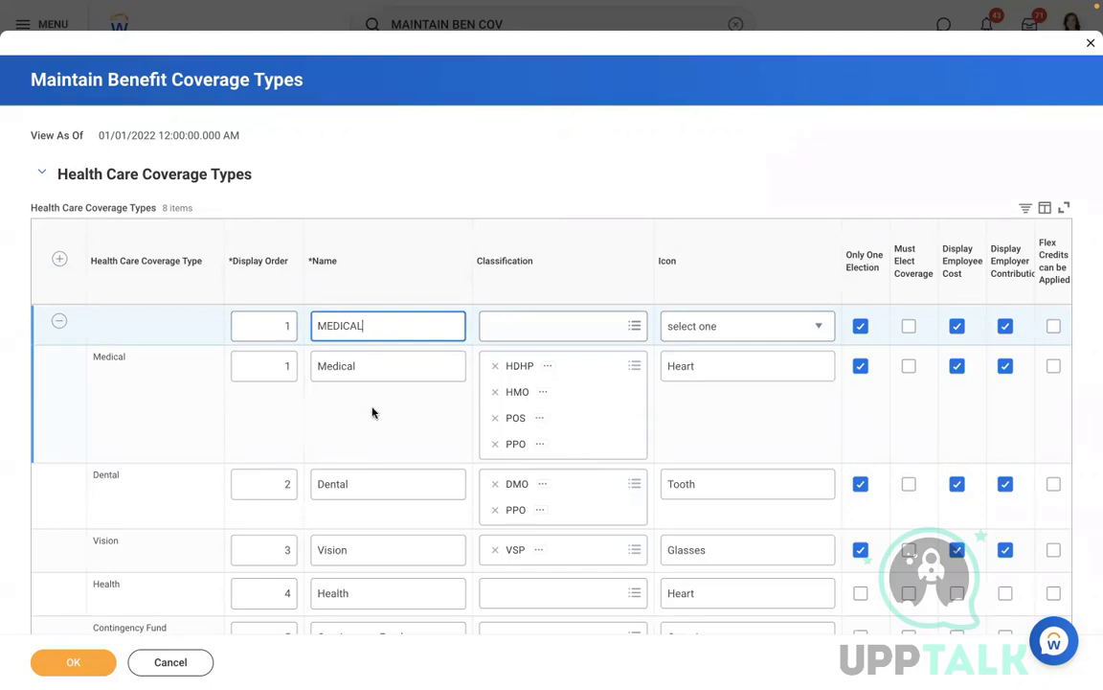
key("Tab")
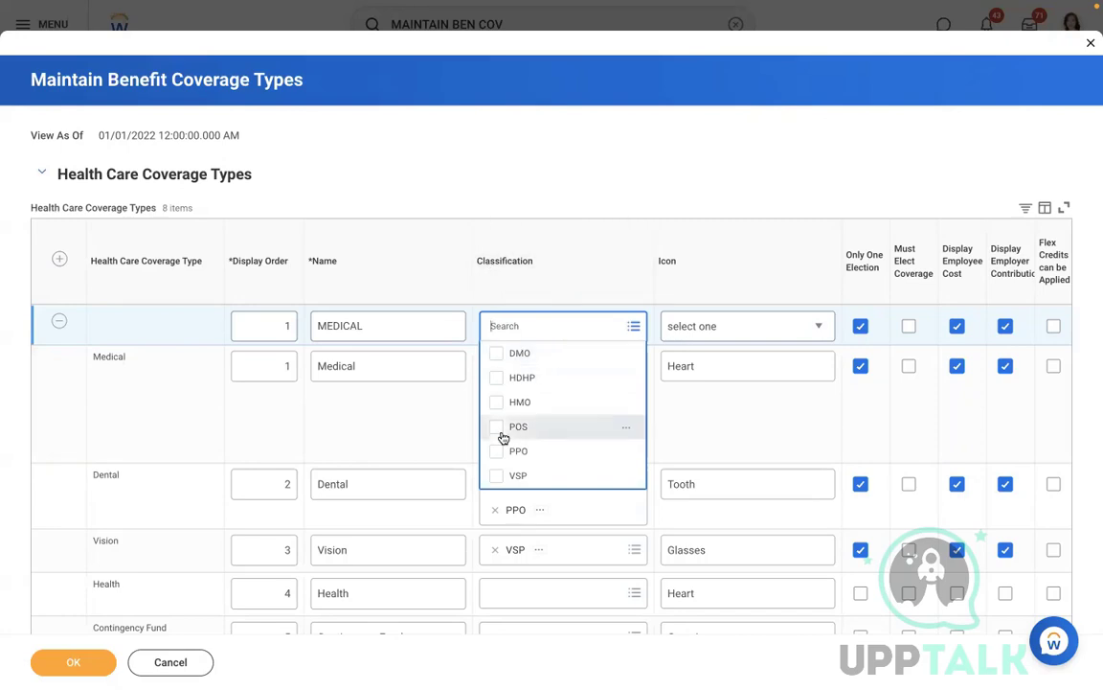
Step: Set the MEDICAL row's icon to Hand + Heart
left_click(509, 214)
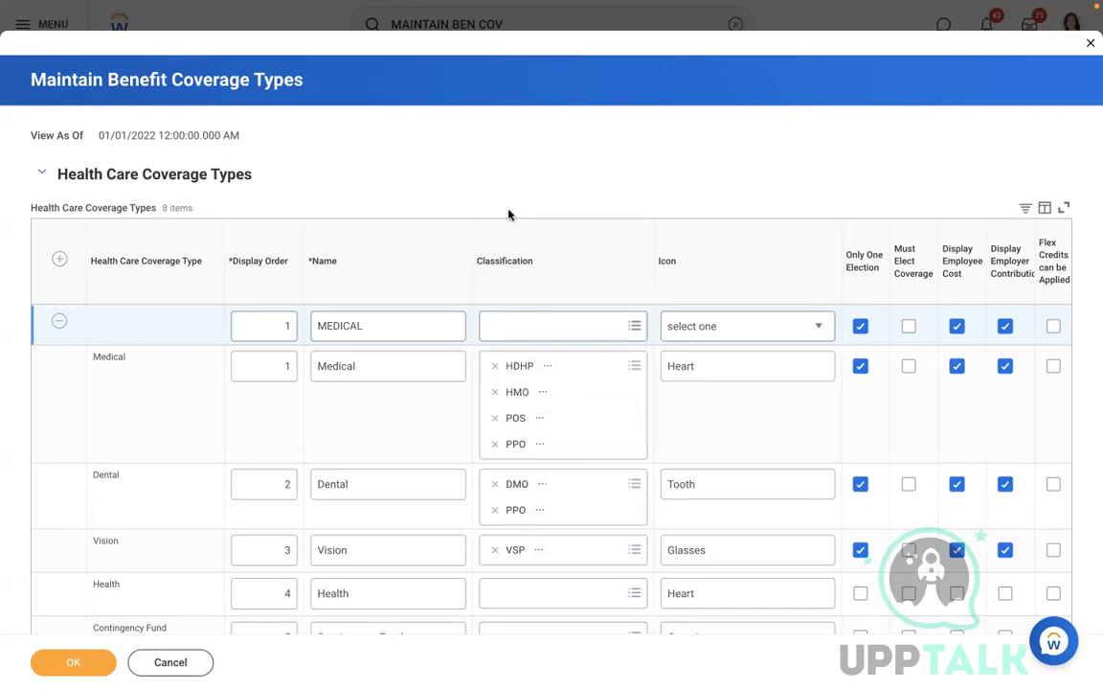
left_click(721, 325)
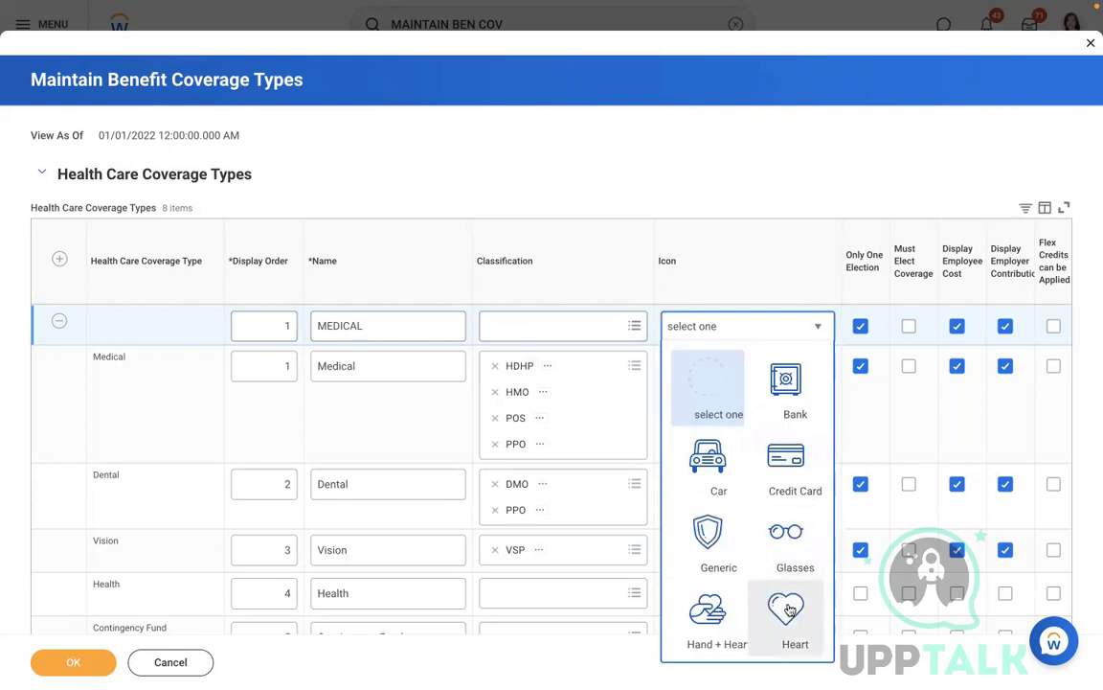
left_click(706, 616)
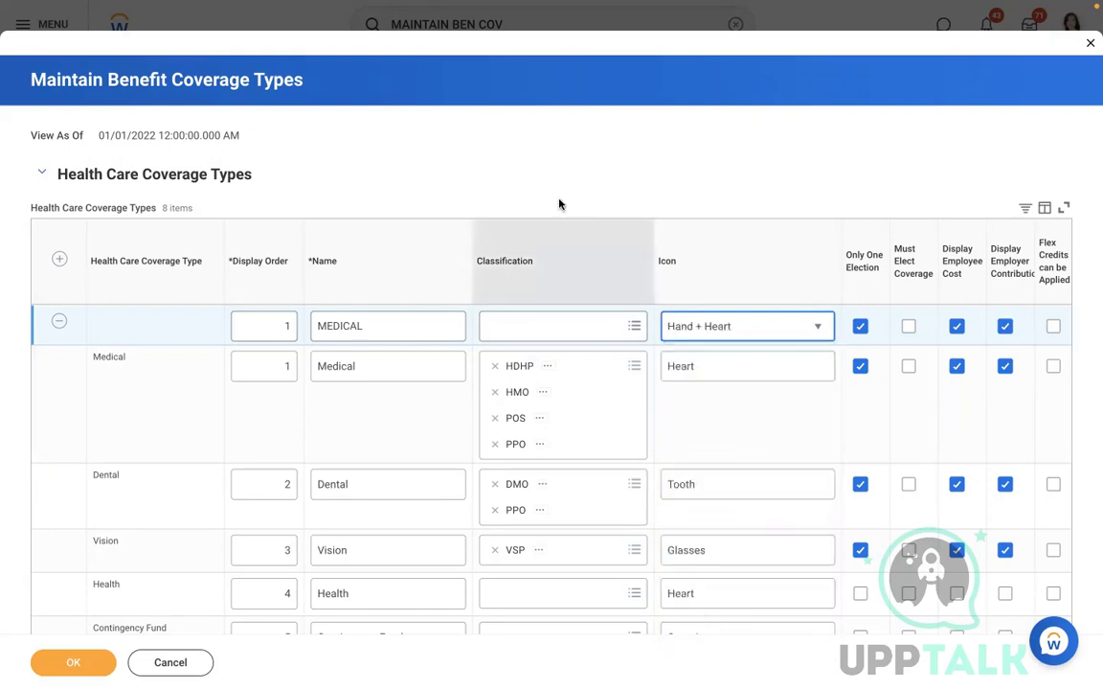
left_click(911, 460)
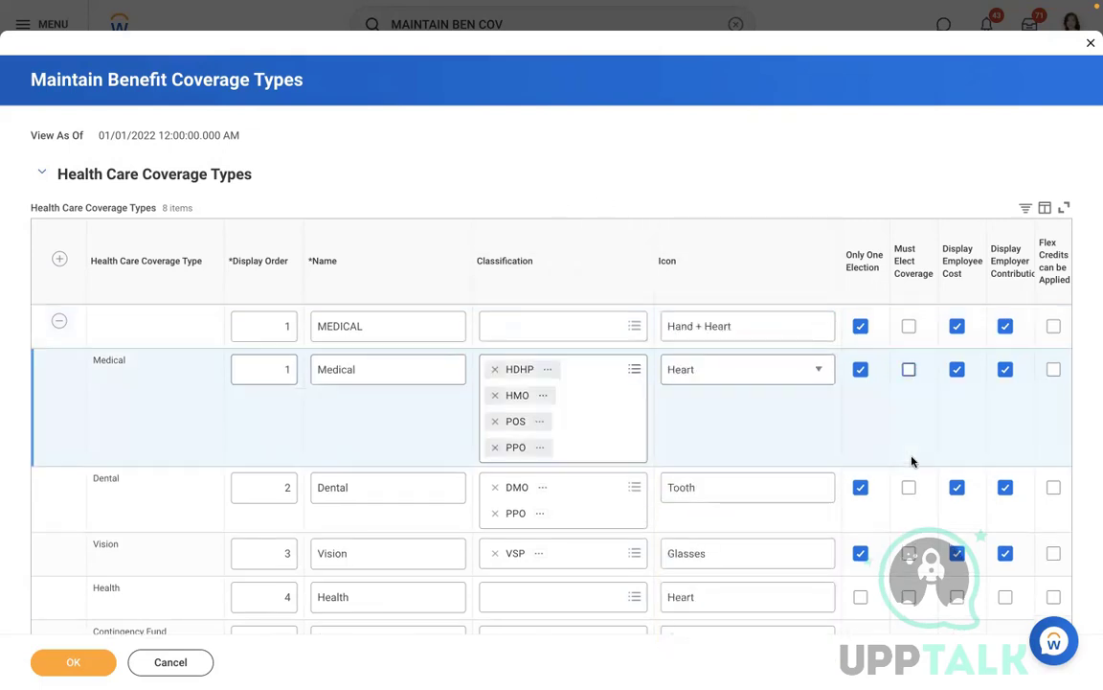
Step: Tick Flex Credits can be Applied for MEDICAL and save the coverage types
scroll(911, 461, "right", 4)
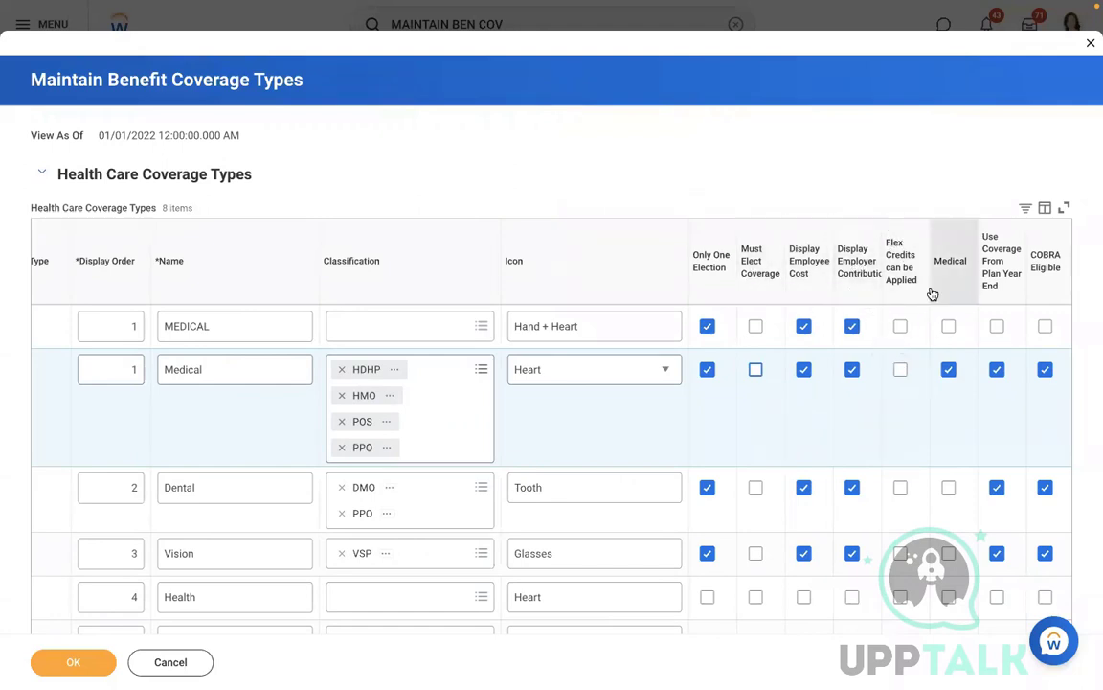
left_click(900, 327)
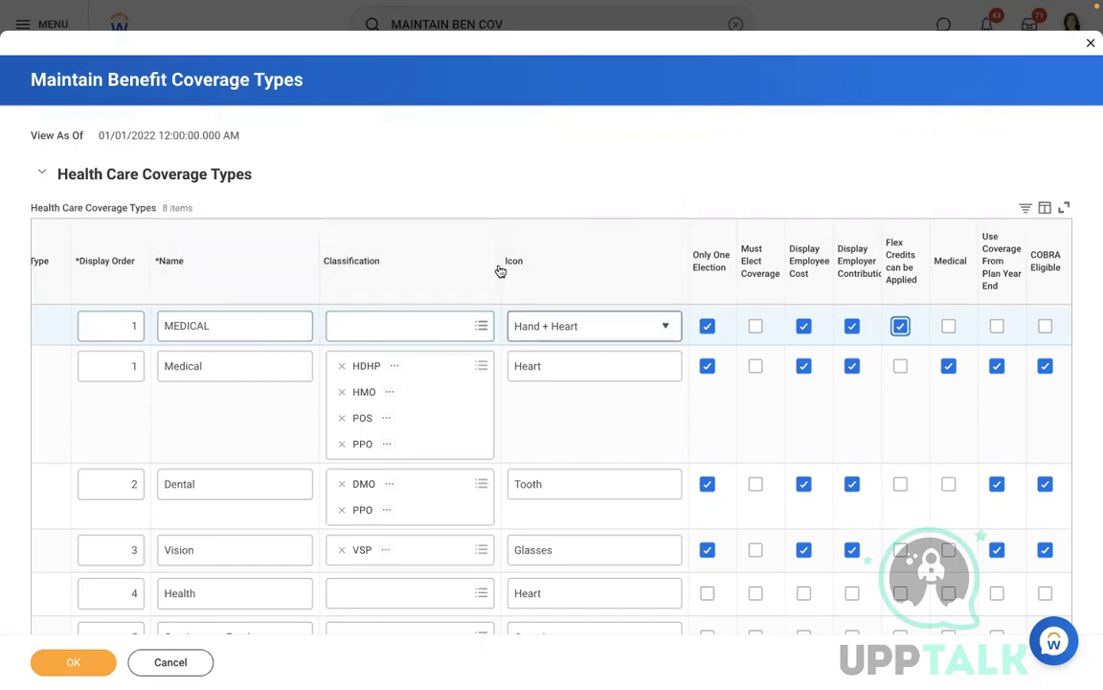
left_click(419, 178)
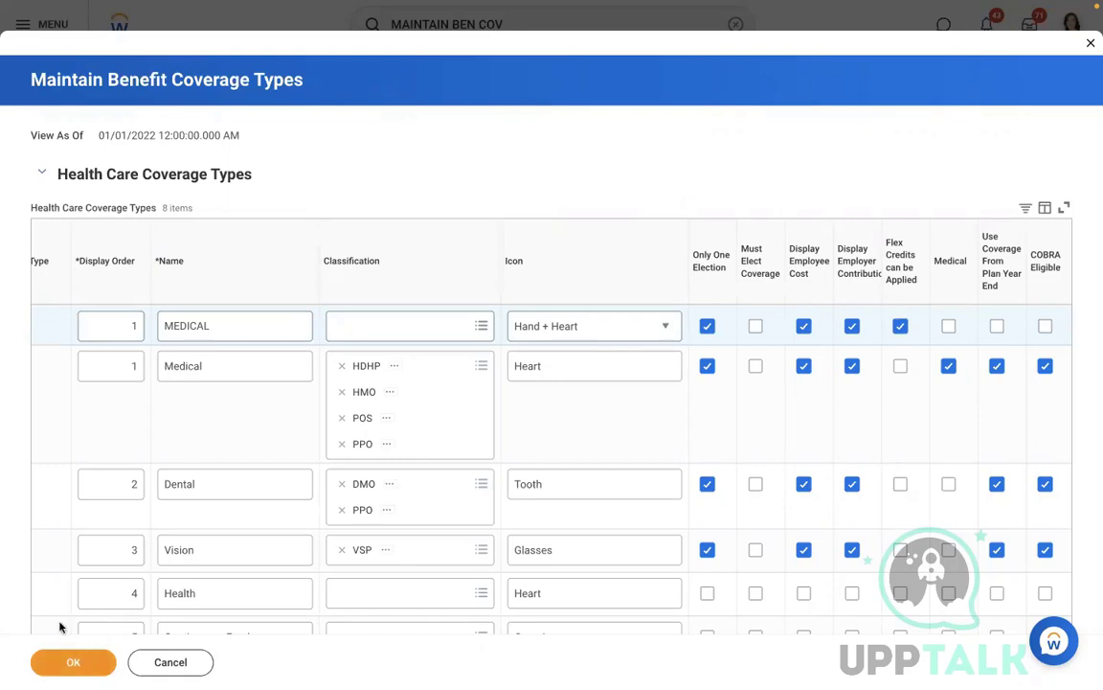
left_click(82, 439)
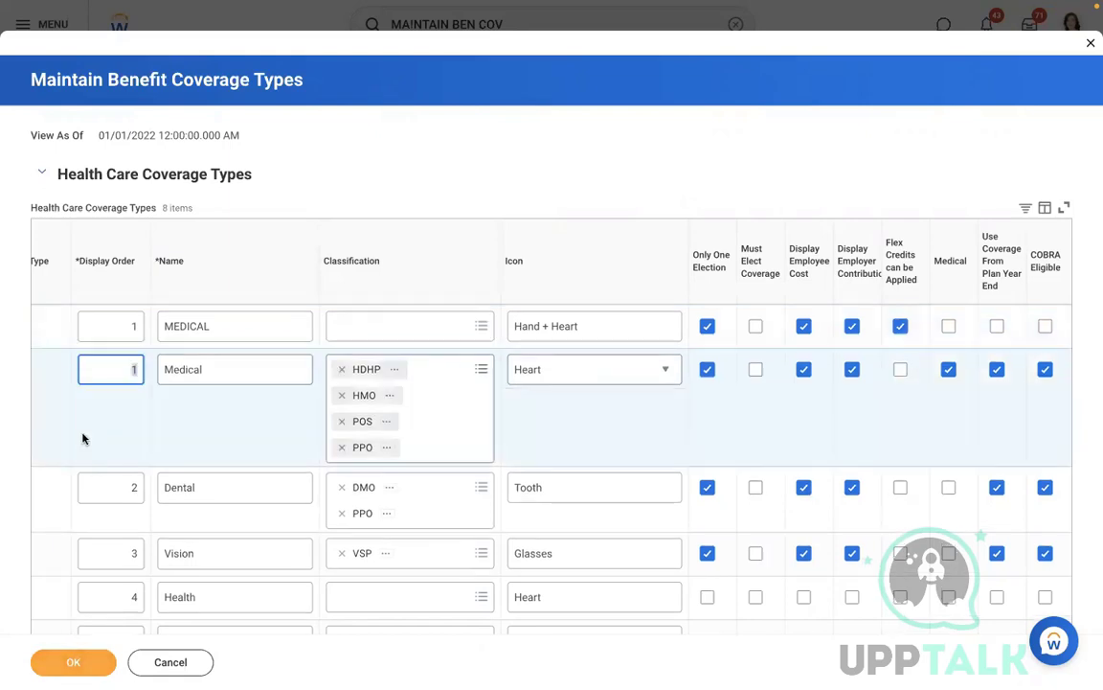
left_click(59, 666)
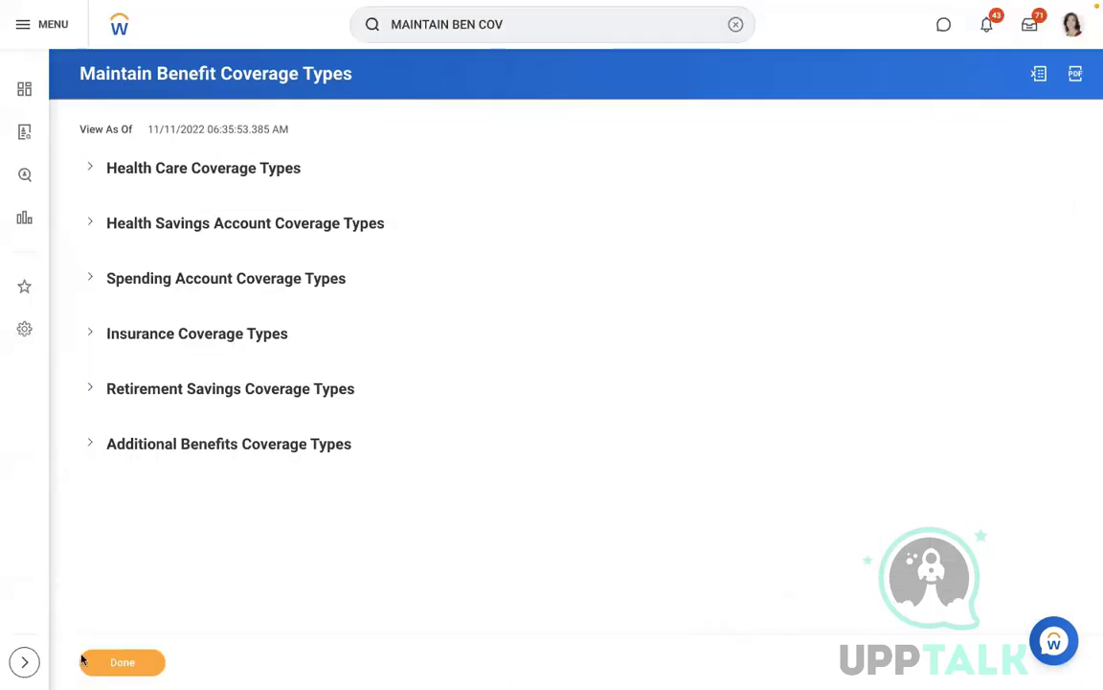
Step: Search 'create ben eli', open Create Benefit Eligibility Rule, and pick Dependent Benefit Eligibility Rule
left_click(735, 26)
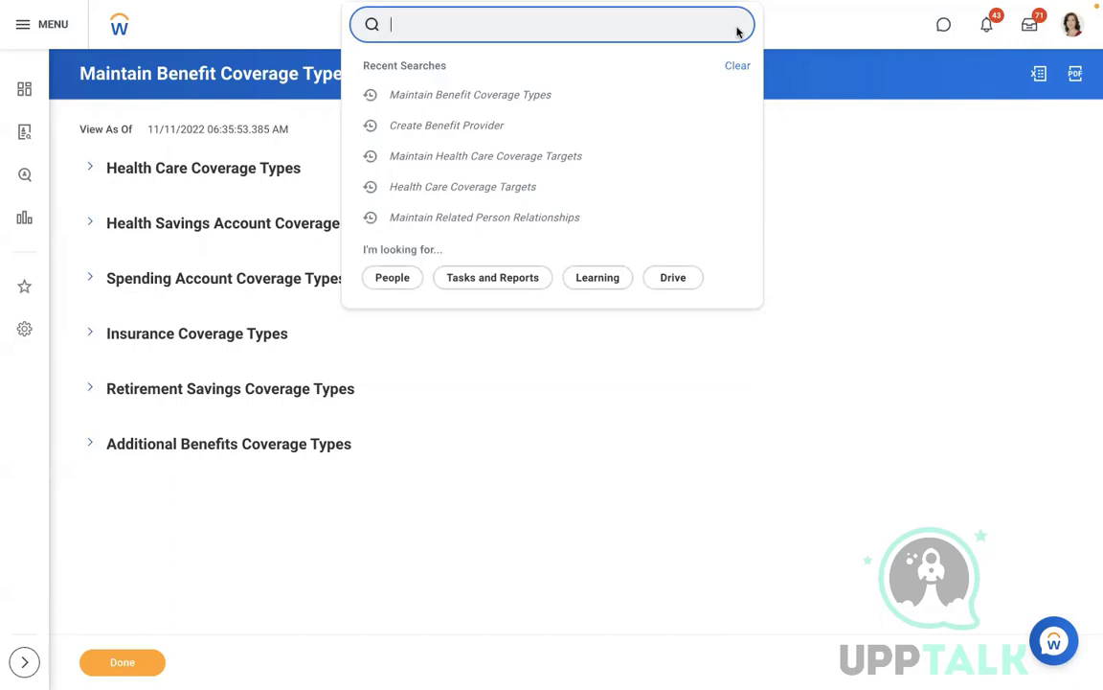
type("create")
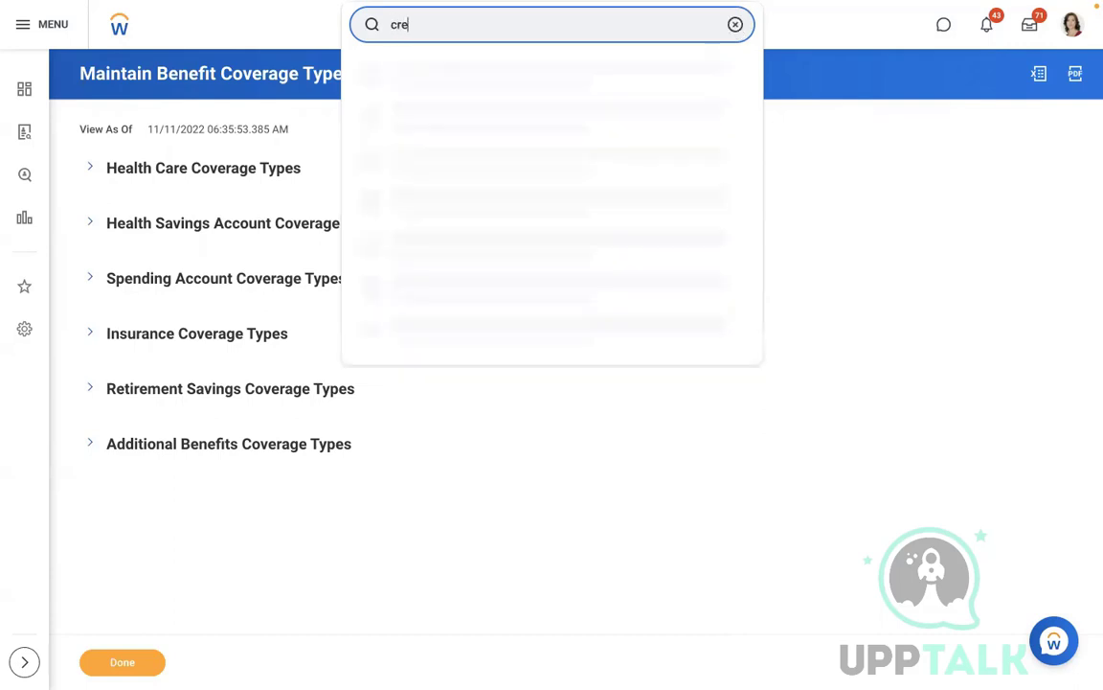
key("BackSpace")
key("BackSpace")
type("e ebn")
key("BackSpace")
key("BackSpace")
key("BackSpace")
type("ben eli")
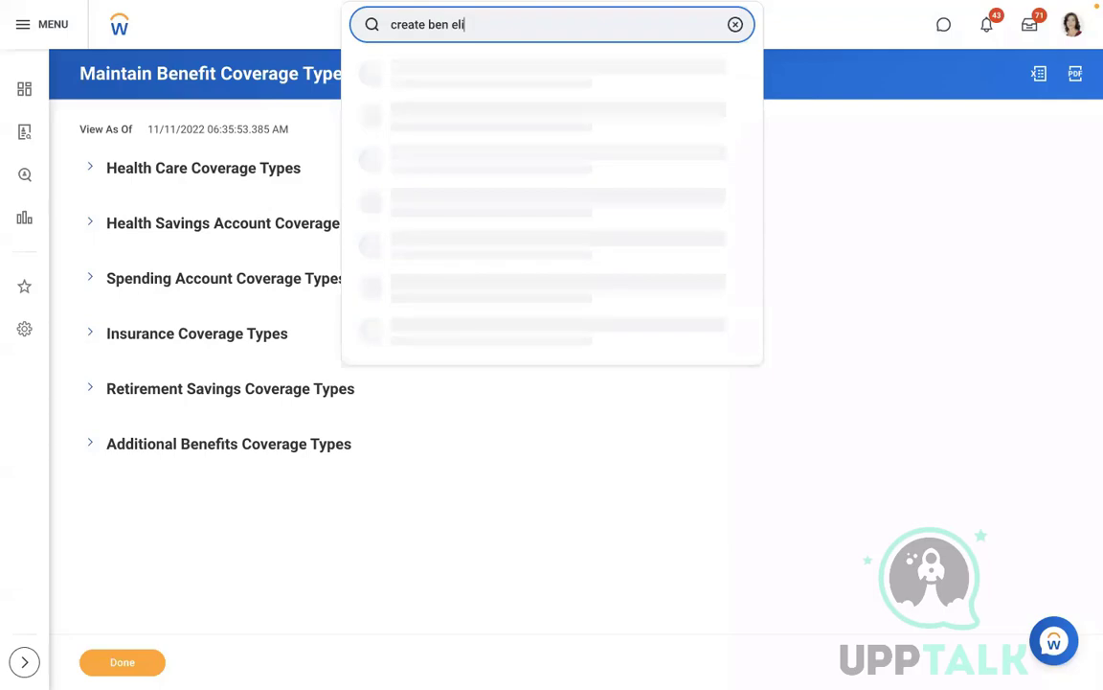
left_click(568, 69)
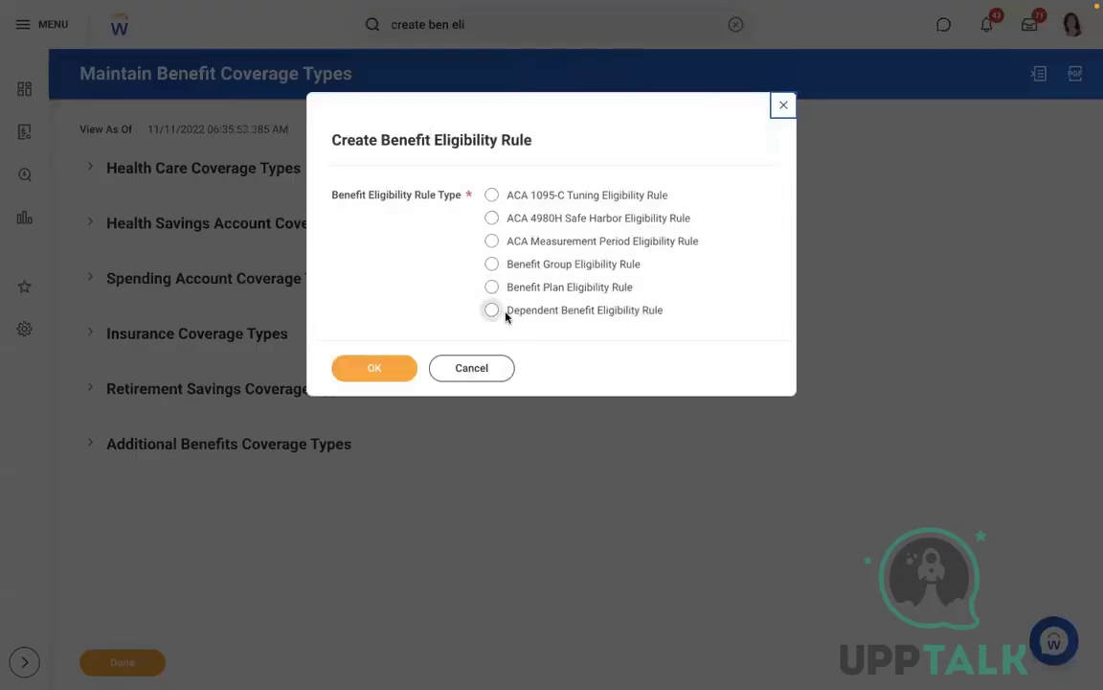
left_click(492, 312)
Step: Describe the new rule as 'RBS - Dependents Eligibility Rule'
left_click(369, 369)
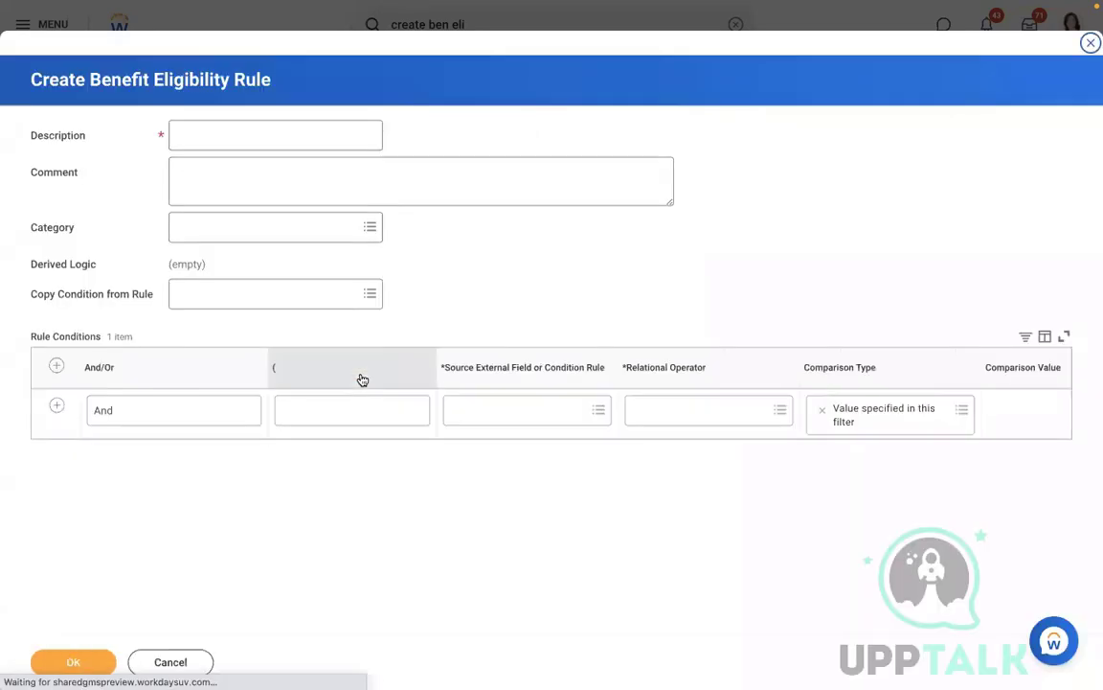
left_click(228, 141)
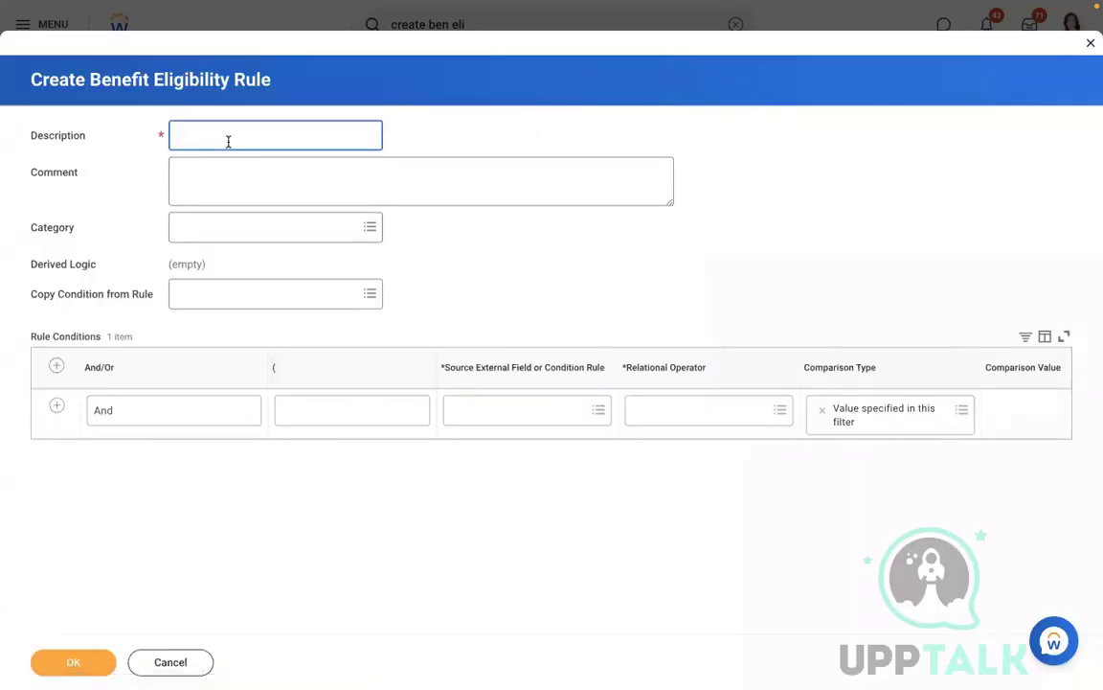
type("RBS - Dependents Eligibility Rule")
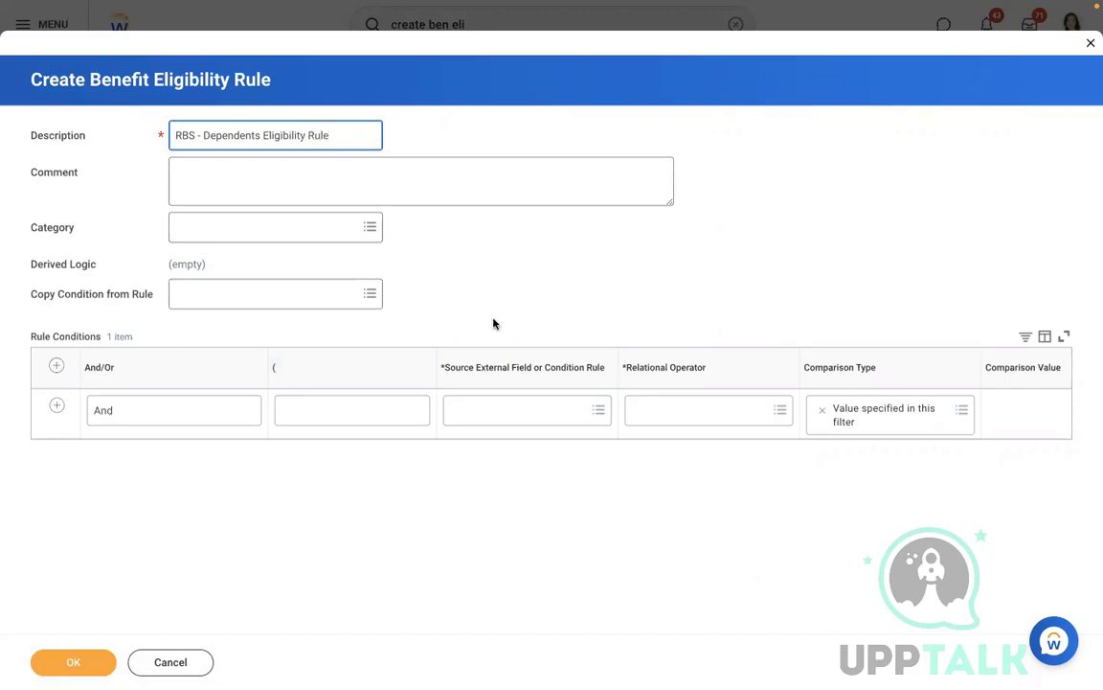
Step: Set the condition's source field to Relationship instead of Dependent
left_click(488, 407)
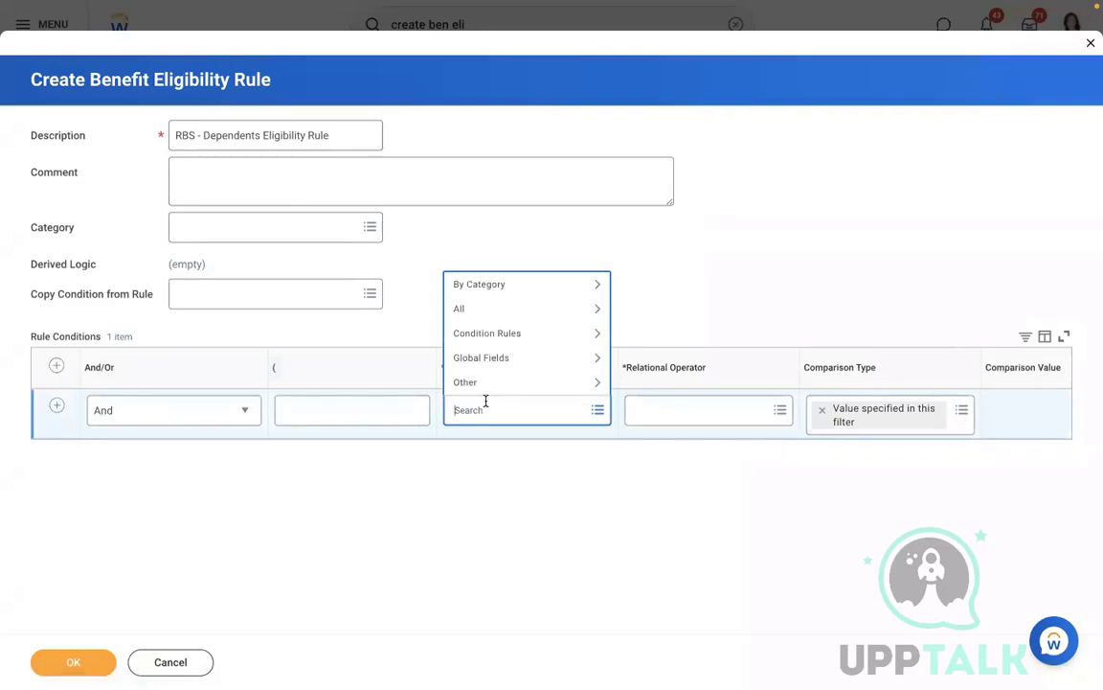
type("dependents")
key("Return")
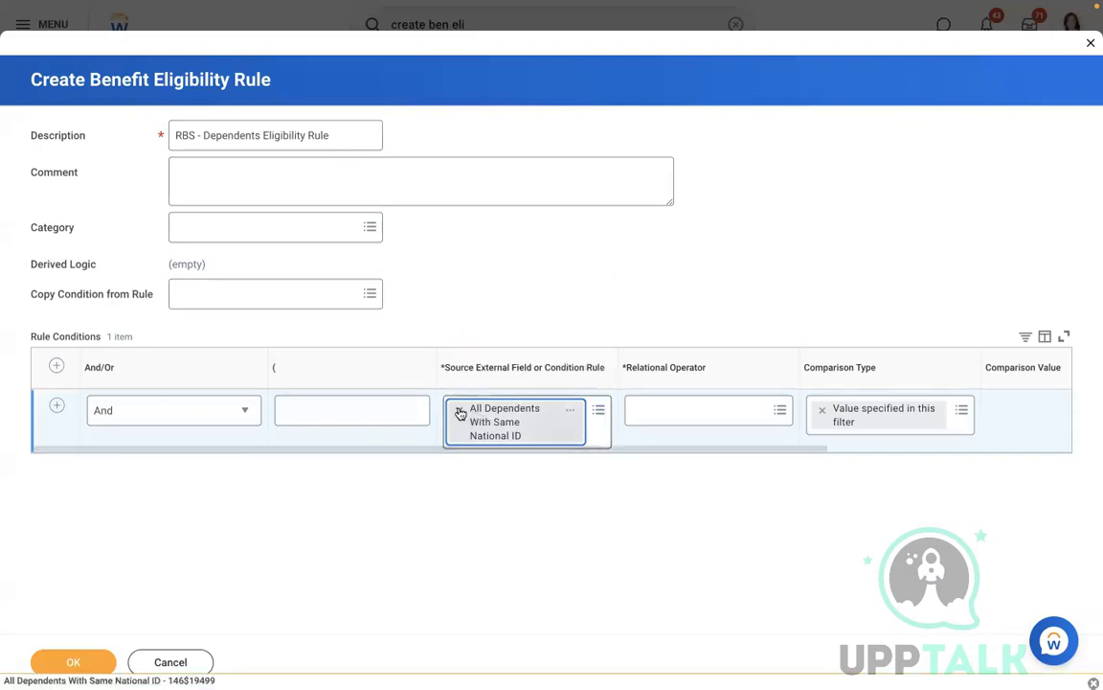
left_click(459, 410)
type("dependent")
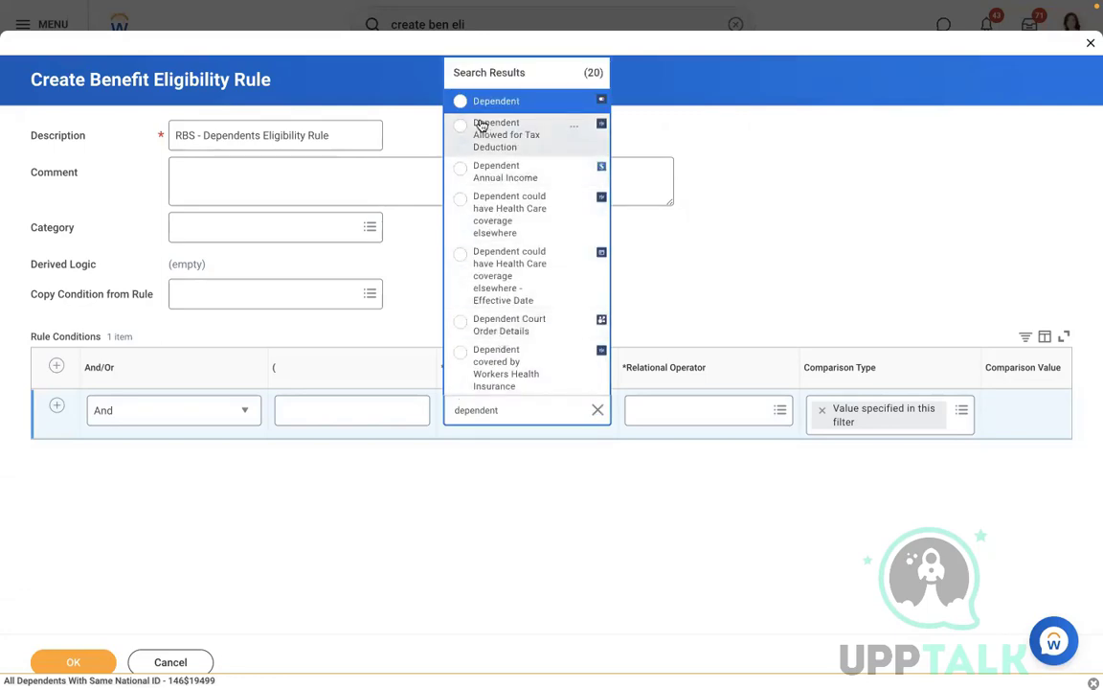
left_click(517, 101)
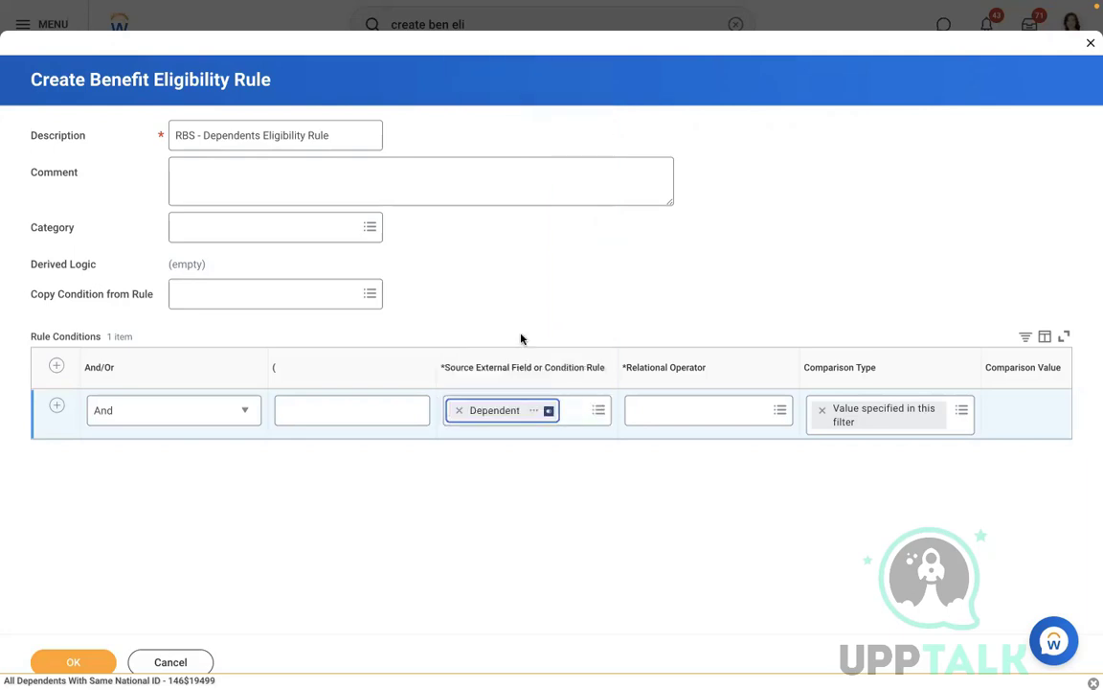
left_click(536, 410)
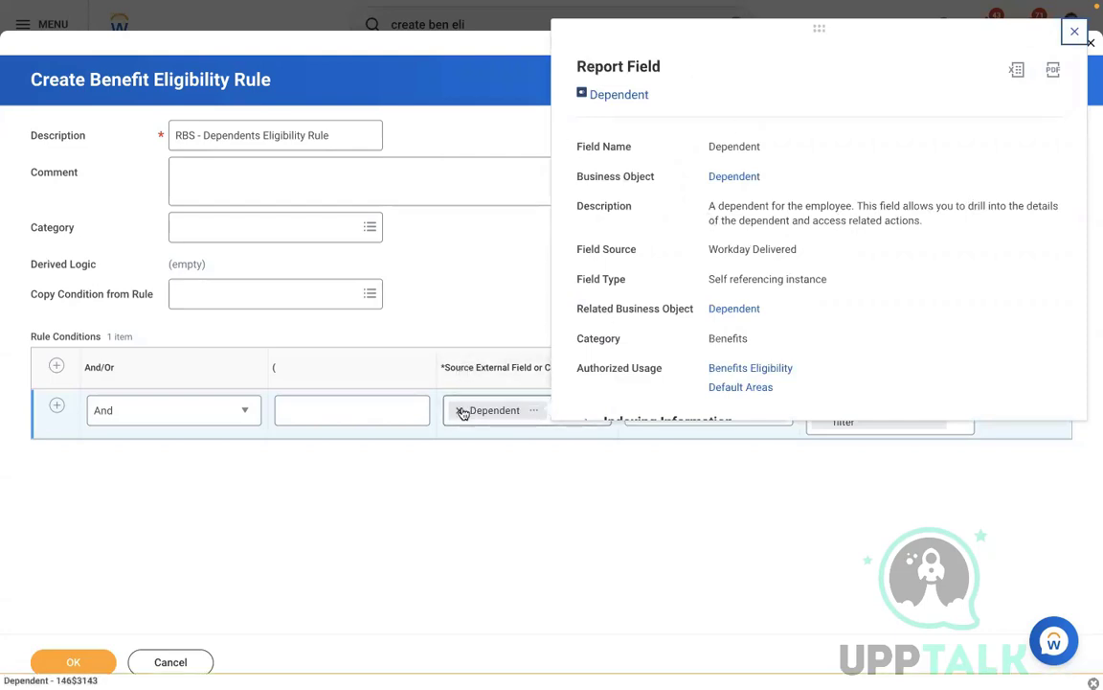
left_click(461, 411)
type("real")
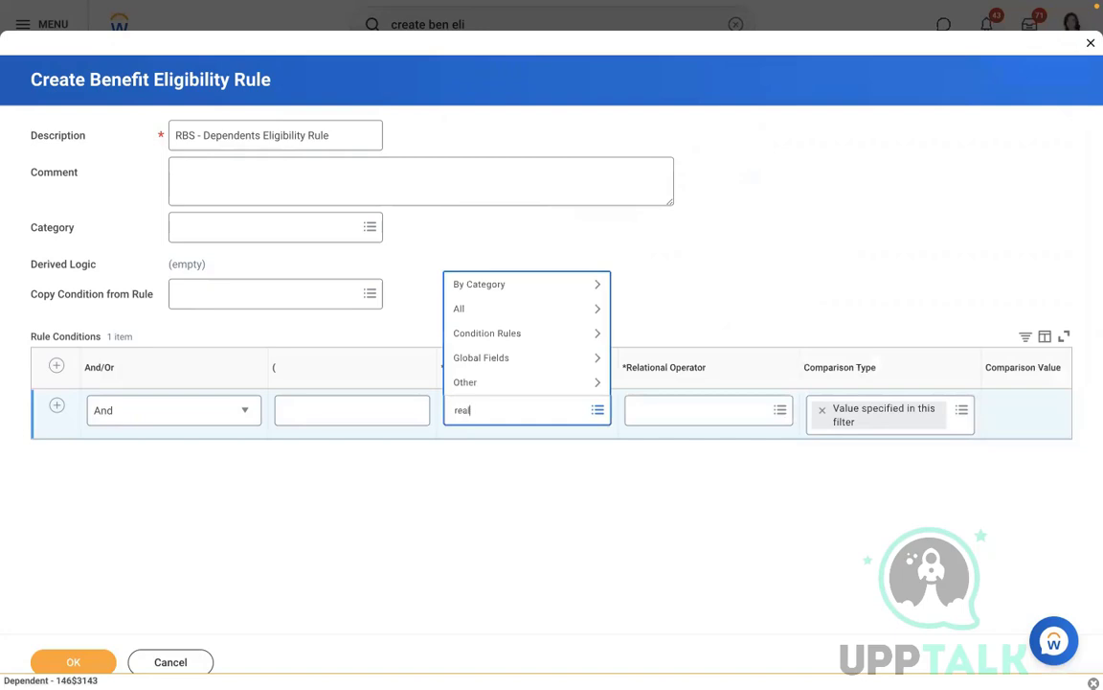
type("tion")
key("Return")
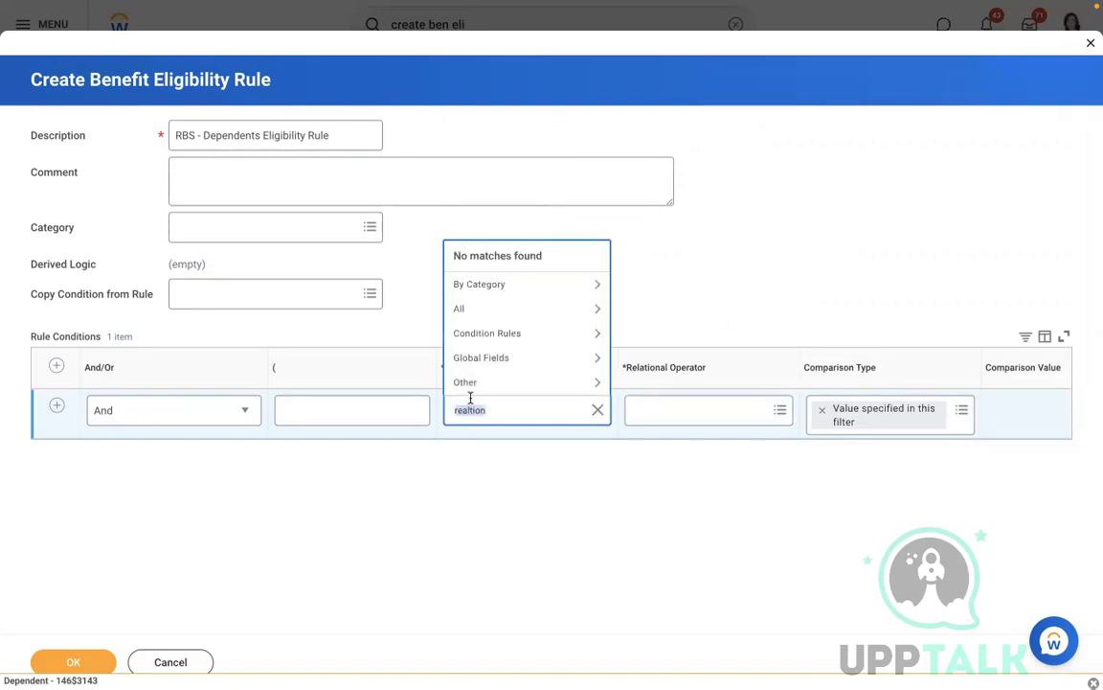
type("relation")
key("Return")
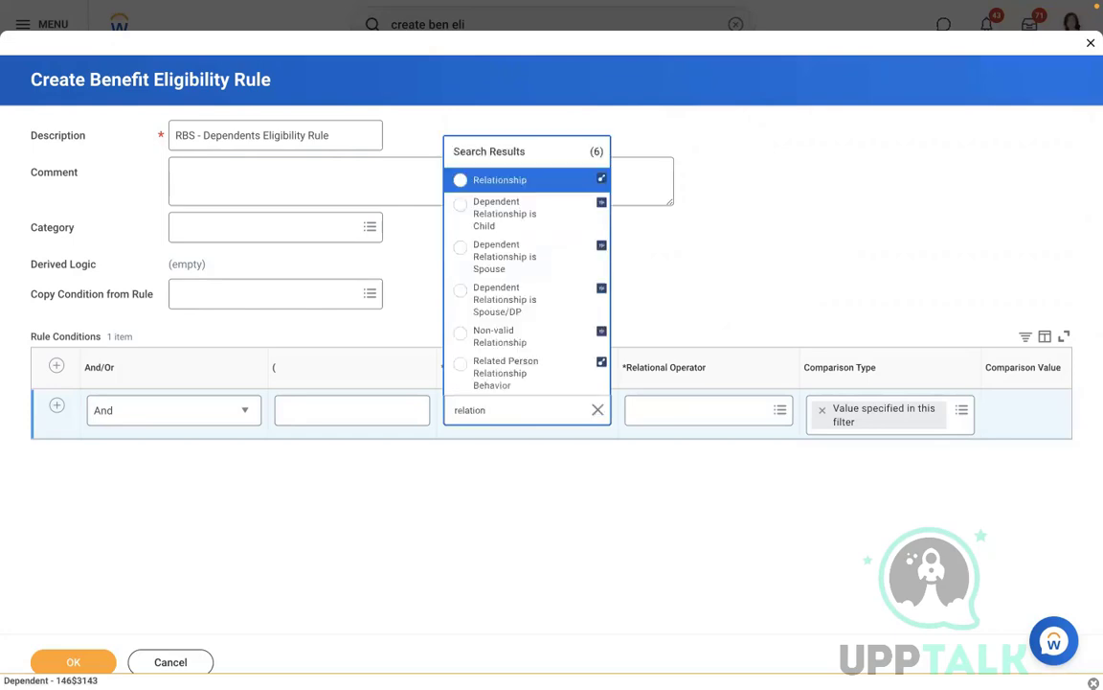
left_click(490, 179)
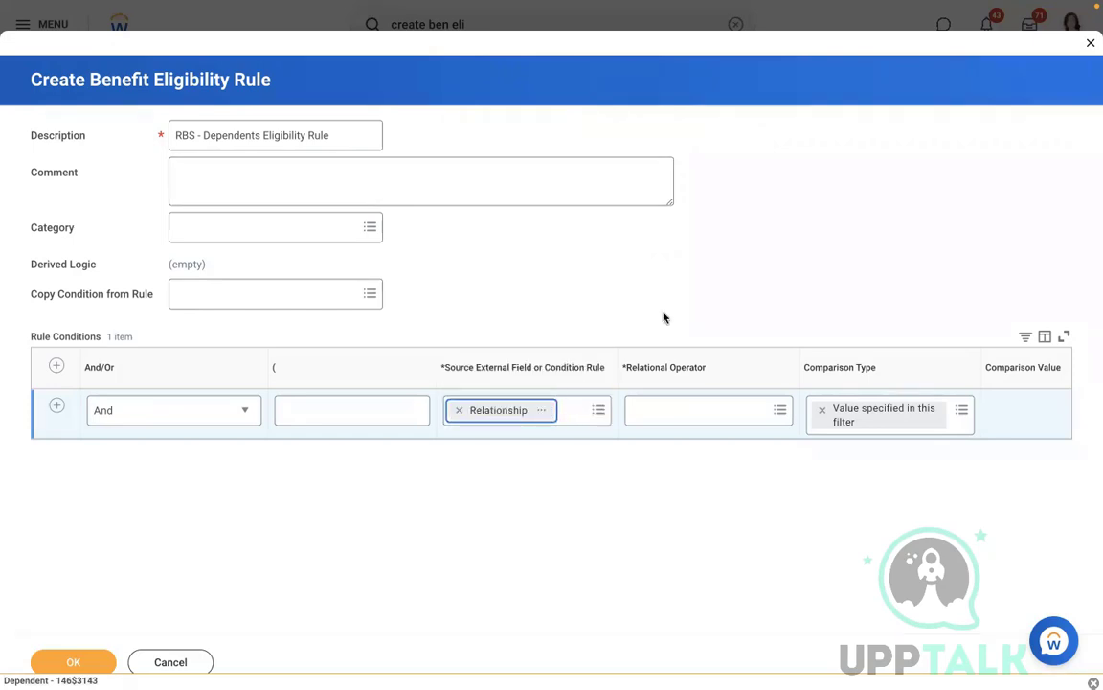
Step: Make the Relationship condition 'in the selection list' with Child, Parent and Spouse
left_click(642, 412)
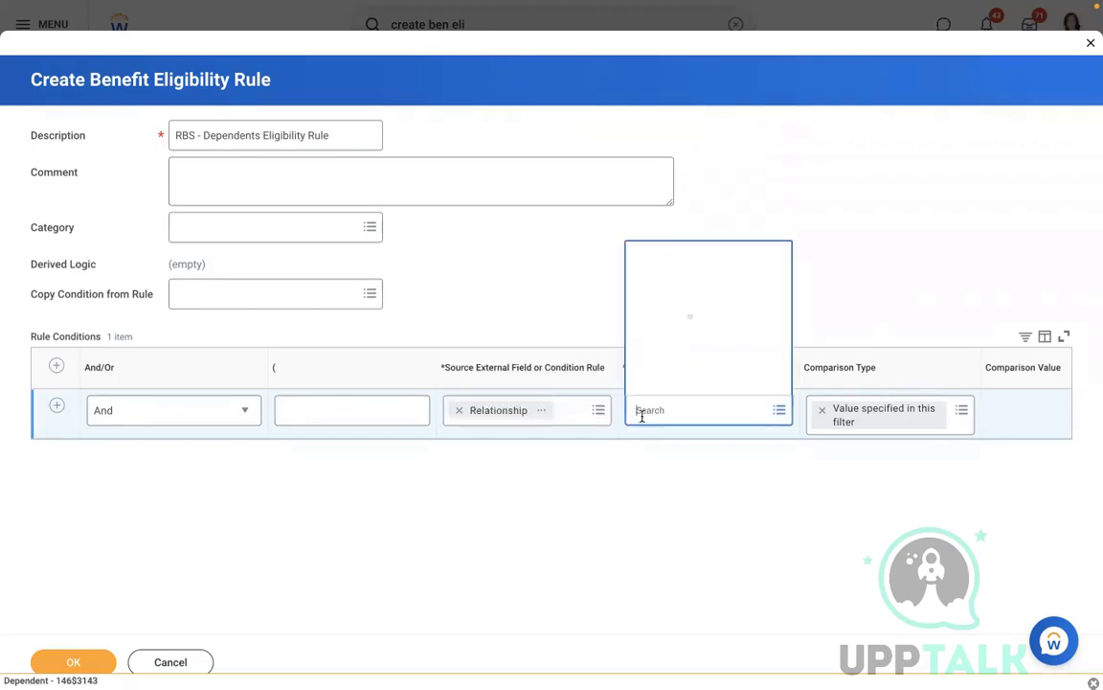
left_click(649, 370)
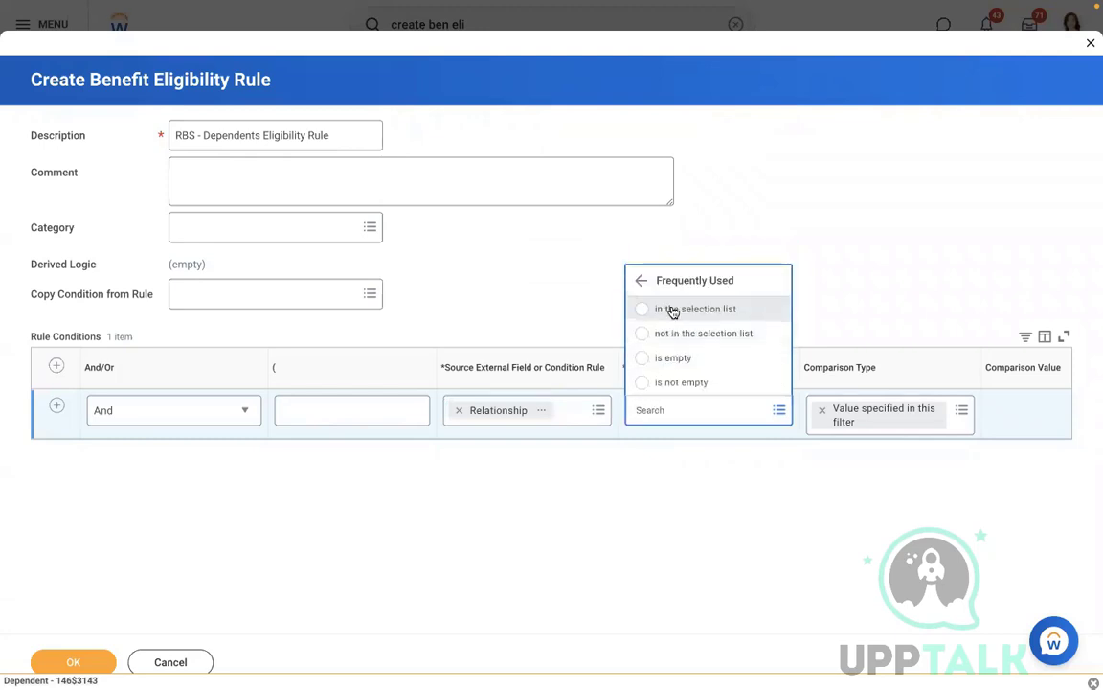
left_click(673, 310)
left_click(1014, 412)
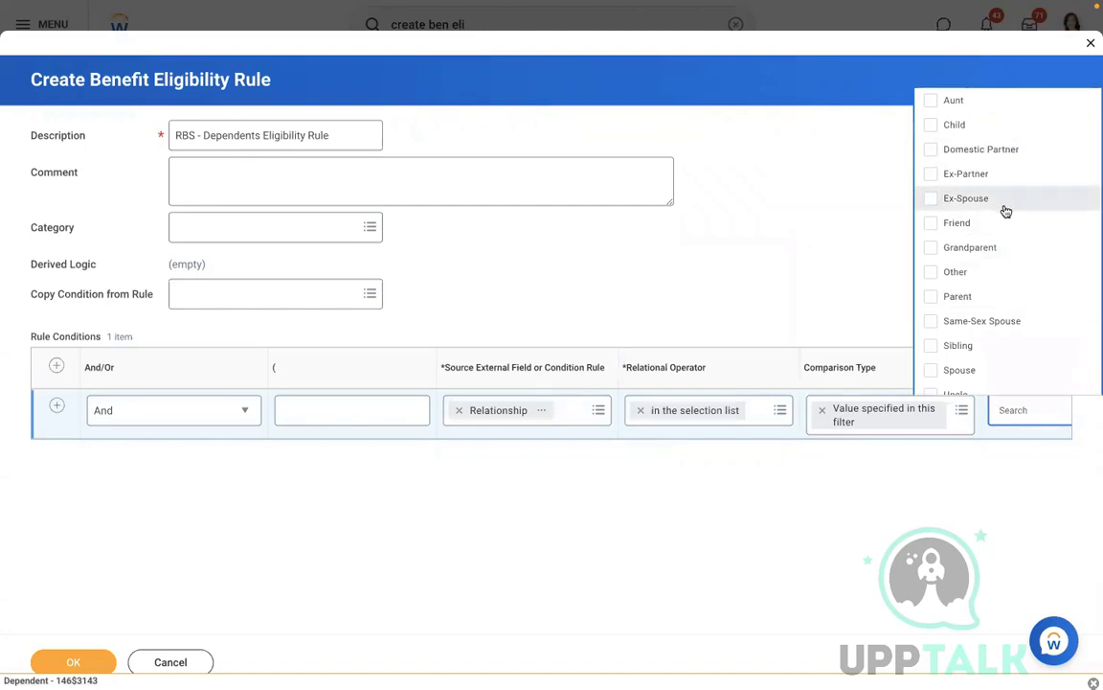
left_click(962, 128)
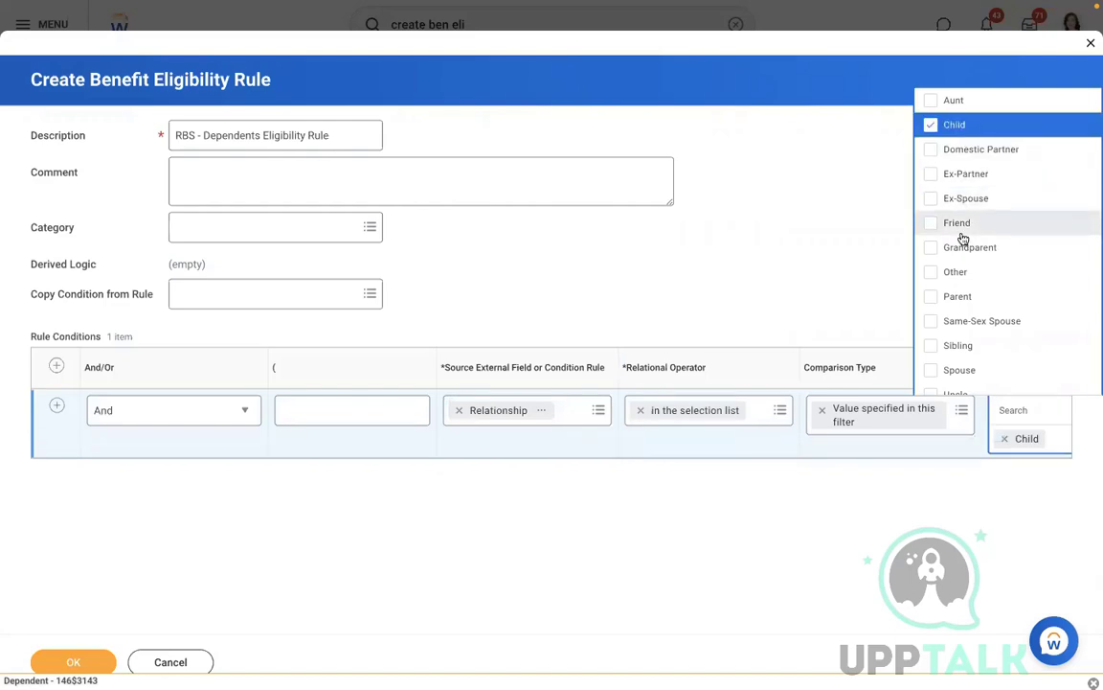
left_click(953, 298)
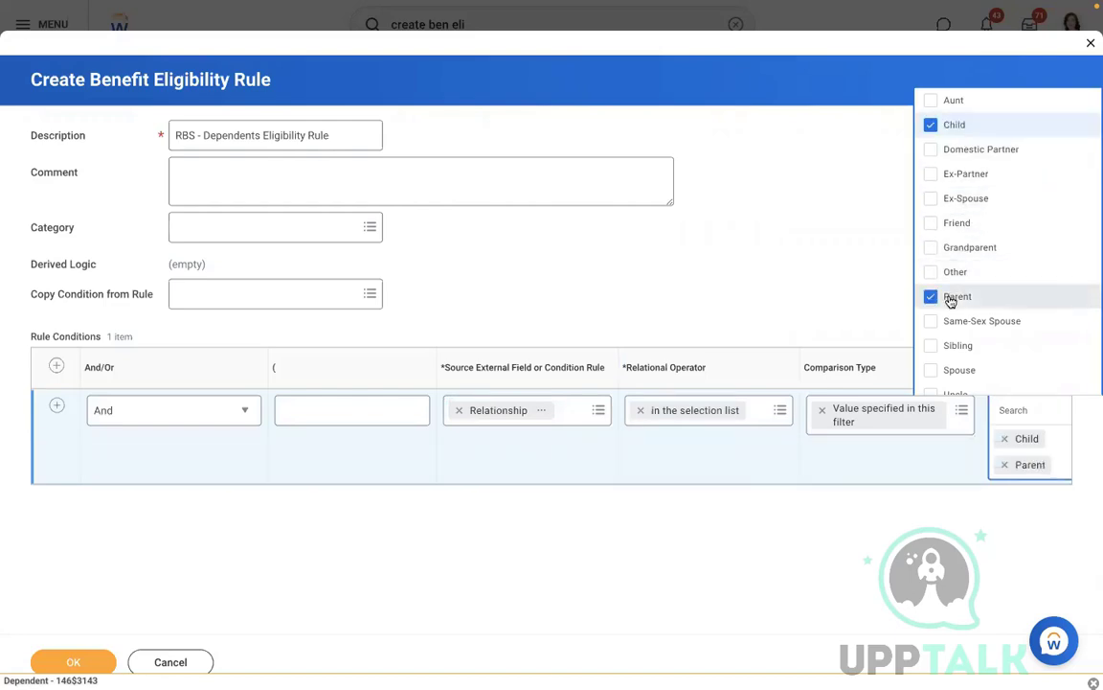
left_click(948, 372)
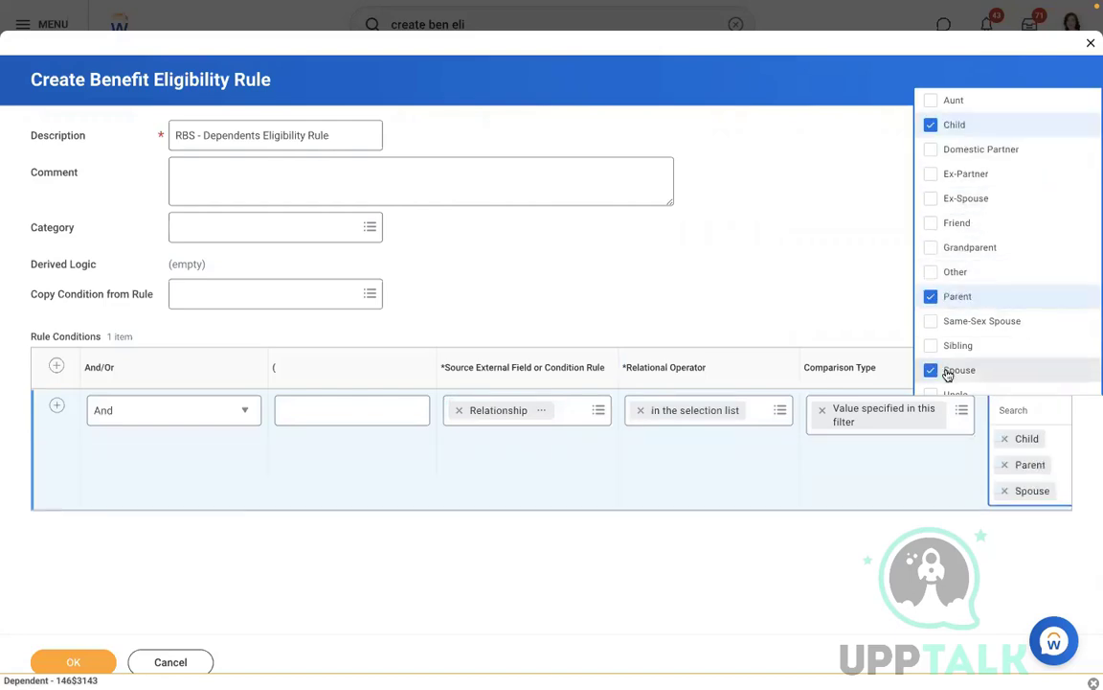
Step: Select 'Spouse + Children + Parents' in the Word notes, then return to Workday
key("ctrl+Left")
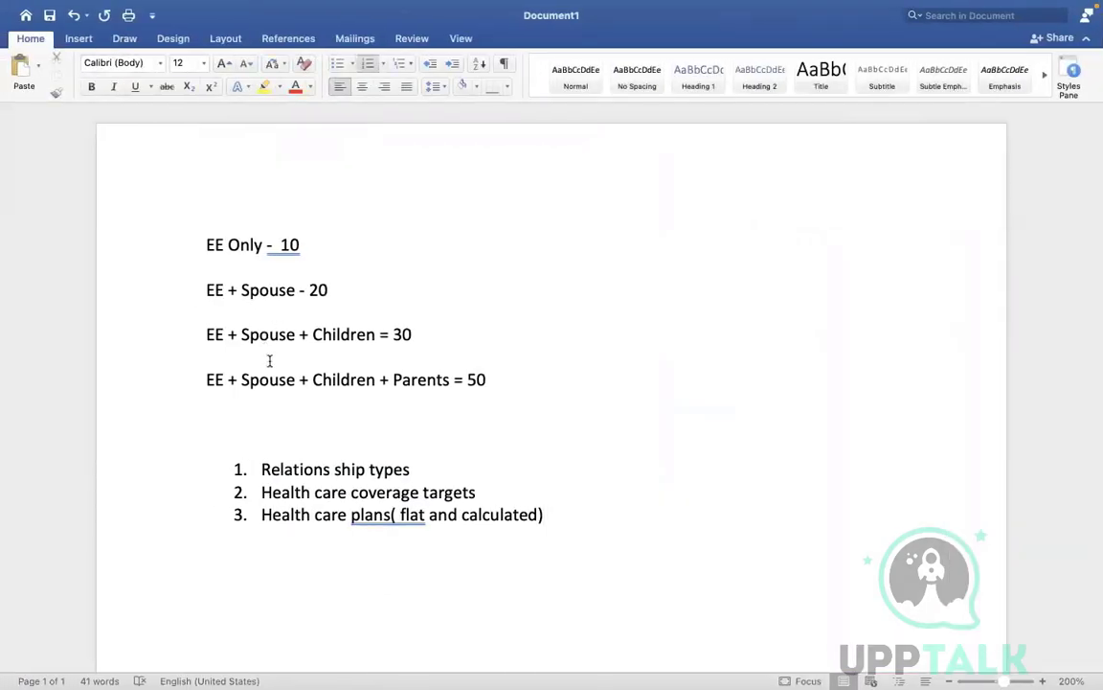
left_click_drag(256, 375, 448, 371)
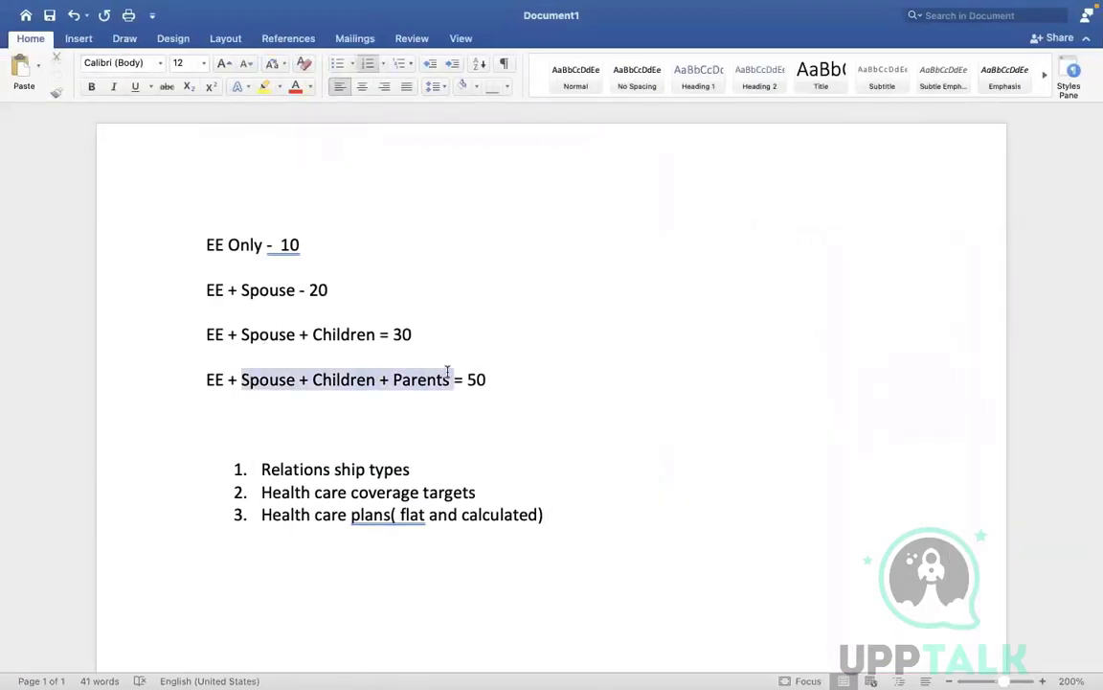
key("ctrl+Right")
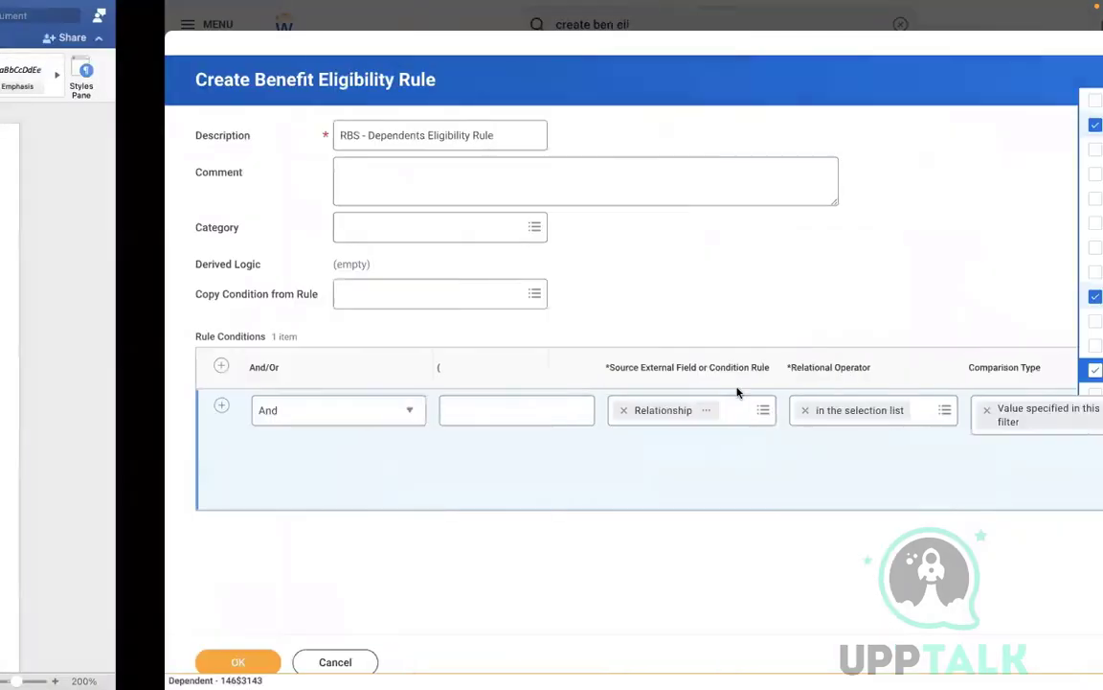
Step: Close the value list with Child, Parent and Spouse checked and save the rule
left_click(793, 240)
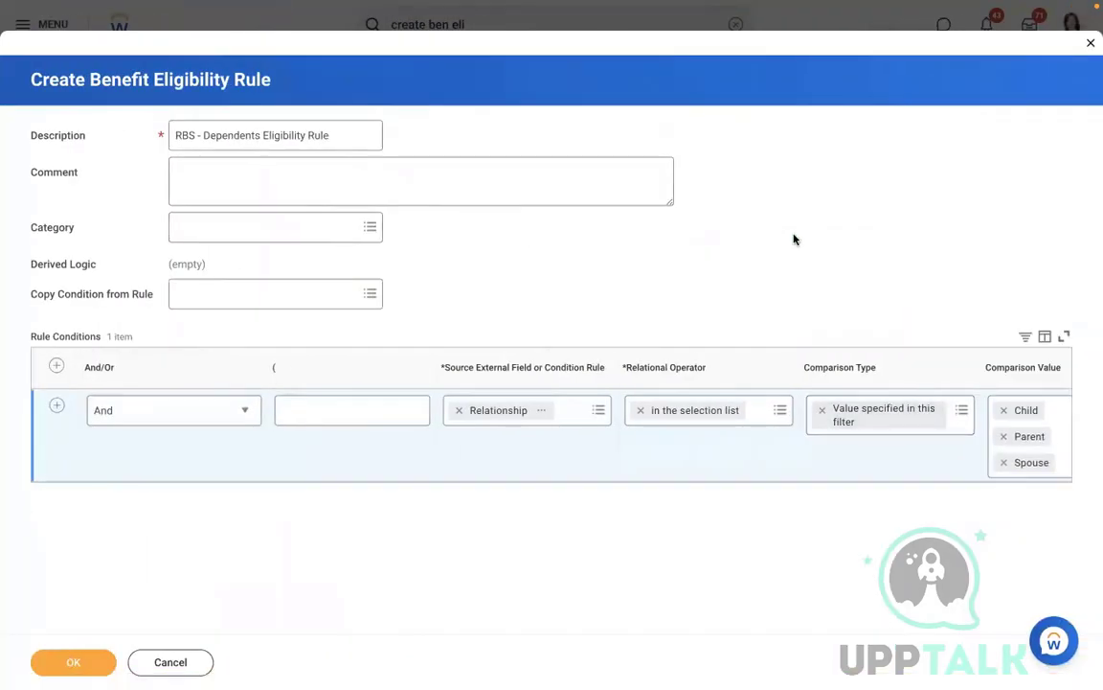
left_click(84, 661)
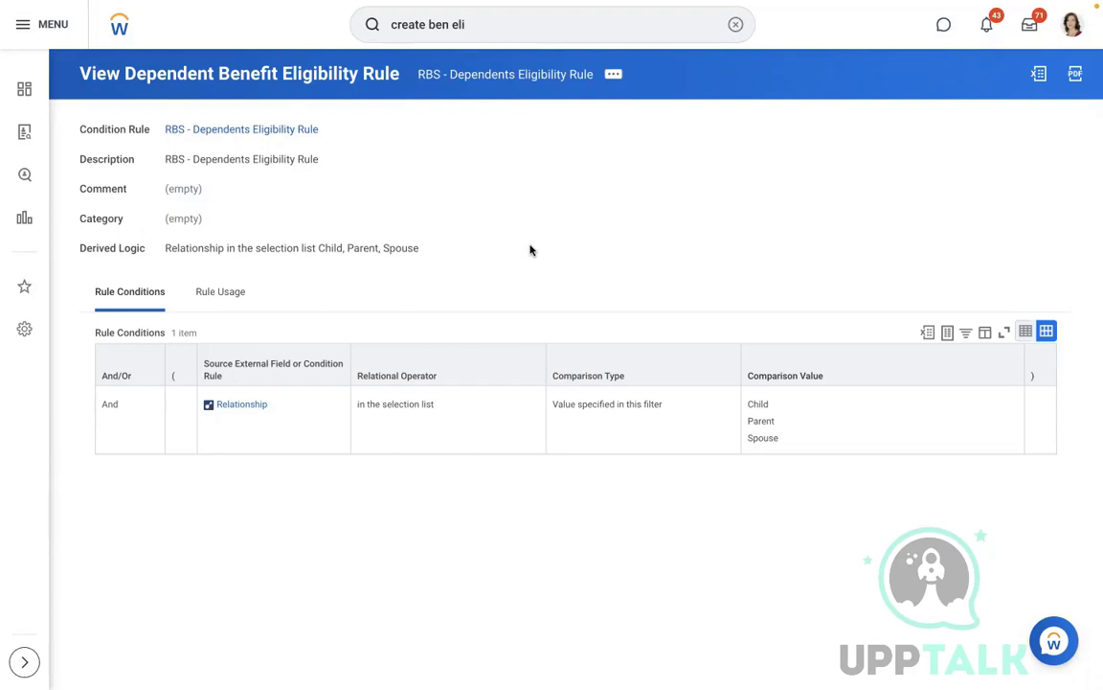
Step: Start Create Benefit Plan with effective date 01/01/2022 and provider RBS - Met Life
left_click(734, 26)
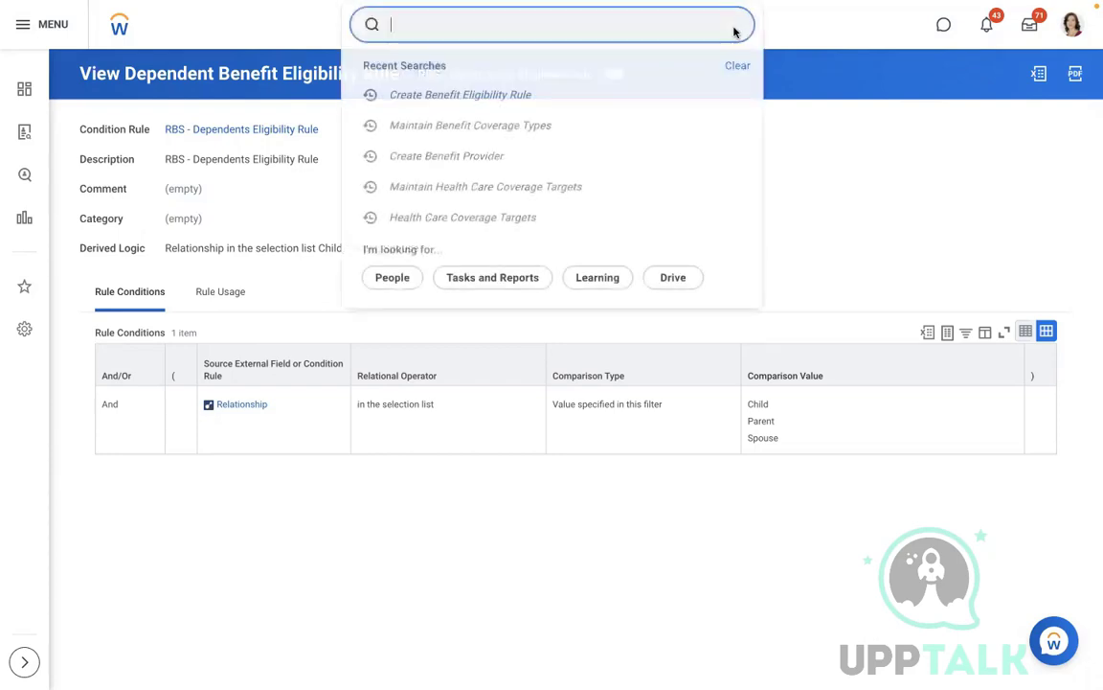
type("create ben")
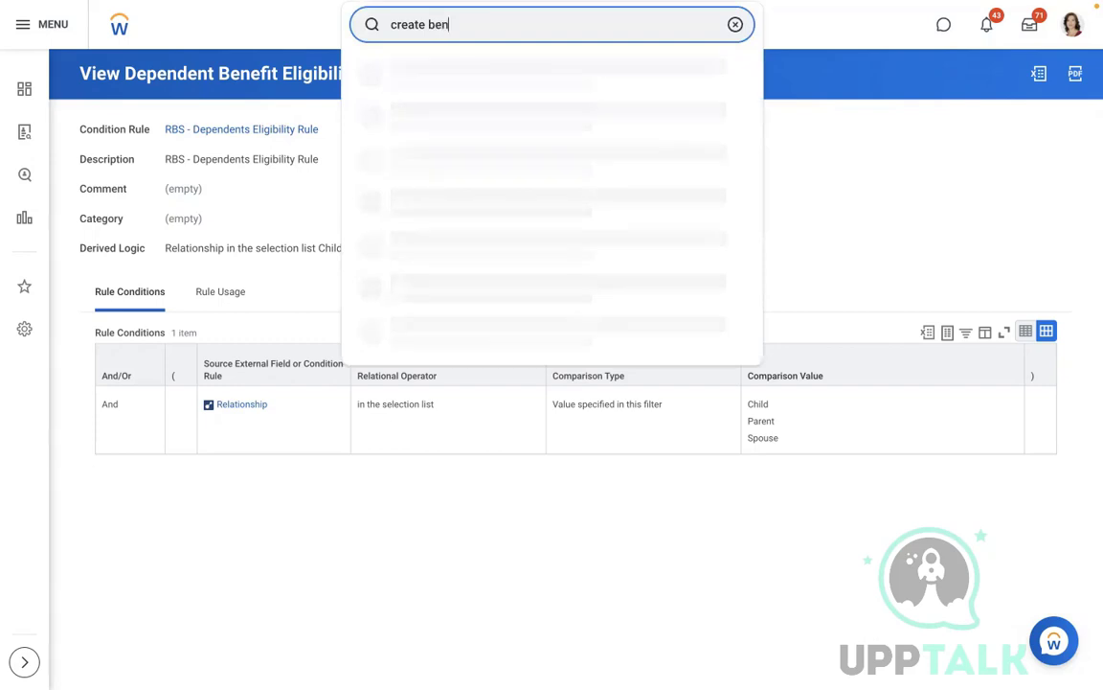
type(" plan")
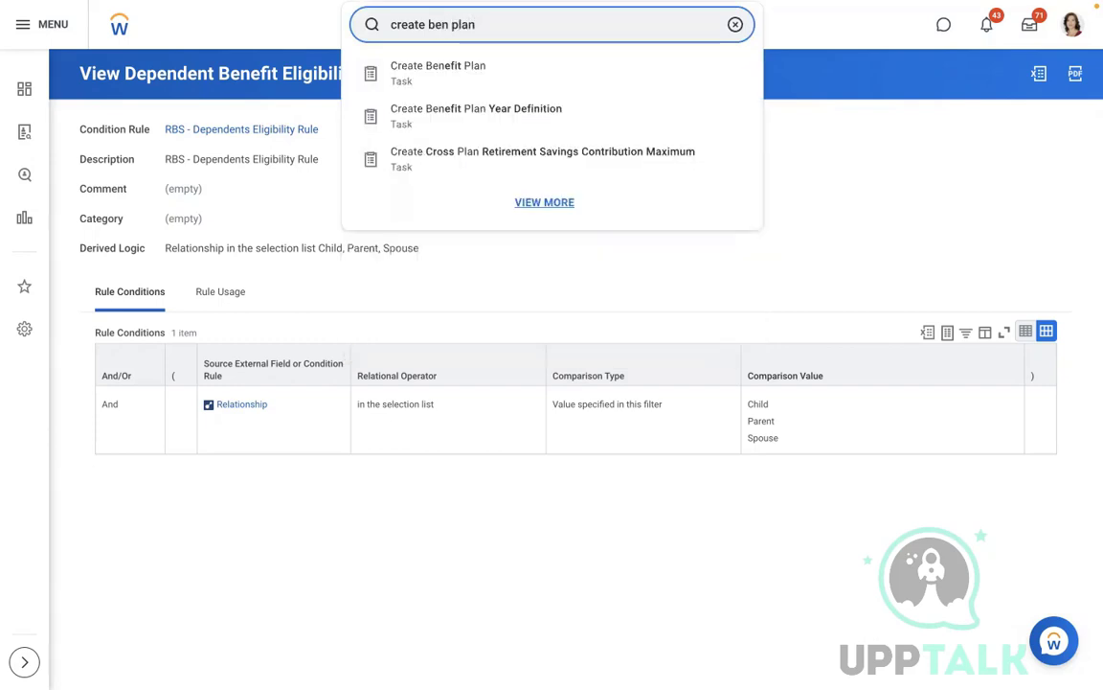
left_click(464, 76)
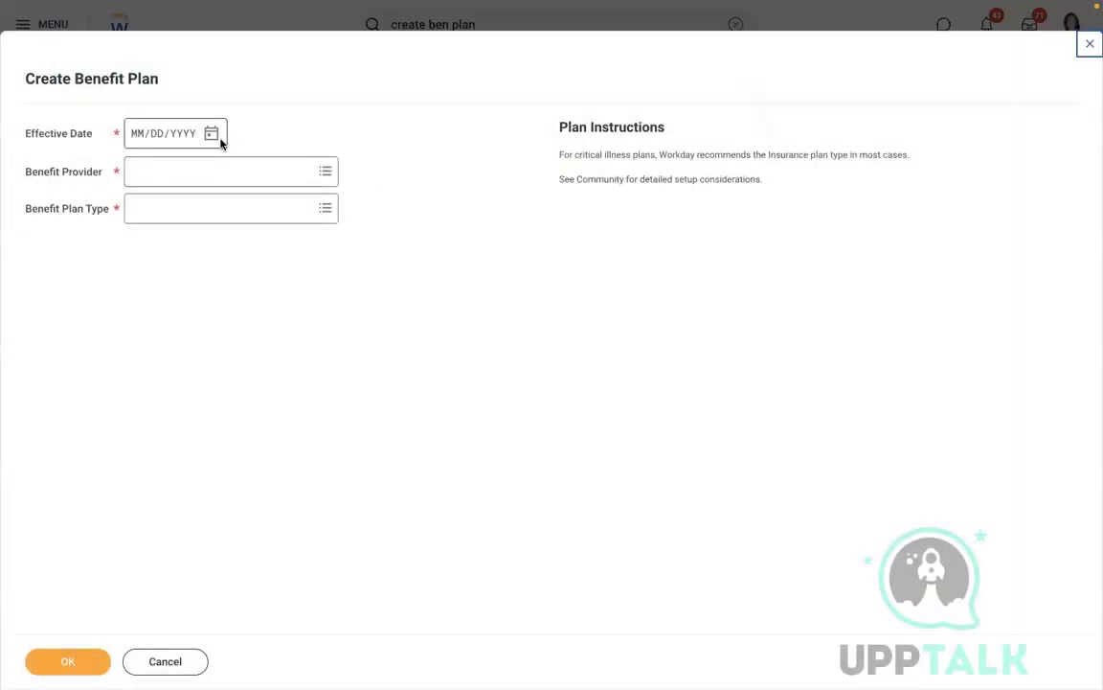
left_click(142, 136)
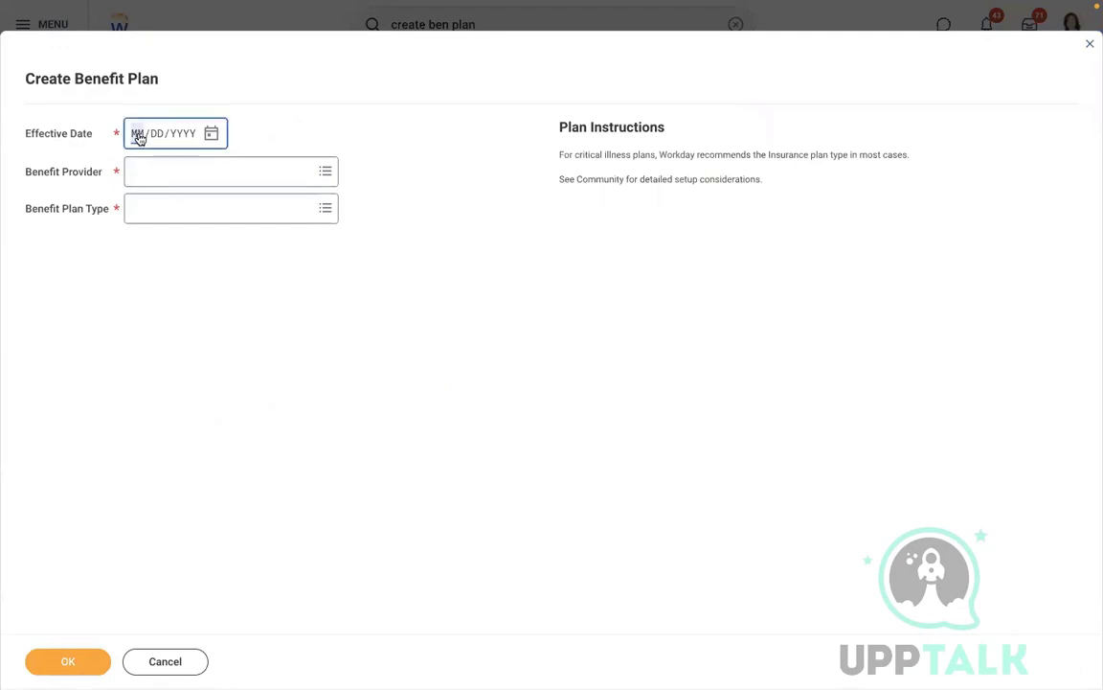
type("01/01/2022")
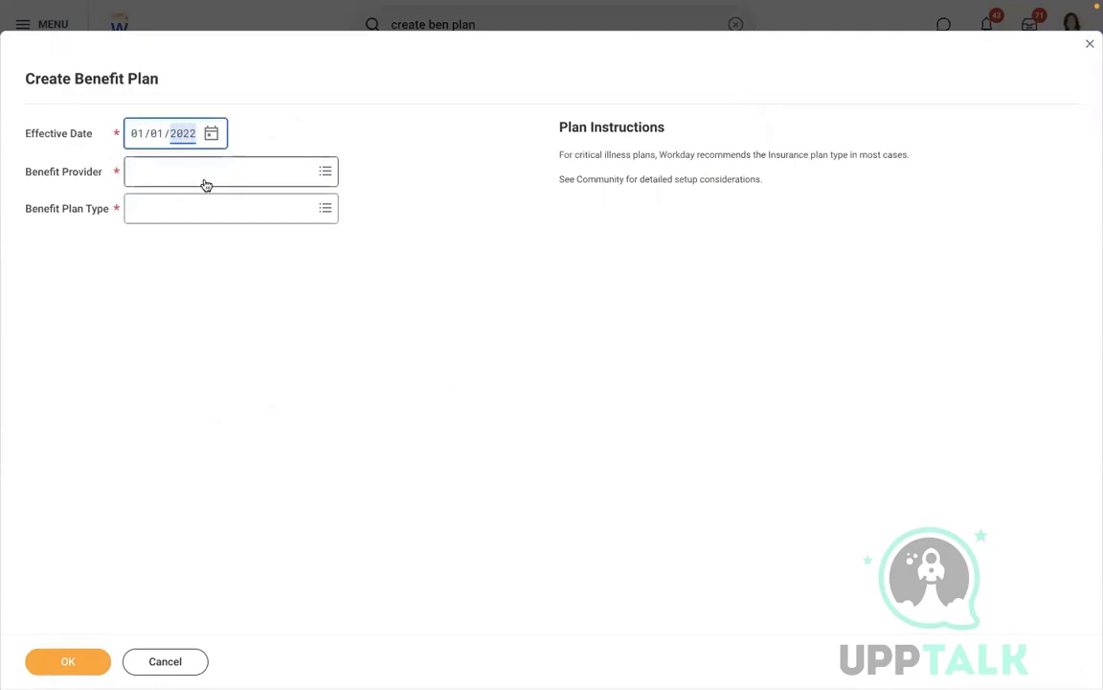
left_click(204, 178)
type("rbs")
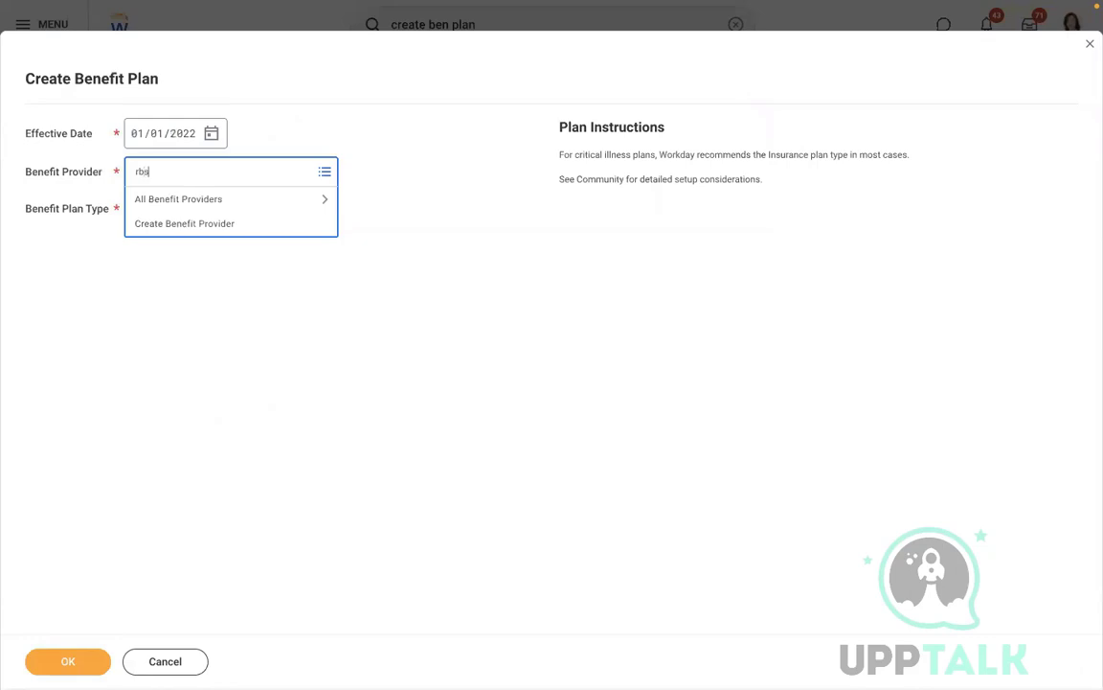
key("Return")
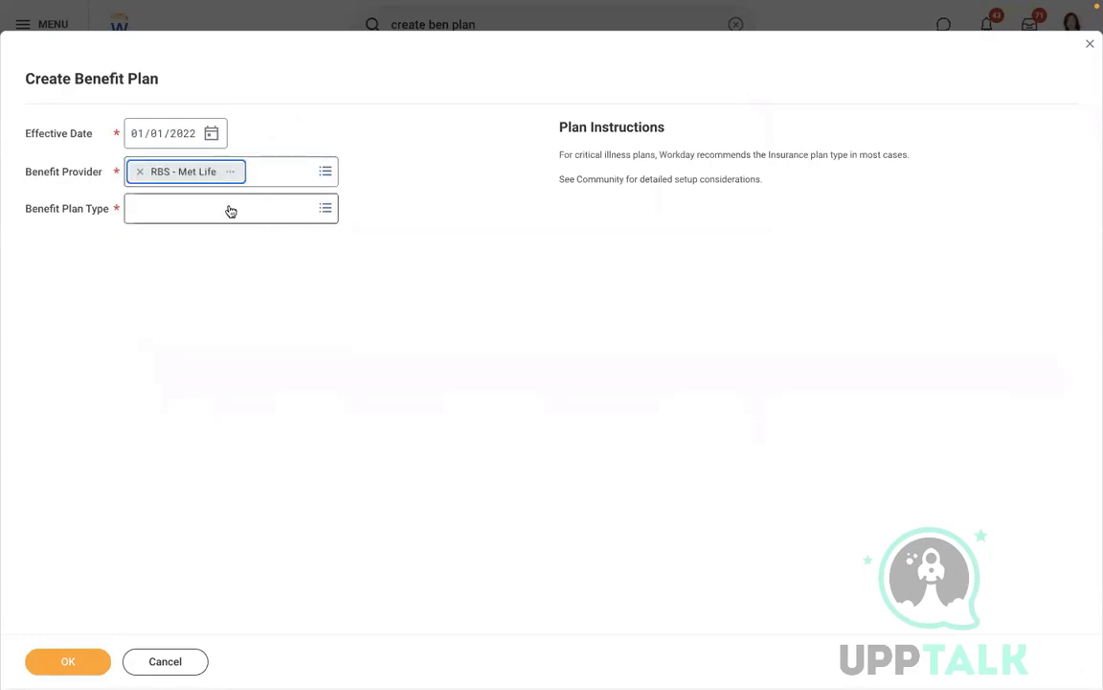
Step: Choose Health Care Coverage Plan as the plan type and keep Flat Rate as the rate type
left_click(228, 207)
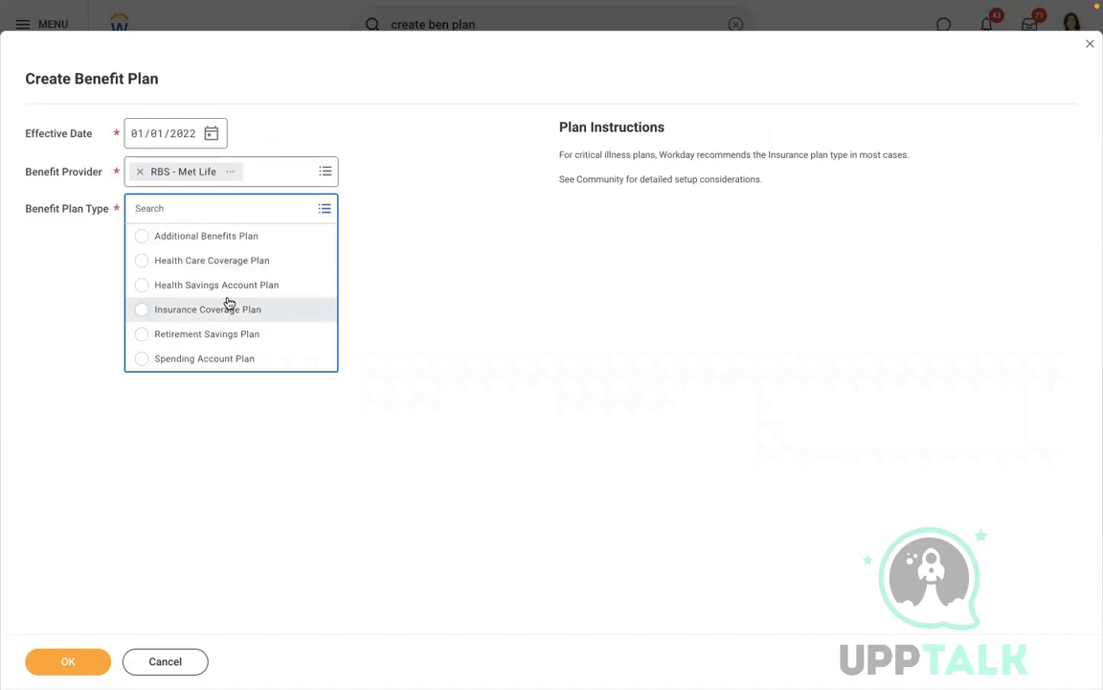
left_click(171, 261)
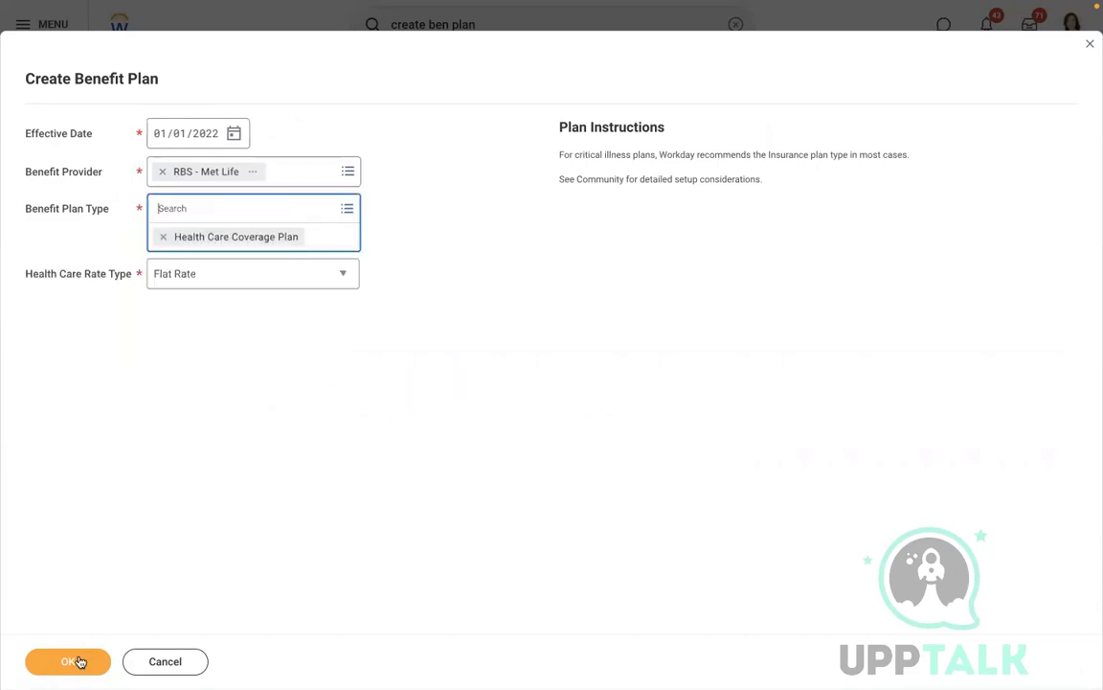
left_click(195, 279)
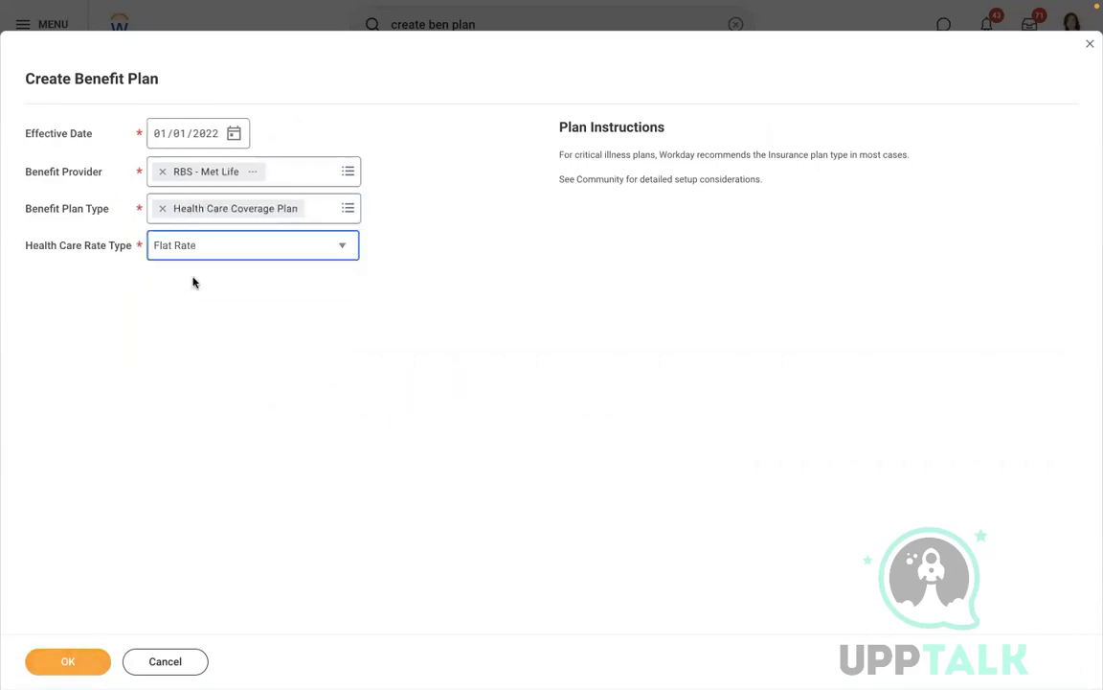
left_click(176, 257)
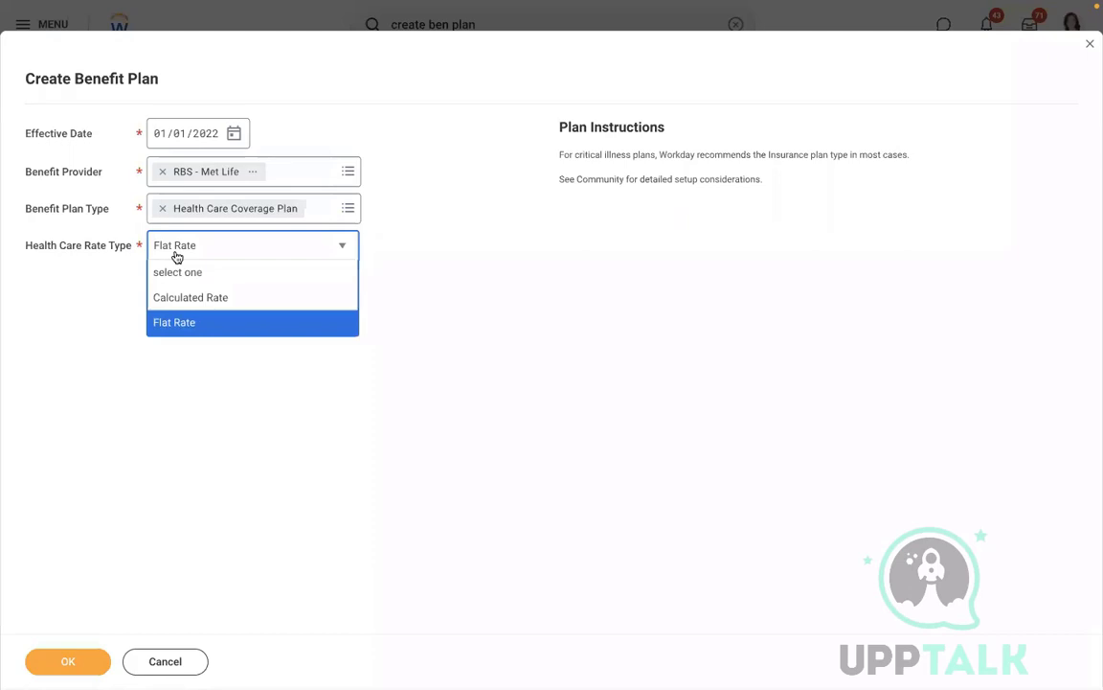
left_click(185, 323)
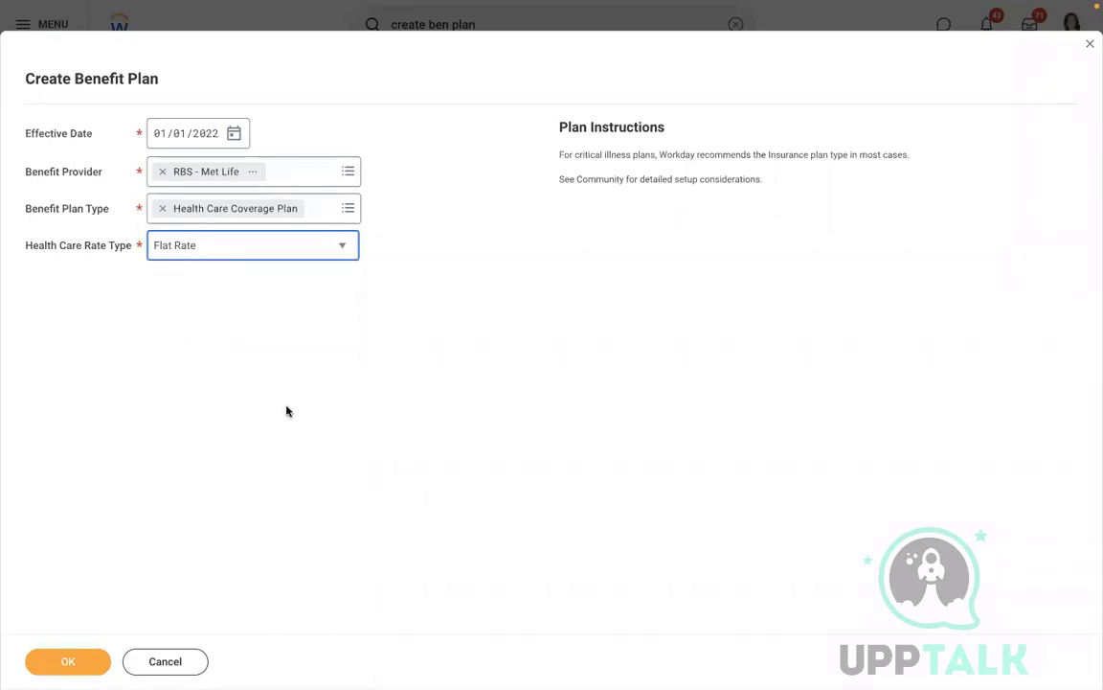
left_click(225, 244)
left_click(505, 320)
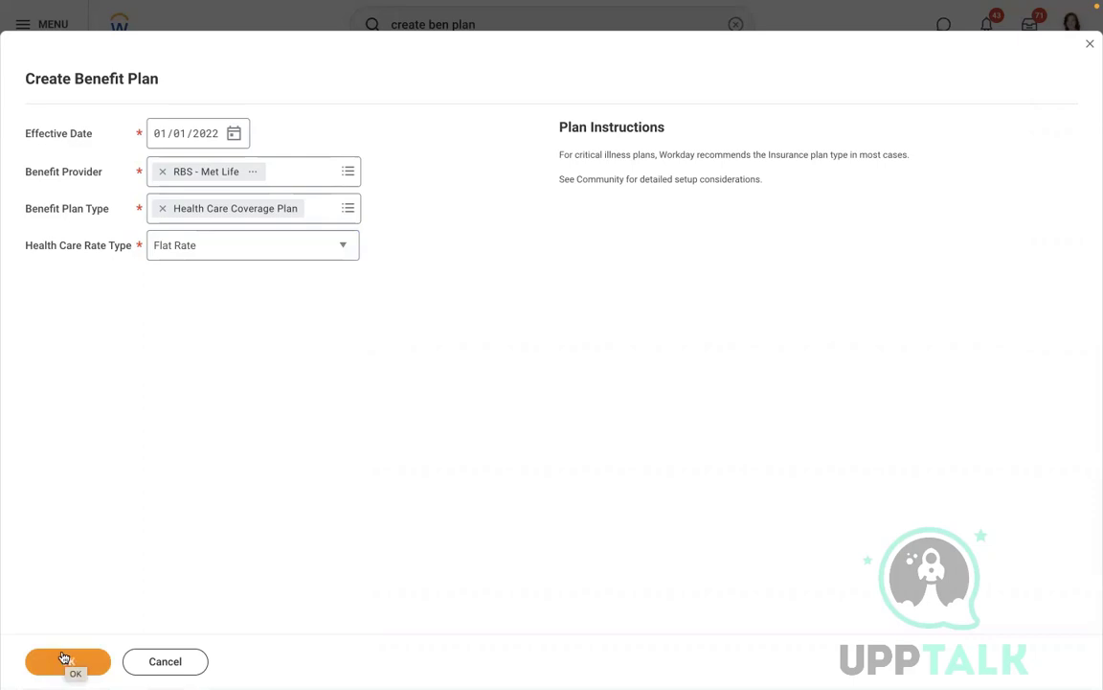
Step: Confirm the initial settings and set the health care coverage type to MEDICAL
left_click(67, 658)
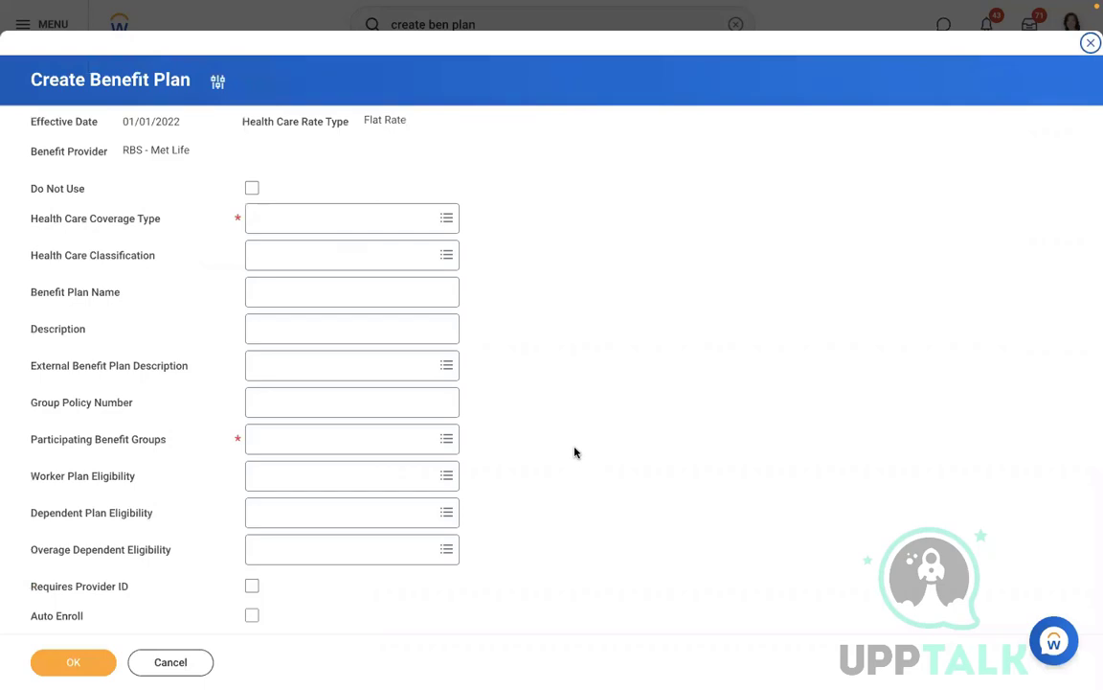
left_click(294, 216)
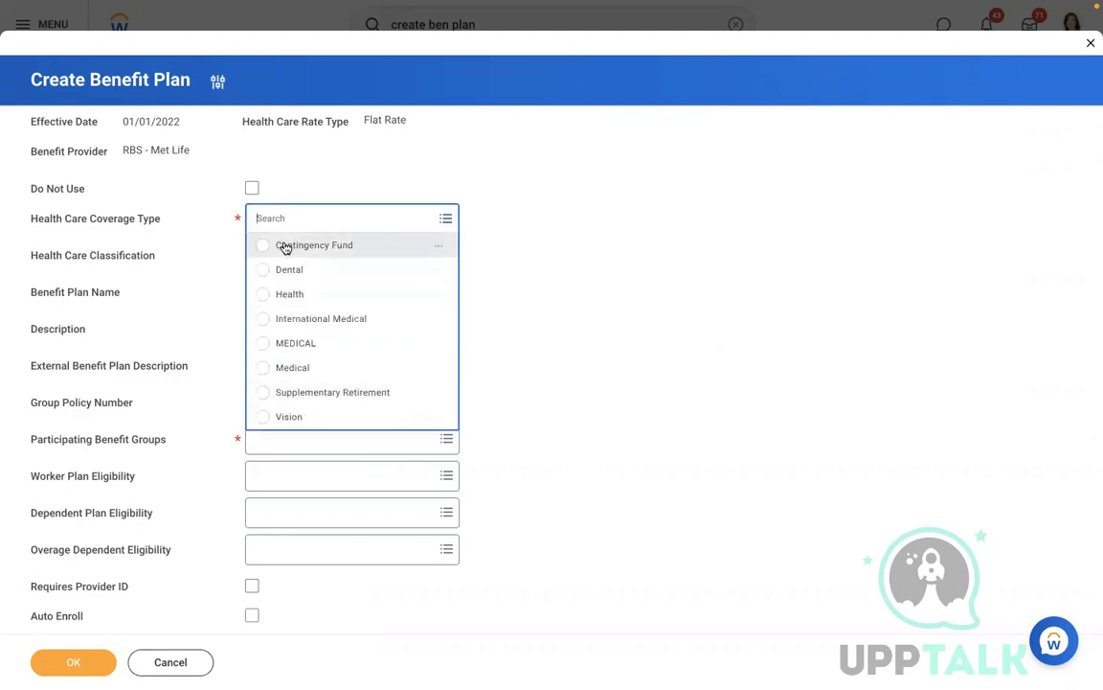
left_click(290, 344)
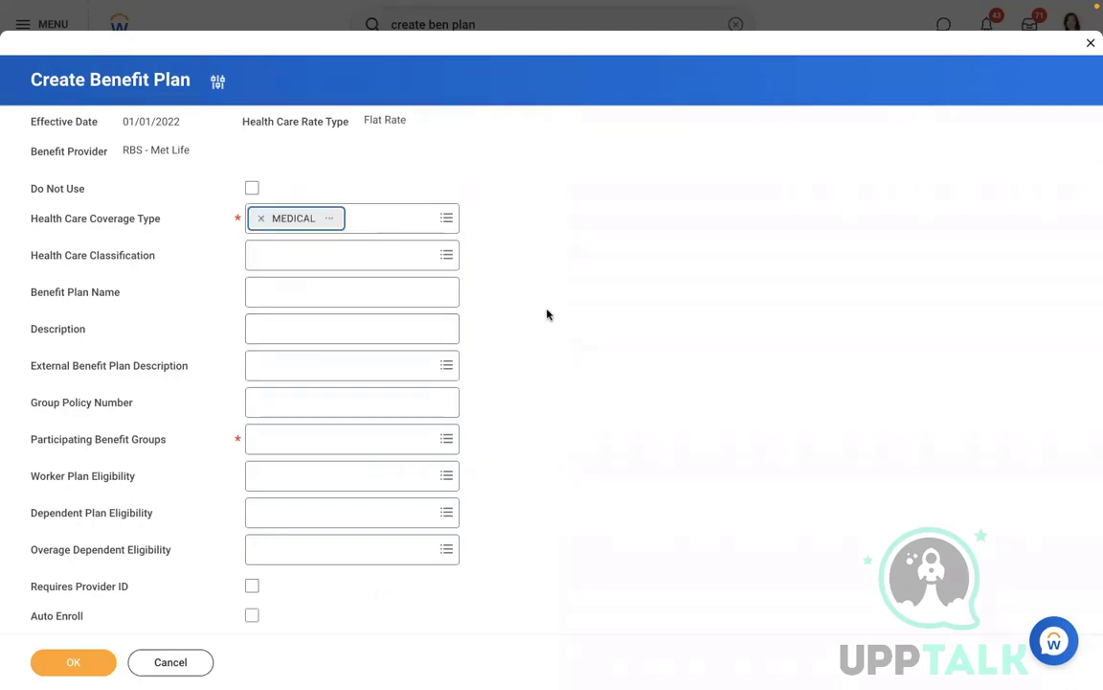
left_click(358, 259)
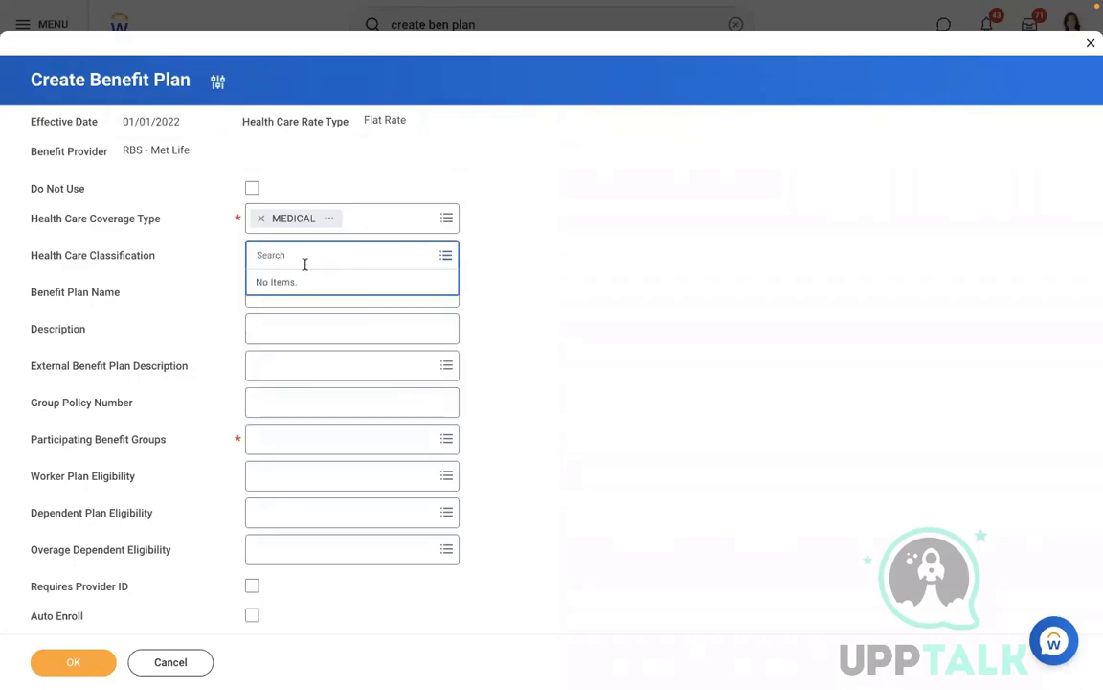
left_click(583, 290)
left_click(392, 302)
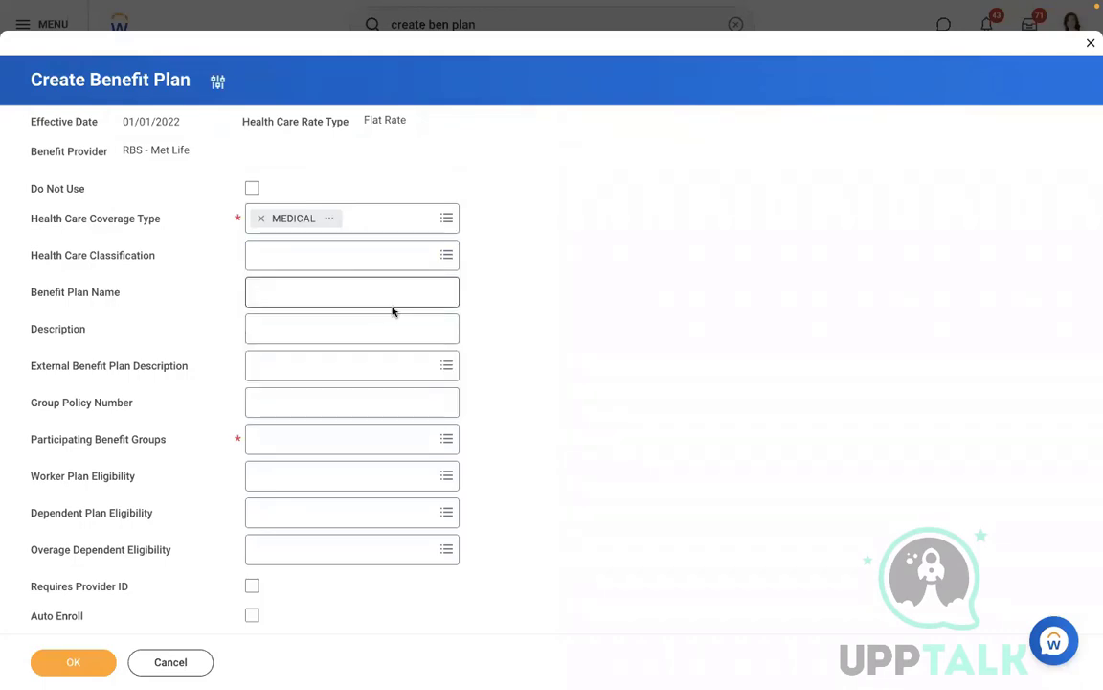
Step: Enter 'CPlan' as the benefit plan name, leaving the plan description empty
left_click(323, 296)
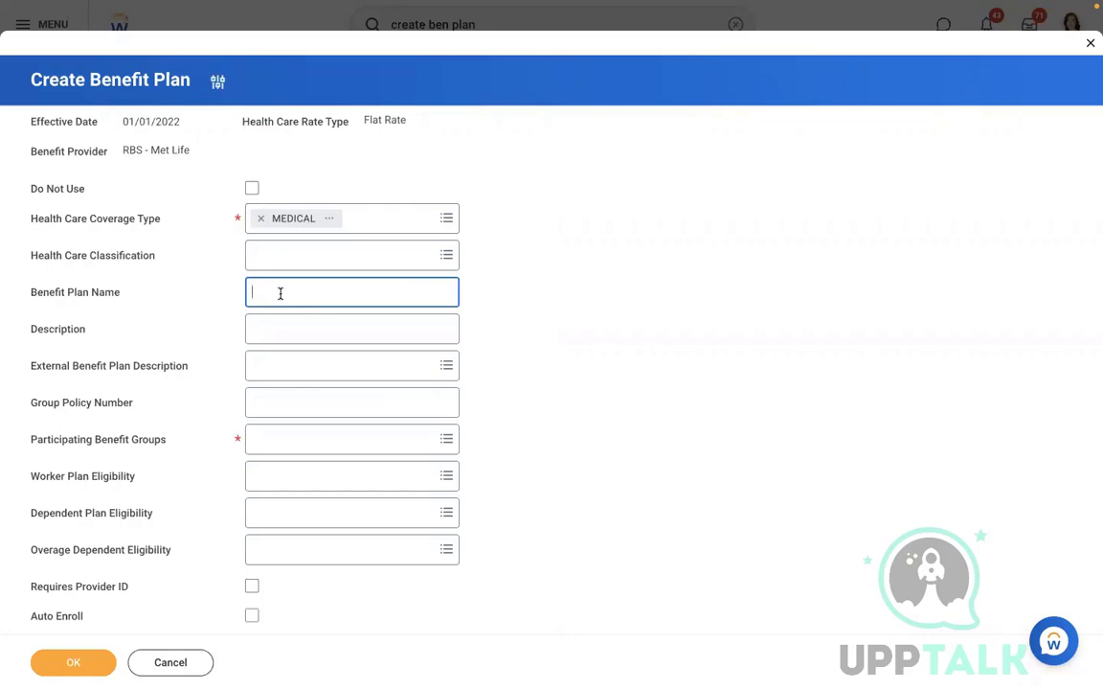
type("C")
type("Plan")
left_click(532, 342)
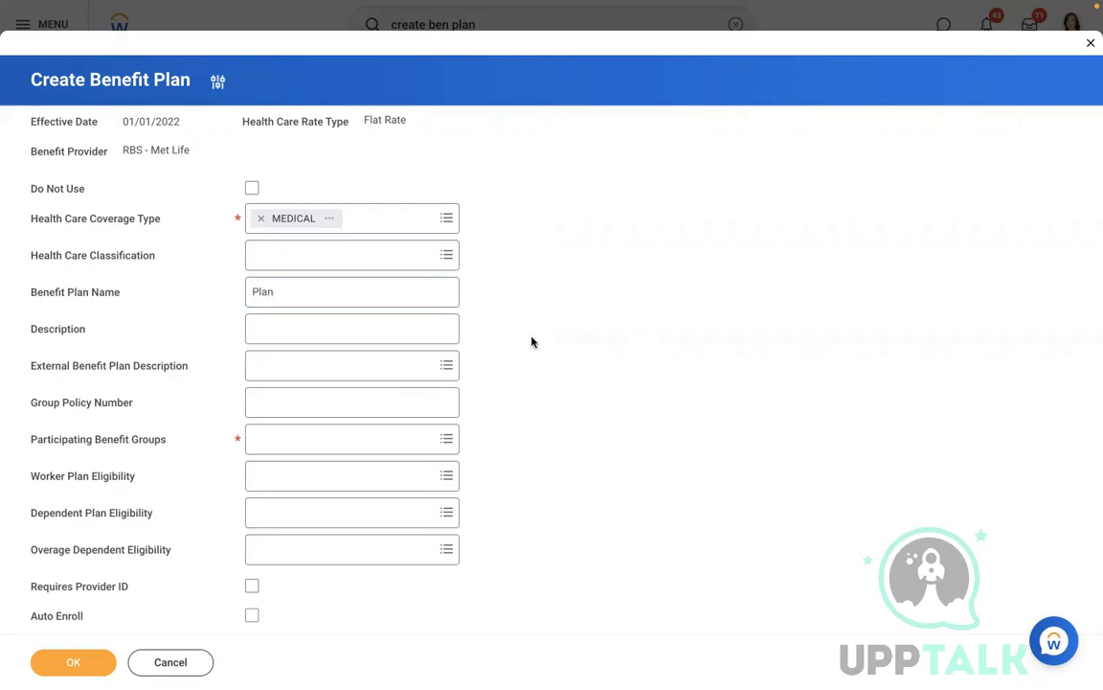
left_click(306, 325)
type("M")
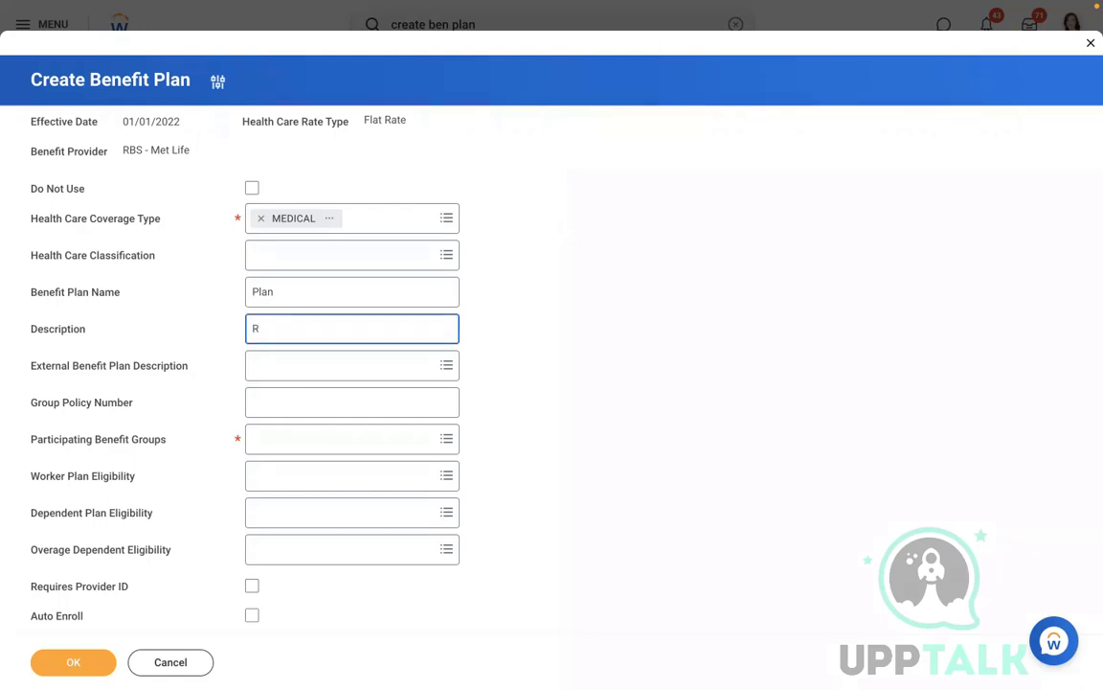
key("BackSpace")
left_click(307, 368)
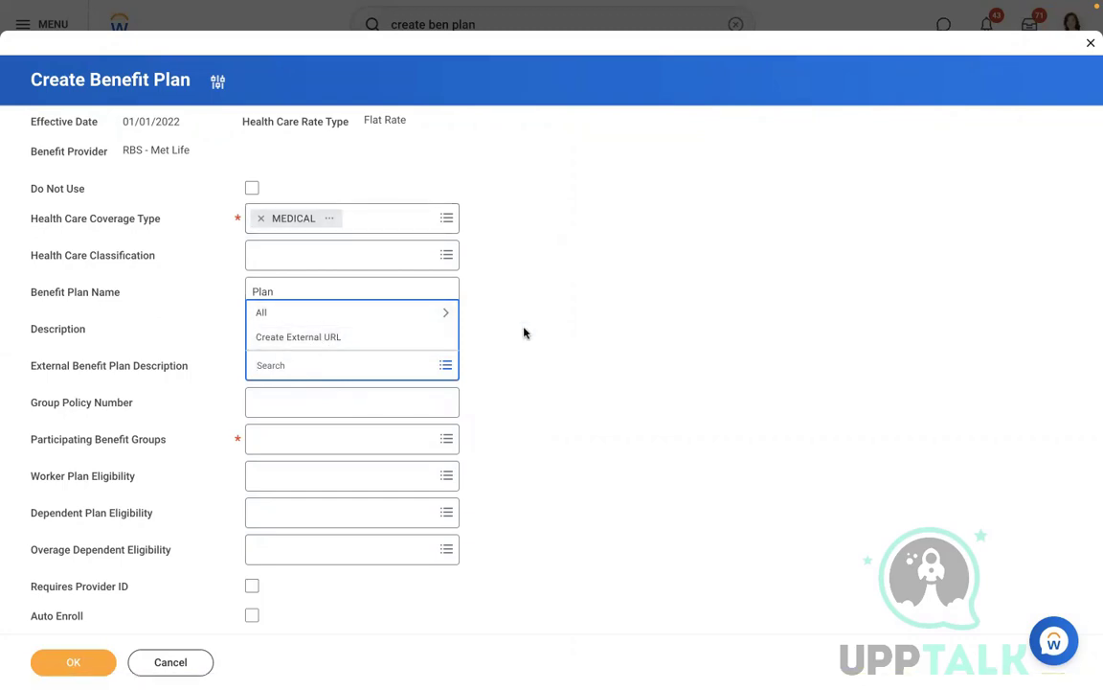
left_click(325, 394)
left_click(325, 396)
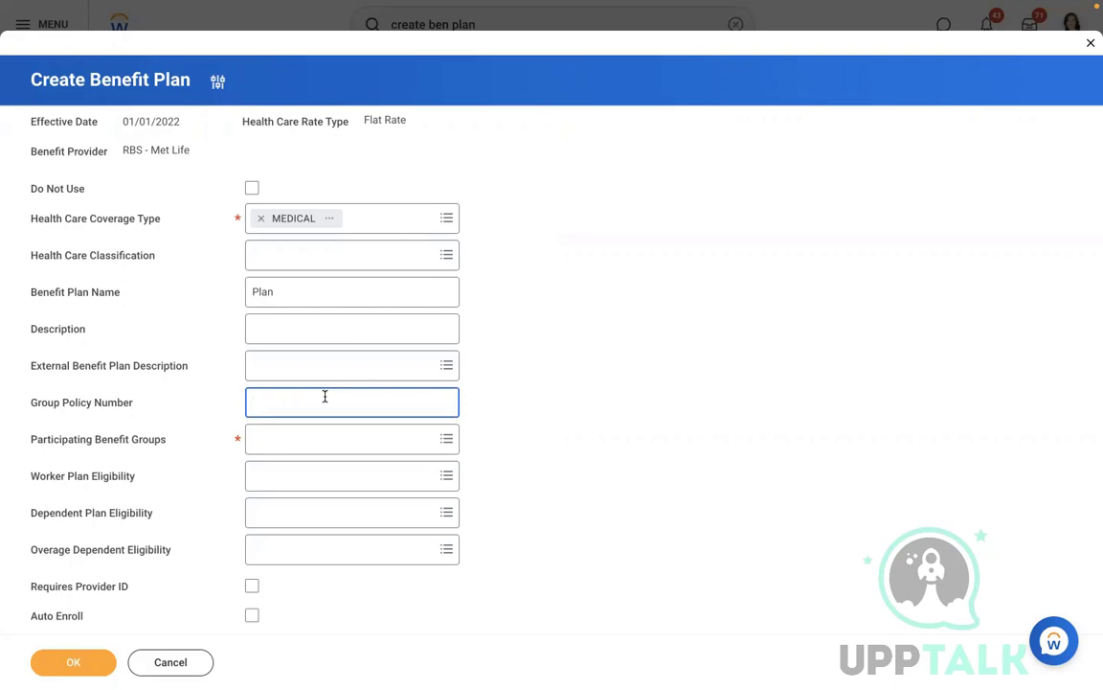
Step: Add Active Employees in U.S. - Salaried to the participating benefit groups
left_click(298, 438)
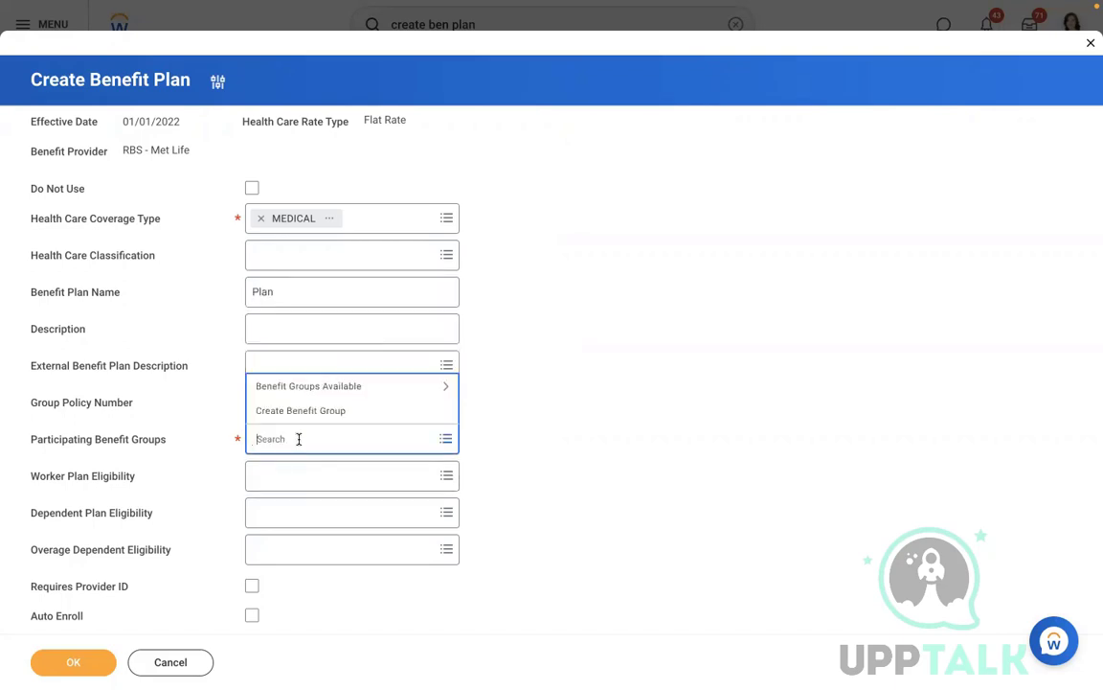
left_click(323, 391)
scroll(325, 395, "down", 3)
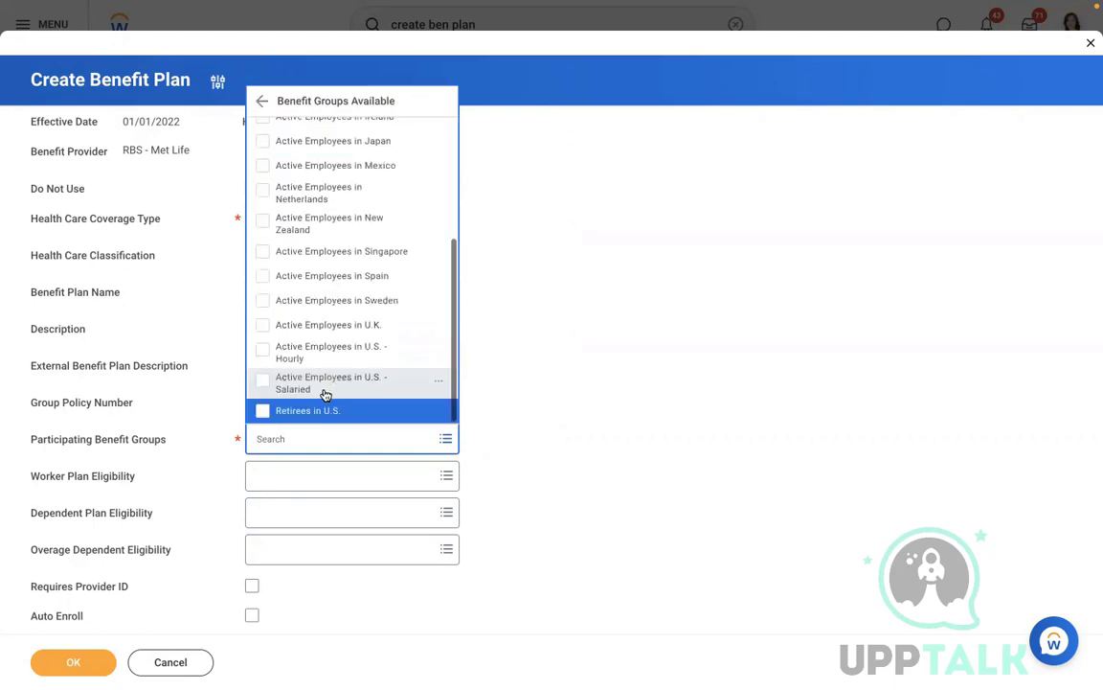
key("Up")
key("Up")
key("Up")
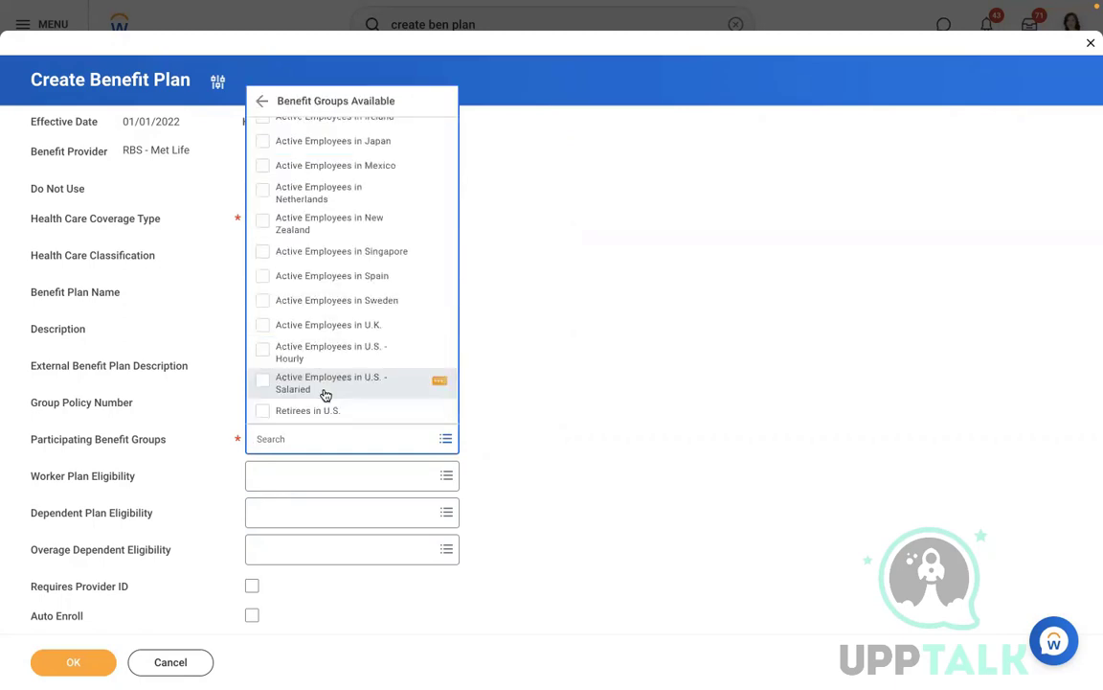
left_click(325, 395)
left_click(649, 364)
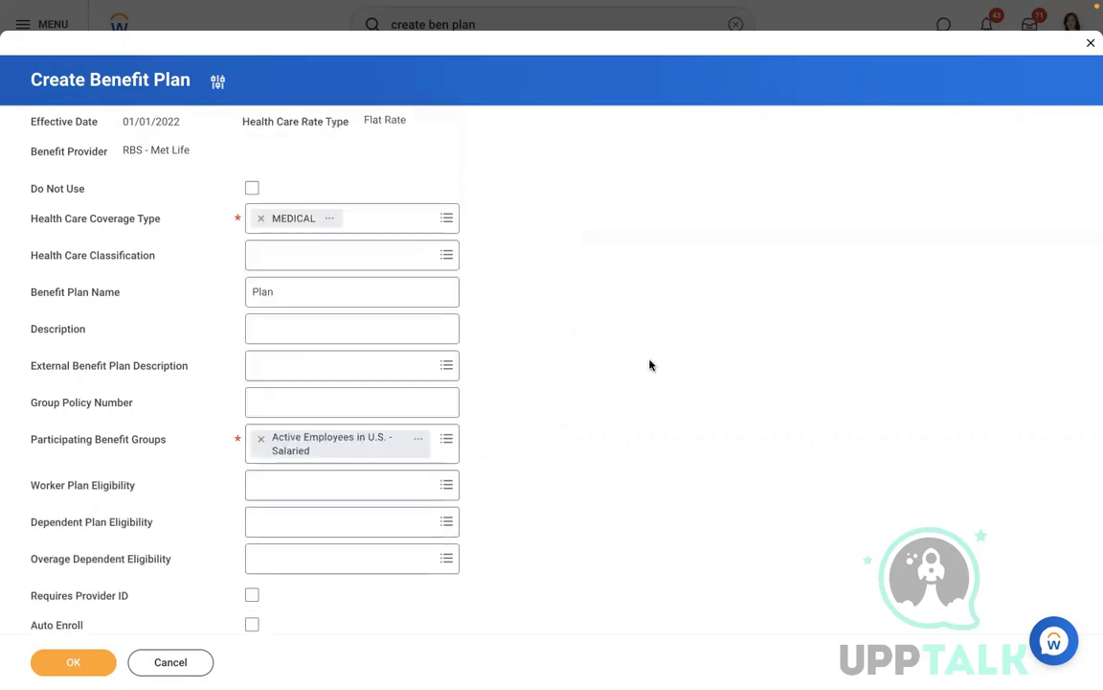
Step: Set Dependent Plan Eligibility to RBS - Dependents Eligibility Rule
scroll(650, 364, "down", 1)
scroll(649, 364, "down", 3)
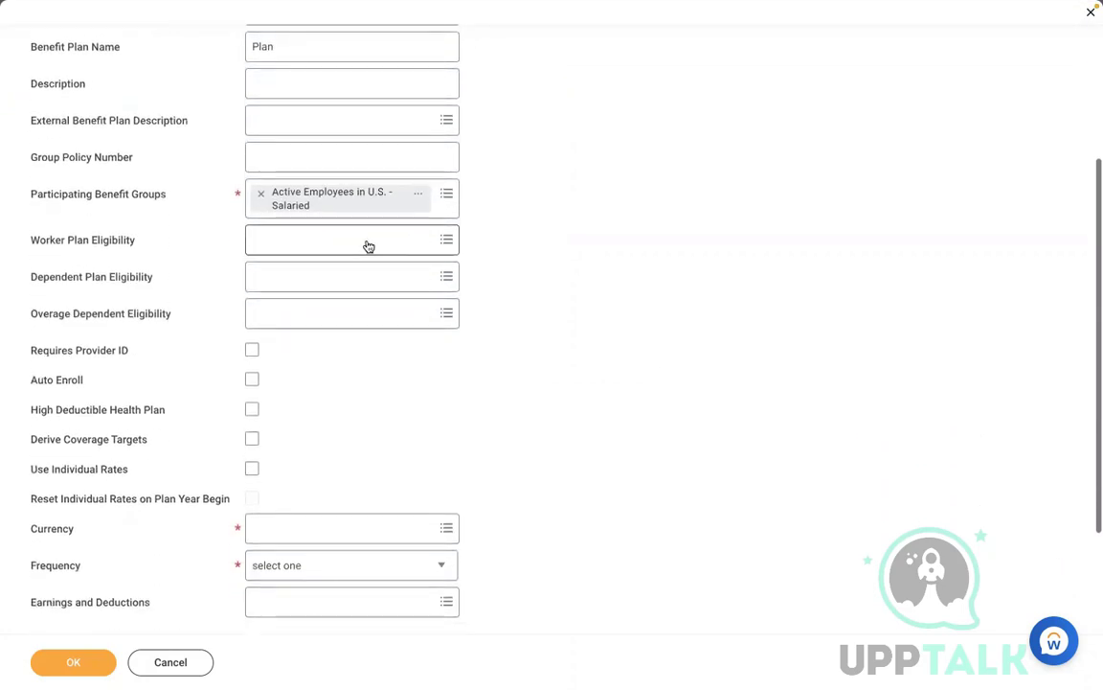
left_click(319, 278)
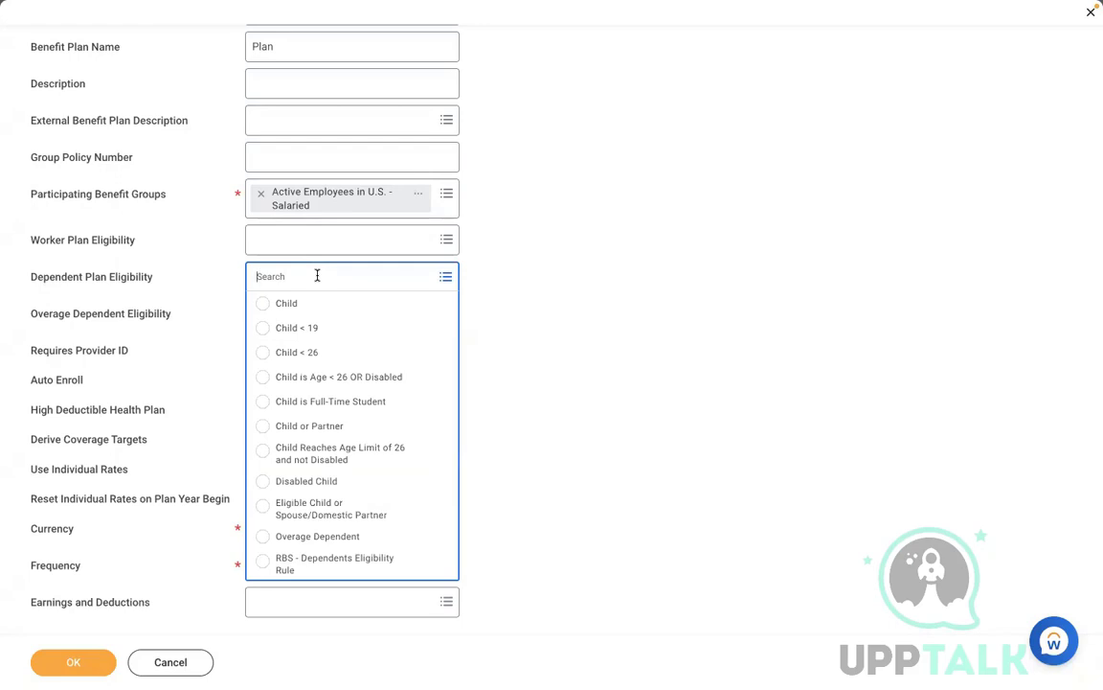
left_click(330, 567)
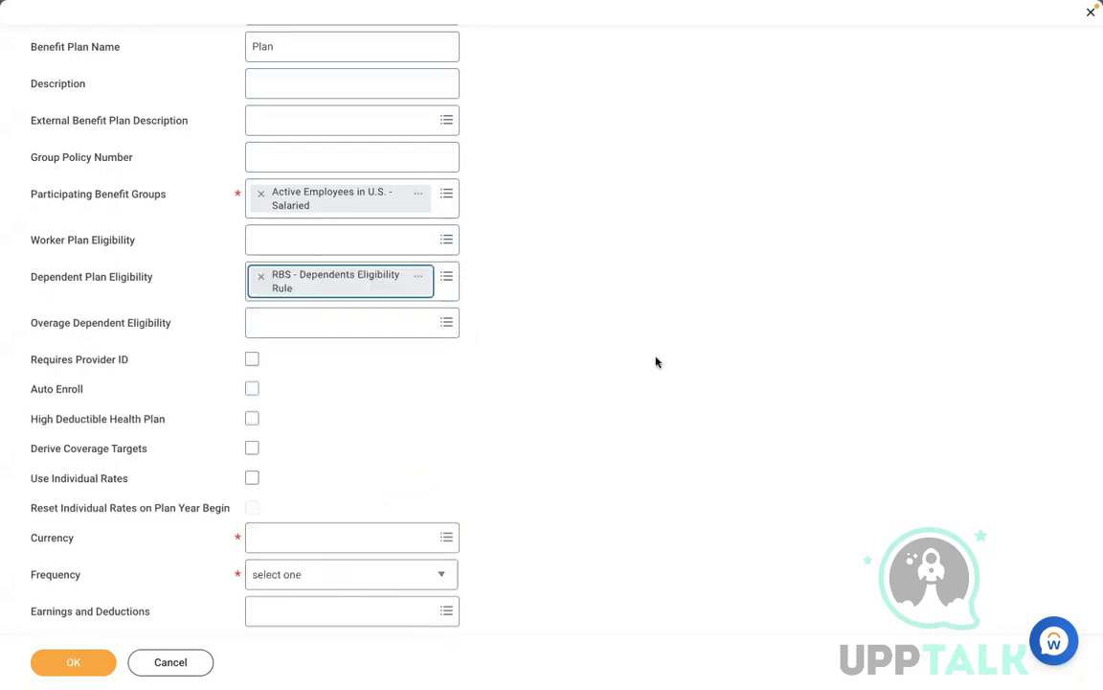
left_click(302, 312)
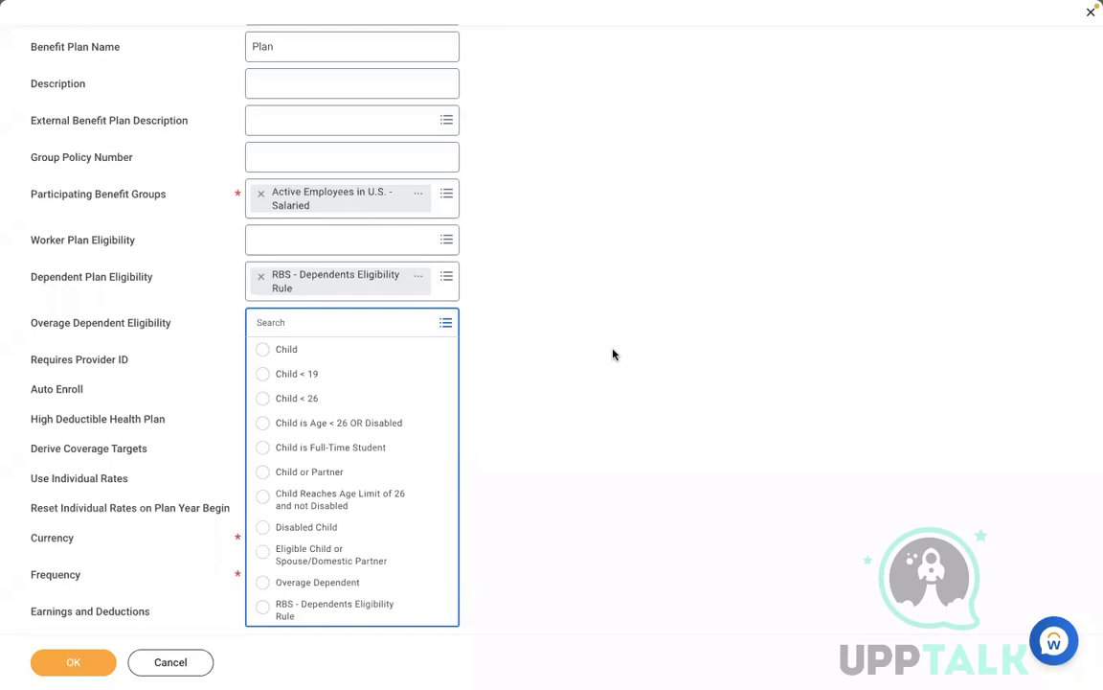
left_click(419, 277)
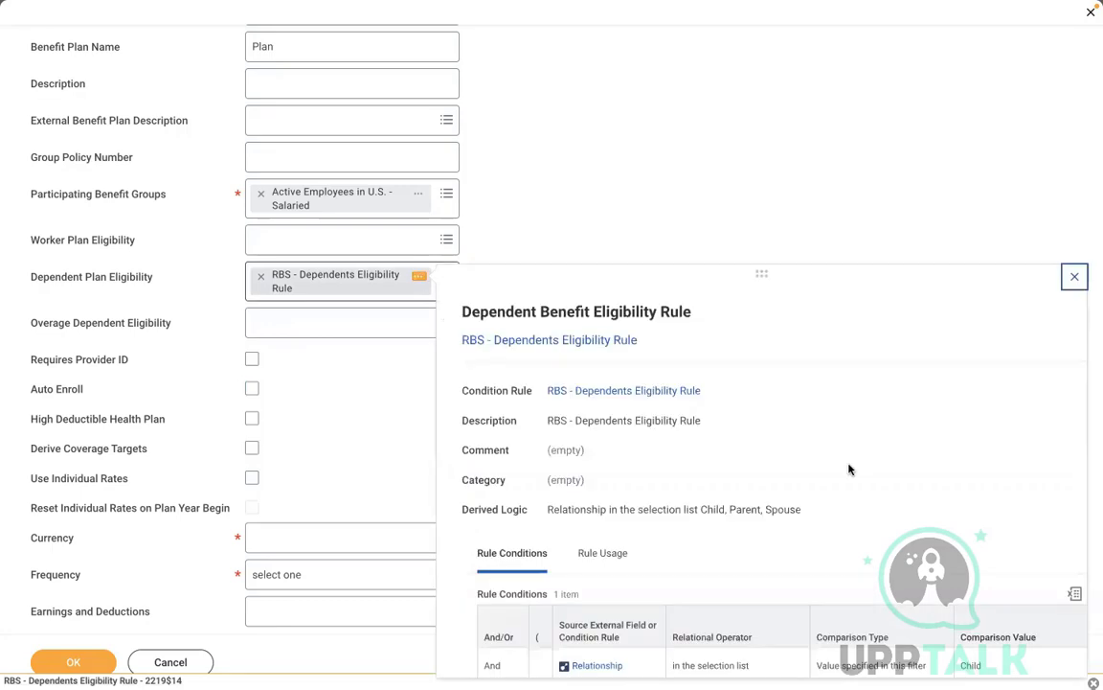
scroll(849, 469, "down", 2)
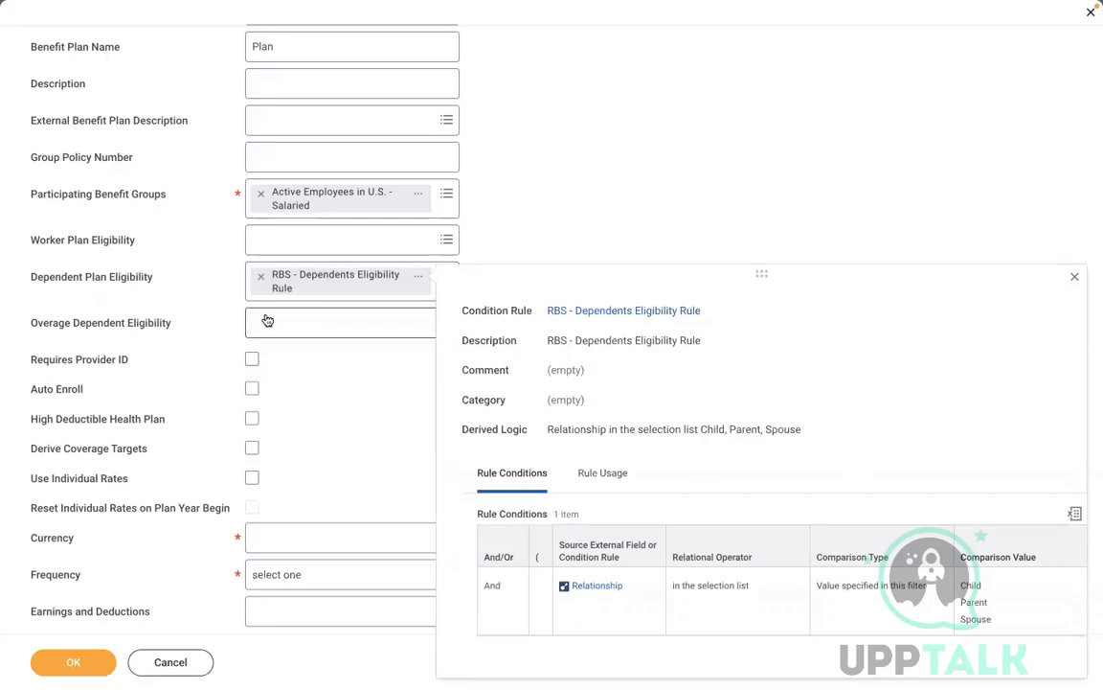
mouse_move(267, 319)
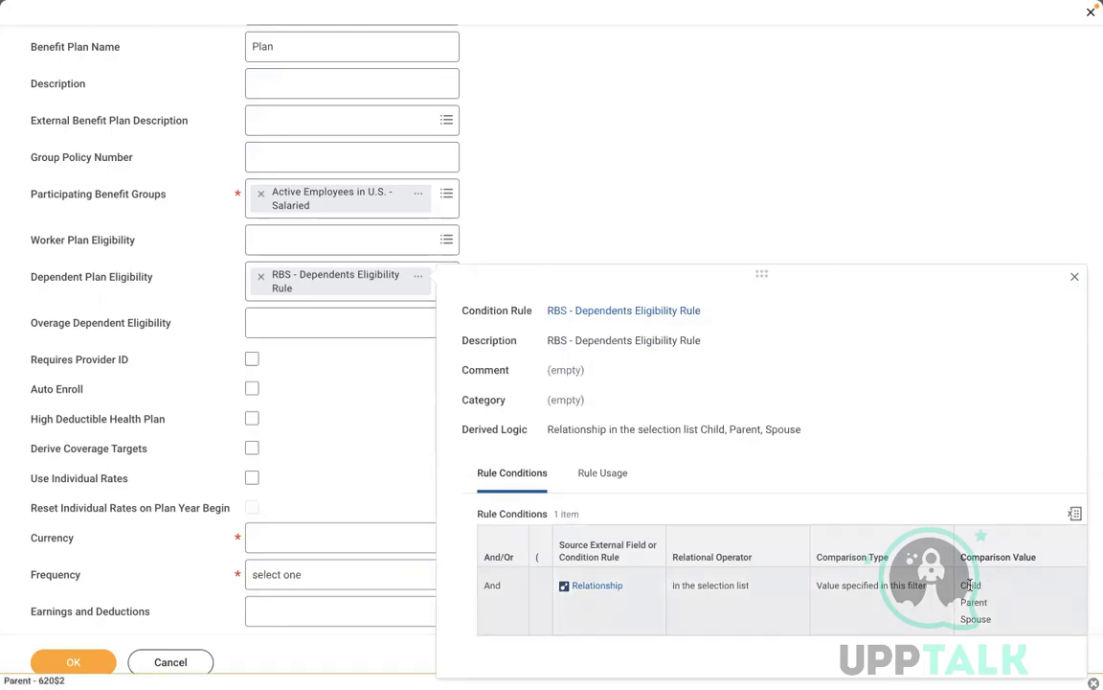
left_click(305, 325)
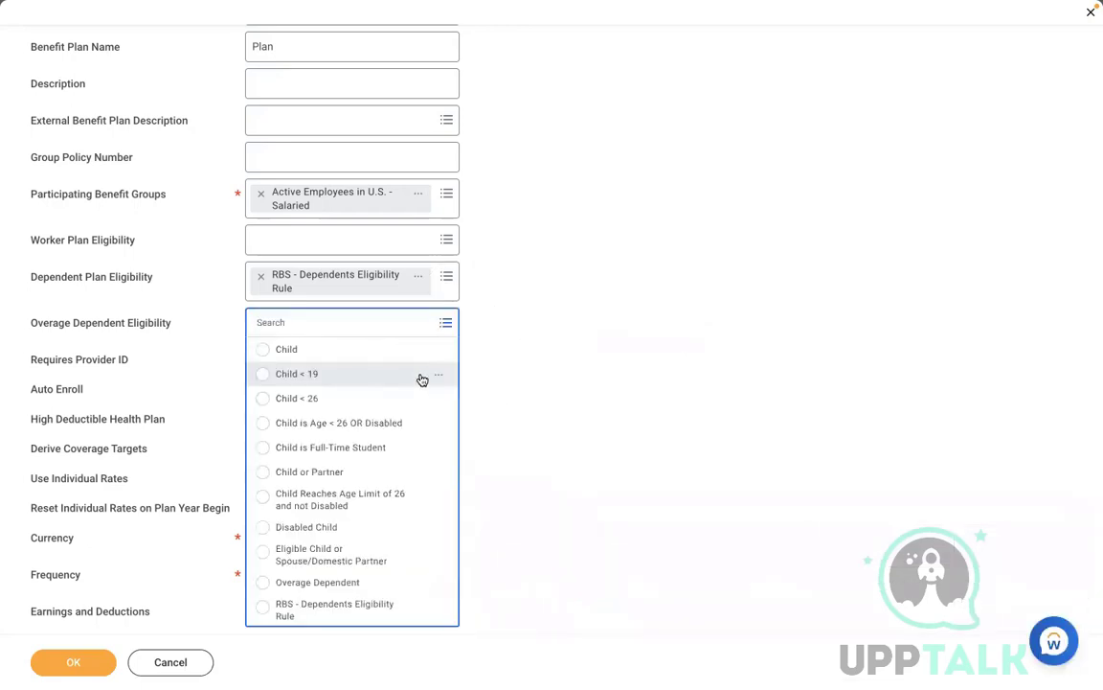
left_click(443, 376)
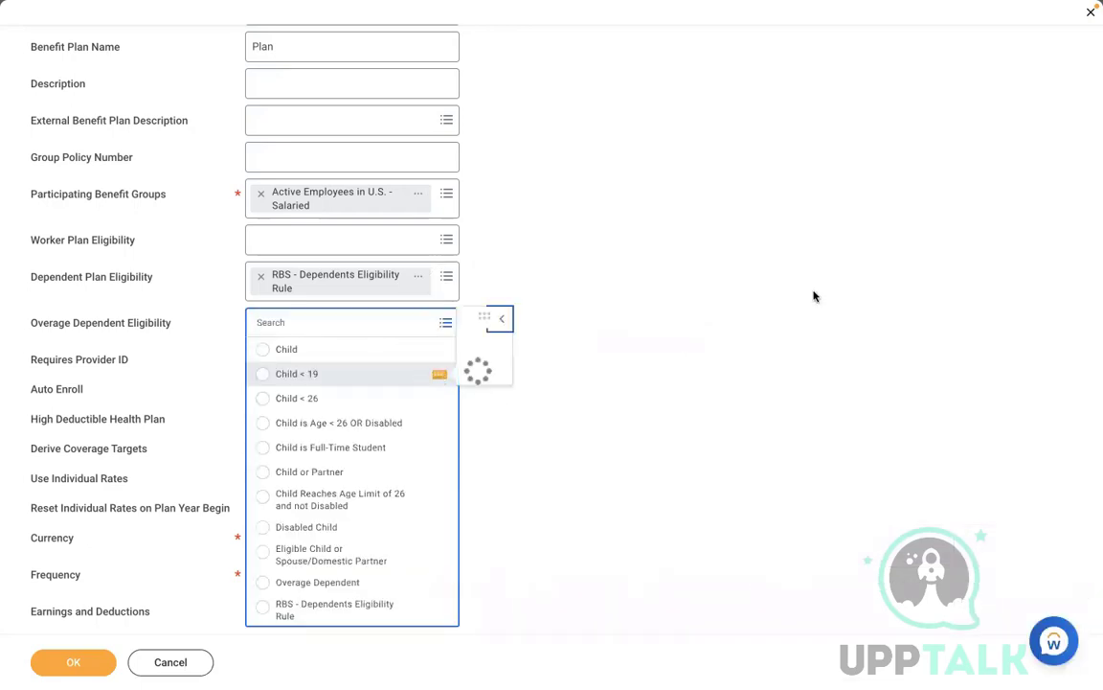
scroll(847, 282, "down", 4)
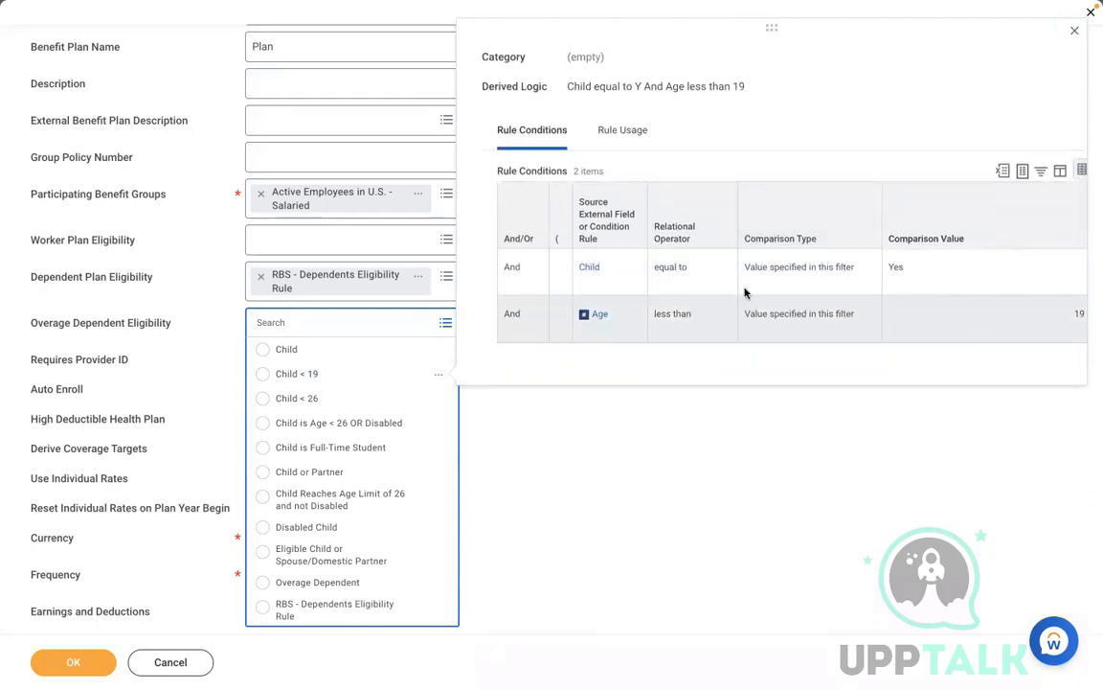
left_click(851, 489)
left_click(766, 440)
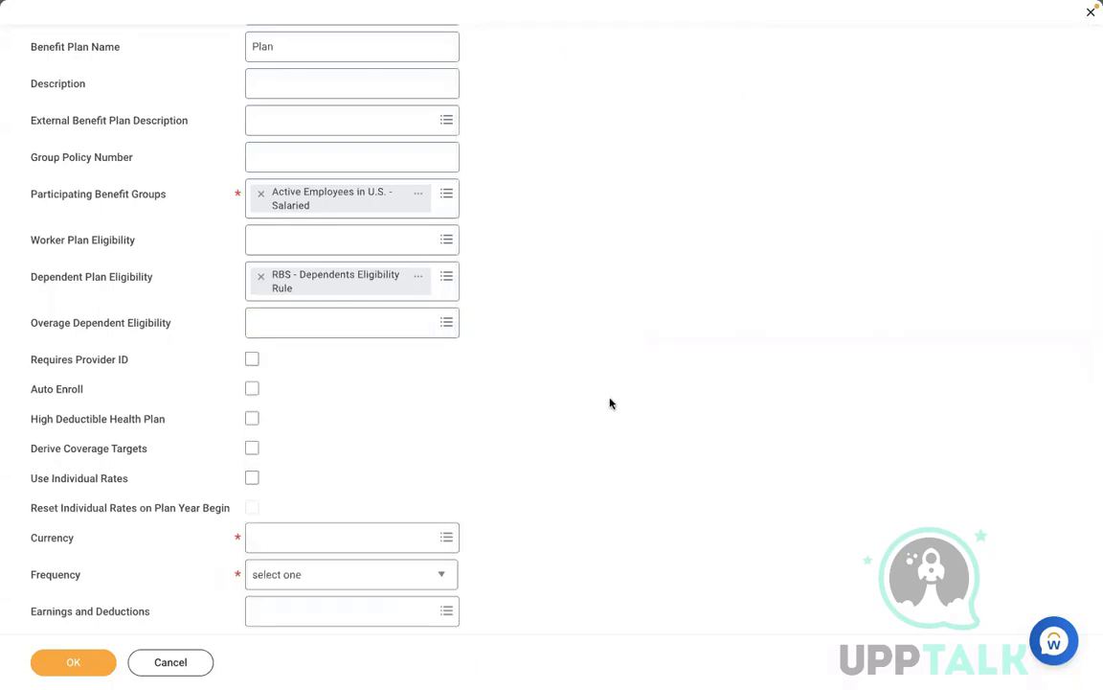
Step: Check Requires Provider ID, leaving High Deductible Health Plan and Use Individual Rates unchecked
left_click(253, 360)
left_click(252, 421)
left_click(252, 423)
mouse_move(252, 481)
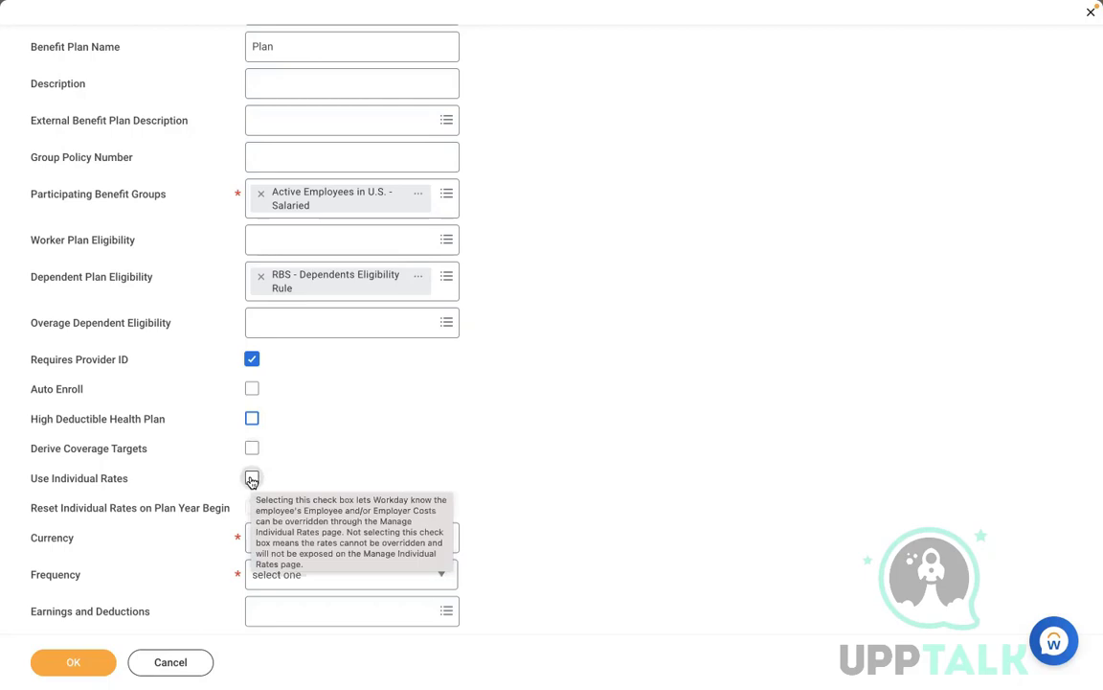
left_click(252, 479)
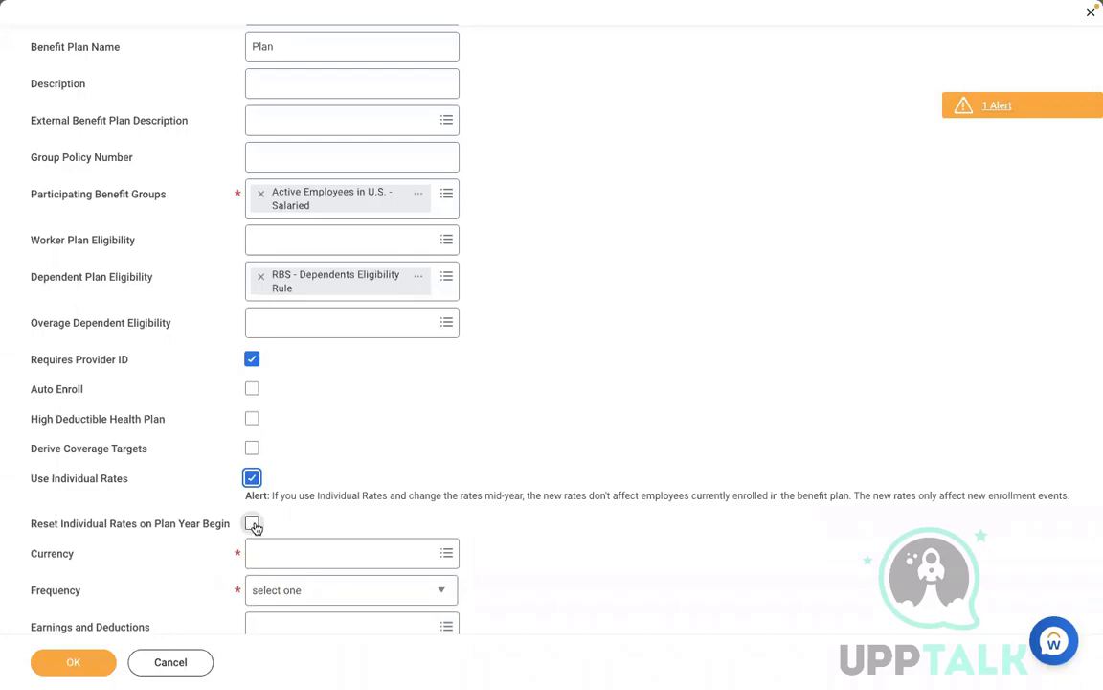
left_click(251, 476)
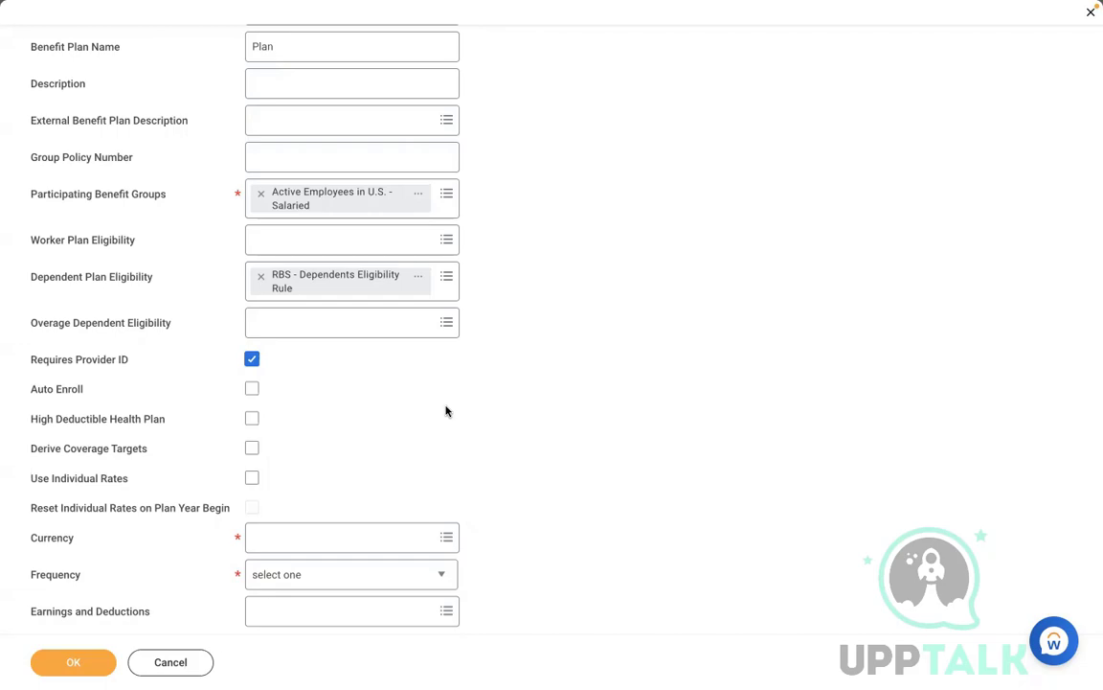
key("ctrl+Left")
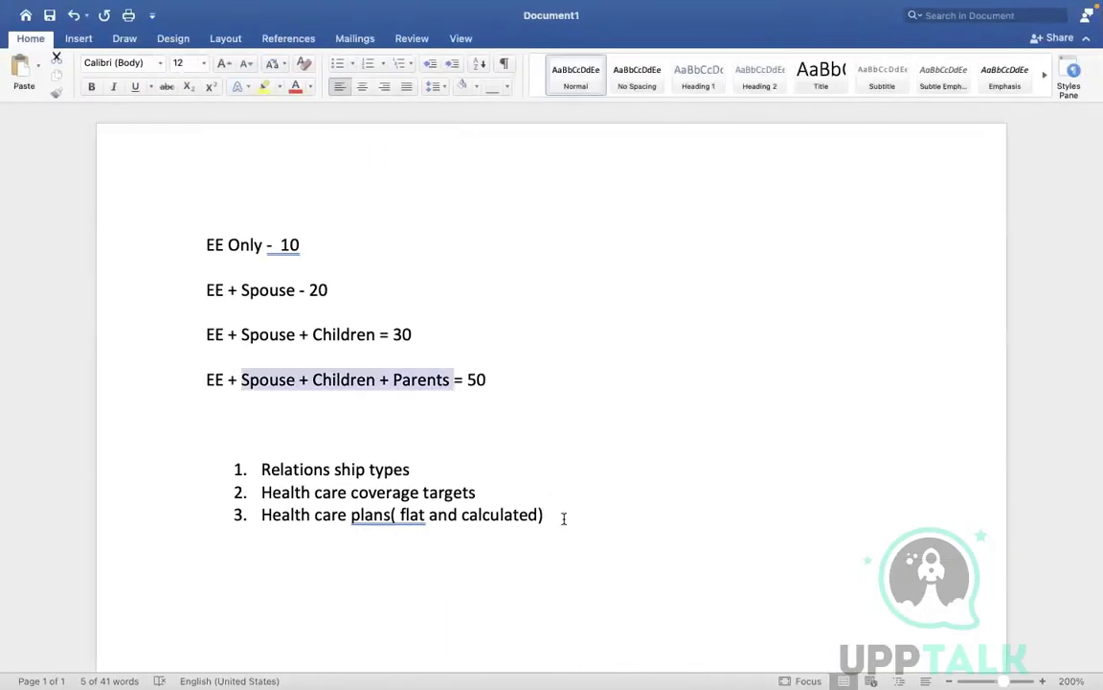
Step: Add a line reading 'Met life Workday Employer' below the numbered list
left_click(563, 518)
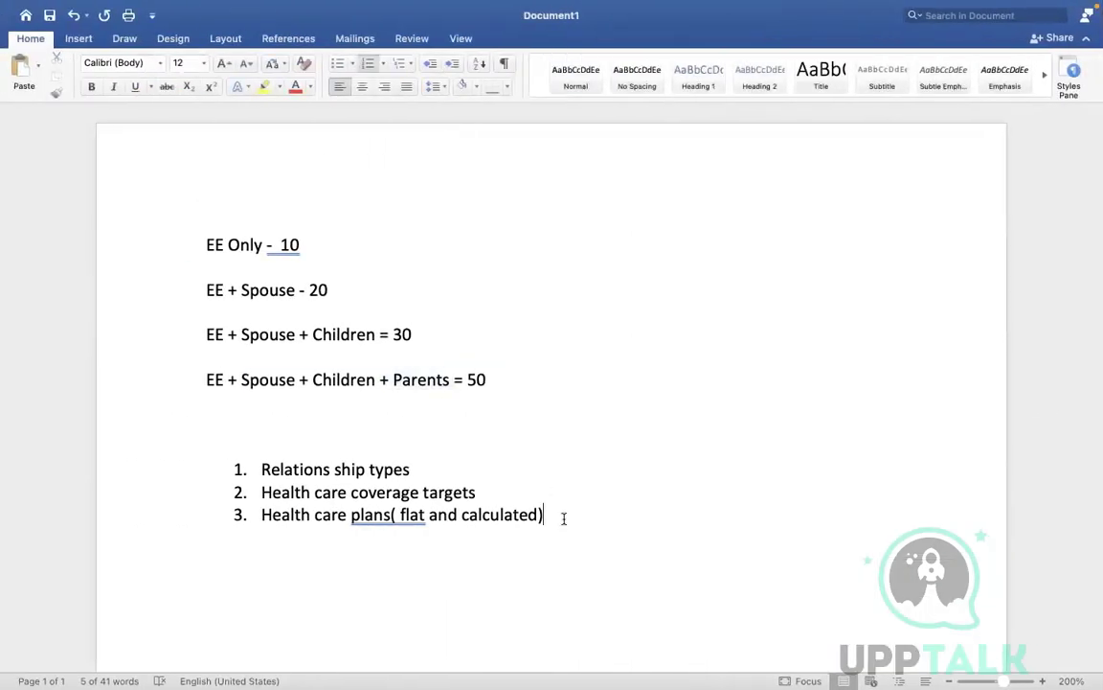
key("Return")
key("Return")
key("Return")
key("Return")
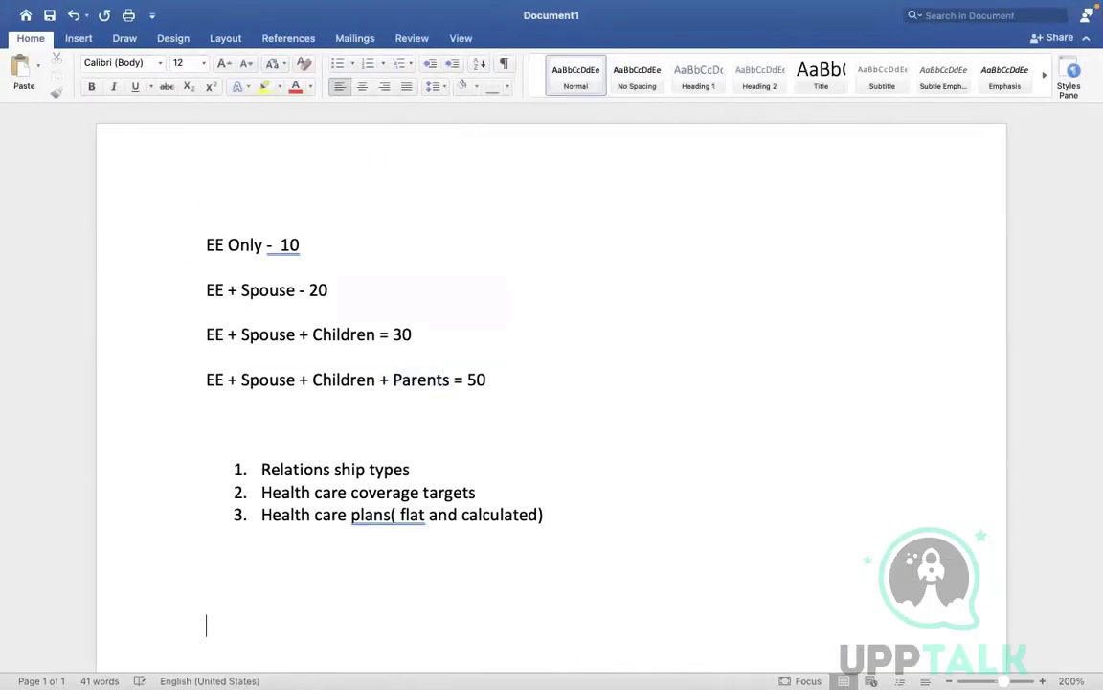
key("Return")
key("Return")
key("Return")
key("Return")
key("Return")
key("Return")
key("Return")
key("Return")
key("Return")
key("Return")
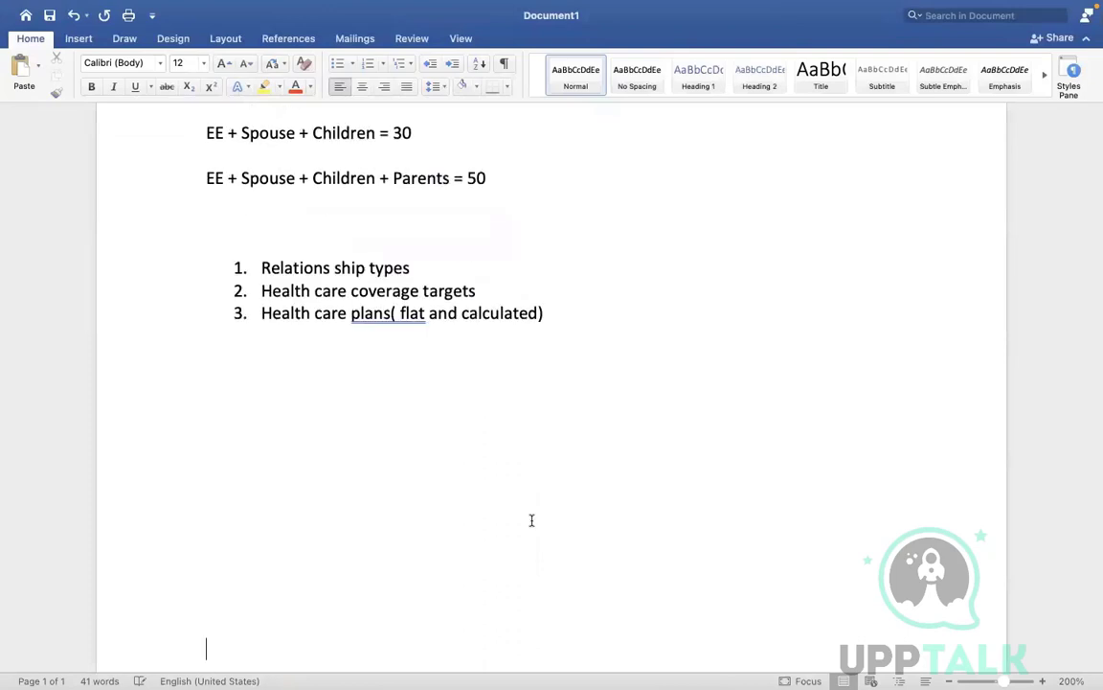
left_click(256, 456)
type("Met life             W")
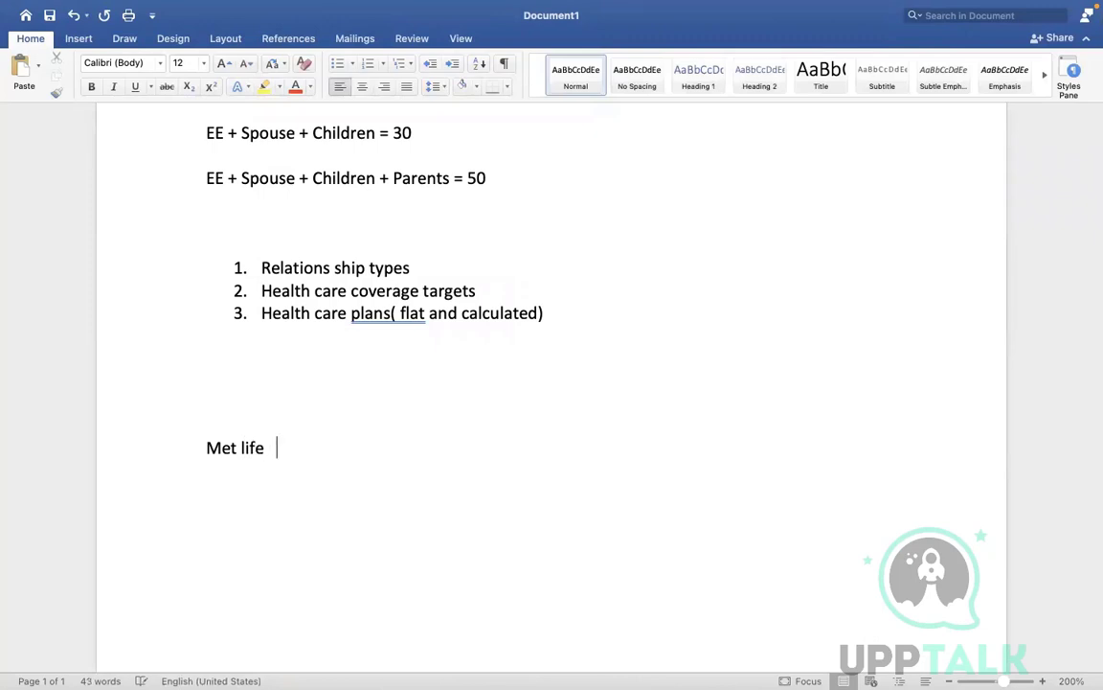
type("orkday ")
type("          E")
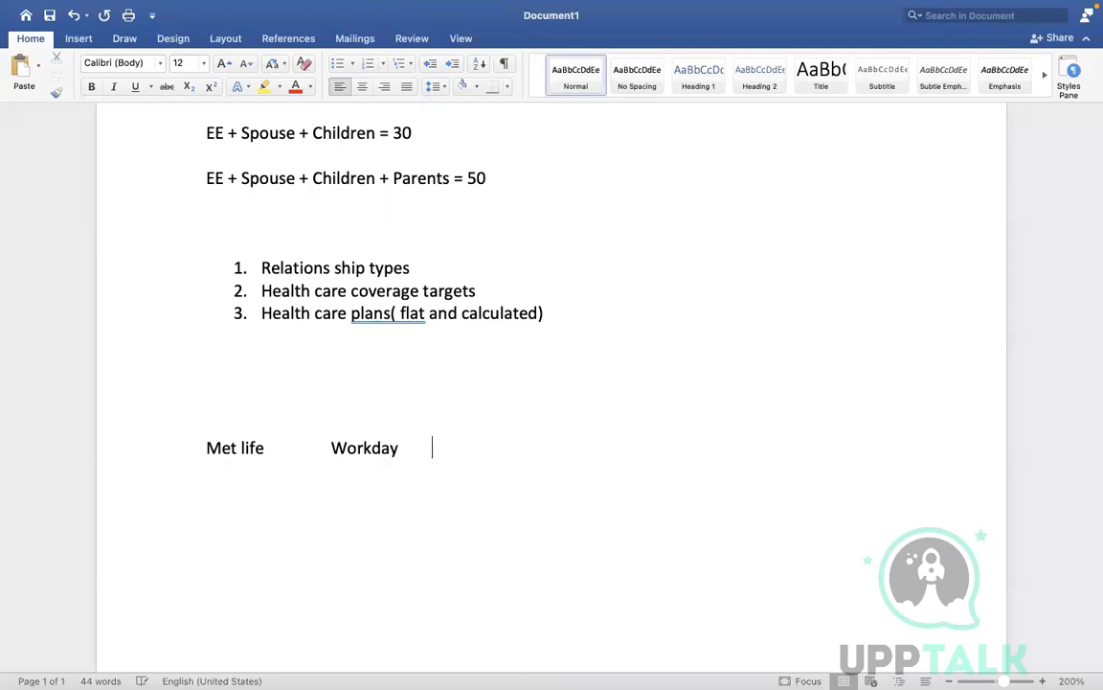
type("mpo")
key("BackSpace")
key("BackSpace")
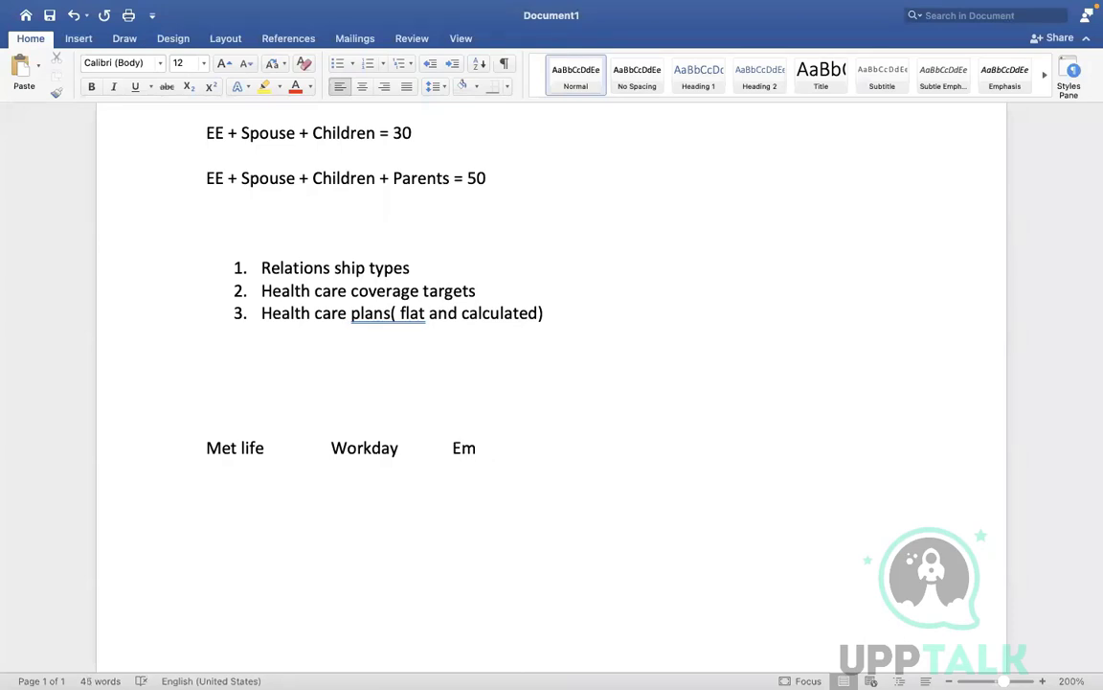
type("ployer")
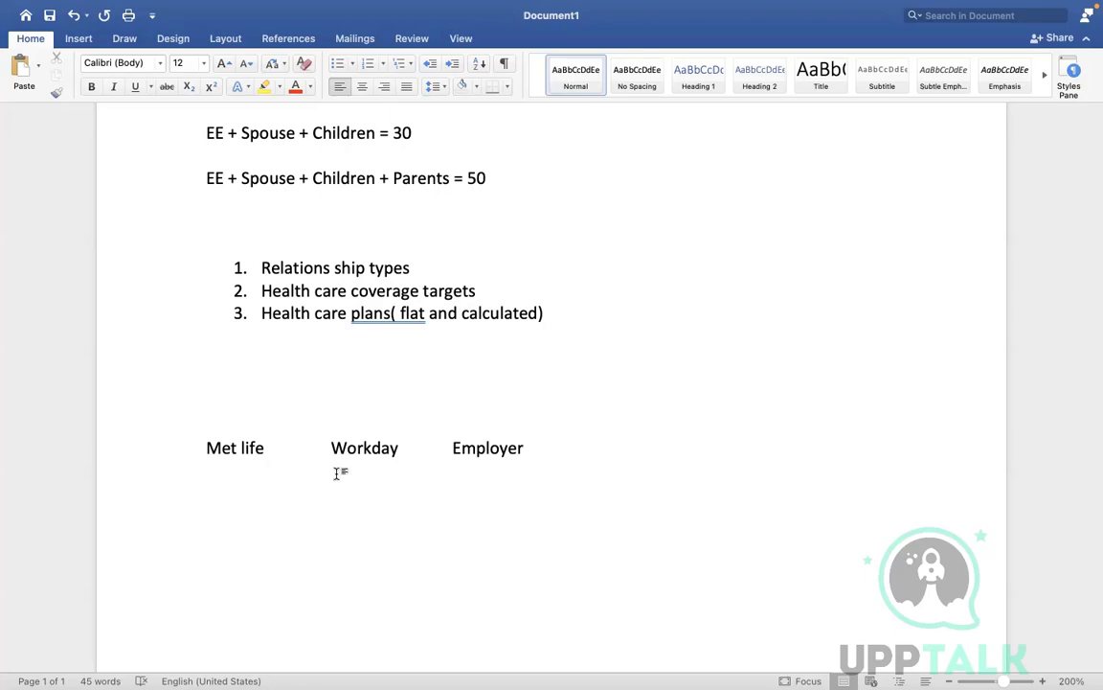
Step: Start a new empty line below the 'Met life Workday Employer' row in the Word notes
key("Return")
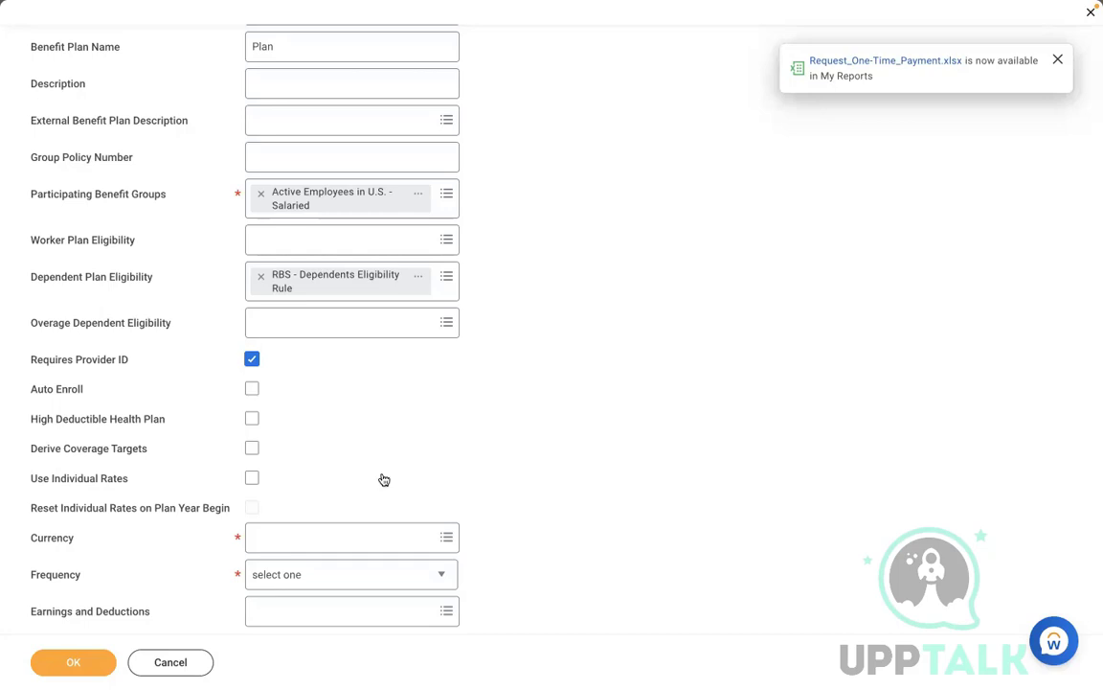
Step: Expand Benefits Rates and Eligibility and set the plan Currency to USD
scroll(385, 480, "down", 3)
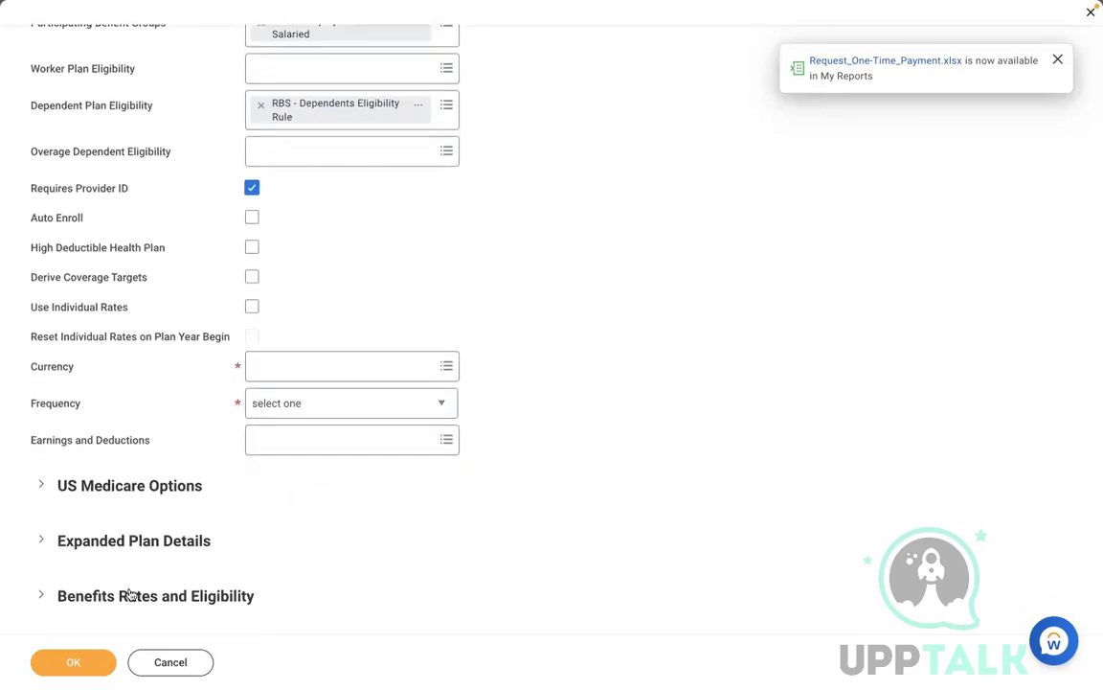
left_click(130, 595)
scroll(734, 428, "down", 1)
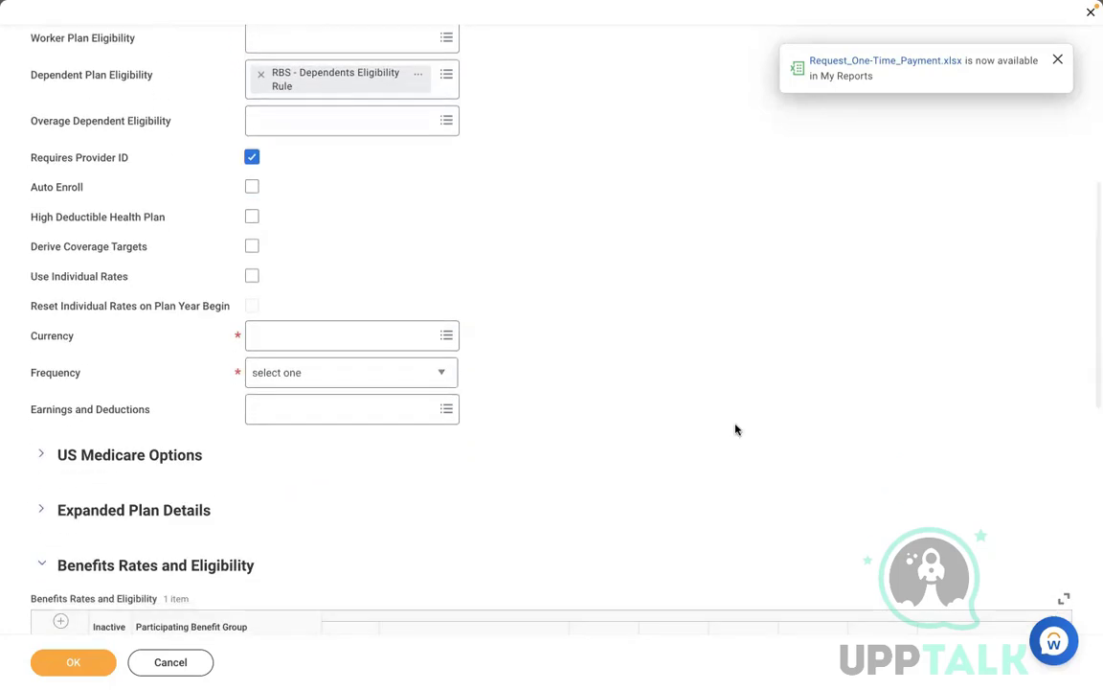
scroll(735, 429, "up", 2)
scroll(736, 429, "up", 1)
left_click(343, 426)
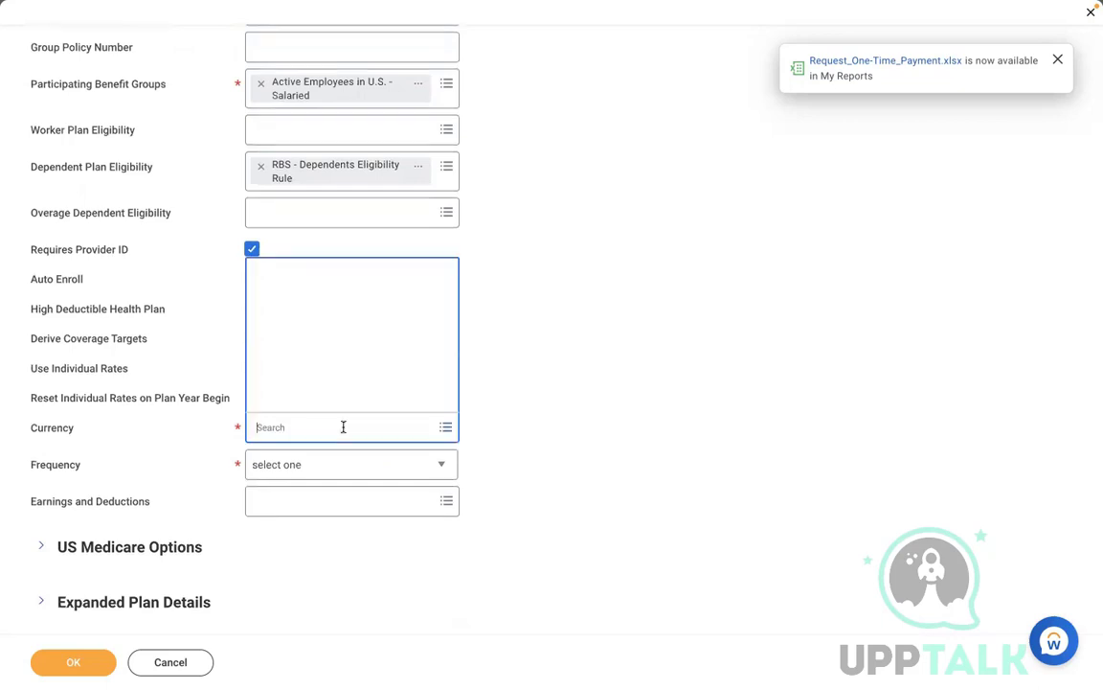
type("usd")
key("Return")
left_click(242, 421)
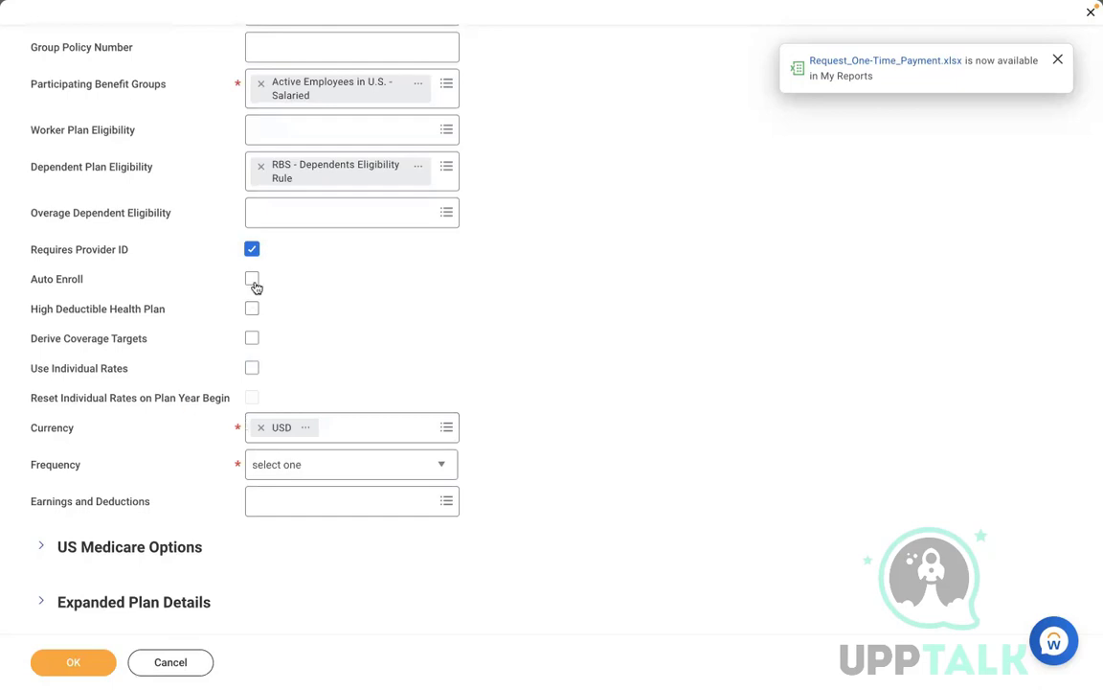
Step: Leave Use Individual Rates off after toggling it, and dismiss the report-ready notification
left_click(253, 373)
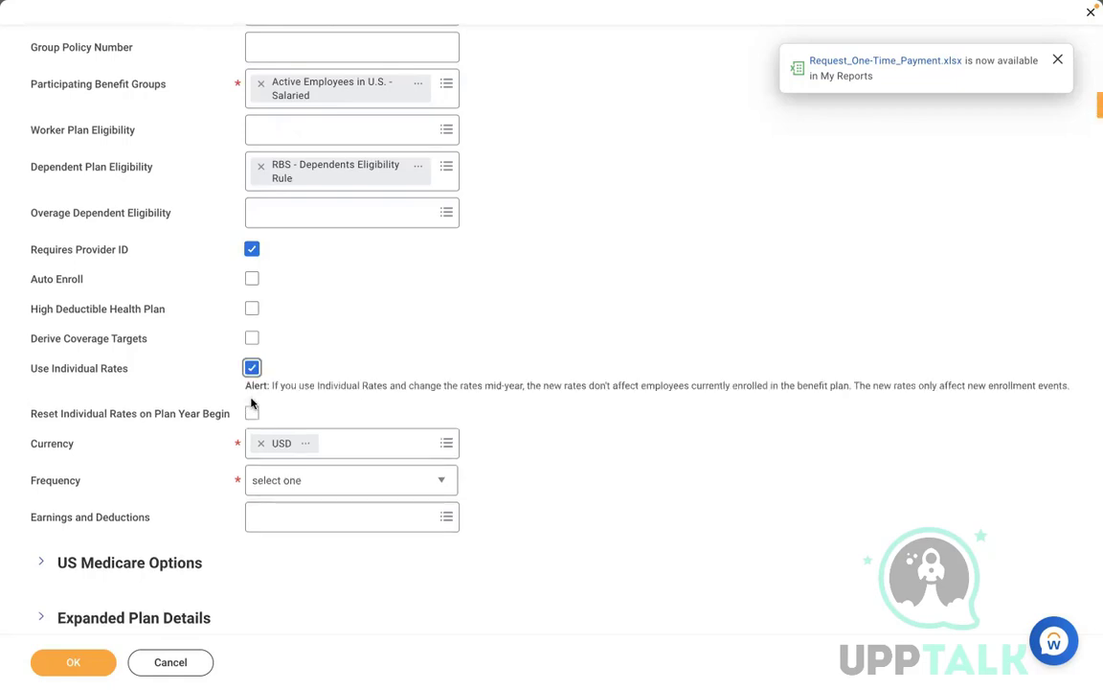
left_click(252, 368)
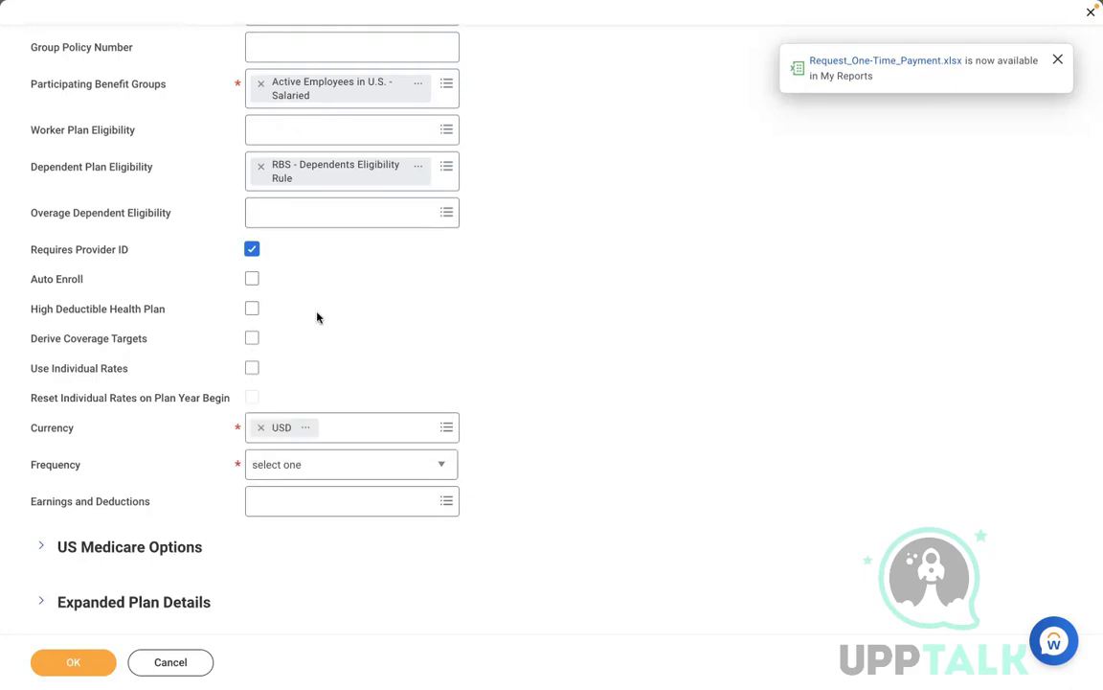
left_click(1058, 61)
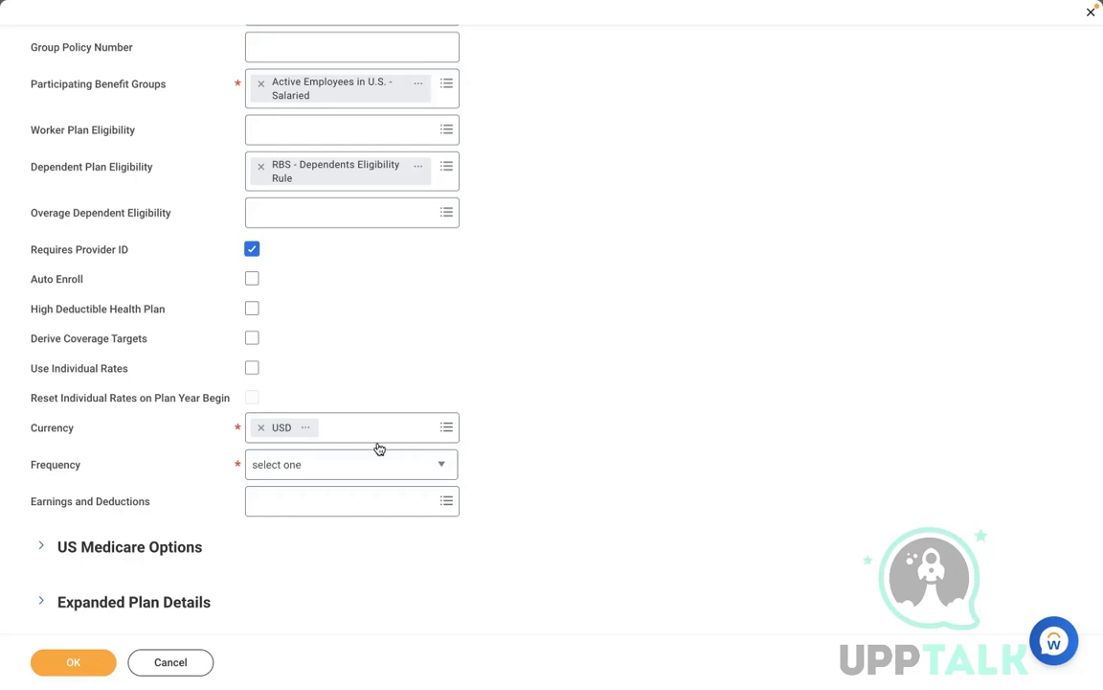
Step: Set Frequency to Monthly and expand US Medicare Options, leaving Medicare Coverage Type blank
left_click(317, 469)
left_click(317, 470)
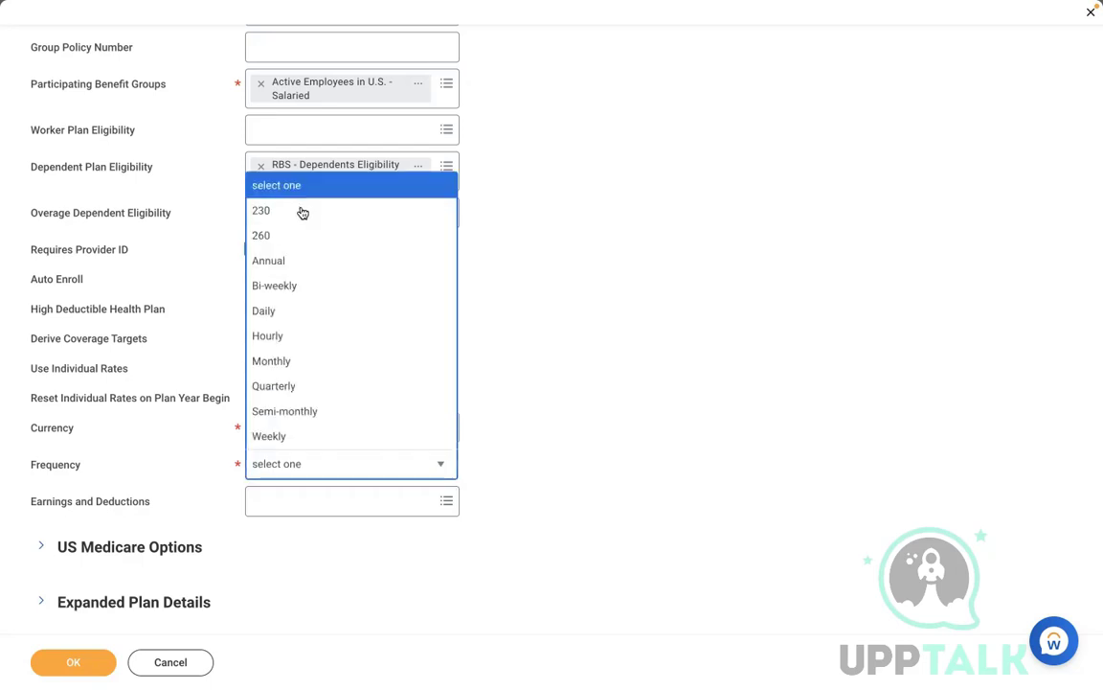
left_click(281, 361)
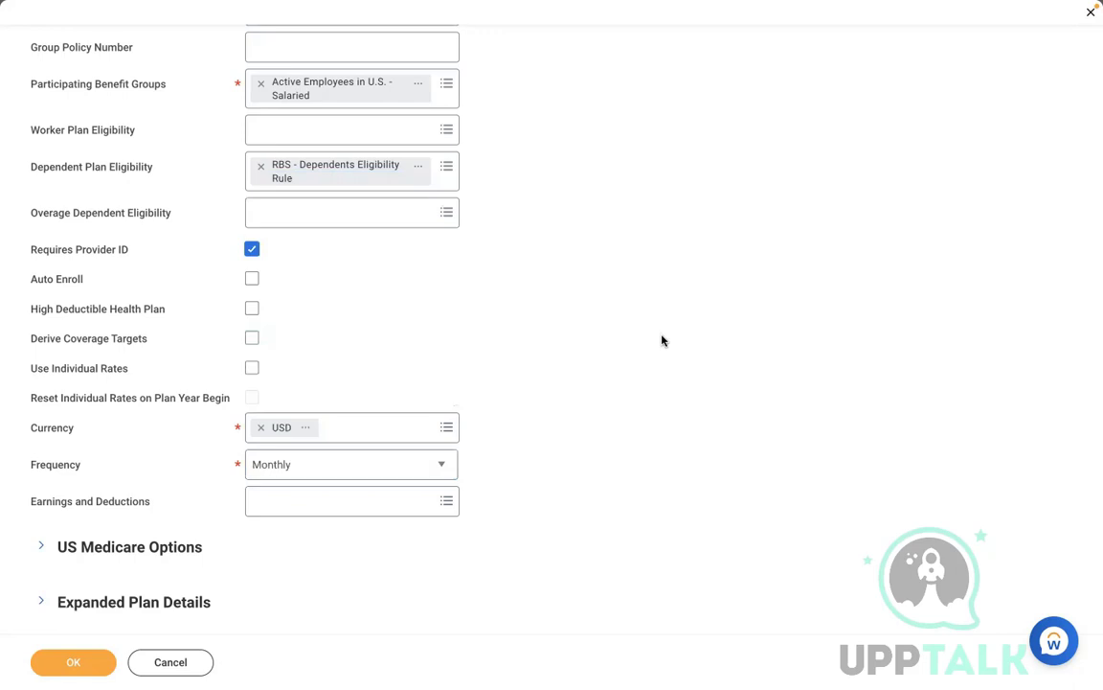
scroll(662, 341, "down", 5)
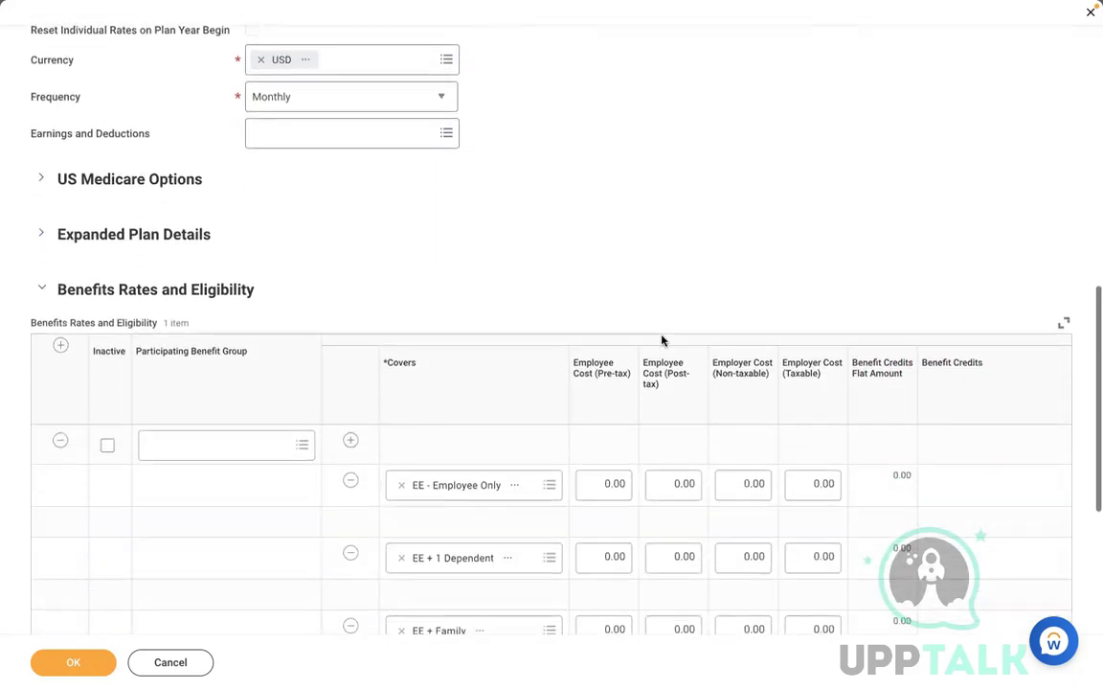
left_click(39, 181)
left_click(216, 216)
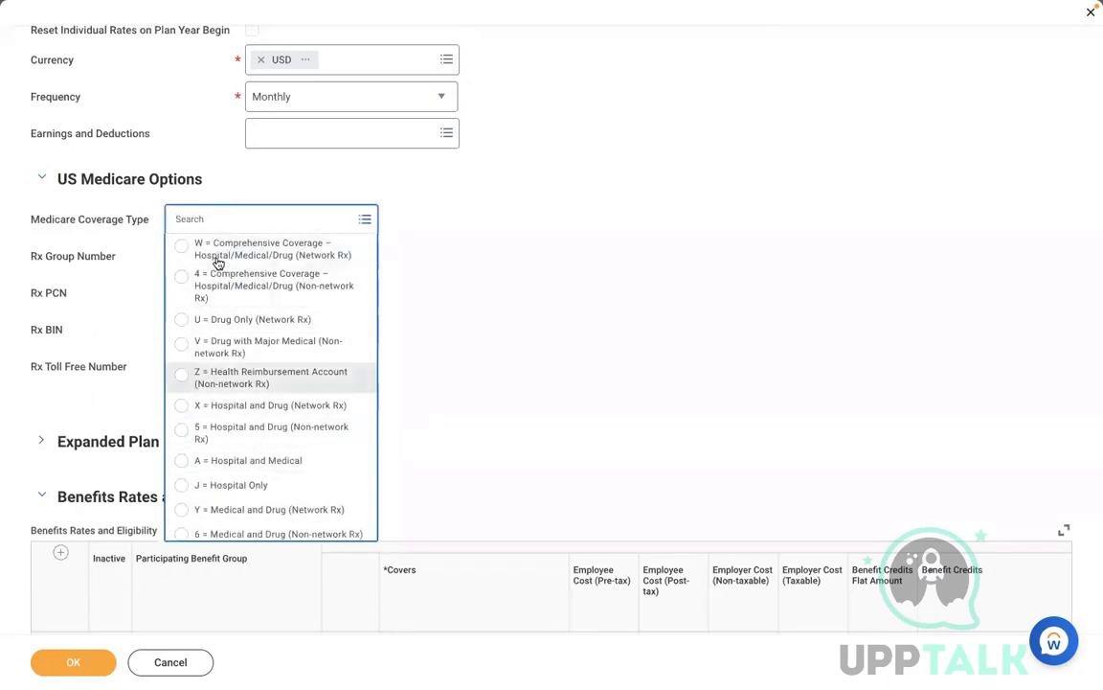
left_click(493, 293)
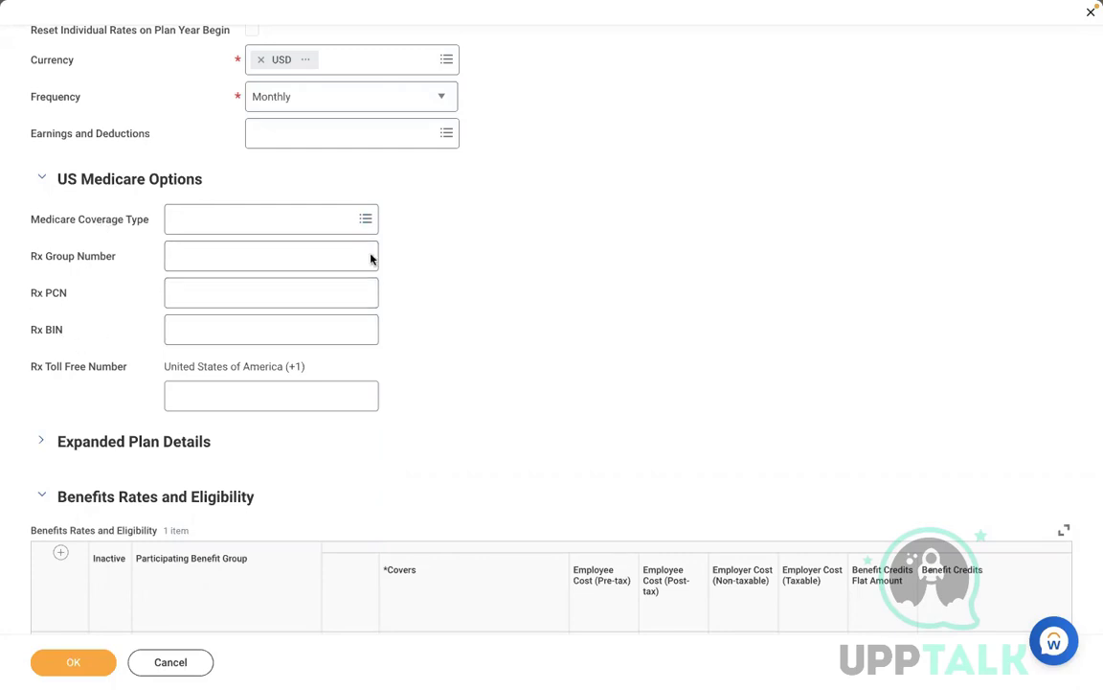
Step: Write 'Please enroll, spouse, children or parents in this Health care plan...' ending 'reach out to Benefit Admin' as Additional Information Text
scroll(480, 353, "down", 1)
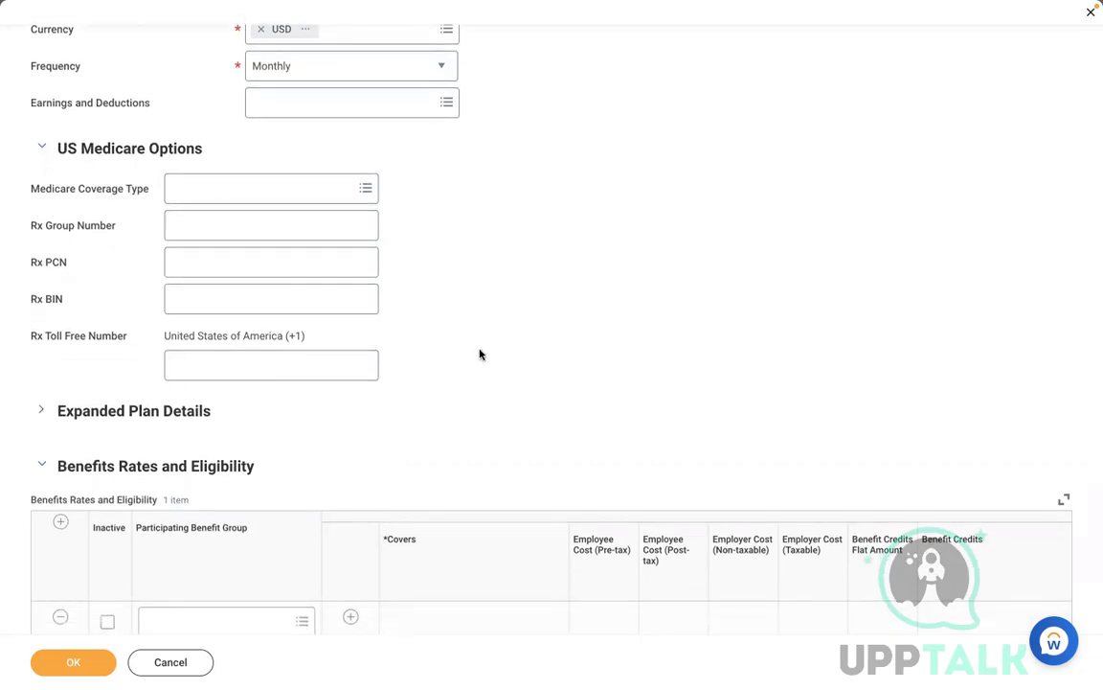
scroll(367, 245, "down", 2)
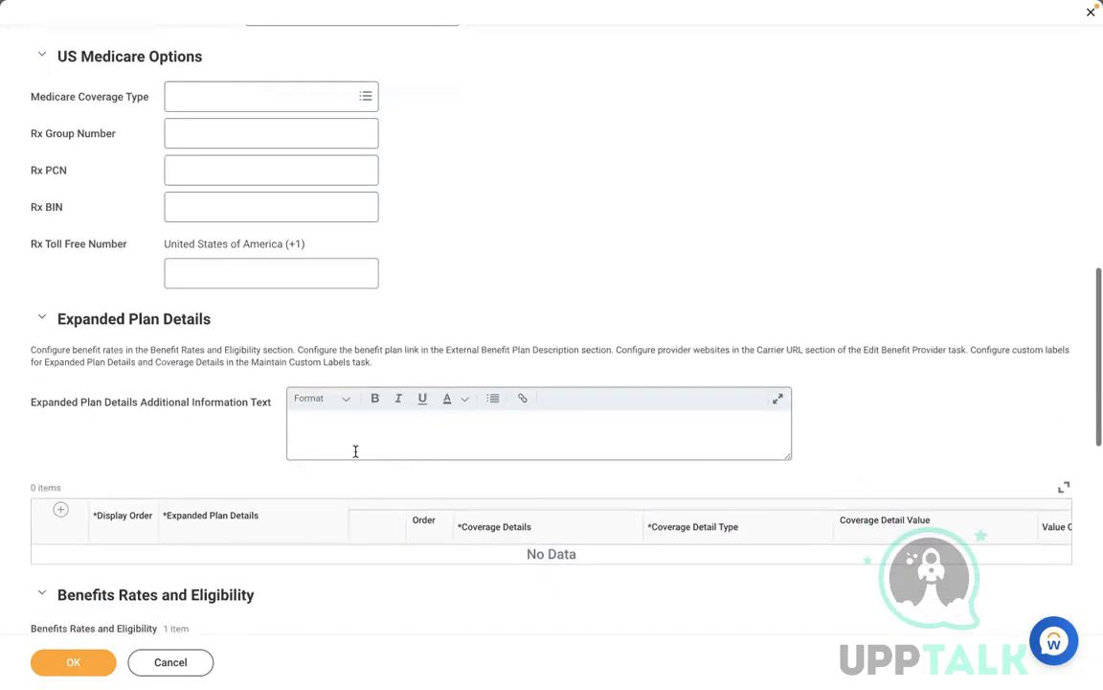
left_click(334, 444)
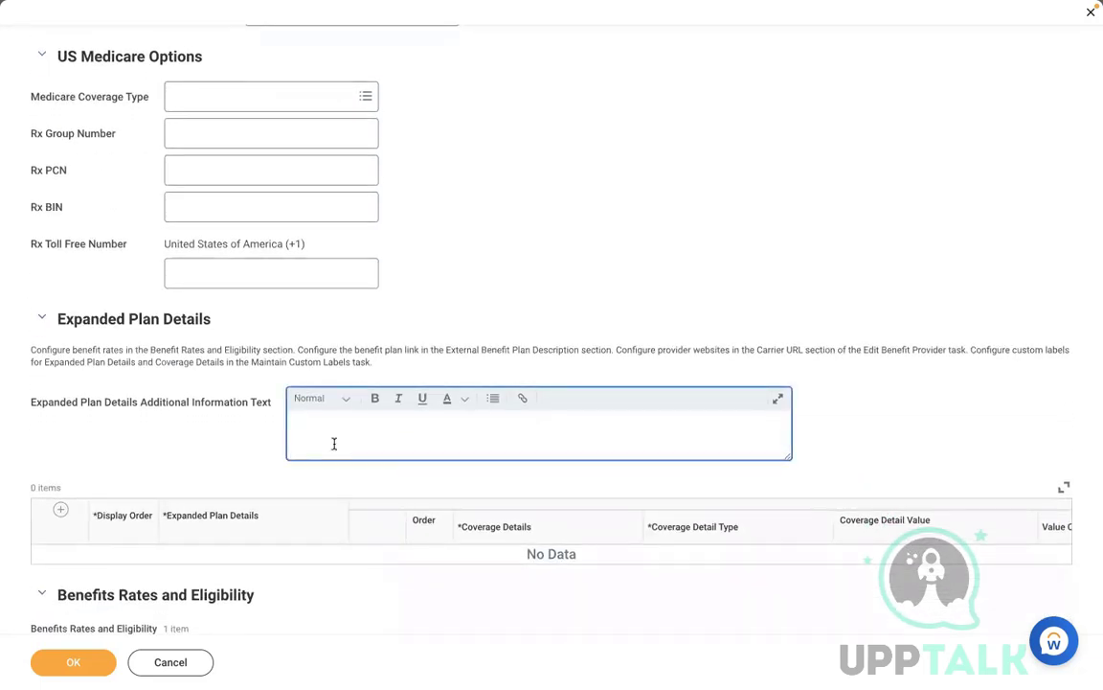
type("Please enroll, spouse, children or parents ")
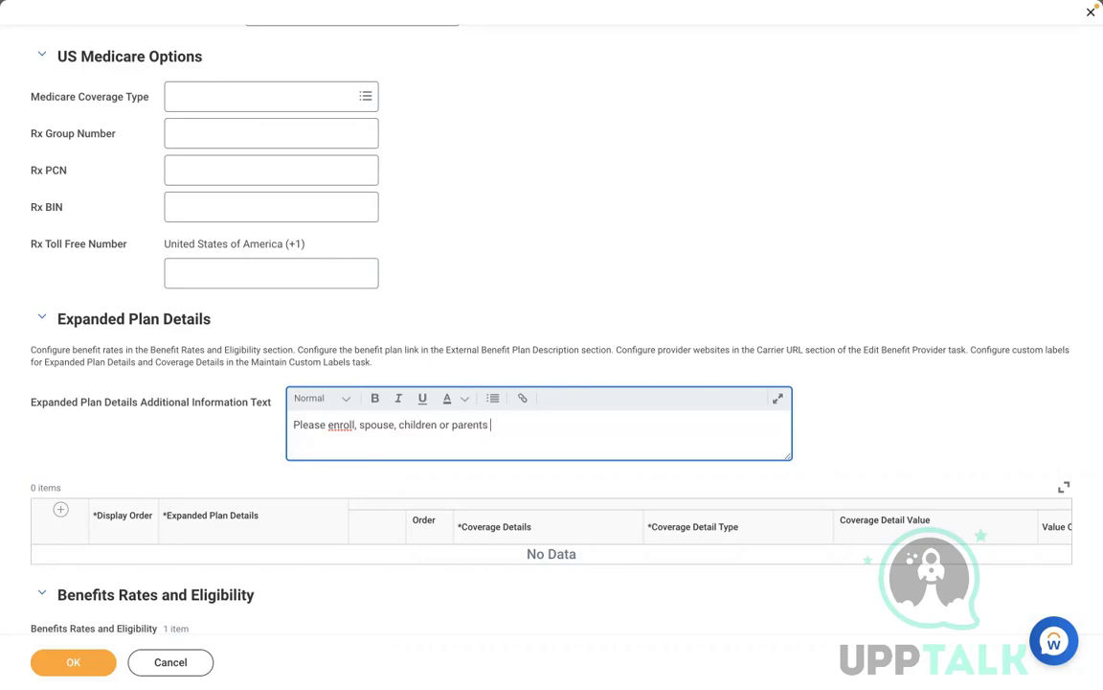
type("in this Health care plan")
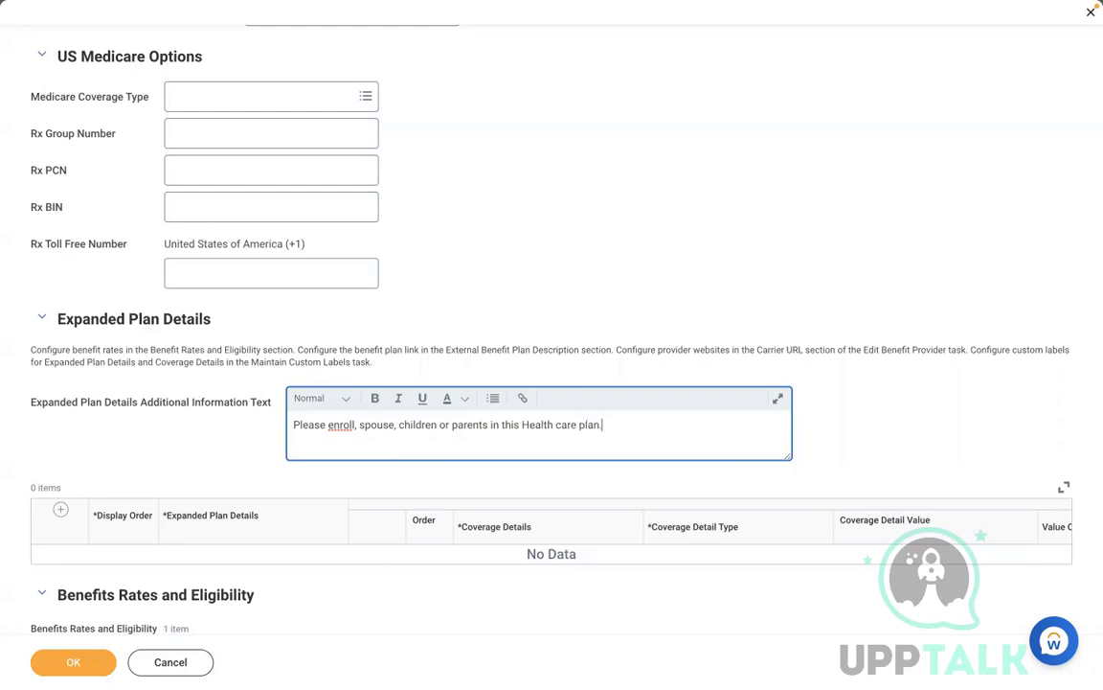
type(". if you have any question")
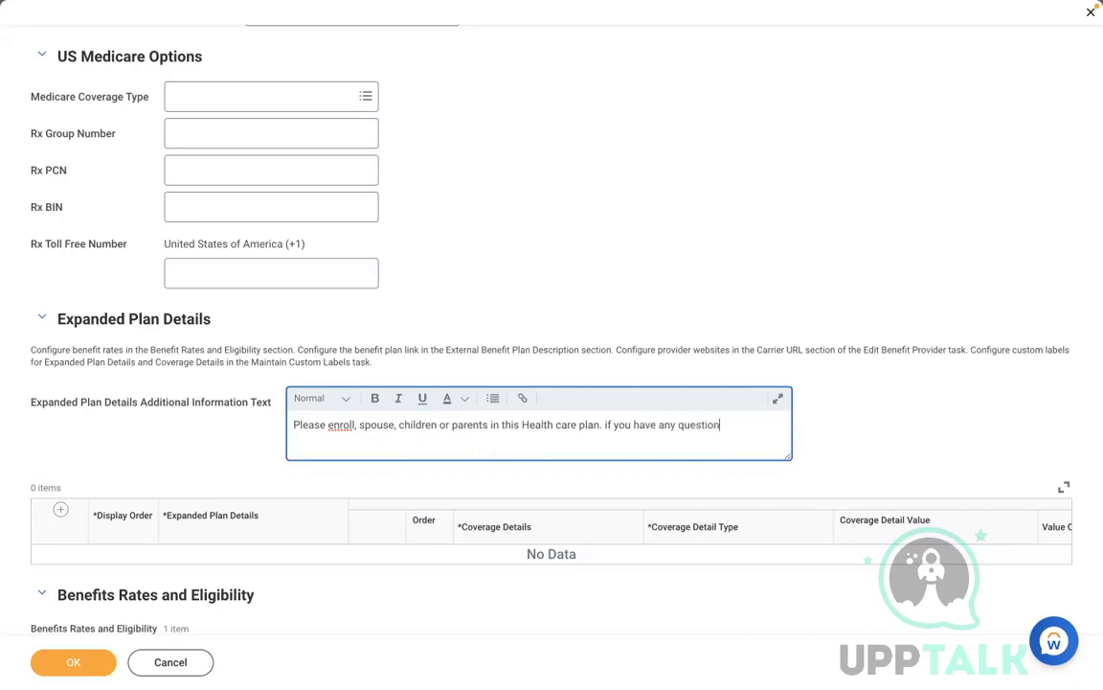
type("s please reachout to")
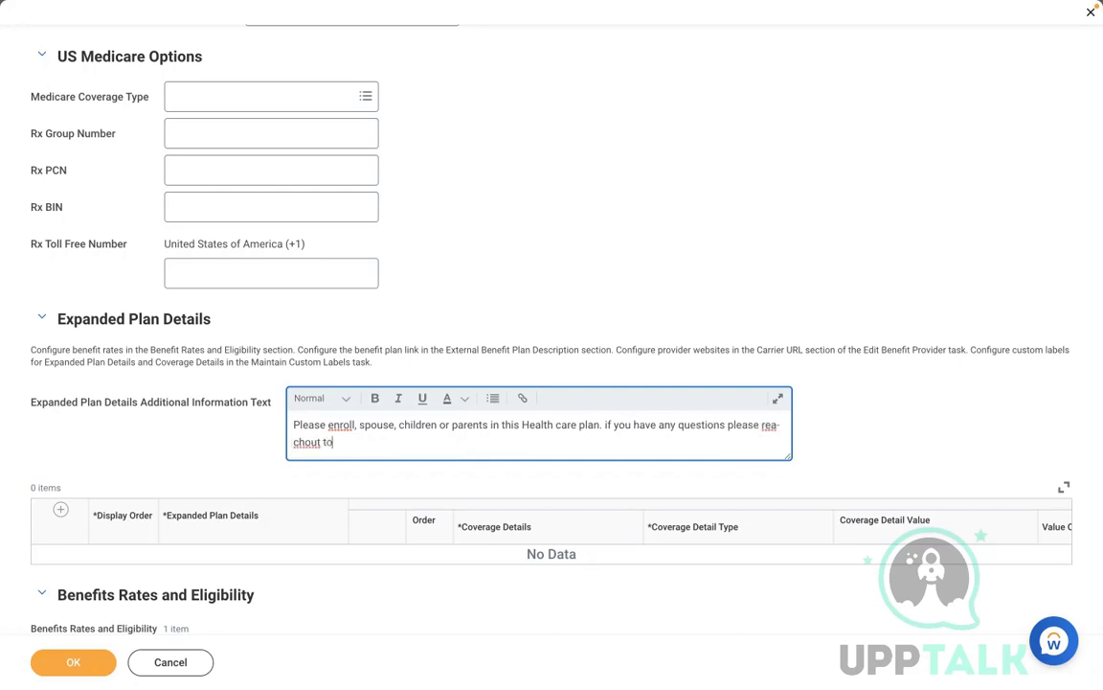
key("BackSpace")
key("BackSpace")
key("BackSpace")
key("BackSpace")
key("BackSpace")
key("BackSpace")
type("out to Benefit Admin.")
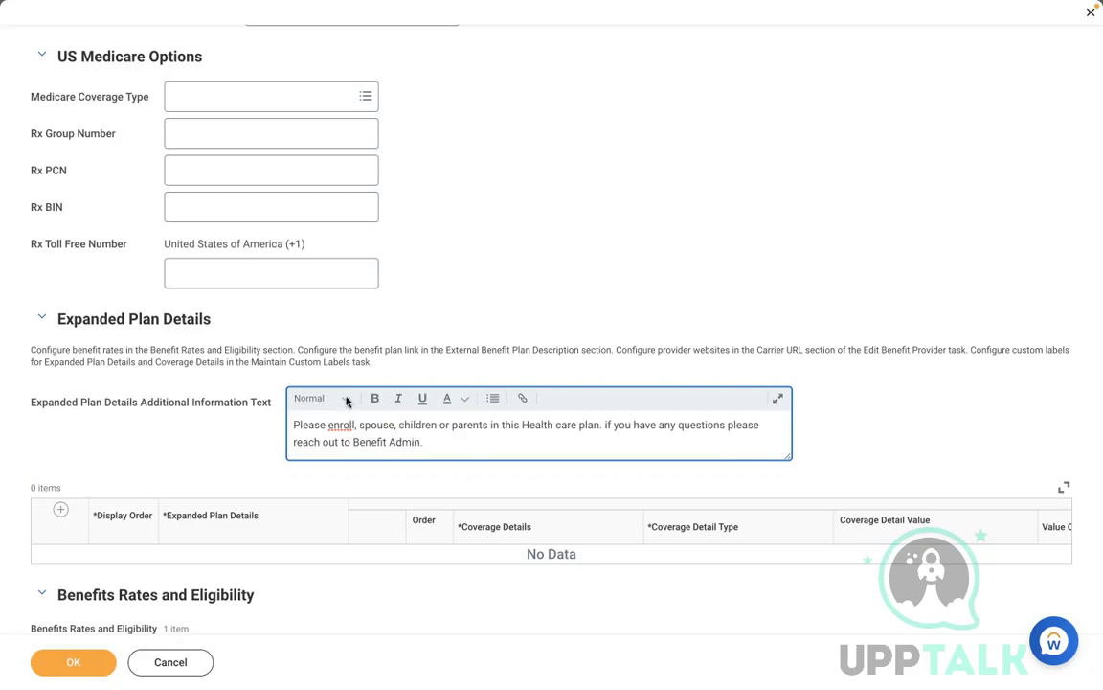
left_click(855, 420)
scroll(855, 419, "down", 3)
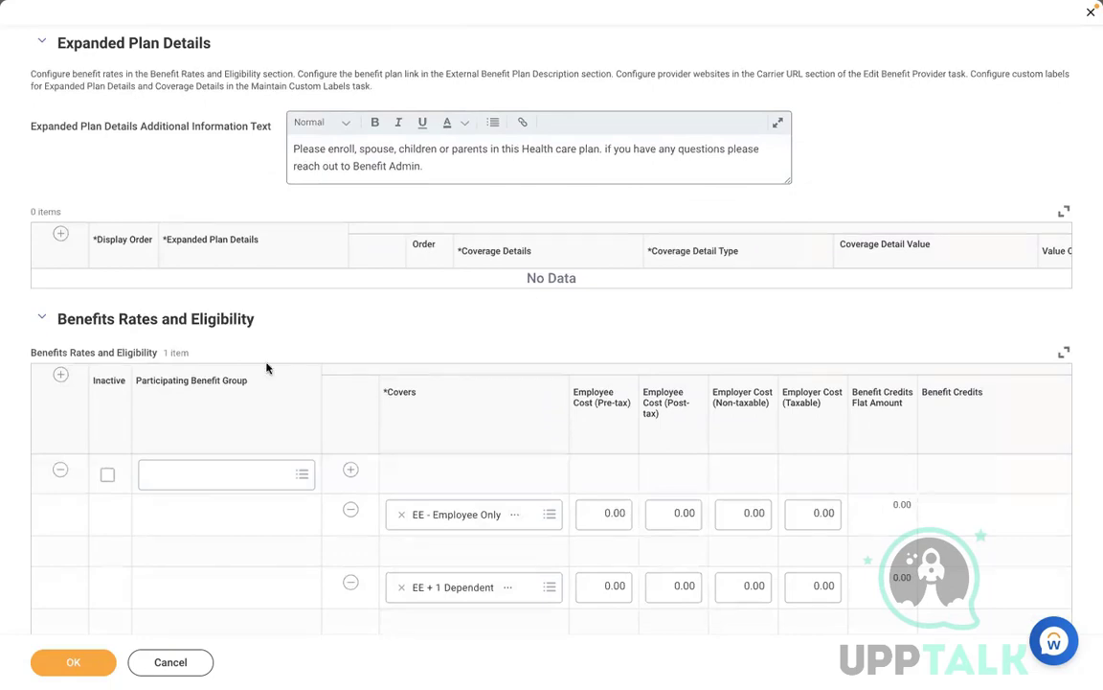
Step: Set the participating benefit group to Active Employees in U.S. - Salaried
left_click(60, 234)
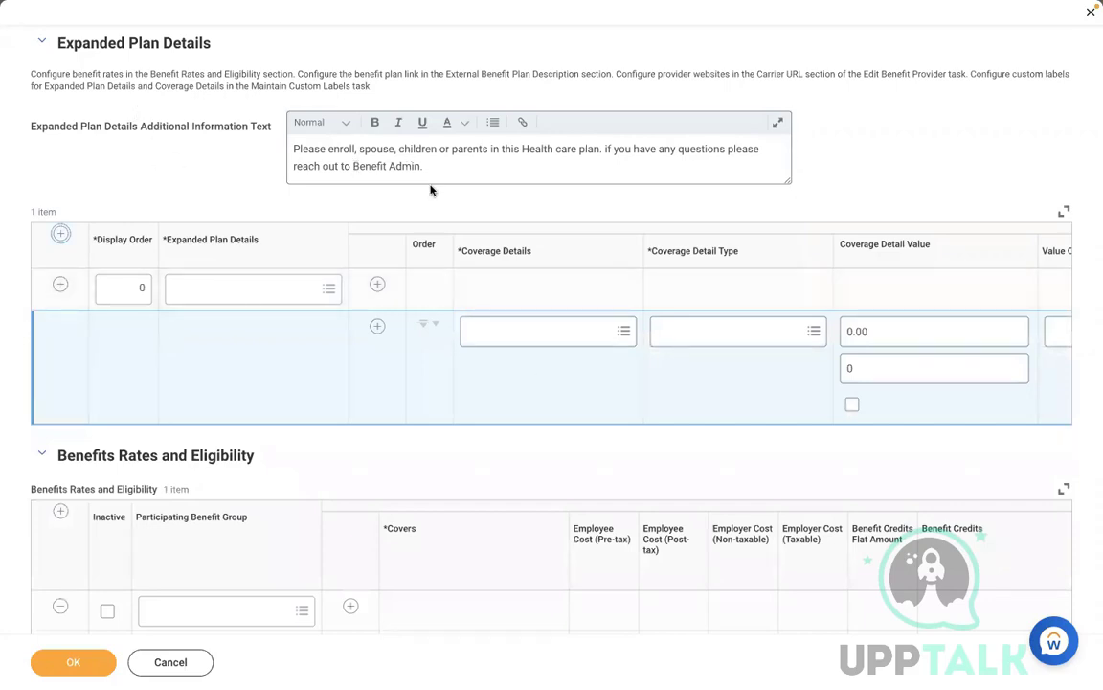
left_click(61, 287)
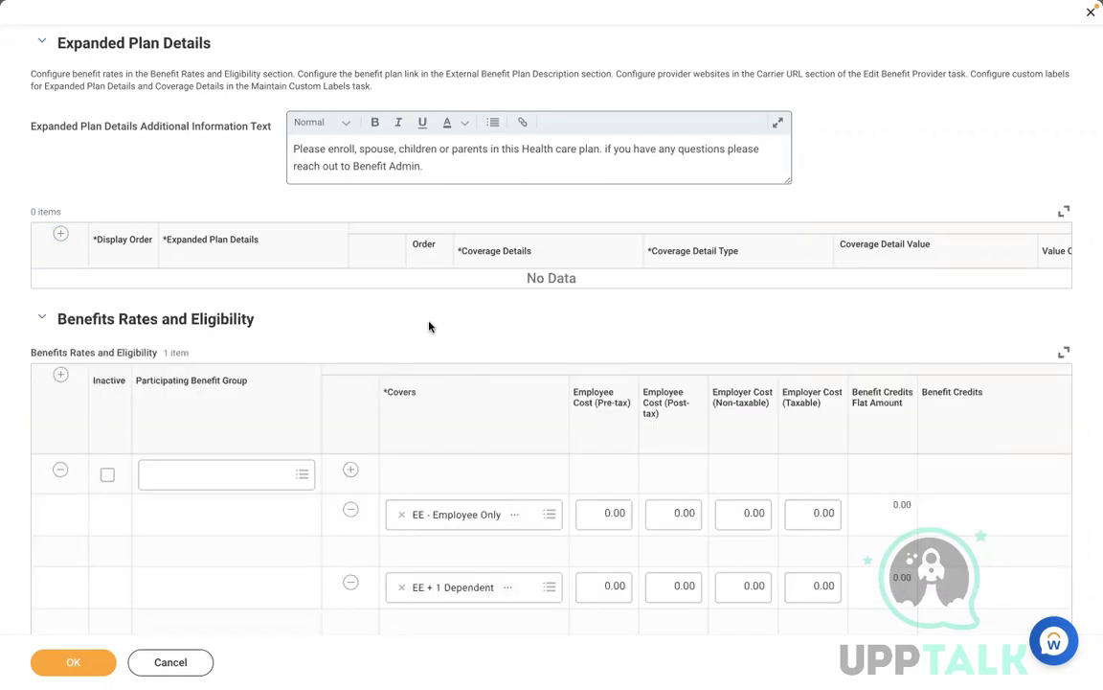
scroll(430, 326, "down", 3)
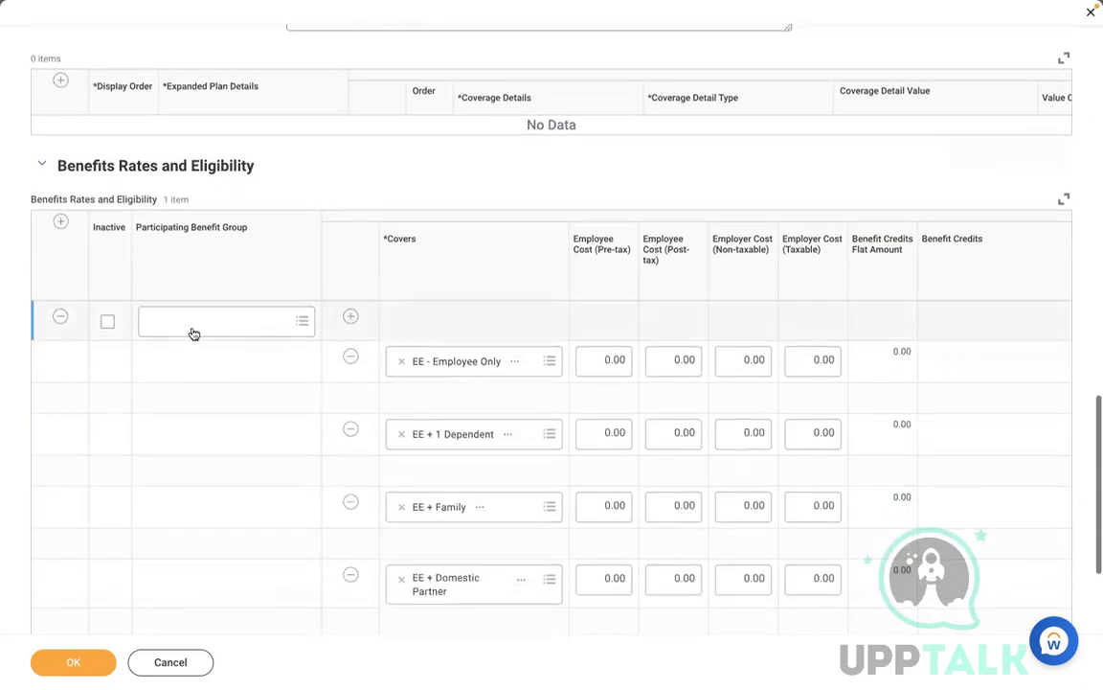
left_click(192, 322)
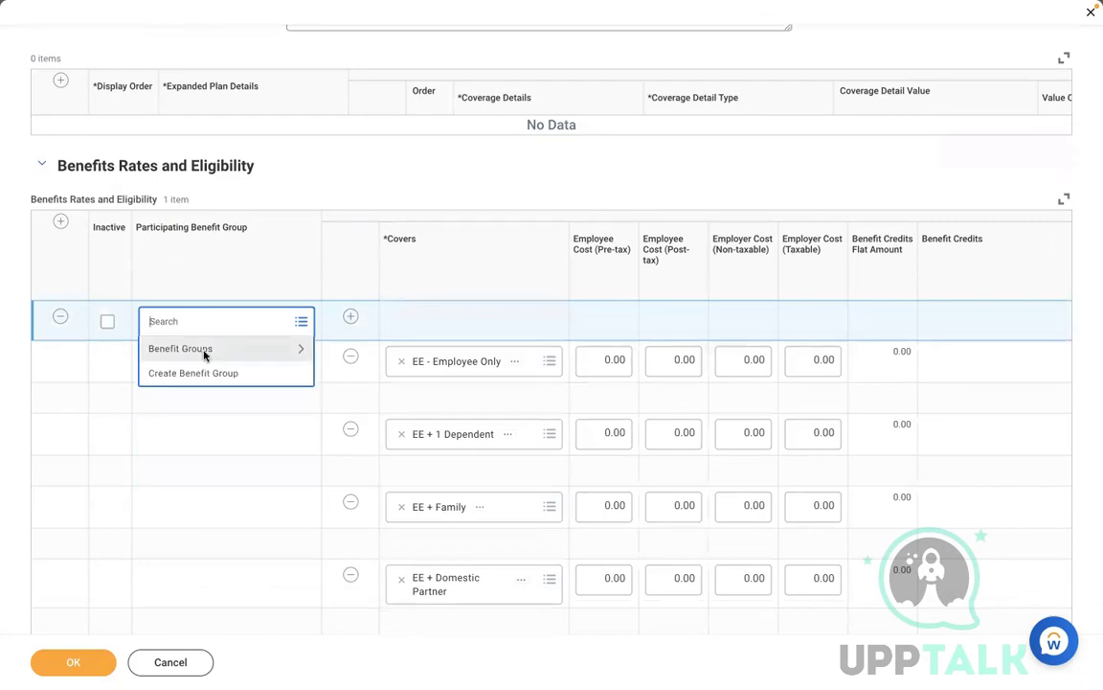
left_click(203, 351)
left_click(192, 386)
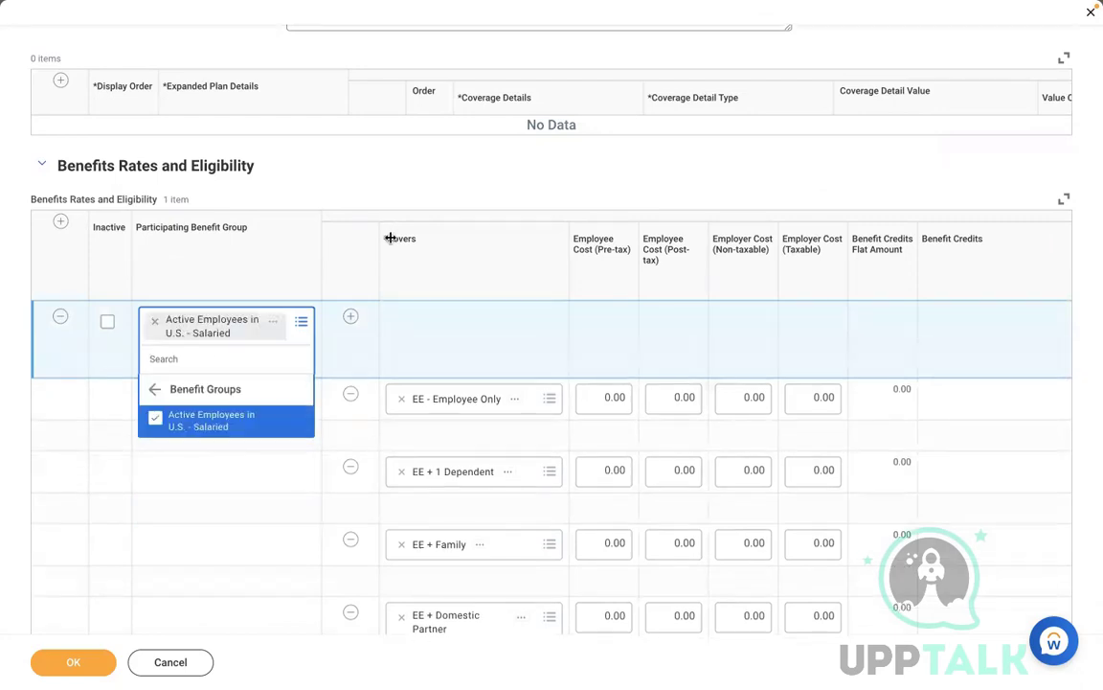
left_click(409, 196)
scroll(407, 196, "down", 4)
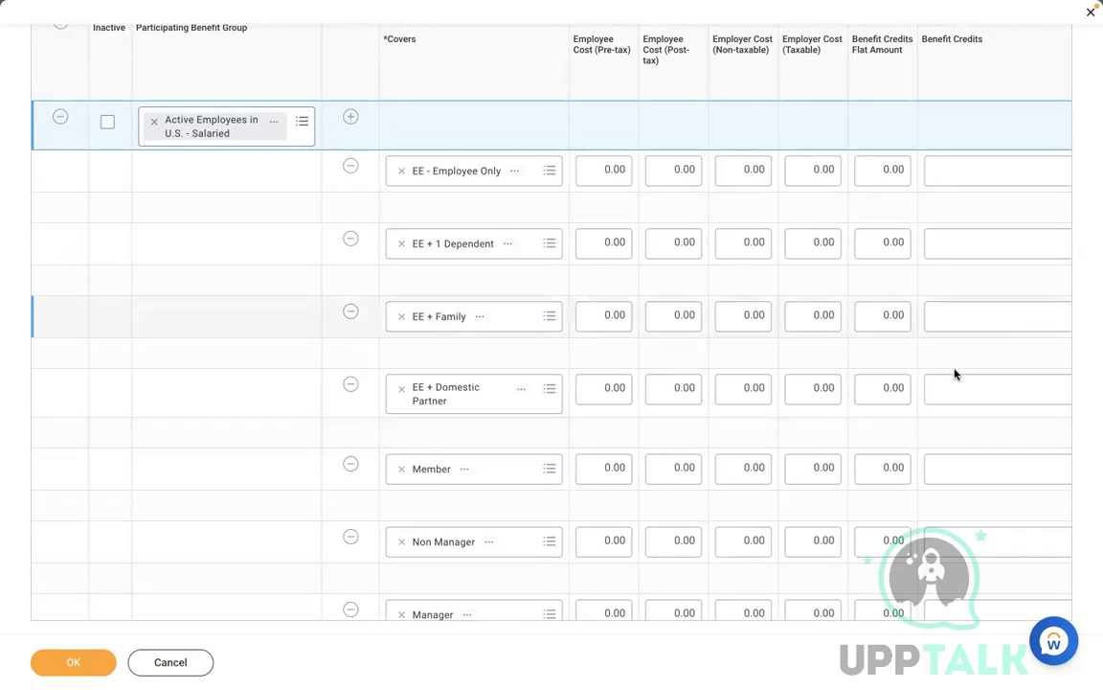
Step: Remove the Member, Manager and EE + Family coverage tiers from the salaried rates
left_click(193, 462)
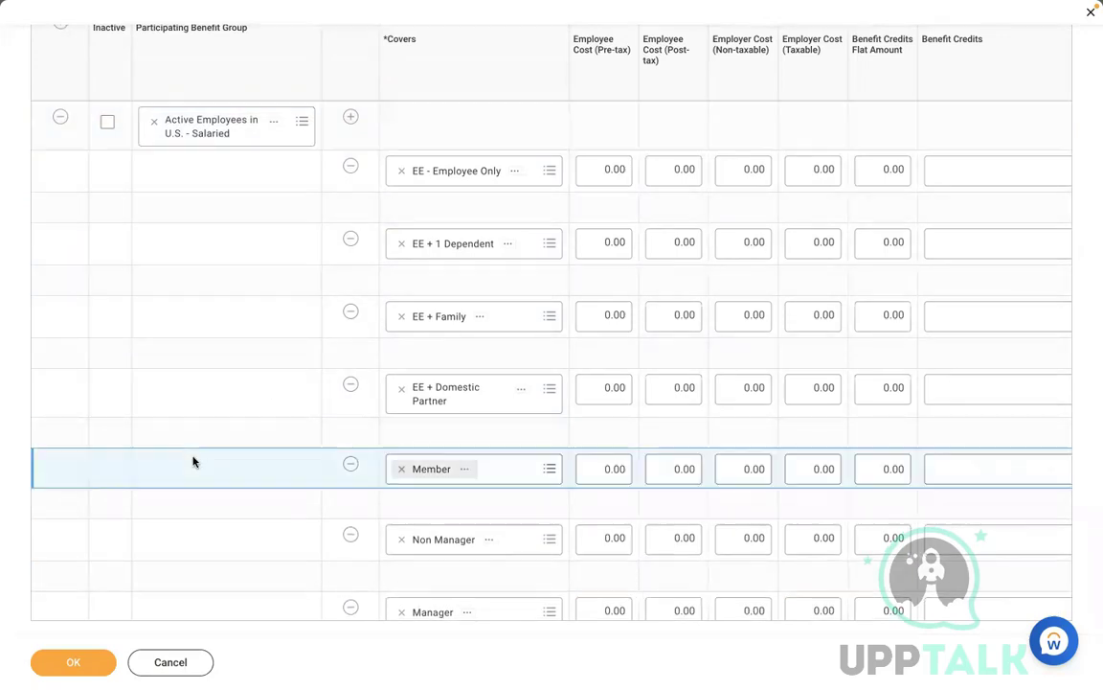
left_click(354, 391)
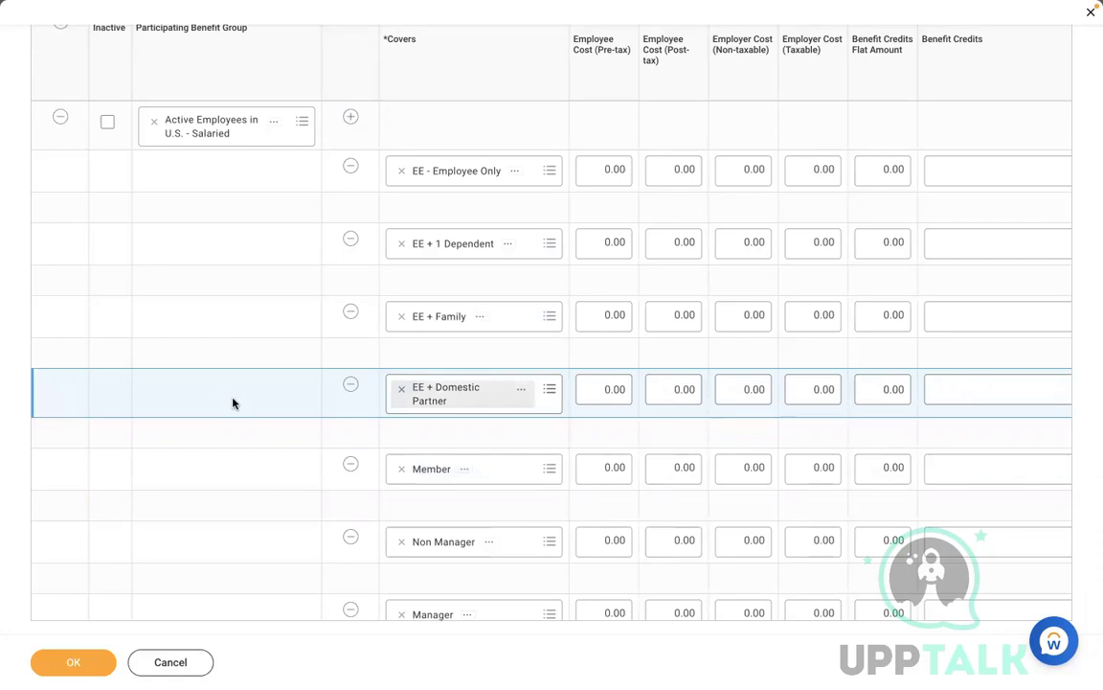
left_click(246, 469)
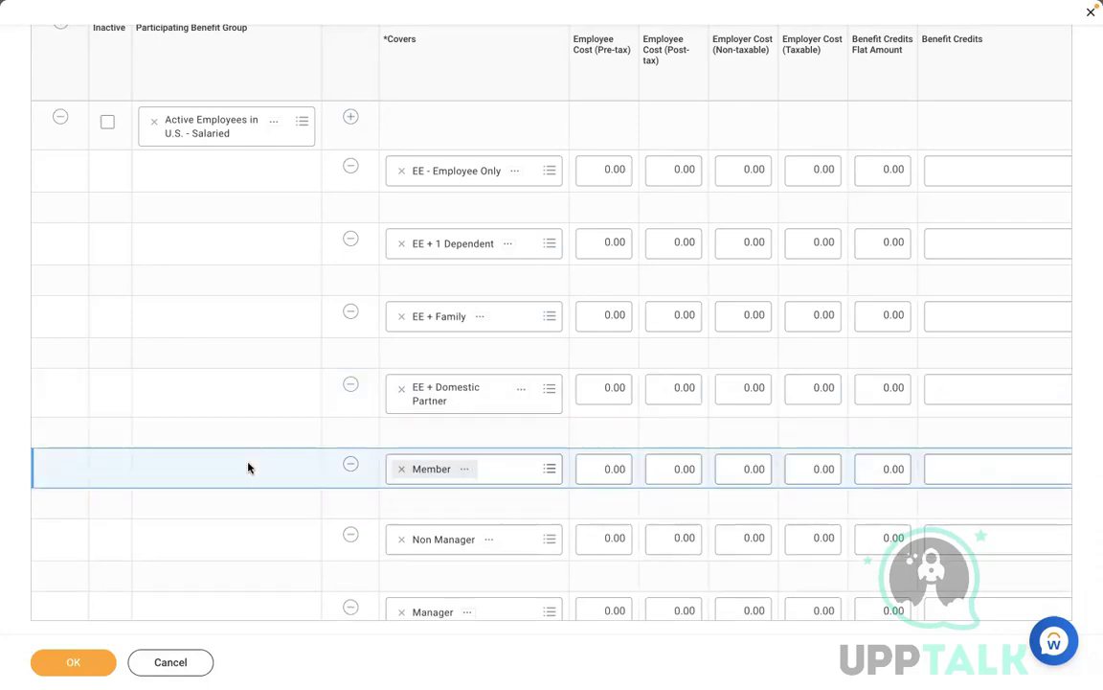
left_click(352, 467)
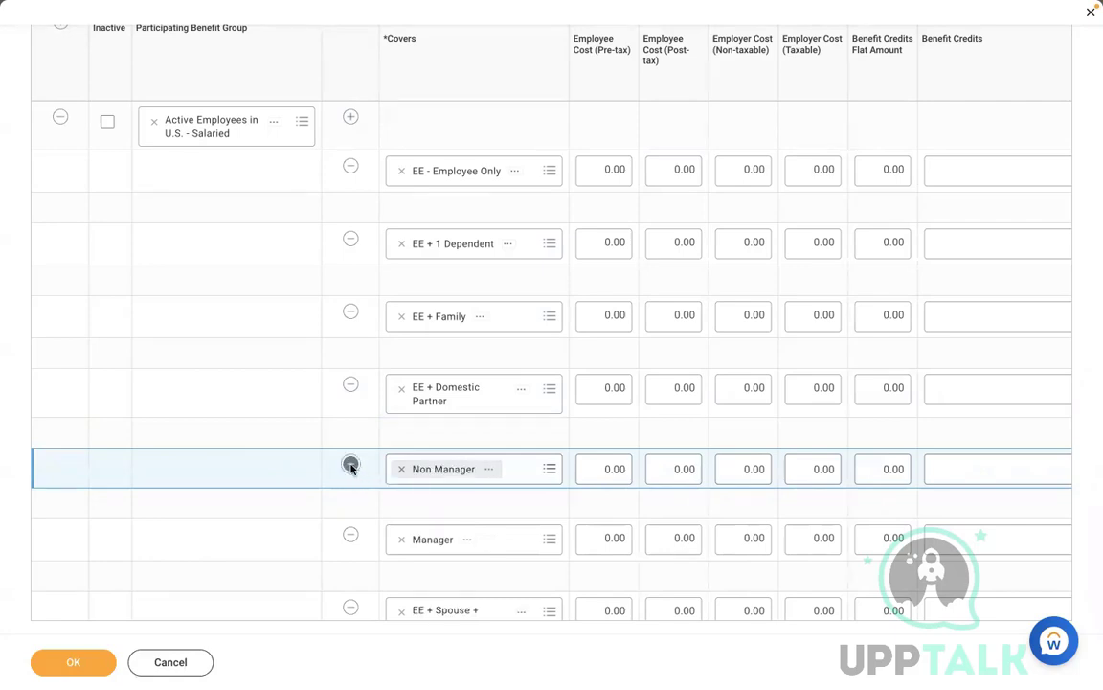
left_click(351, 484)
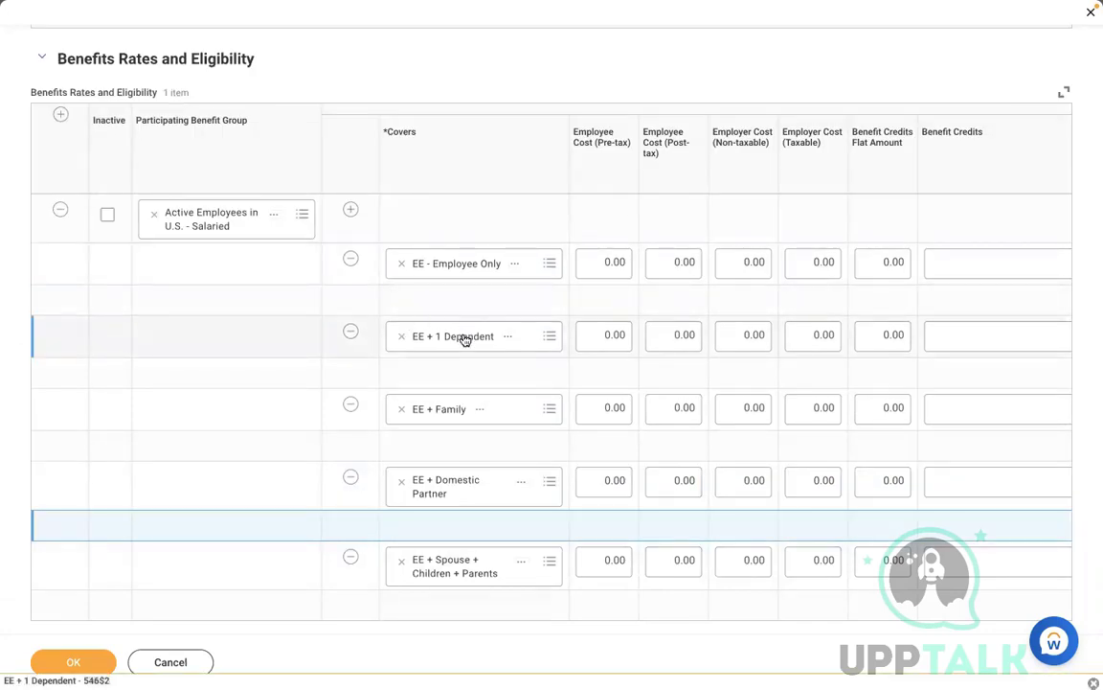
left_click(352, 405)
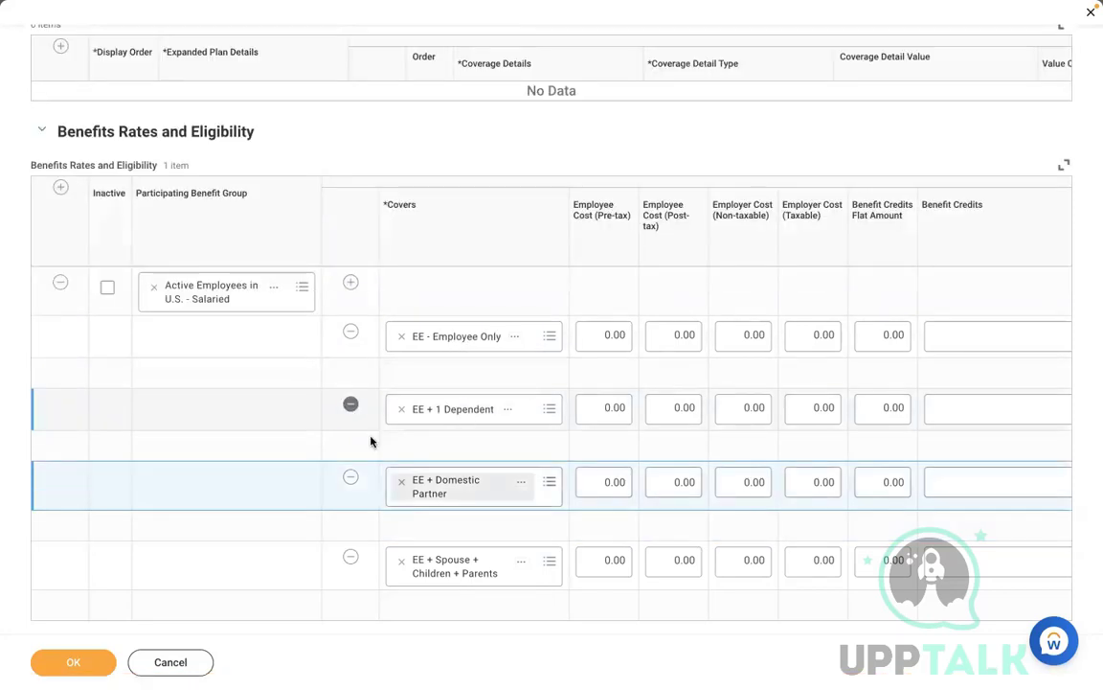
Step: Keep EE + Domestic Partner as that row's coverage and remove the EE + 1 Dependent tier
left_click(401, 480)
left_click(449, 489)
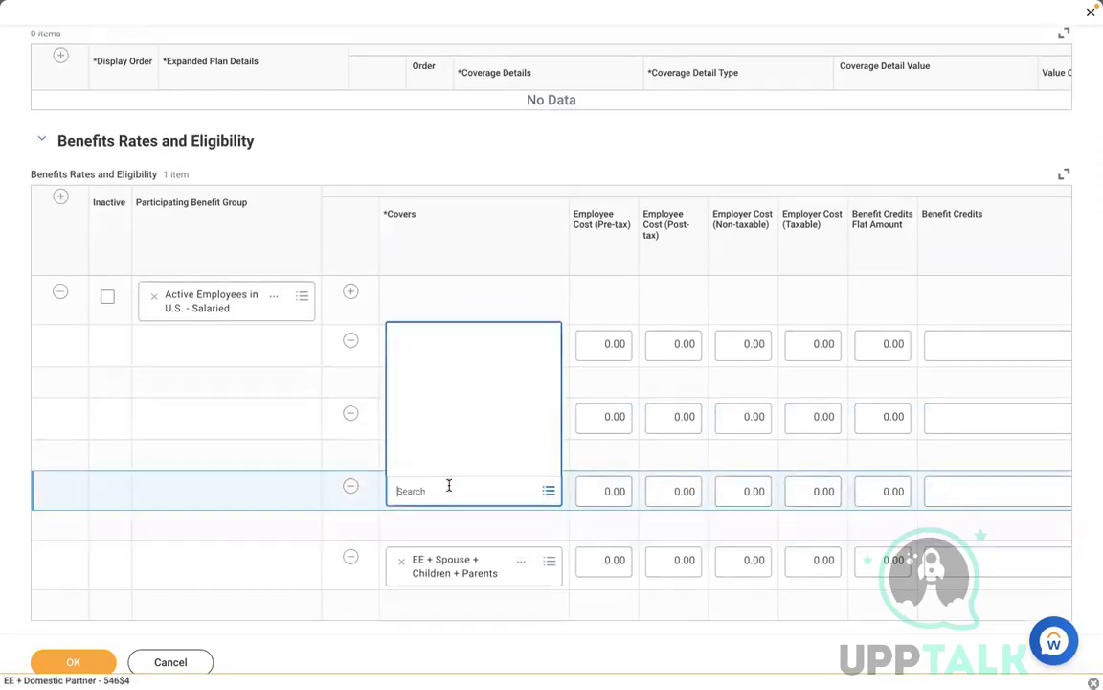
left_click(470, 370)
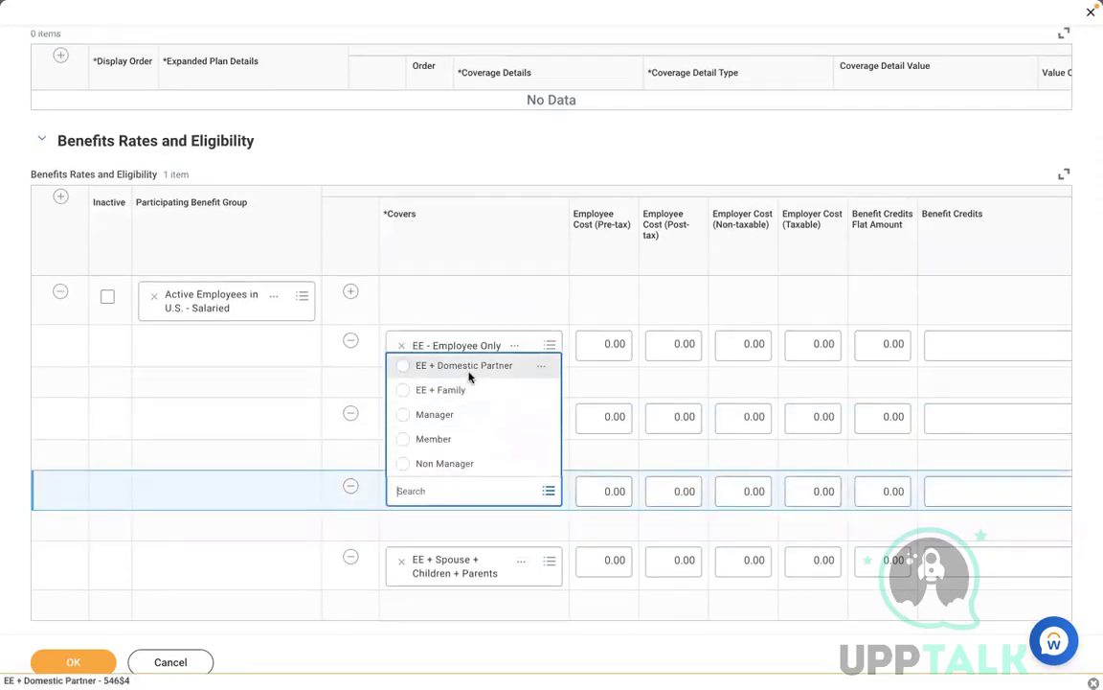
left_click(282, 427)
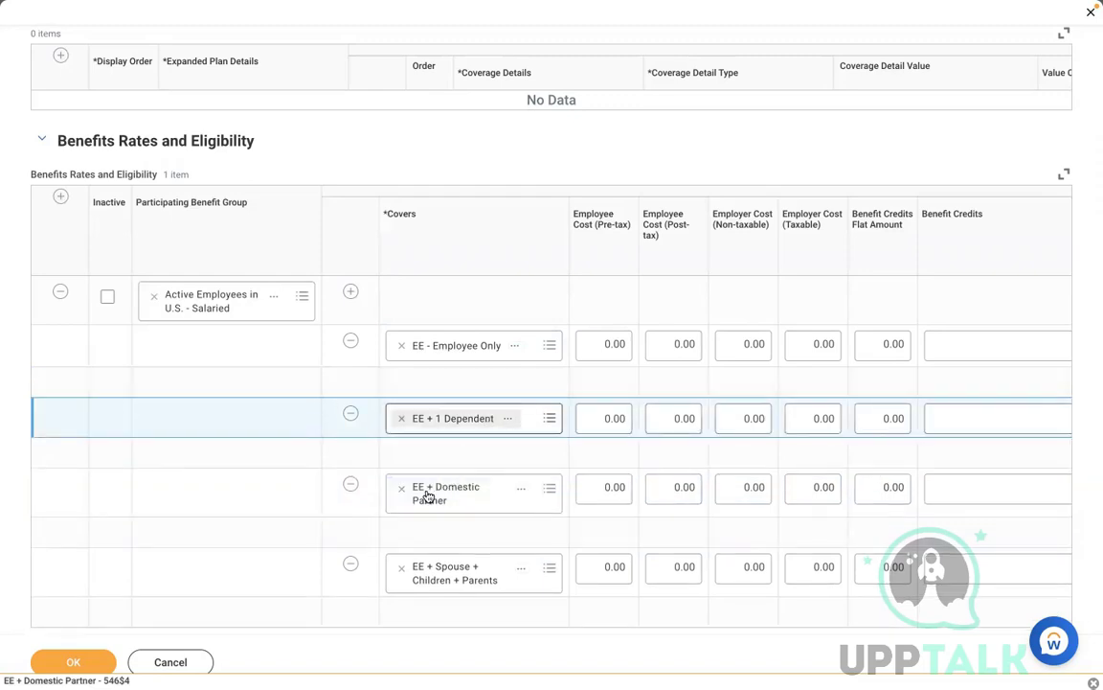
left_click(352, 415)
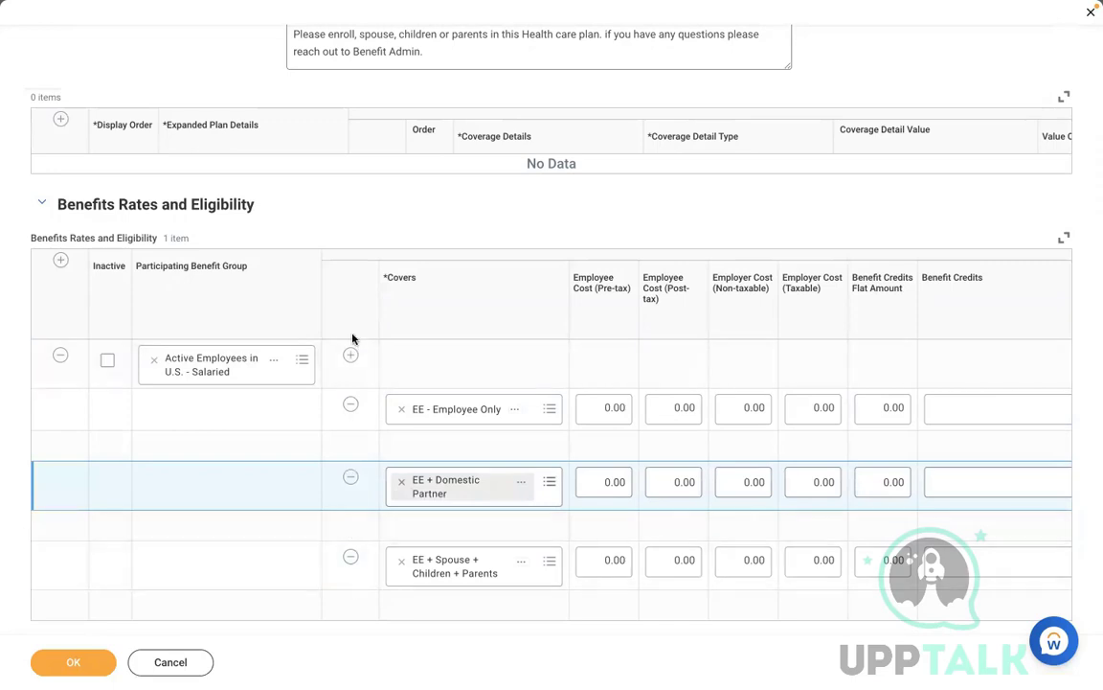
left_click(350, 356)
left_click(426, 409)
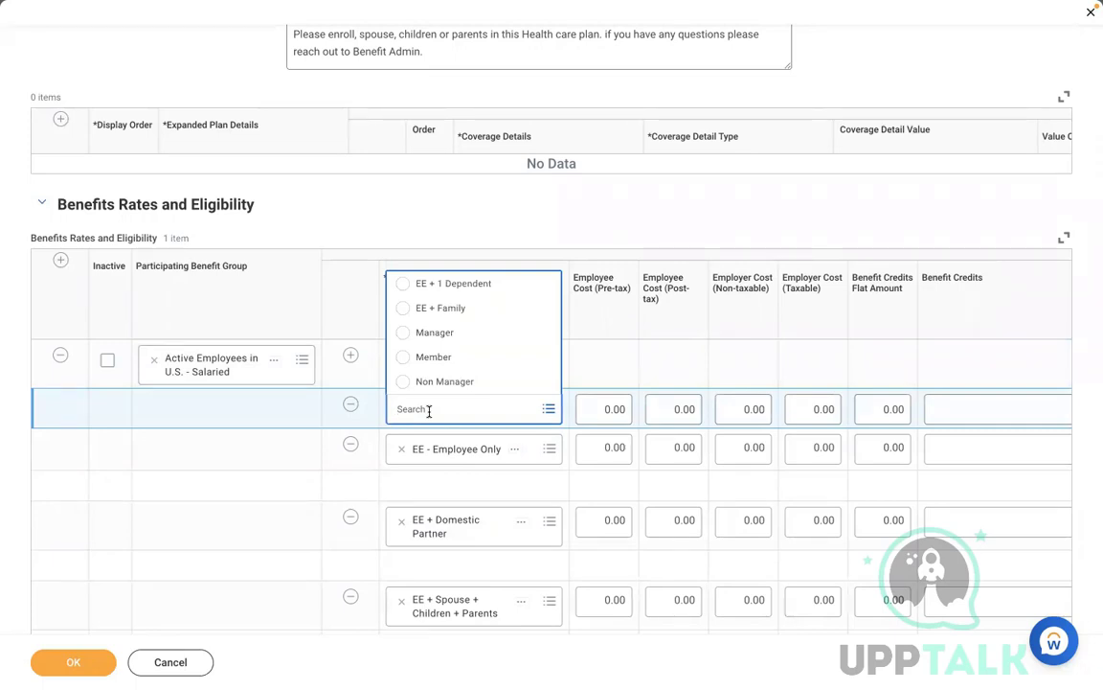
left_click(241, 489)
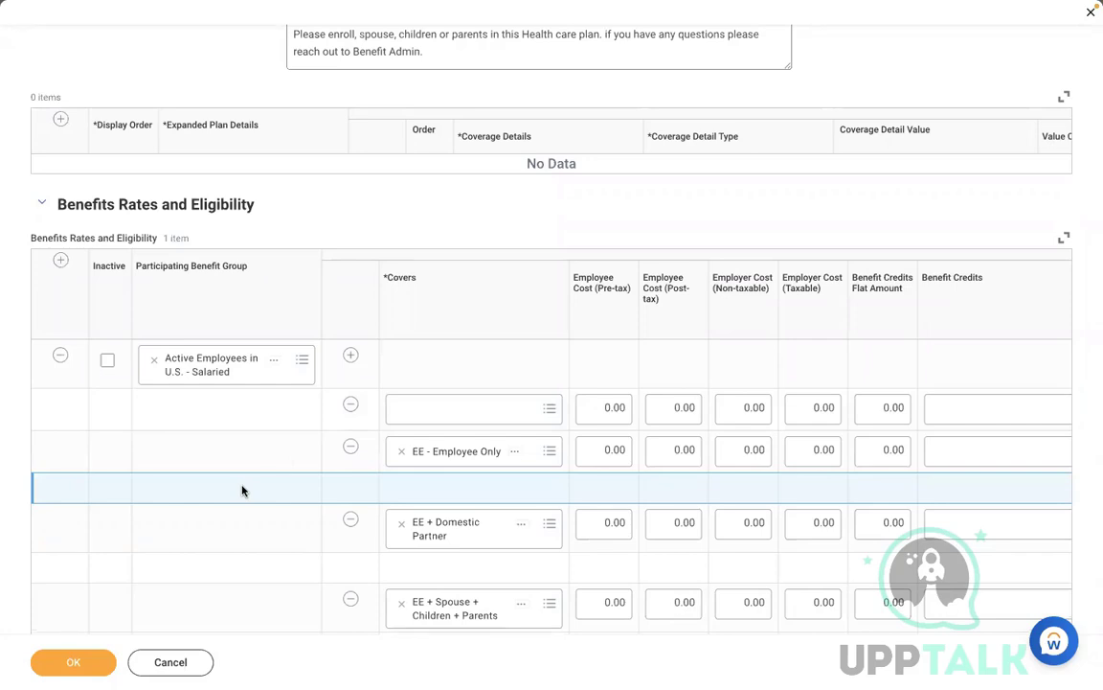
left_click(350, 403)
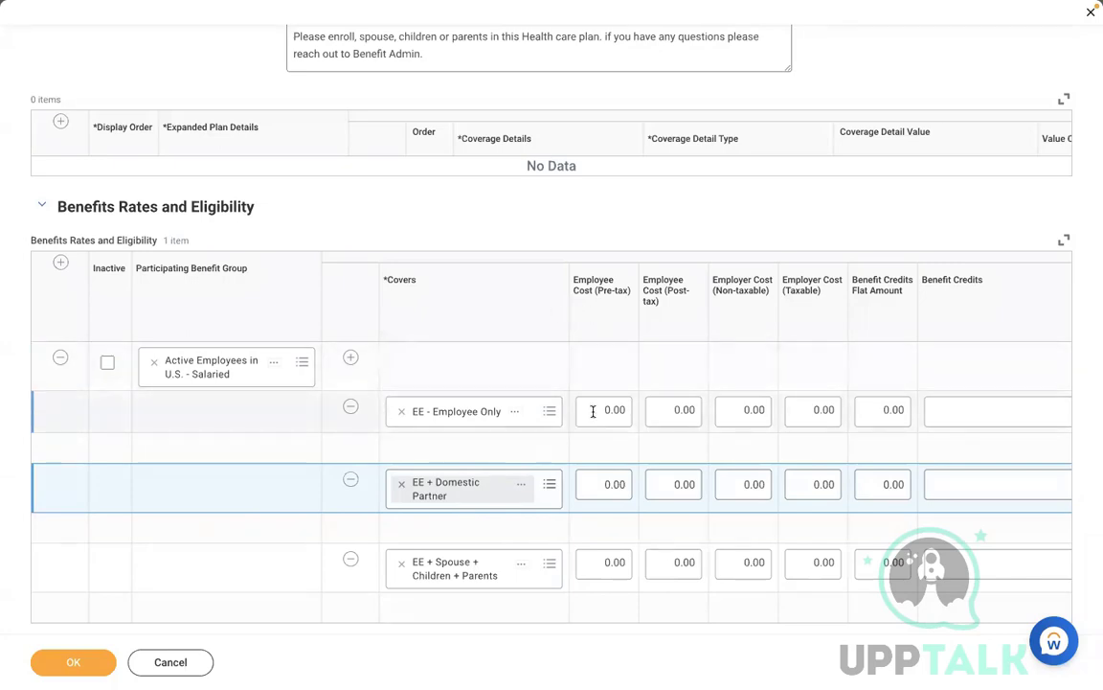
Step: Enter employee/employer costs of 10/10 for Employee Only and 20/20 for Domestic Partner
left_click(589, 412)
type("10")
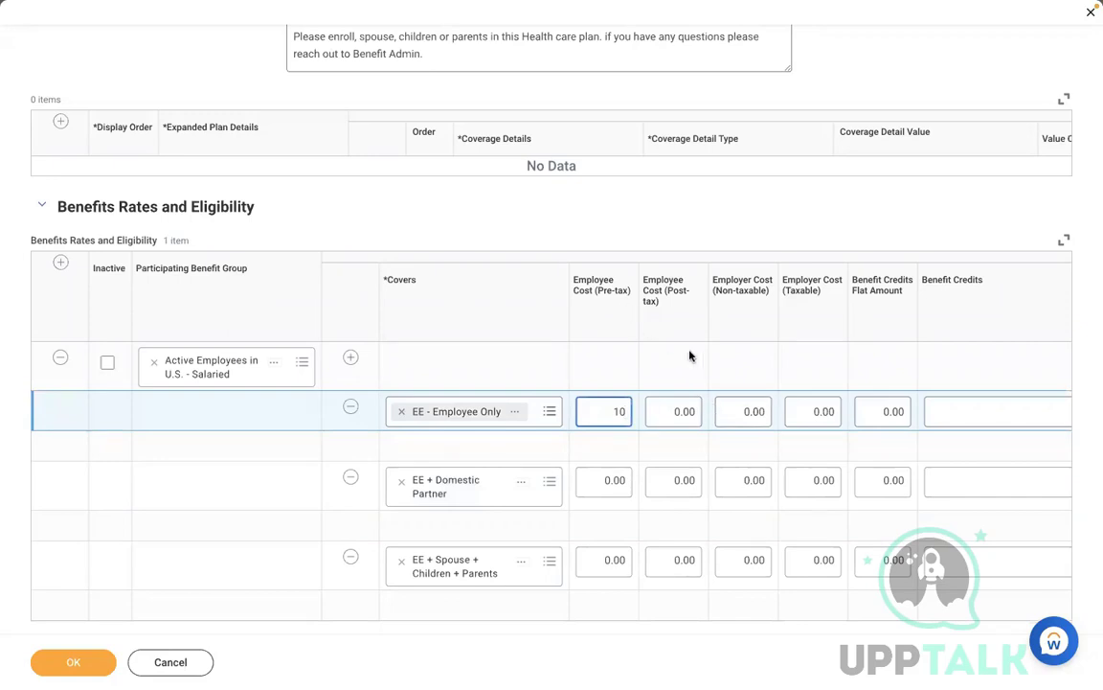
left_click(733, 416)
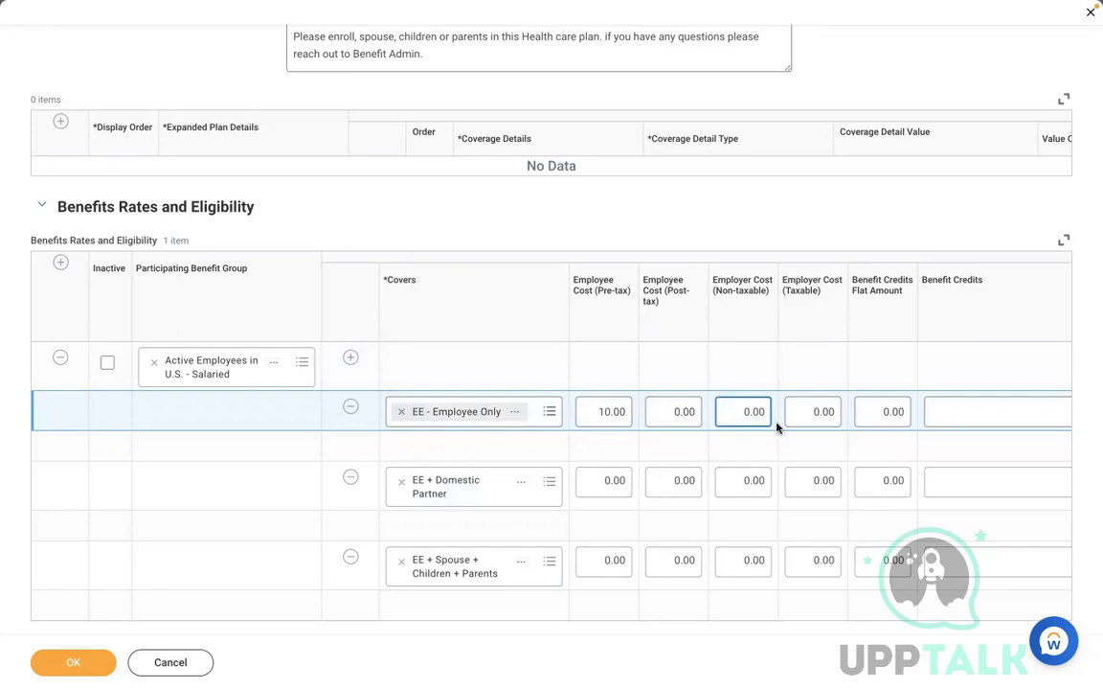
type("10")
left_click(601, 481)
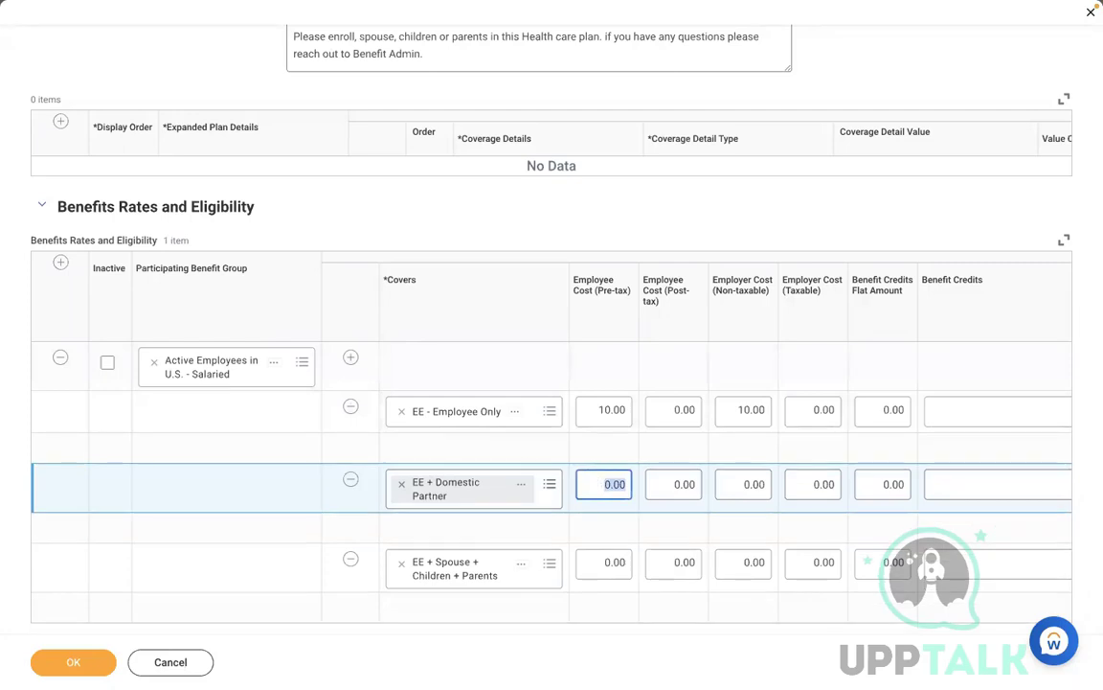
type("20")
left_click(753, 485)
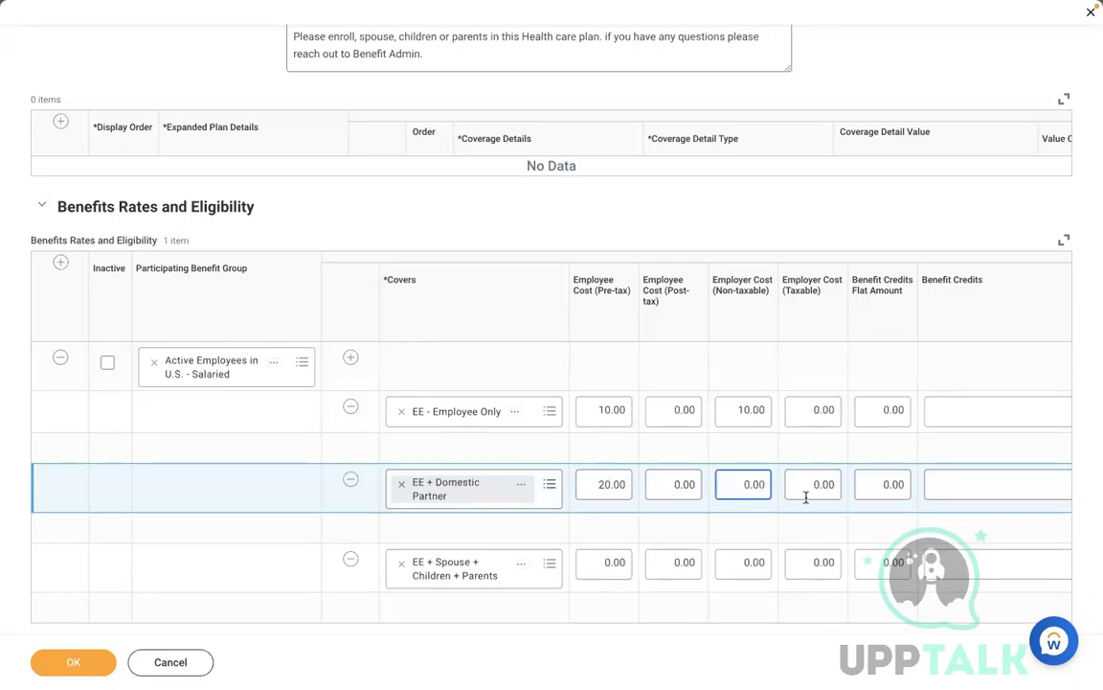
type("20")
Step: Set Spouse + Children + Parents costs to 50 employee pre-tax and 20 employer non-taxable
left_click(605, 564)
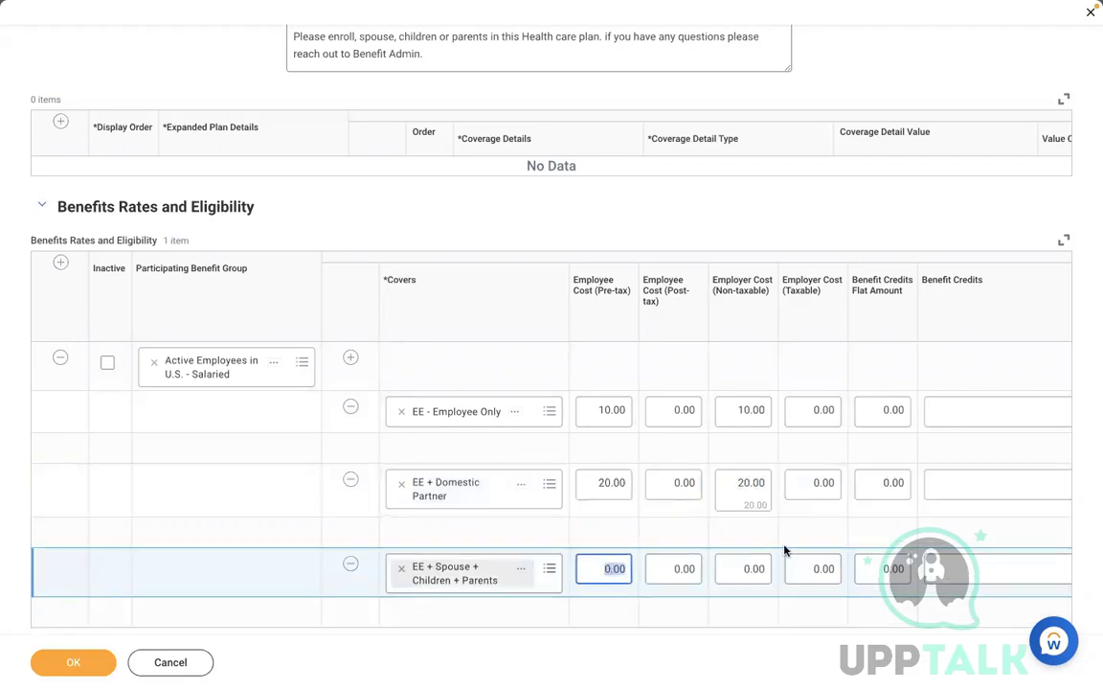
type("50")
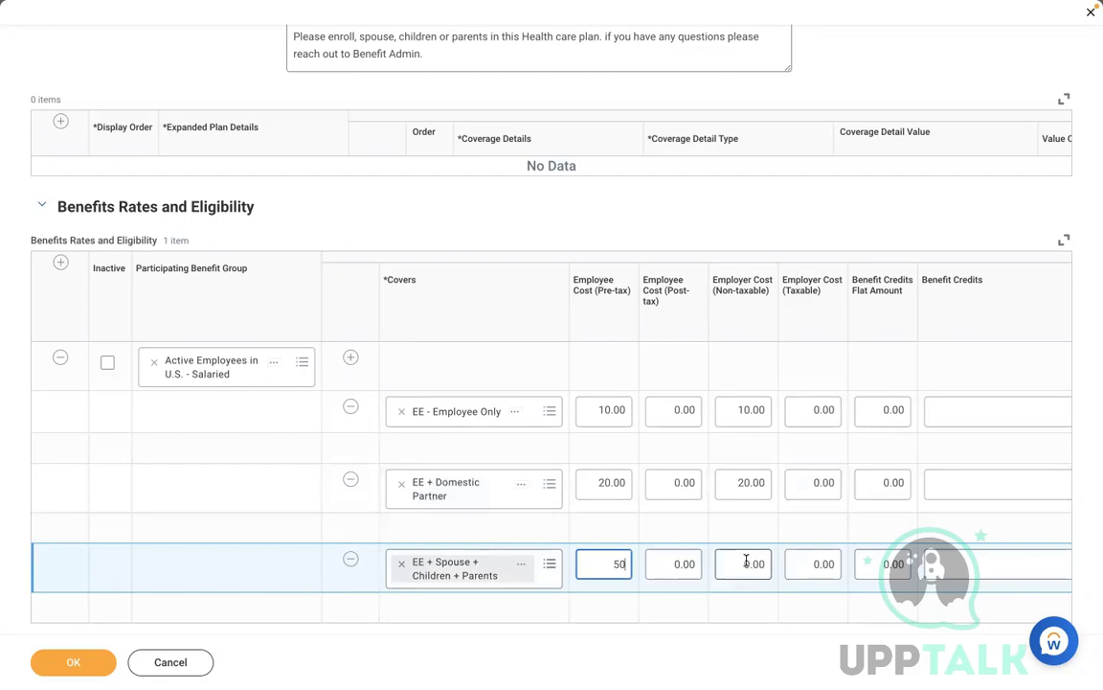
left_click(746, 563)
type("50")
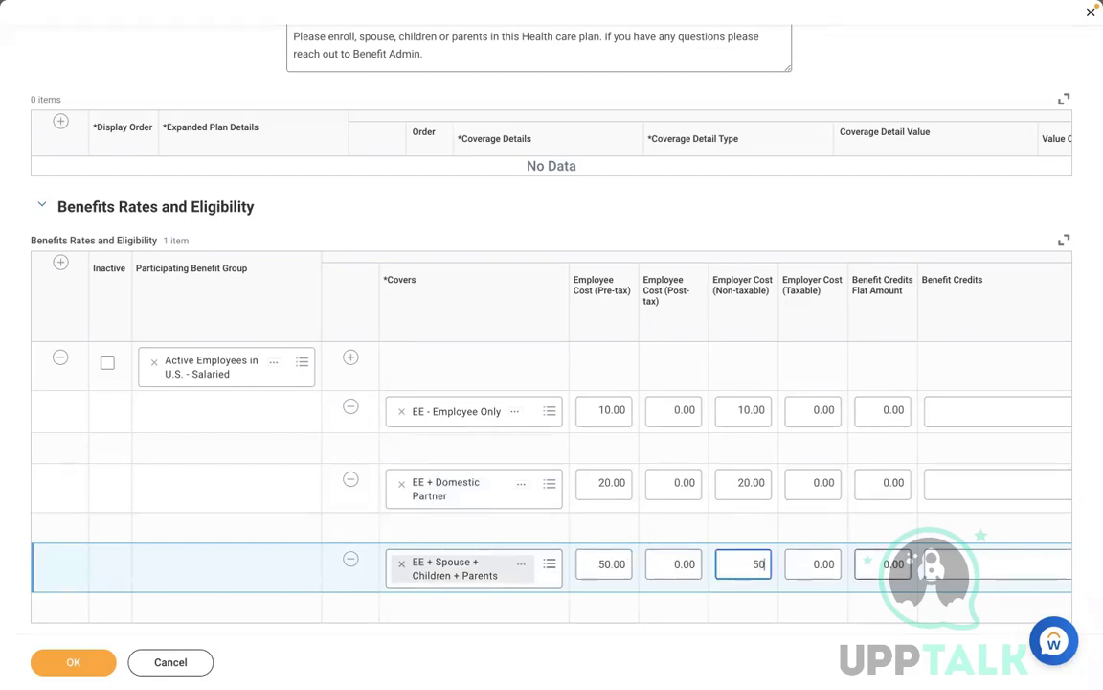
left_click(675, 622)
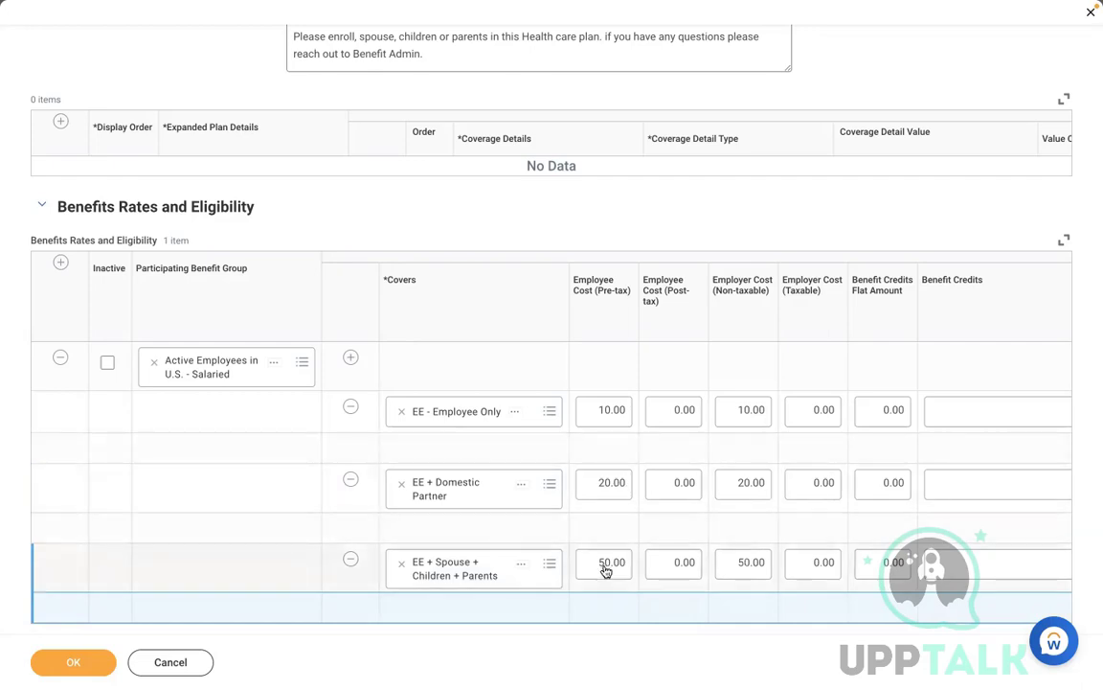
left_click(733, 563)
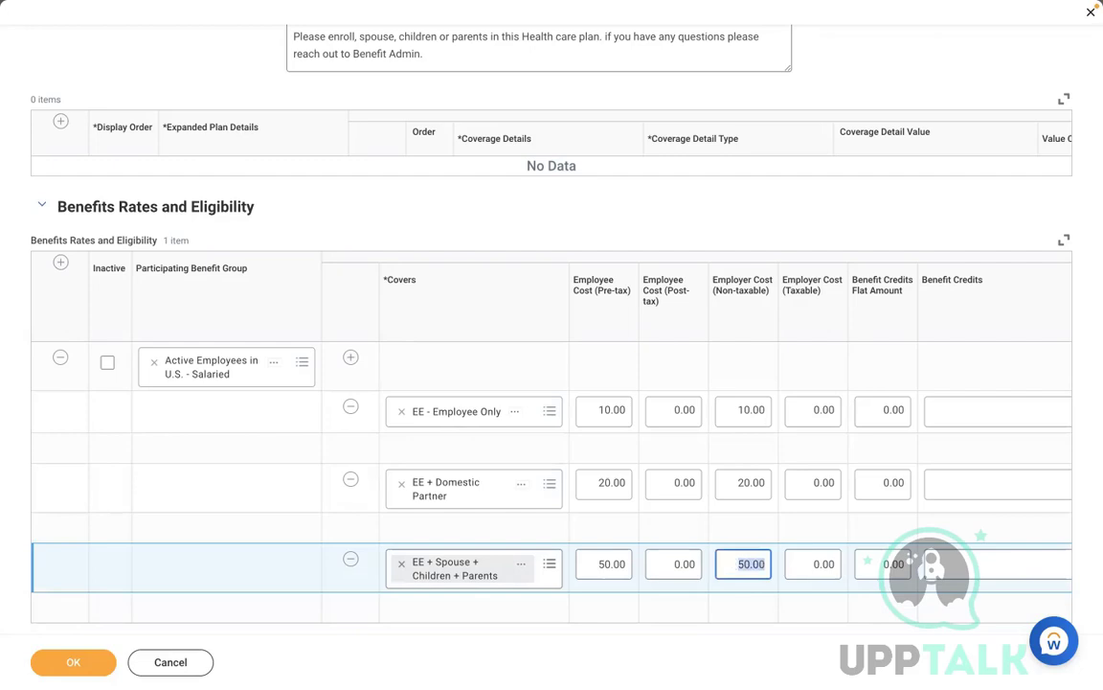
key("BackSpace")
type("20")
left_click(616, 630)
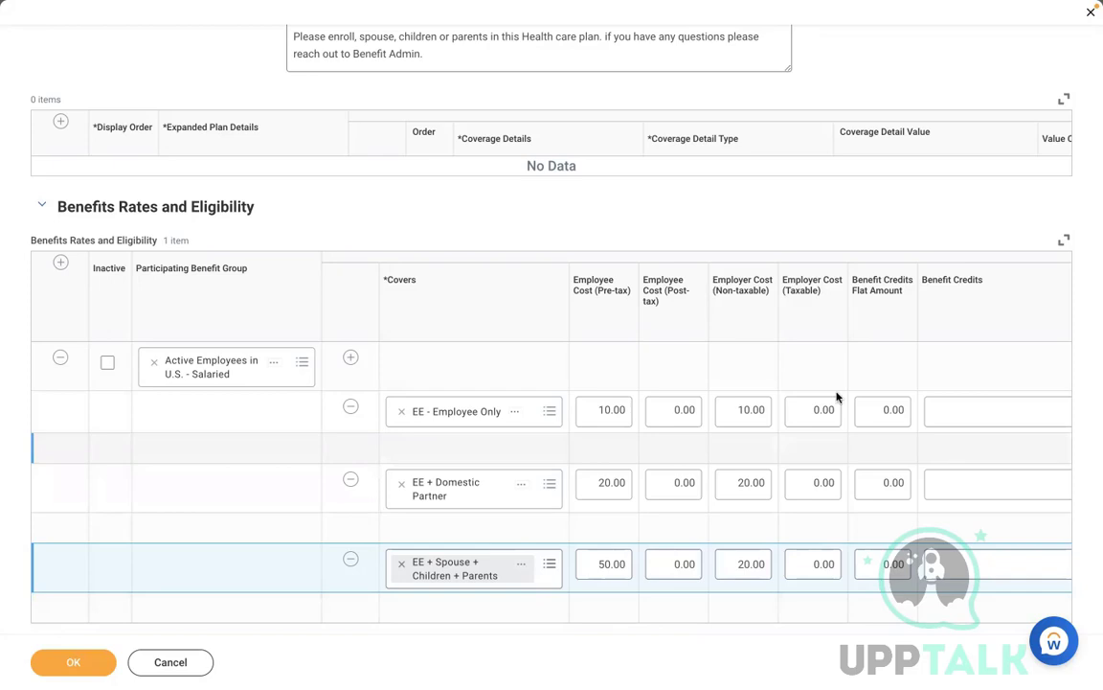
Step: Review the salaried rates table, leaving Employee Only without any benefit surcharge
left_click(810, 373)
scroll(810, 374, "right", 10)
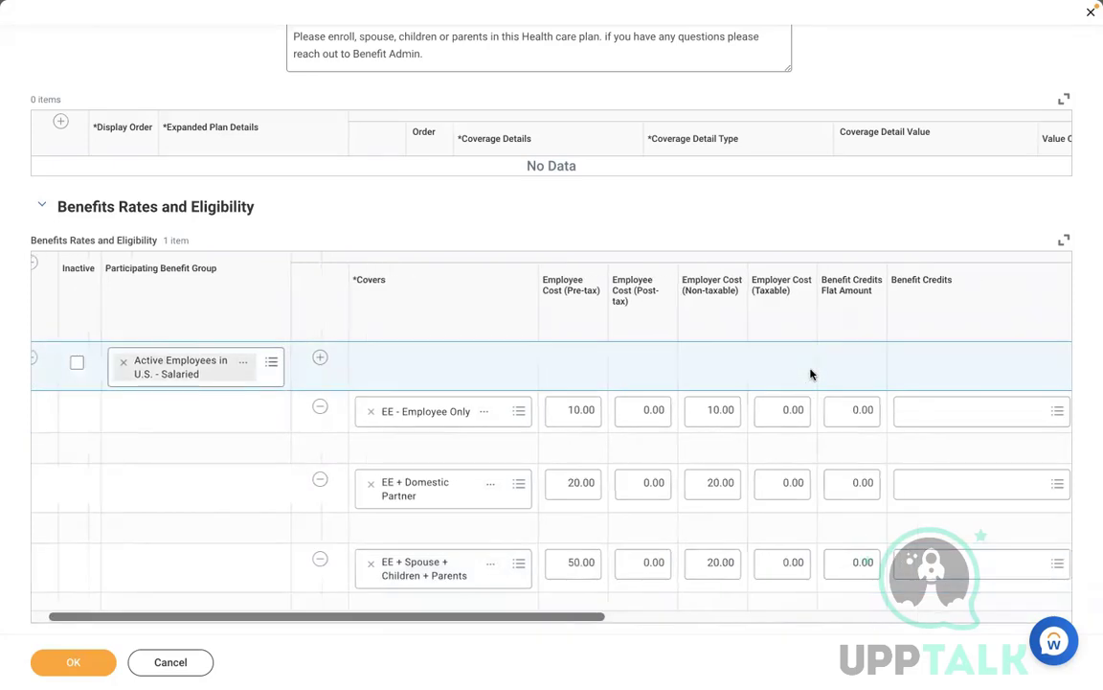
scroll(810, 374, "right", 5)
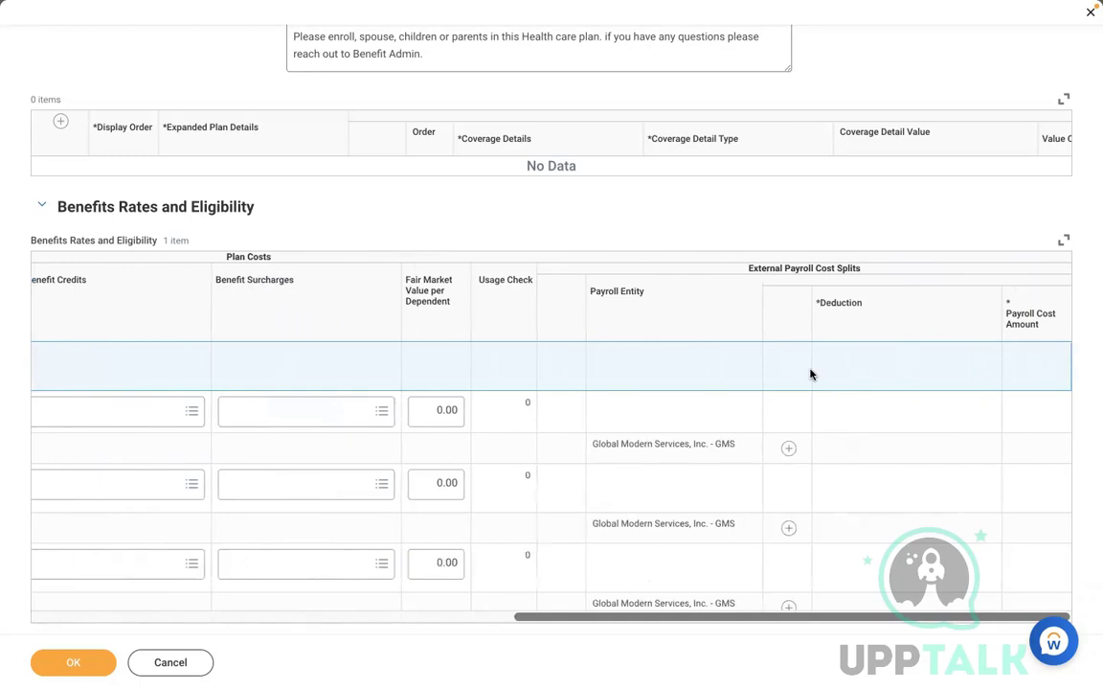
scroll(810, 373, "left", 1)
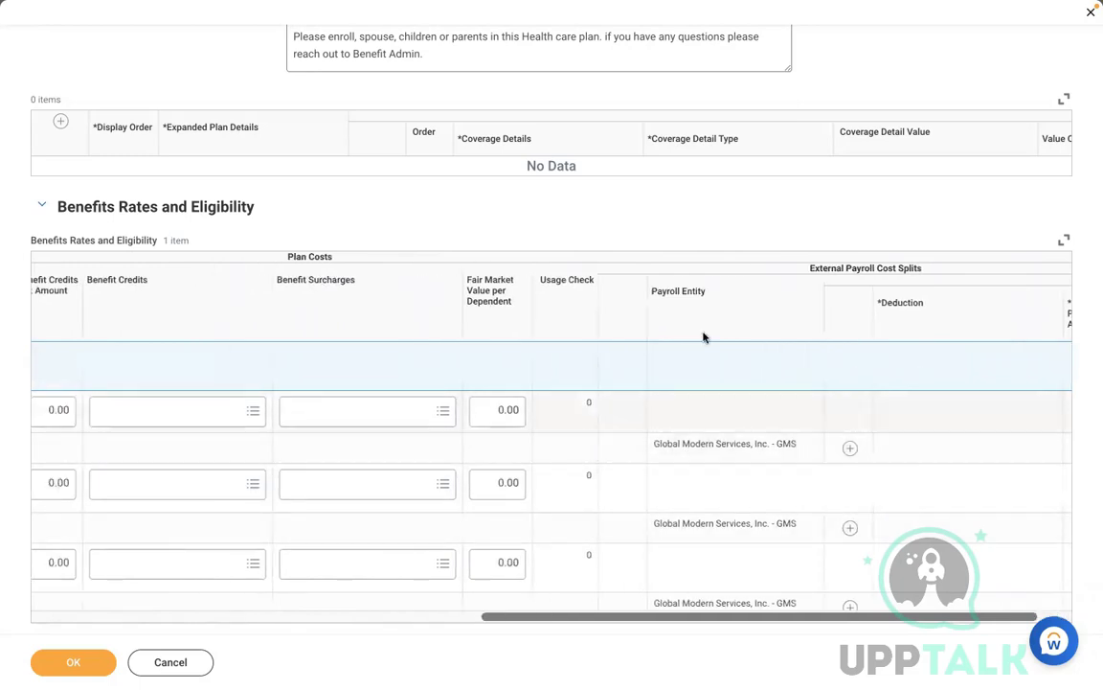
scroll(726, 362, "left", 4)
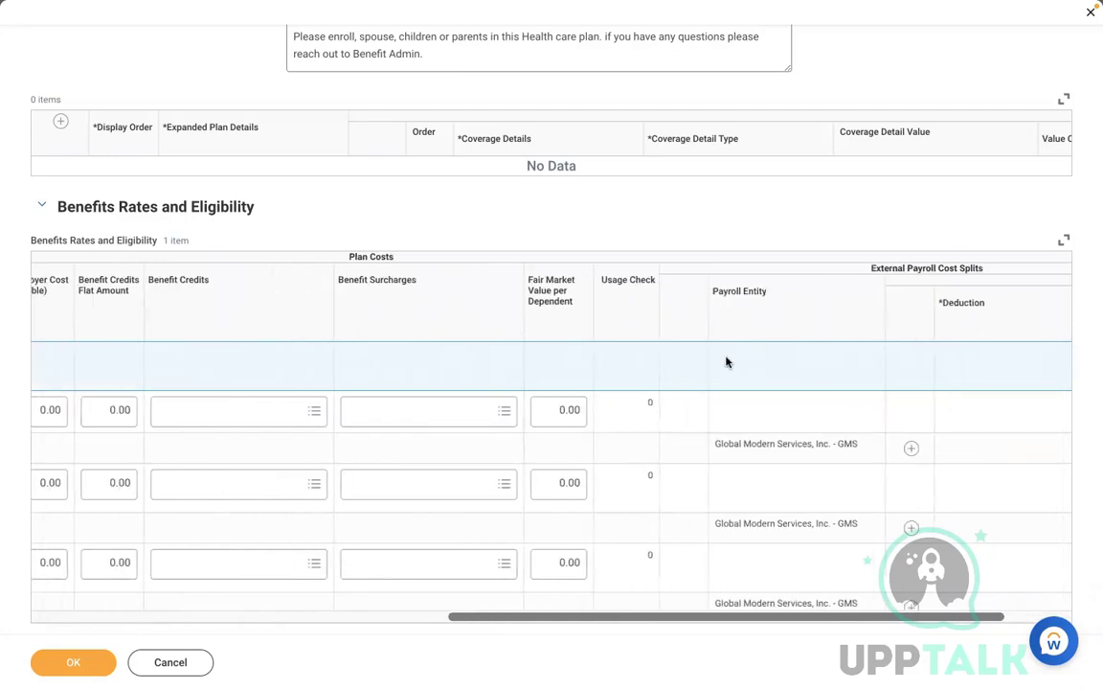
scroll(726, 362, "left", 3)
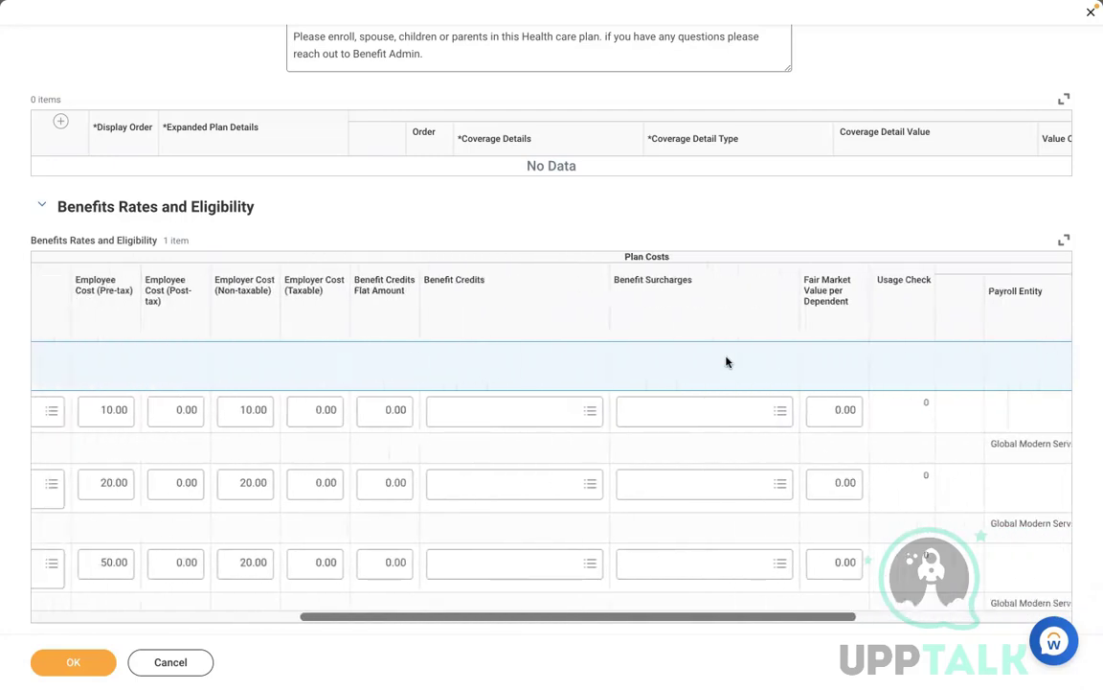
left_click(721, 414)
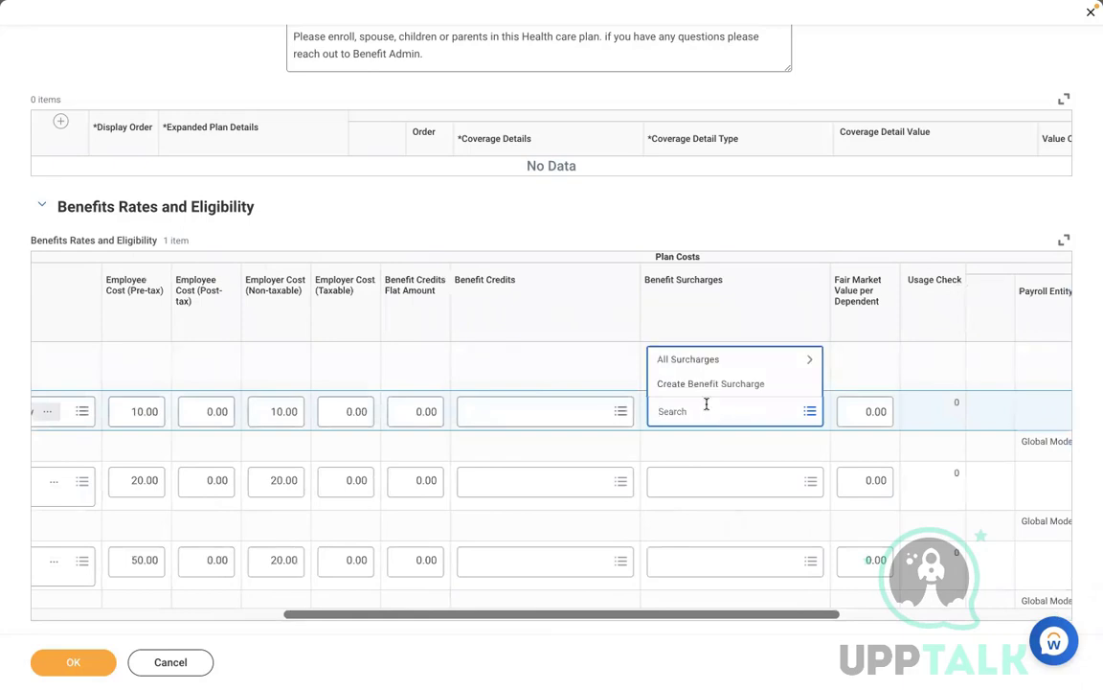
left_click(687, 361)
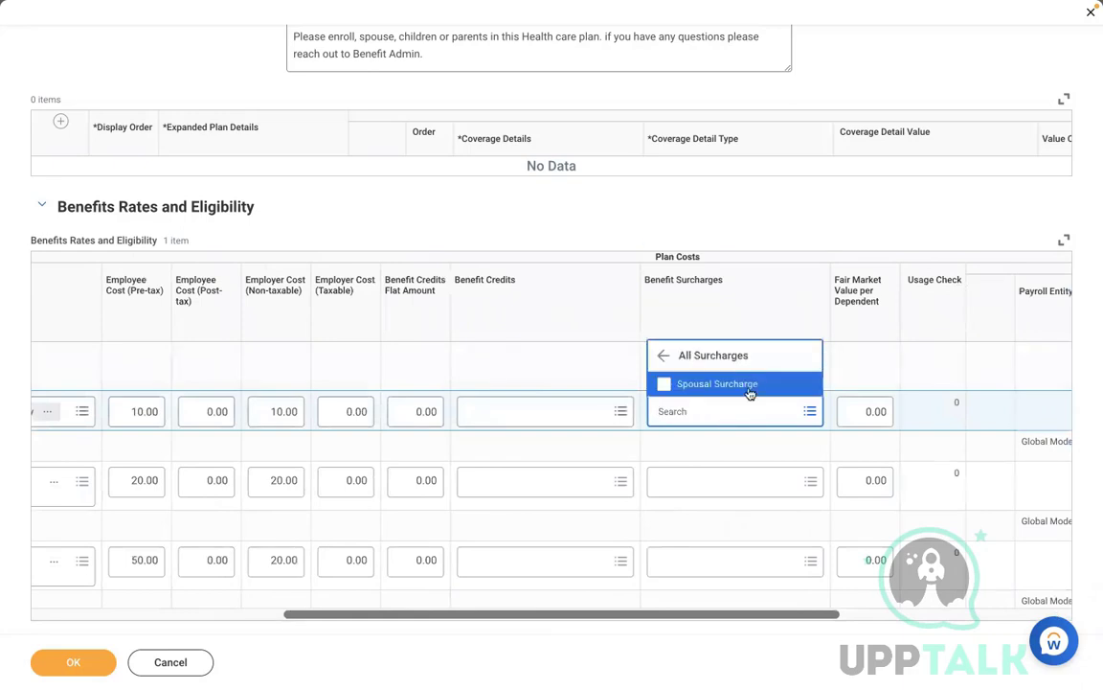
left_click(574, 381)
left_click(598, 360)
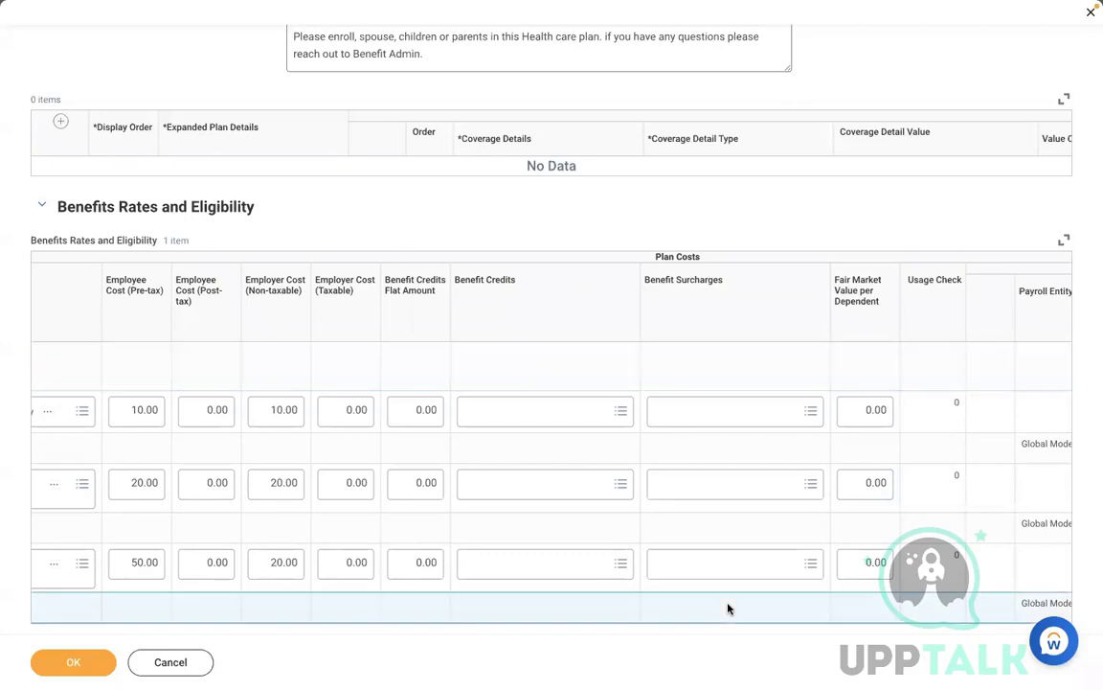
Step: Review the rest of the form and submit the MEDICAL - RBS - Met Life Plan
scroll(728, 609, "left", 5)
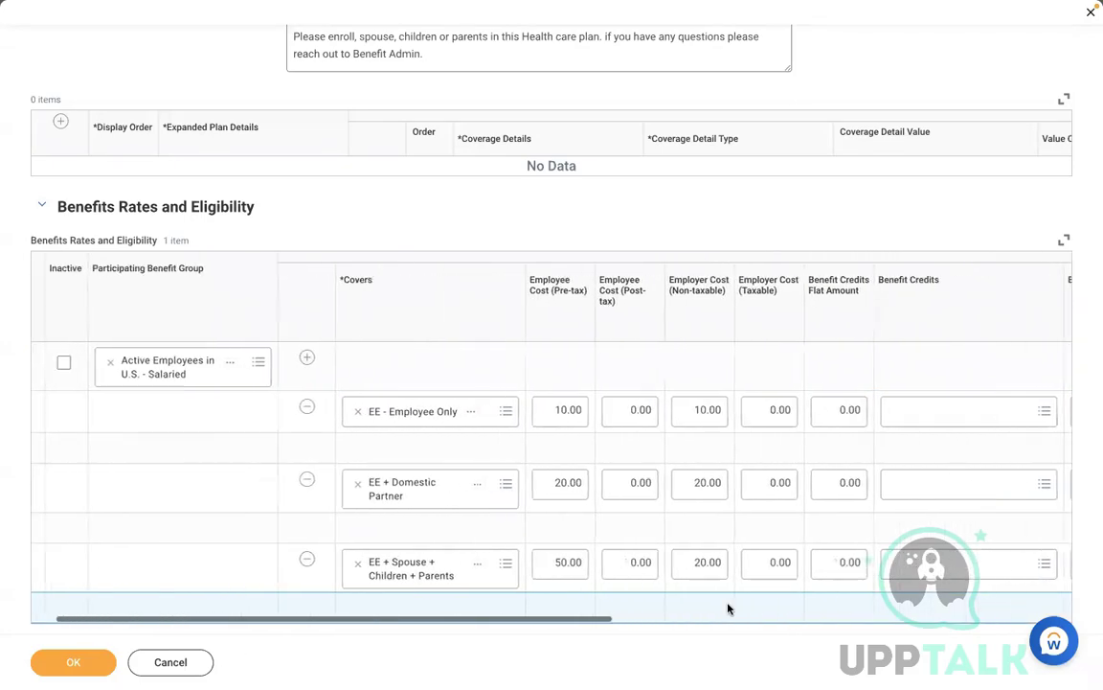
scroll(728, 609, "left", 2)
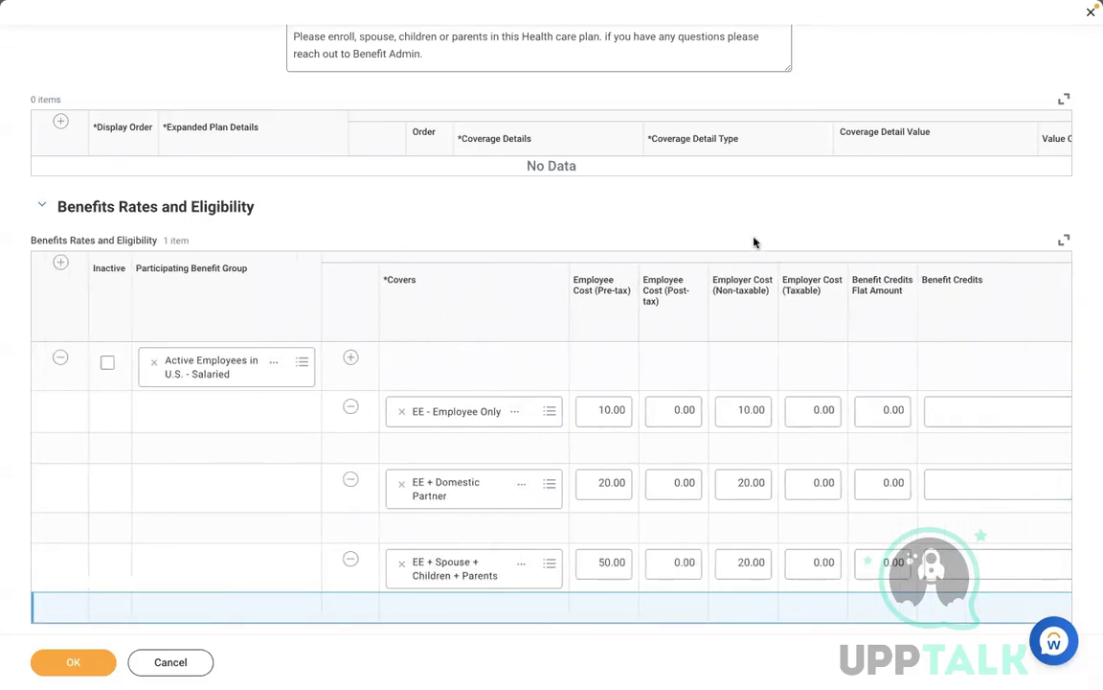
scroll(722, 235, "up", 8)
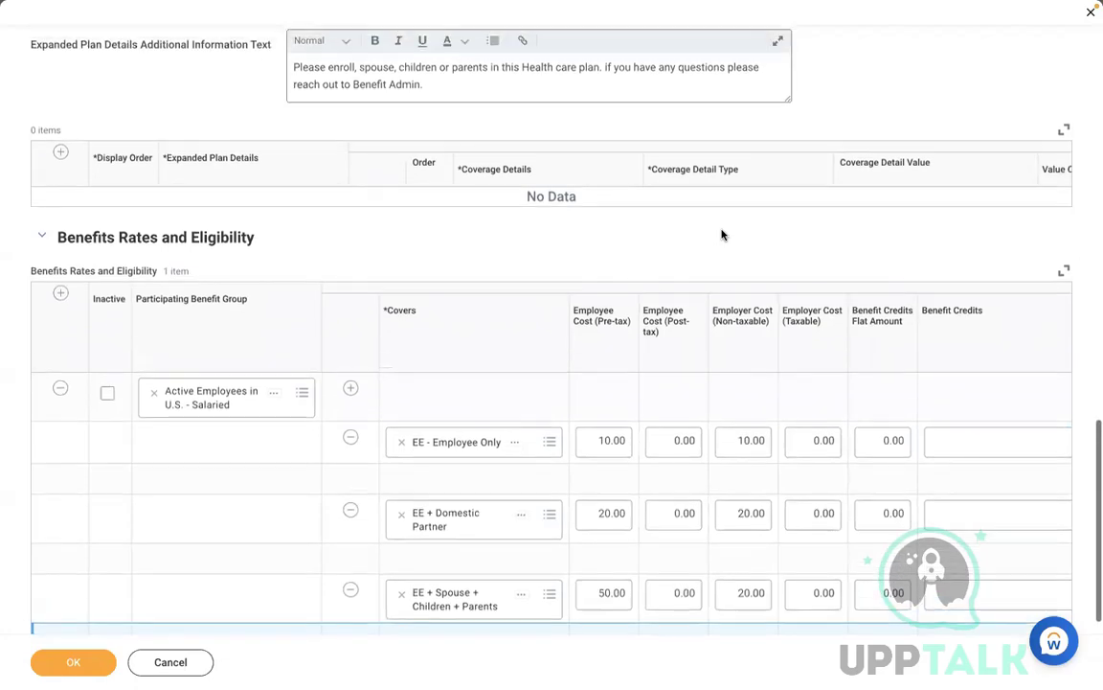
scroll(722, 235, "up", 12)
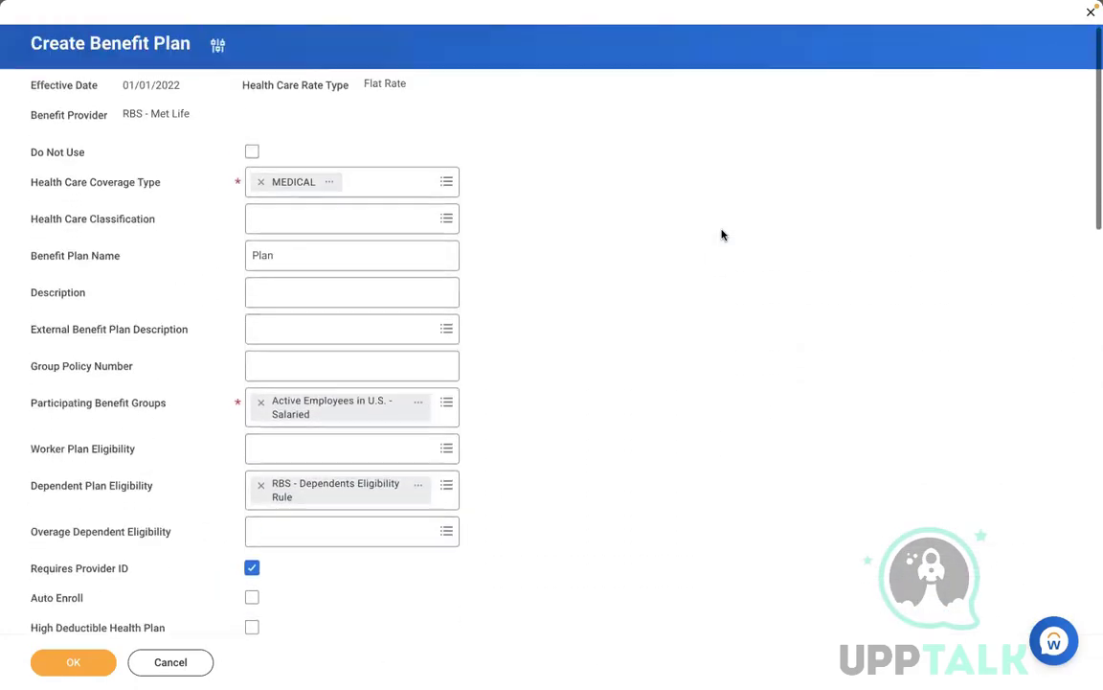
scroll(722, 235, "down", 3)
scroll(722, 235, "down", 13)
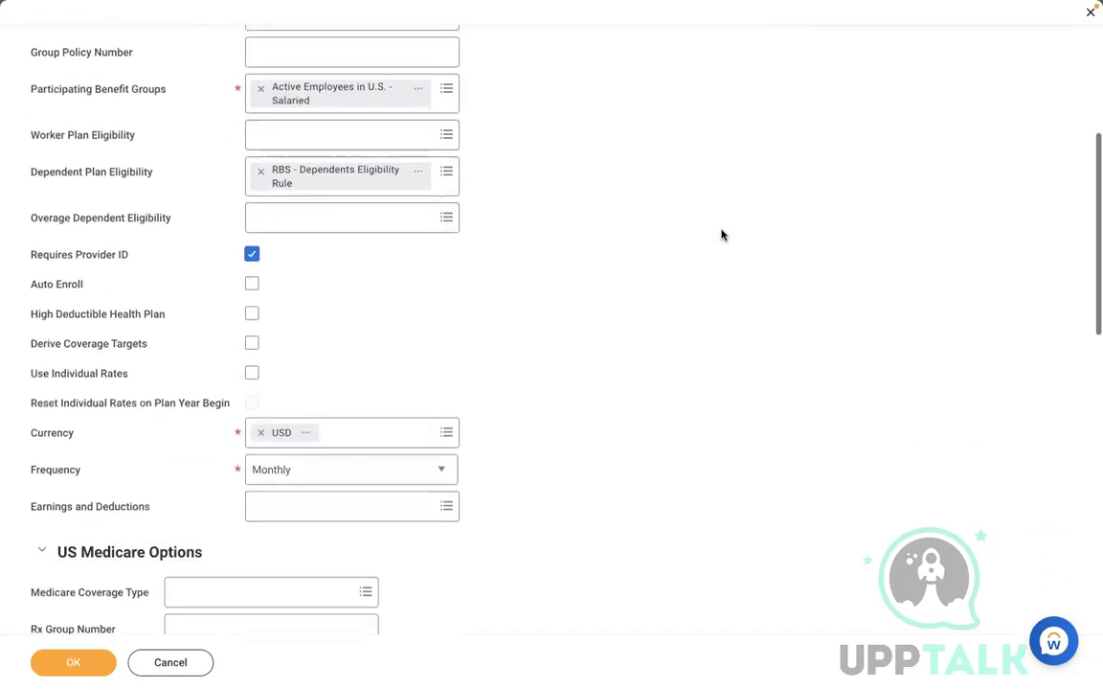
scroll(722, 235, "down", 6)
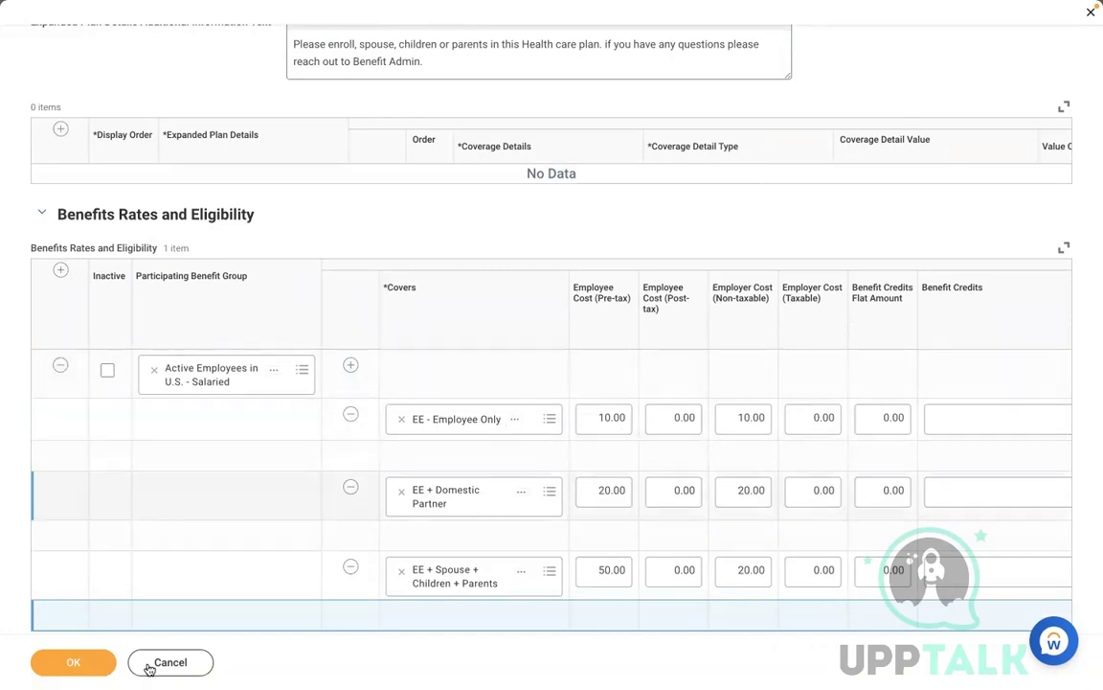
left_click(77, 663)
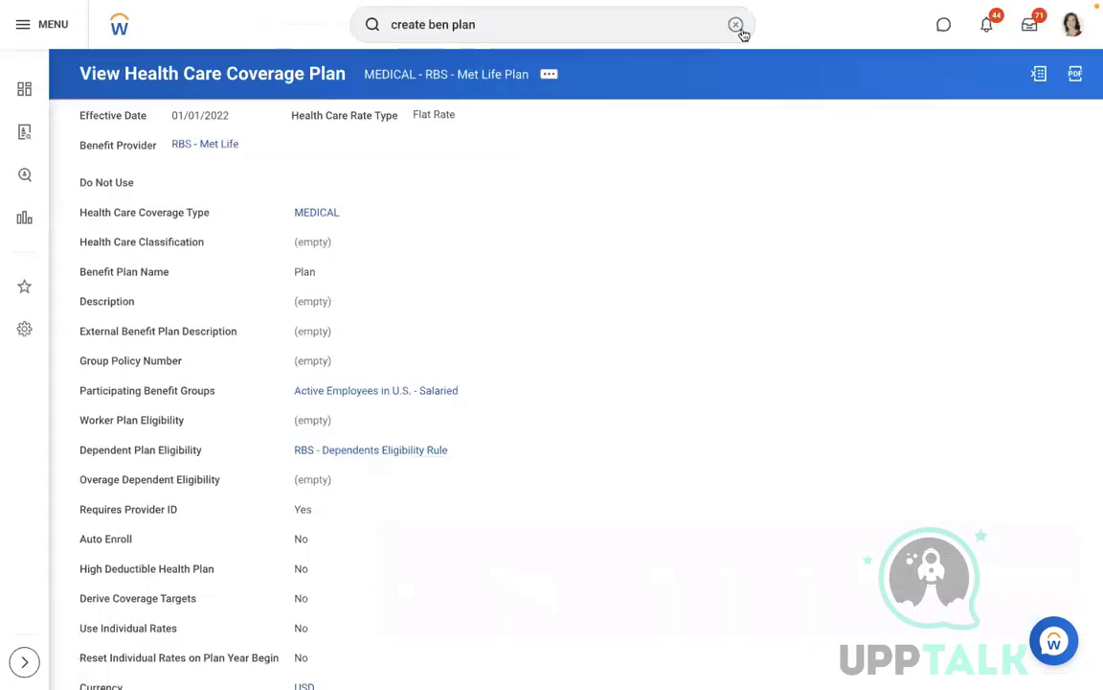
Step: Launch Create Benefit Event Type via search 'create ben eve' and name it 'RBS - Health Care'
left_click(737, 26)
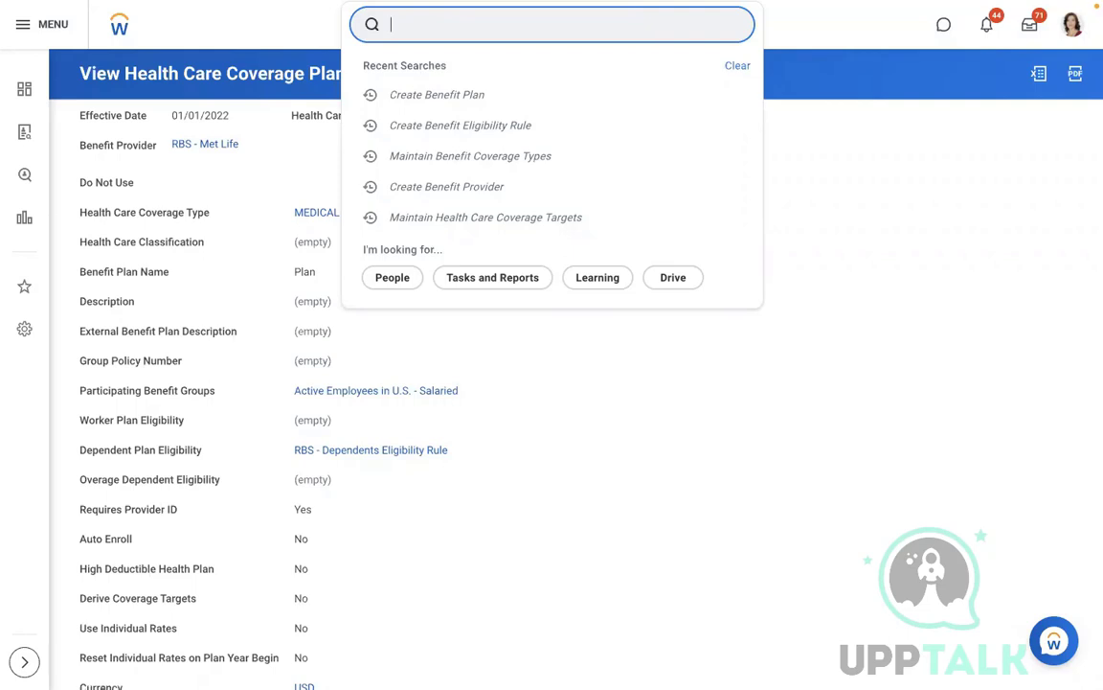
type("create b")
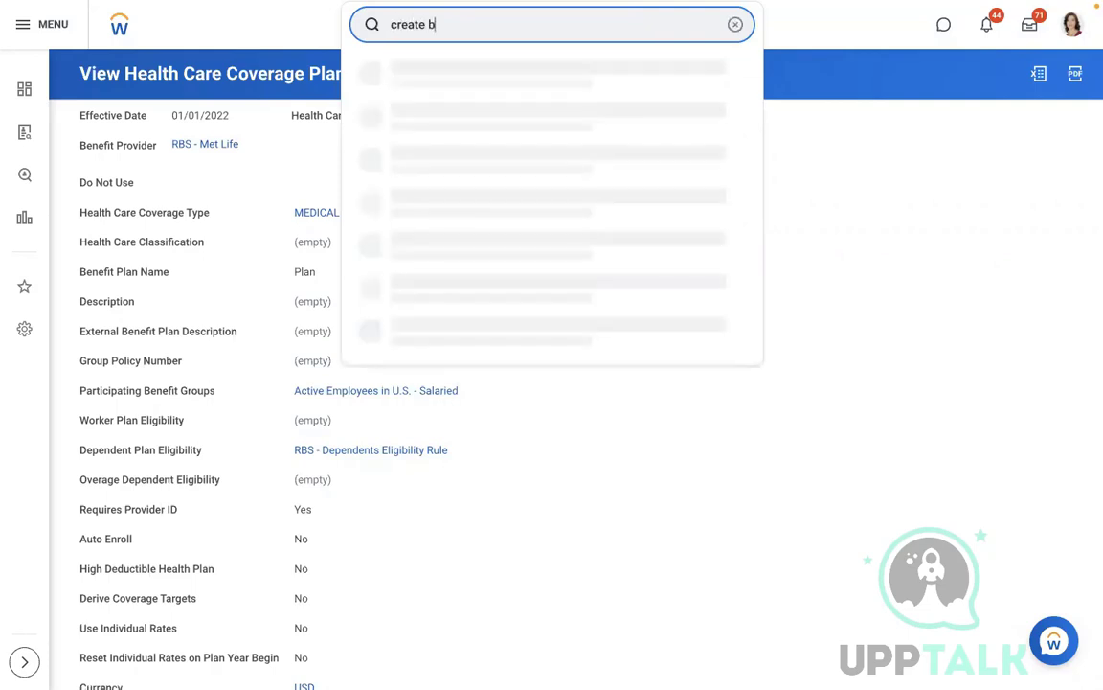
type("en plan")
left_click(737, 24)
type("create ben ")
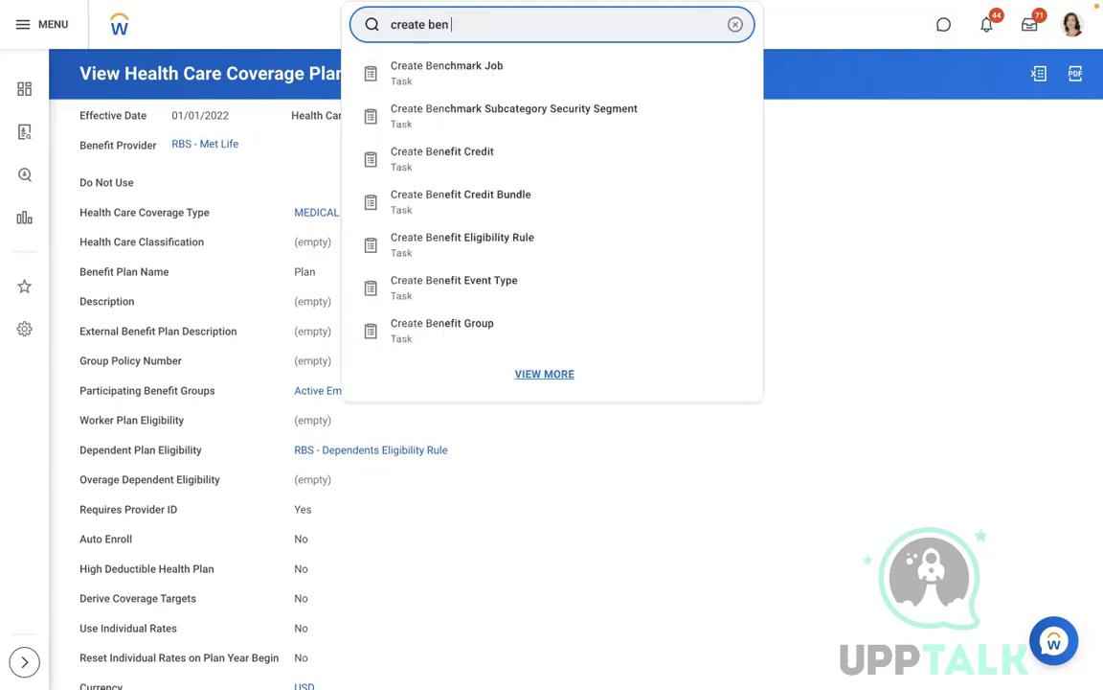
type("eve")
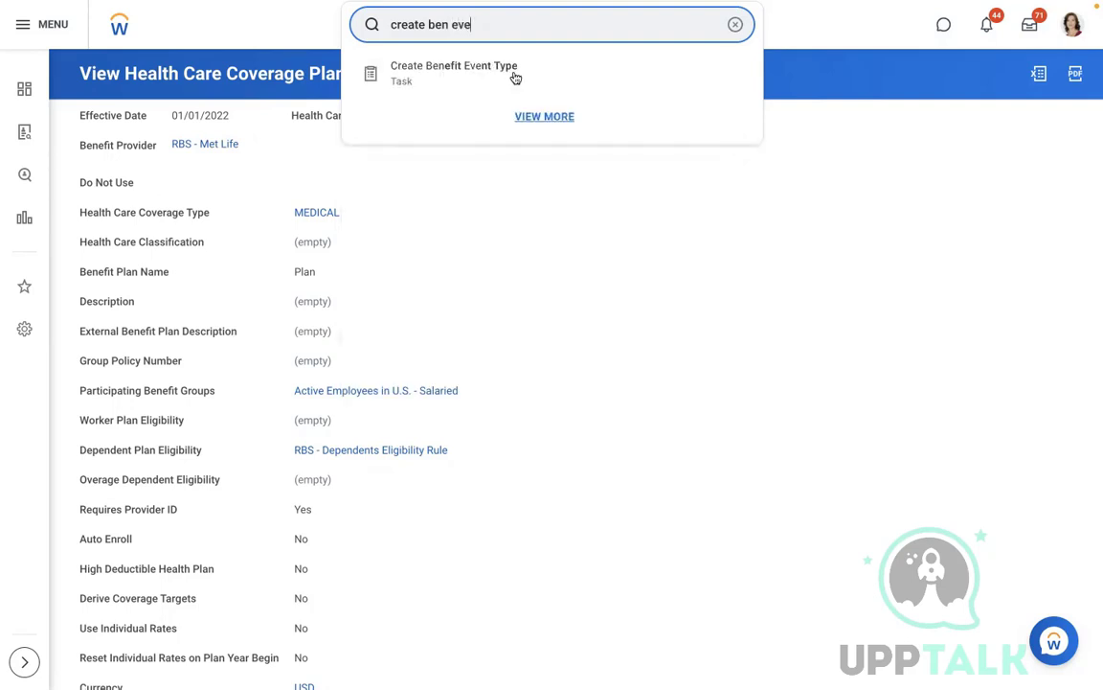
left_click(512, 76)
left_click(271, 135)
type("RBS ")
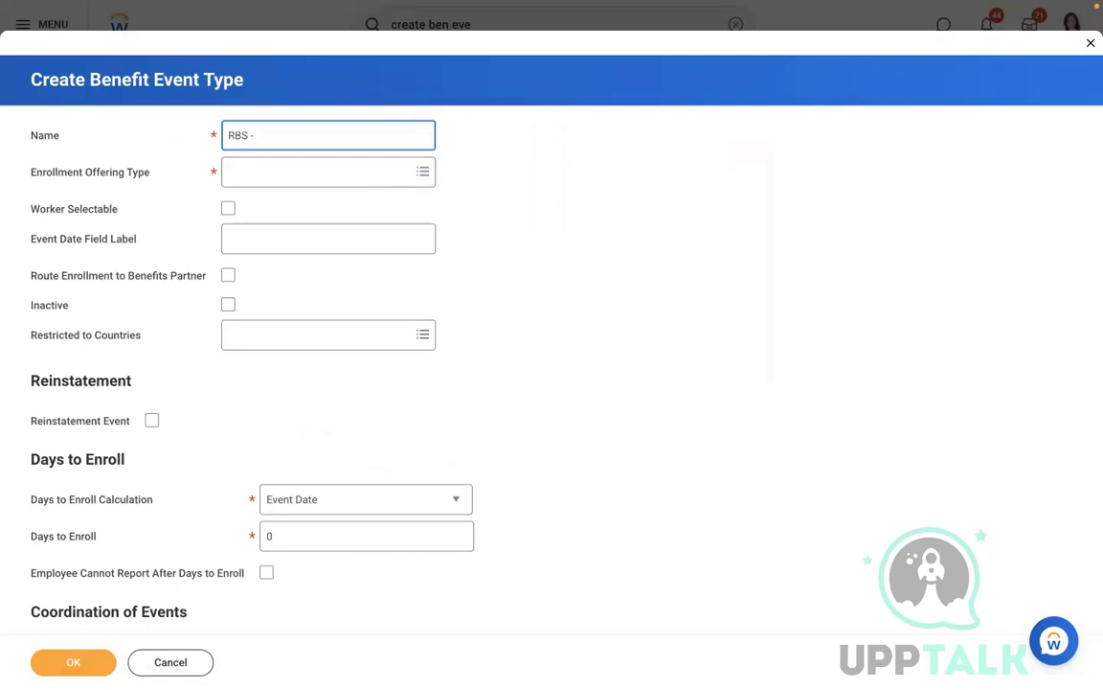
type("- Health Care")
Step: Choose MEDICAL as the event type's health care coverage offering
left_click(279, 170)
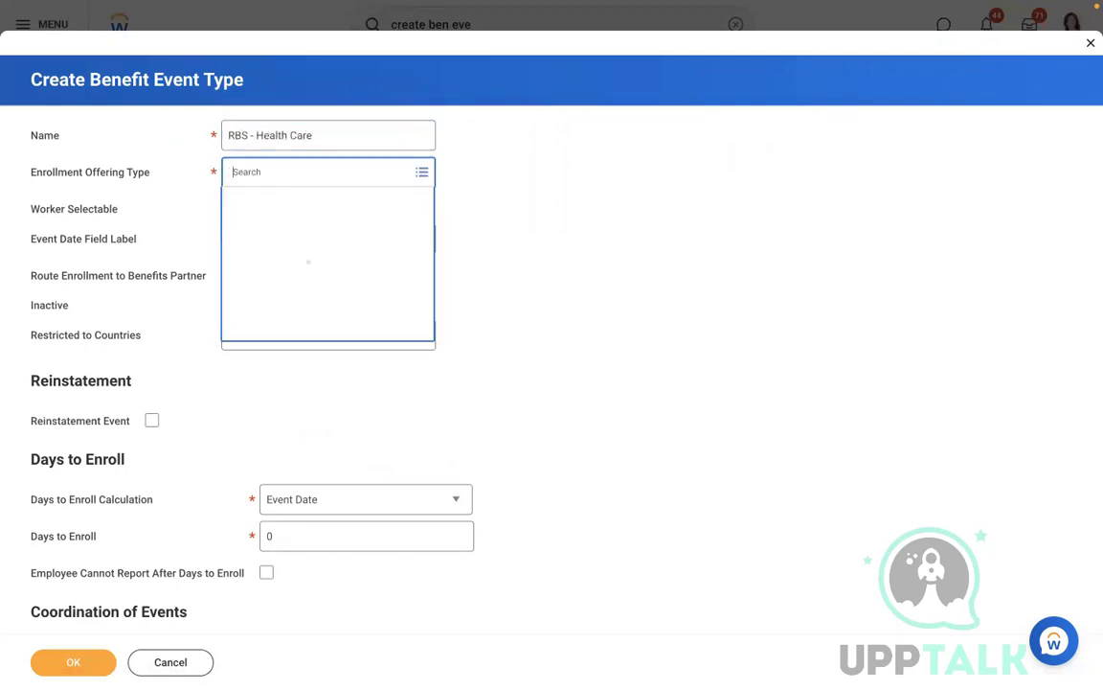
type("rbs")
key("Return")
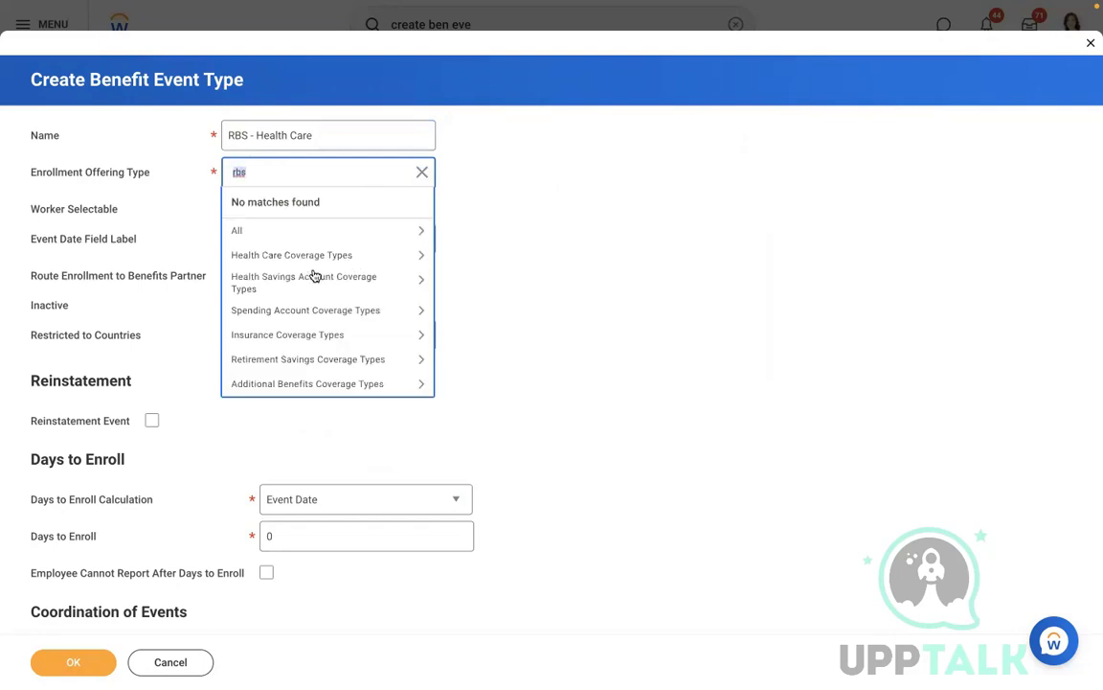
left_click(301, 255)
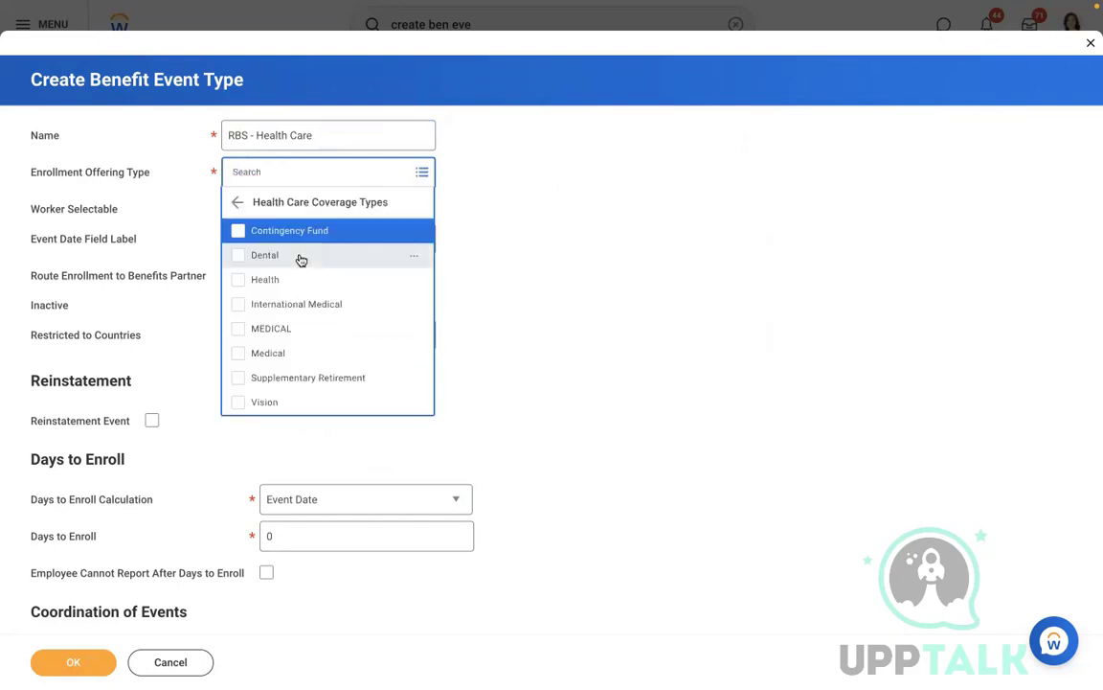
left_click(255, 327)
left_click(557, 224)
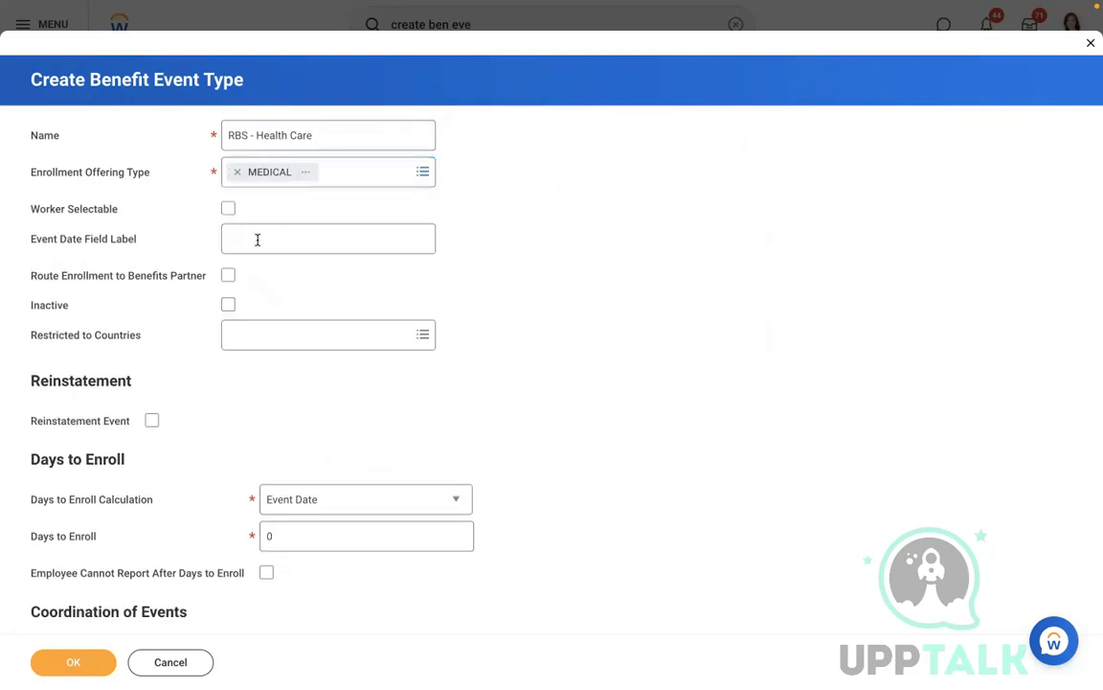
Step: Restrict to United States of America, route enrollment to the benefits partner, and save with 10 days to enroll
left_click(266, 331)
type("USA")
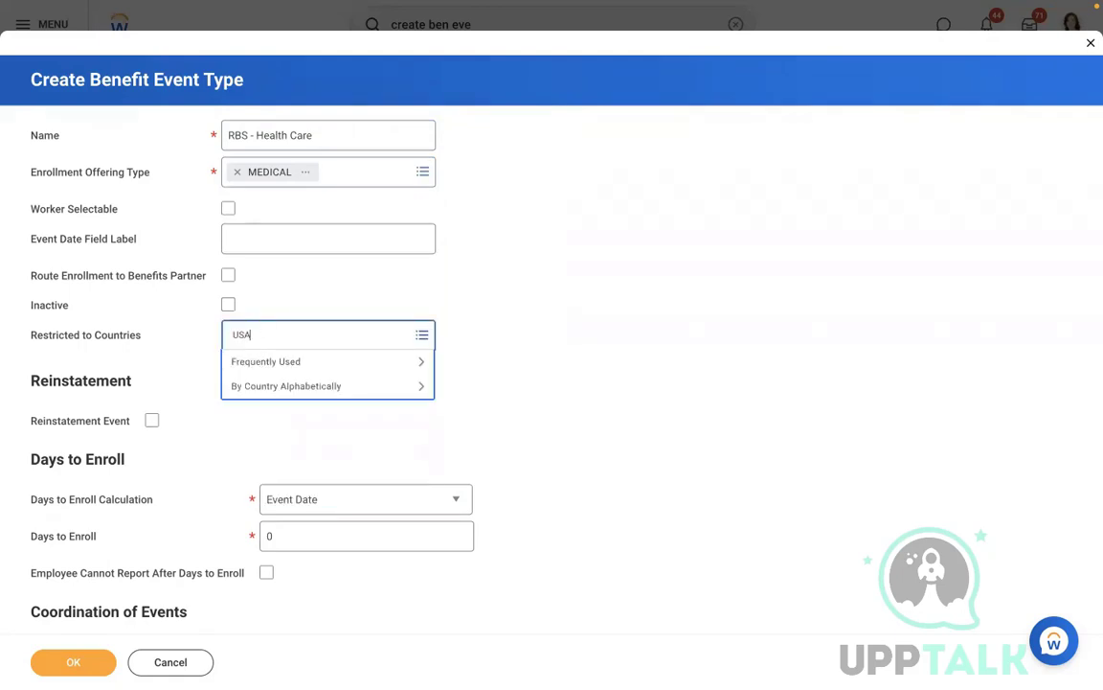
key("Return")
left_click(287, 465)
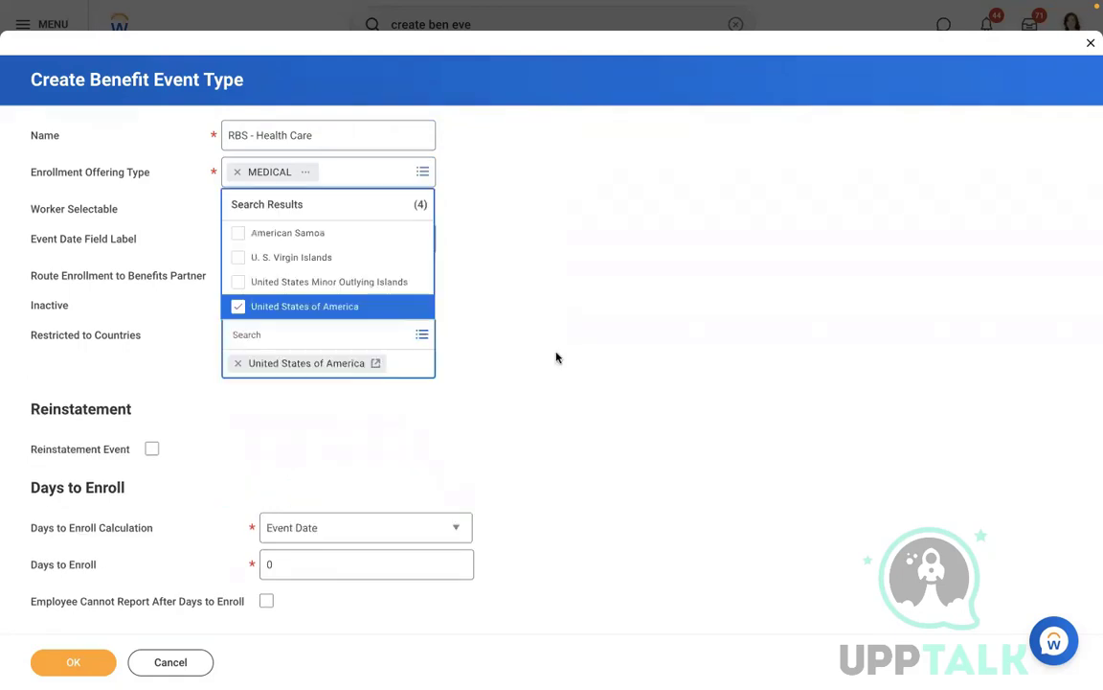
left_click(556, 357)
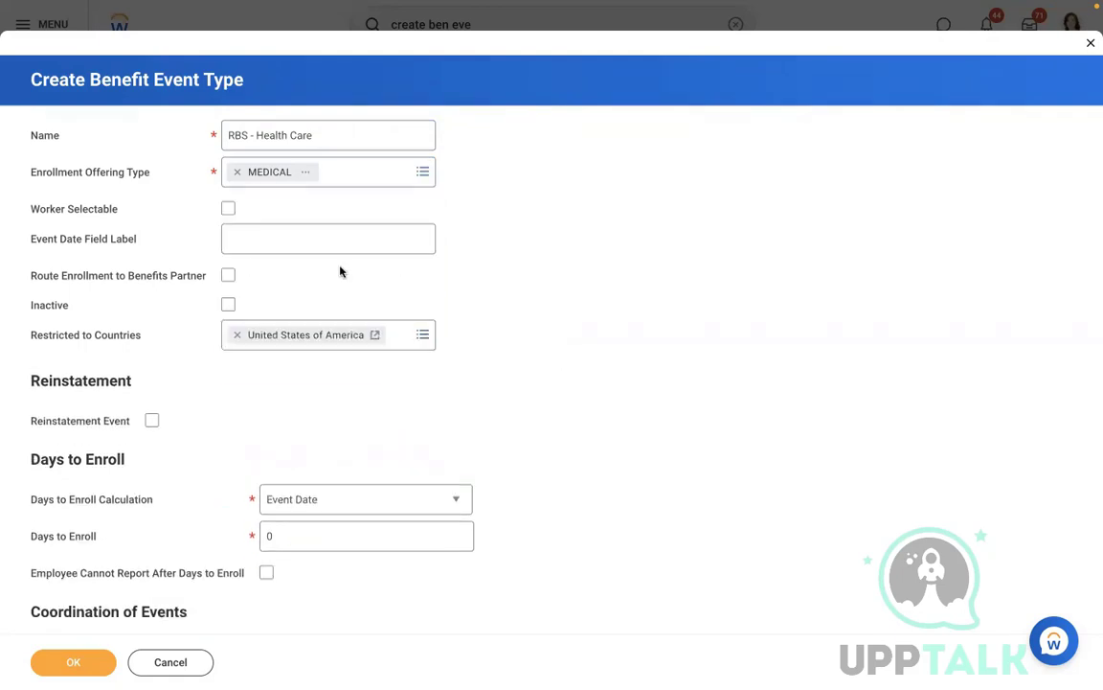
left_click(227, 274)
left_click(52, 654)
key("Return")
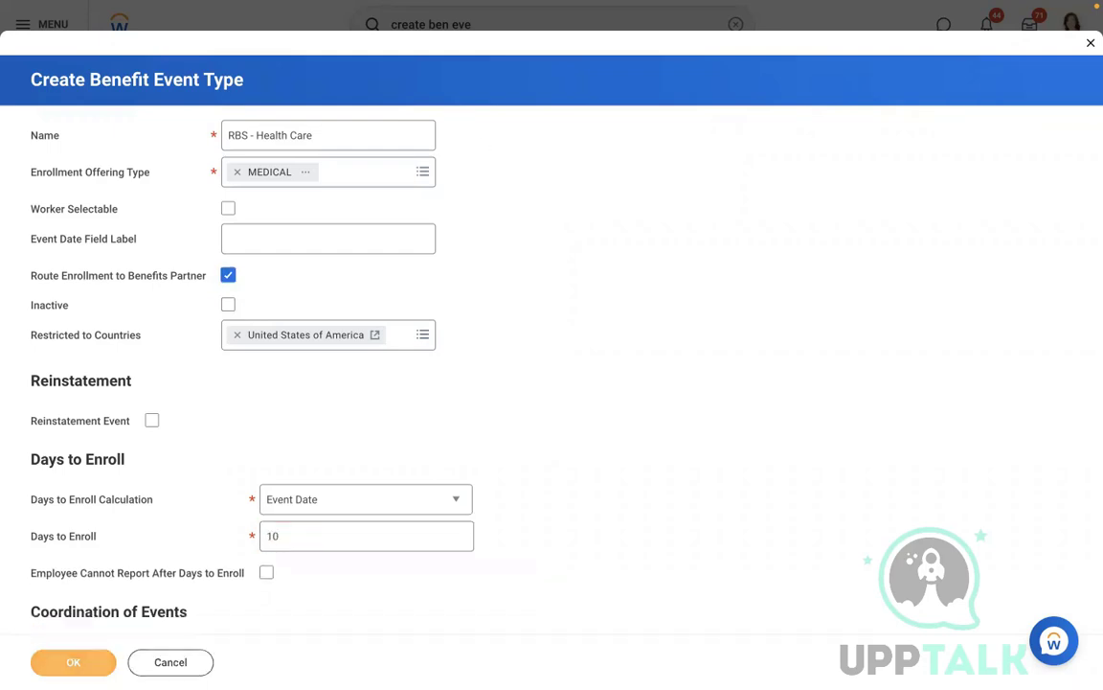
Step: Start Edit Enrollment Event Rule and select the US and Canada Enrollment Event Rule
left_click(537, 24)
type("ED")
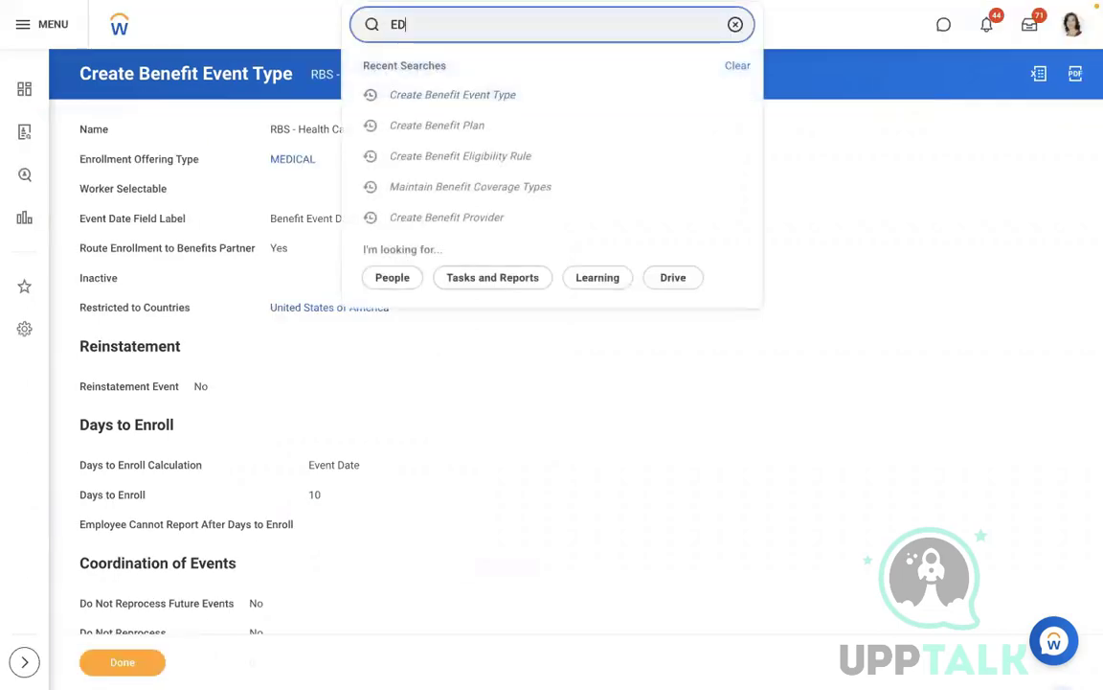
type("IT ENROLLMENT EVENT RU")
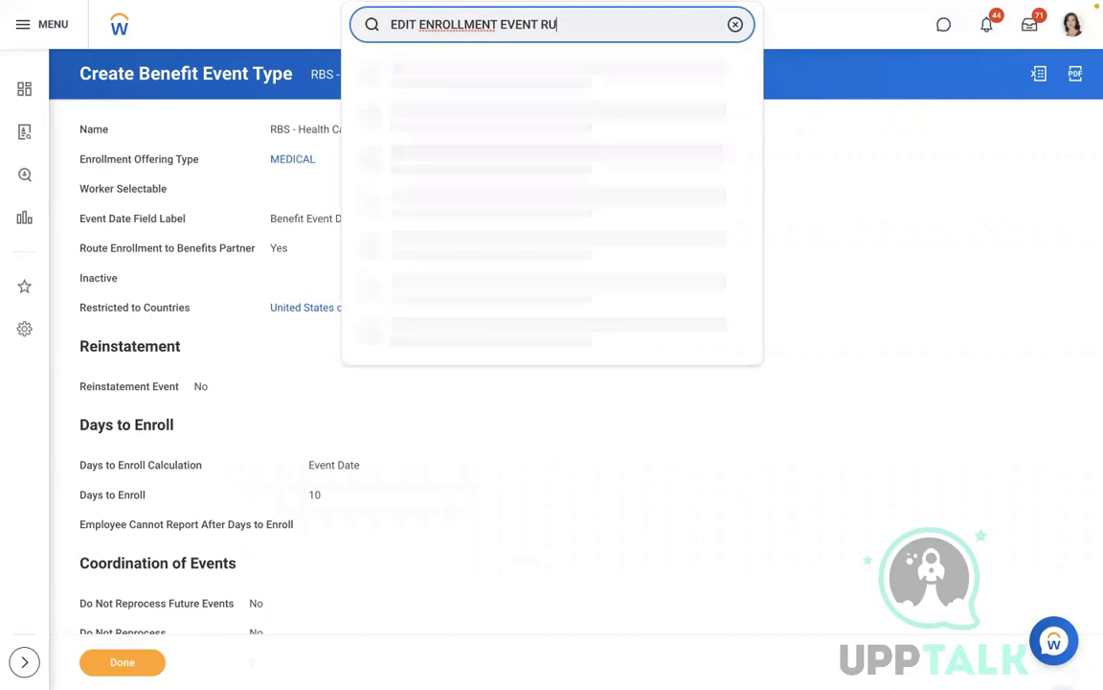
type("LE")
left_click(499, 165)
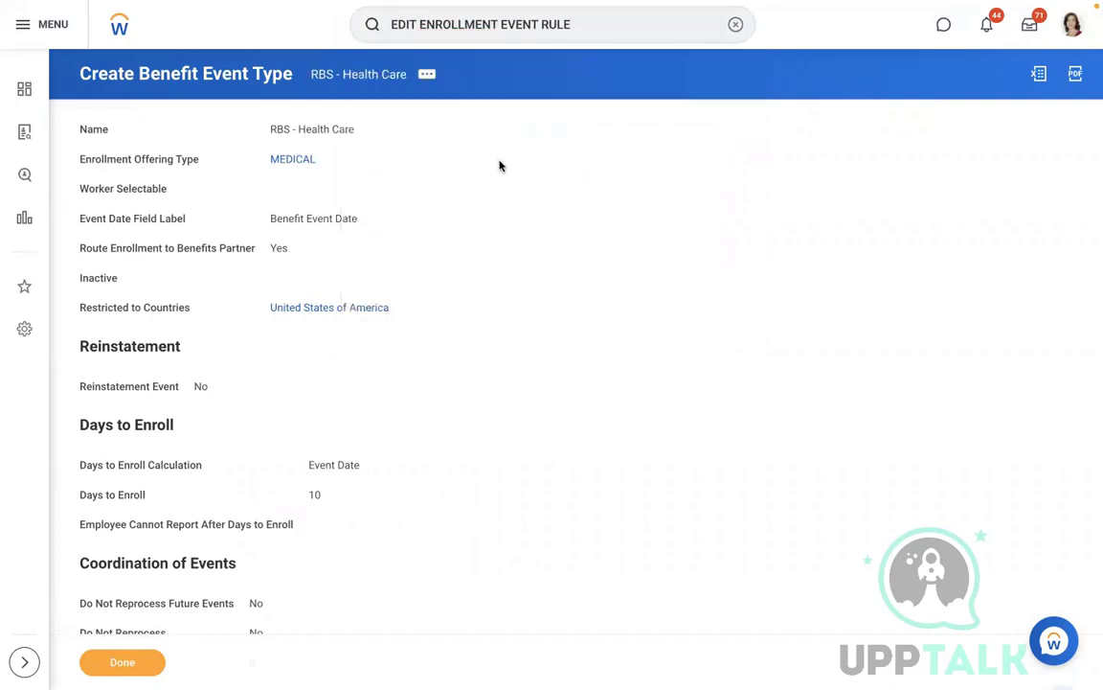
left_click(475, 182)
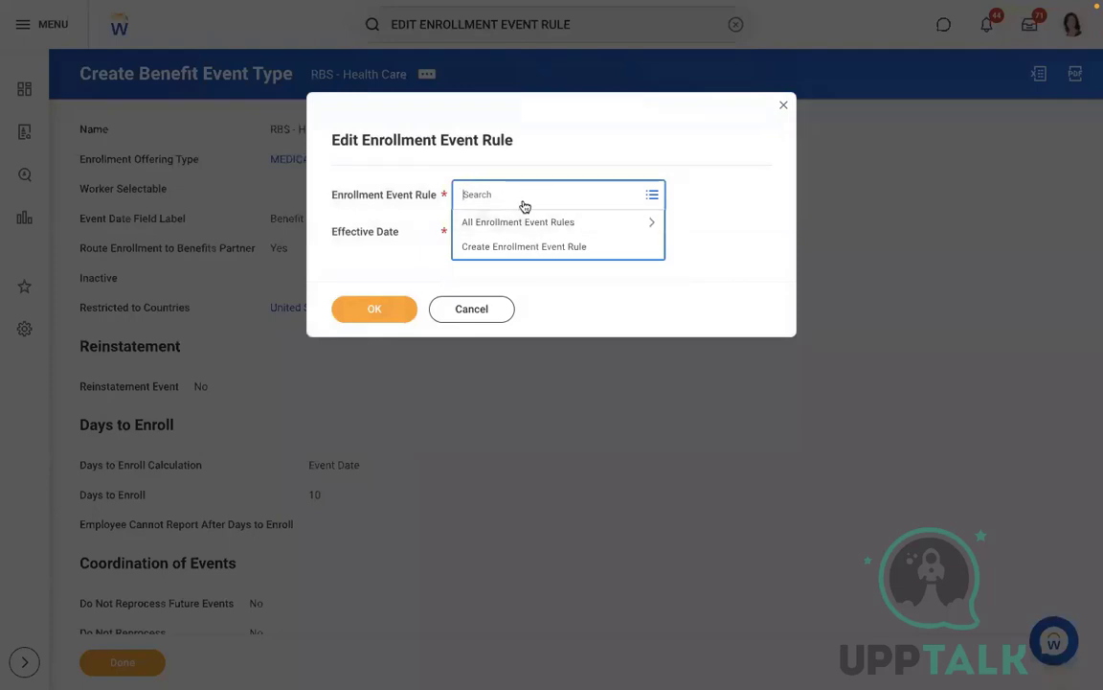
left_click(569, 221)
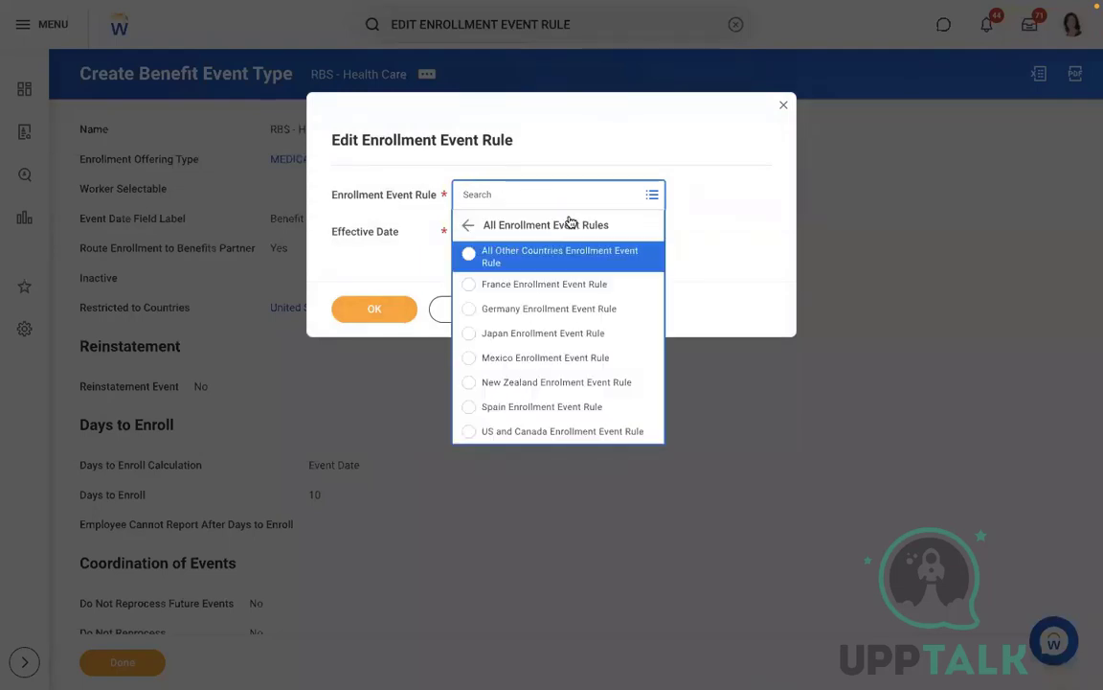
key("Up")
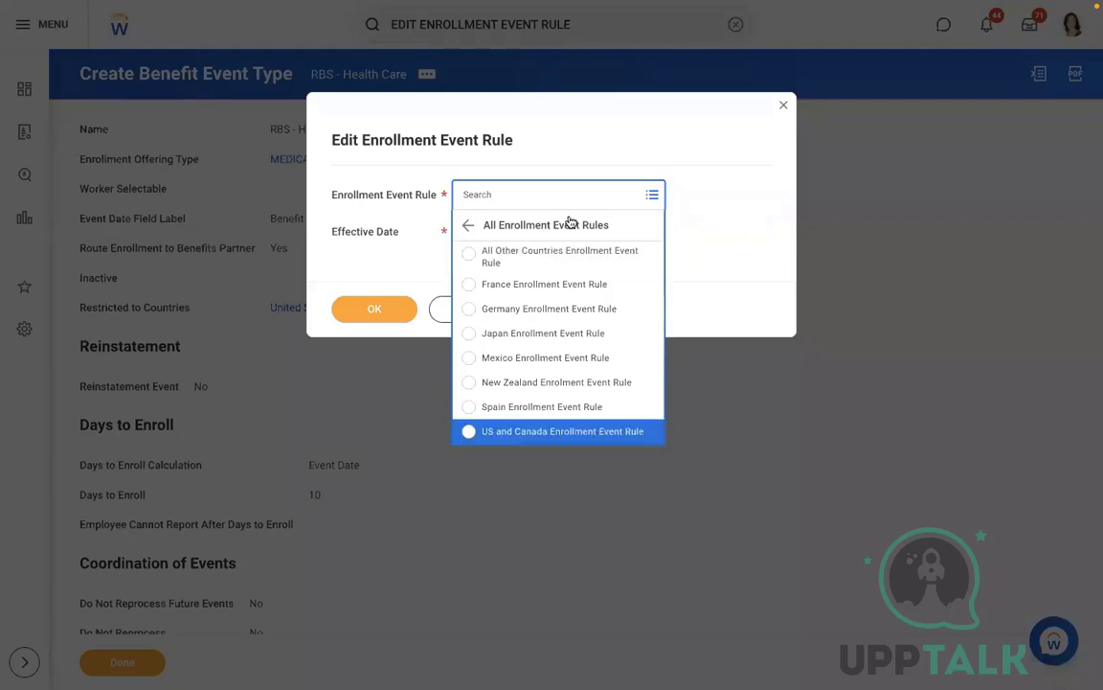
key("Return")
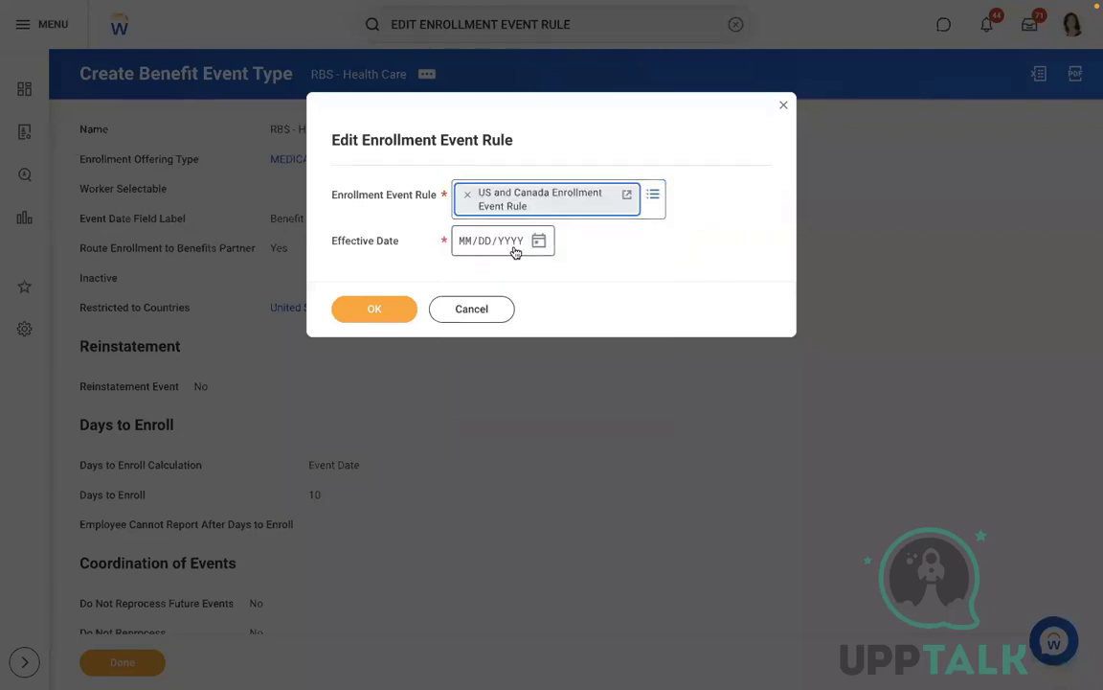
Step: Set the effective date to 01/01/2022 and confirm
left_click(539, 241)
left_click(657, 298)
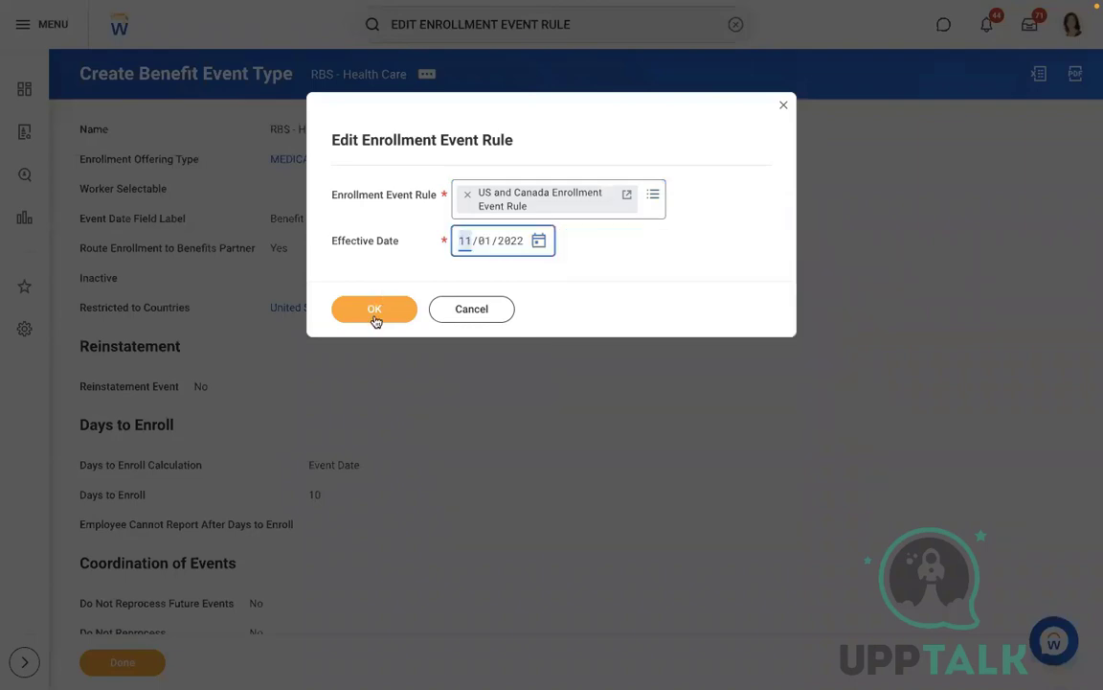
left_click(374, 312)
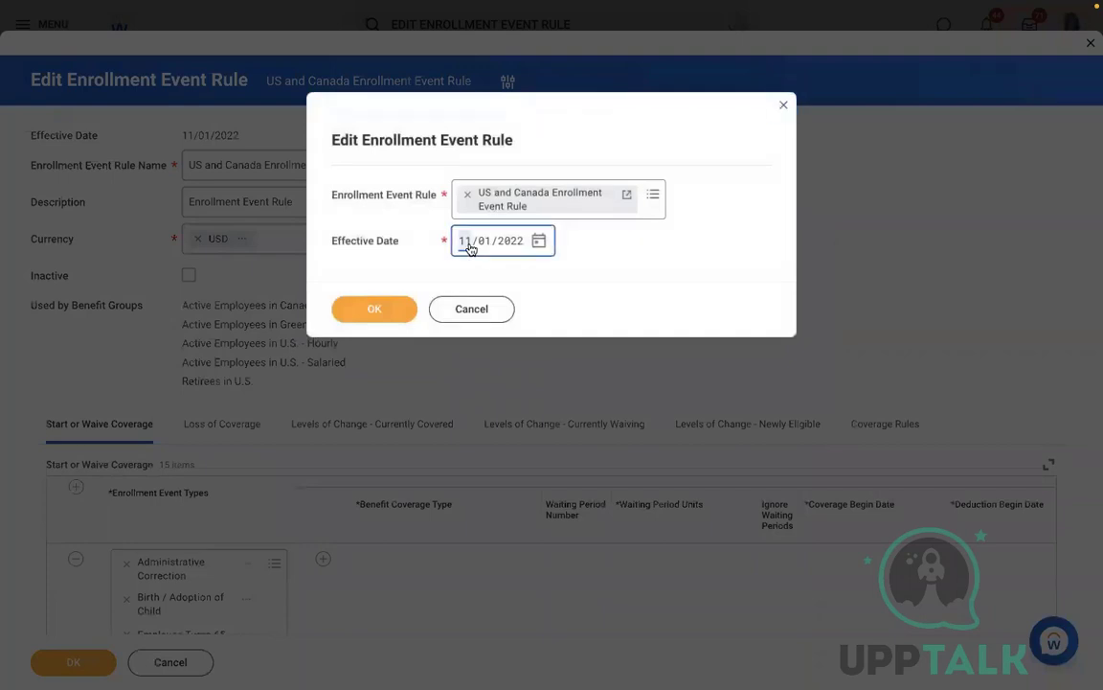
type("0101")
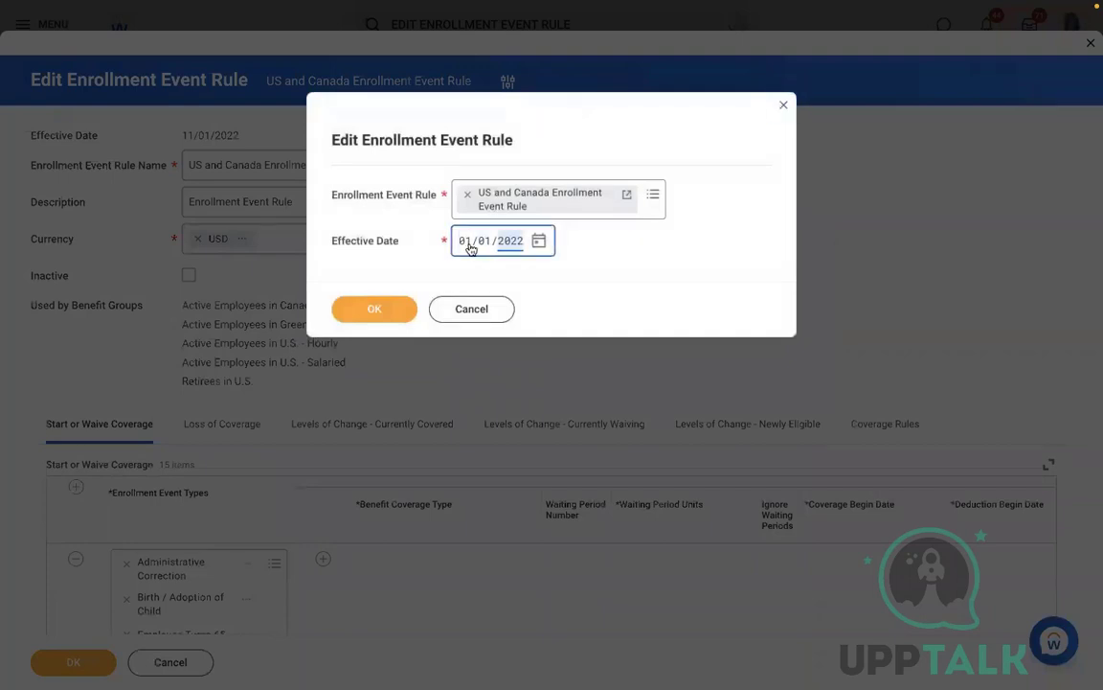
left_click(374, 308)
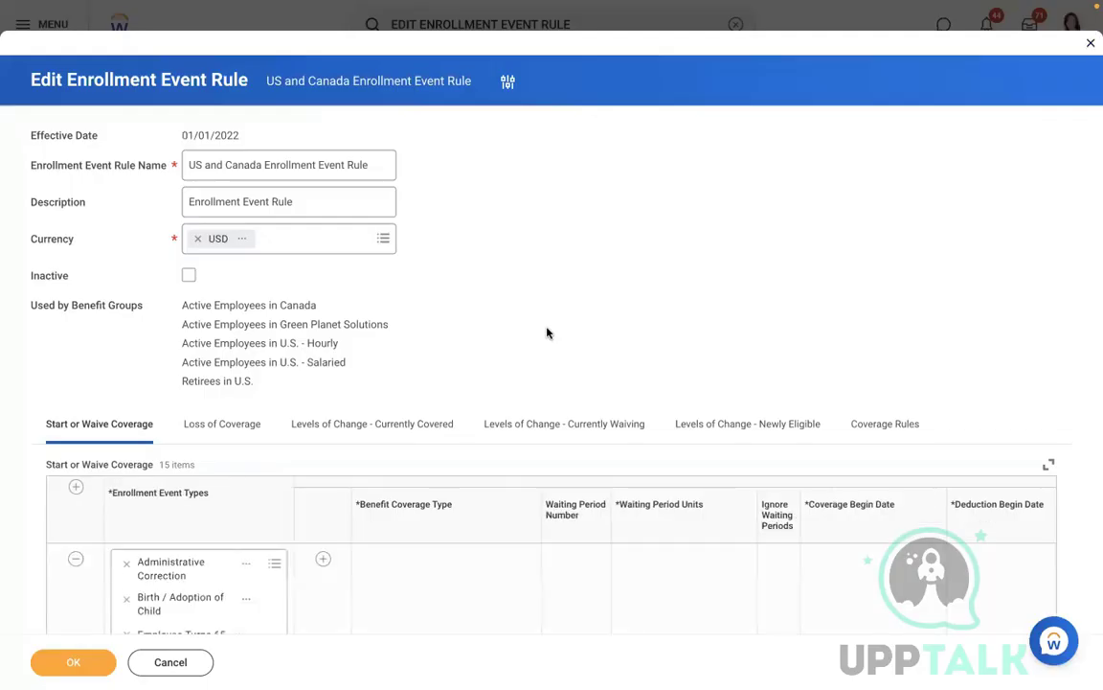
Step: Add a Start or Waive Coverage row pairing RBS - Health Care with MEDICAL coverage
scroll(133, 389, "down", 2)
left_click(76, 364)
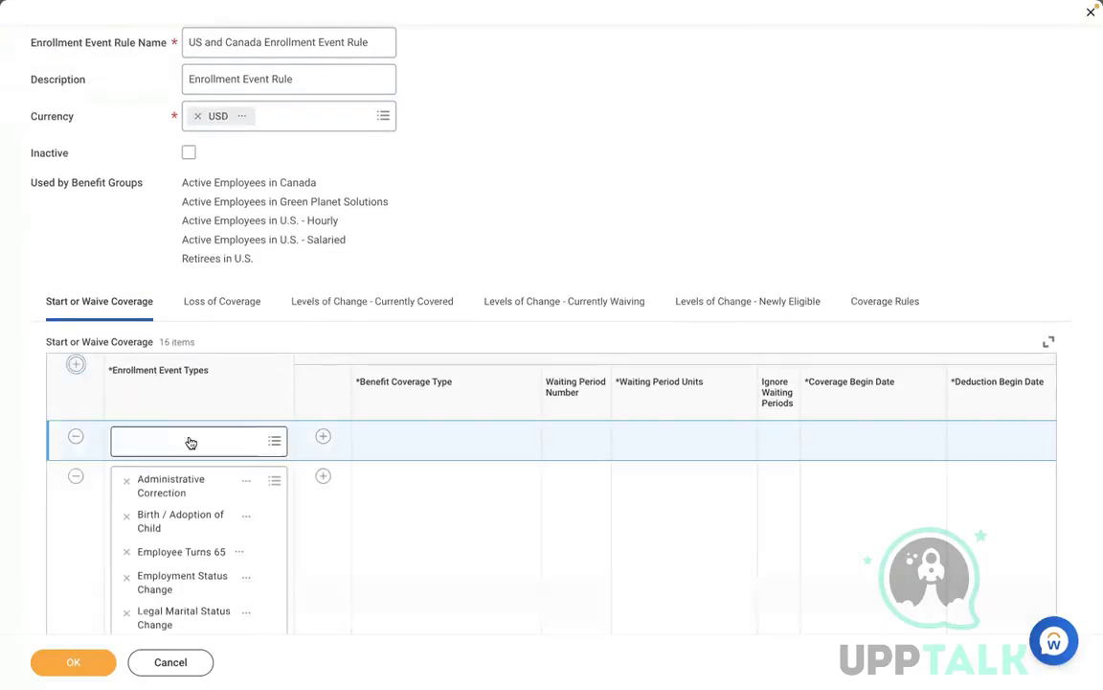
left_click(190, 441)
type("R")
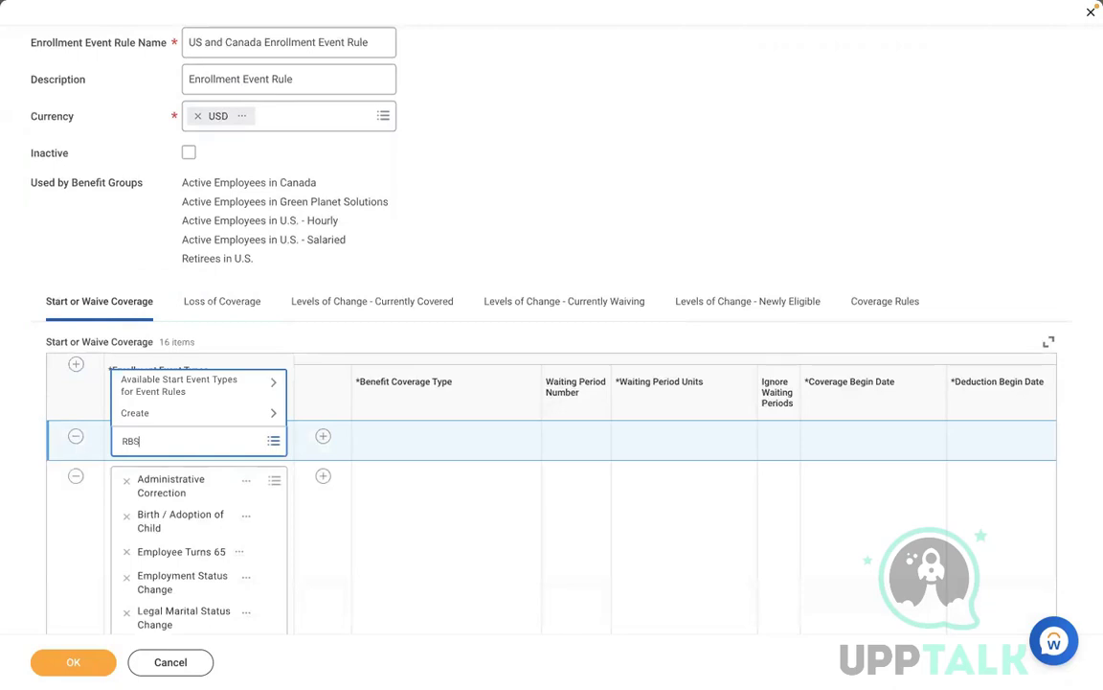
type("BS")
key("Return")
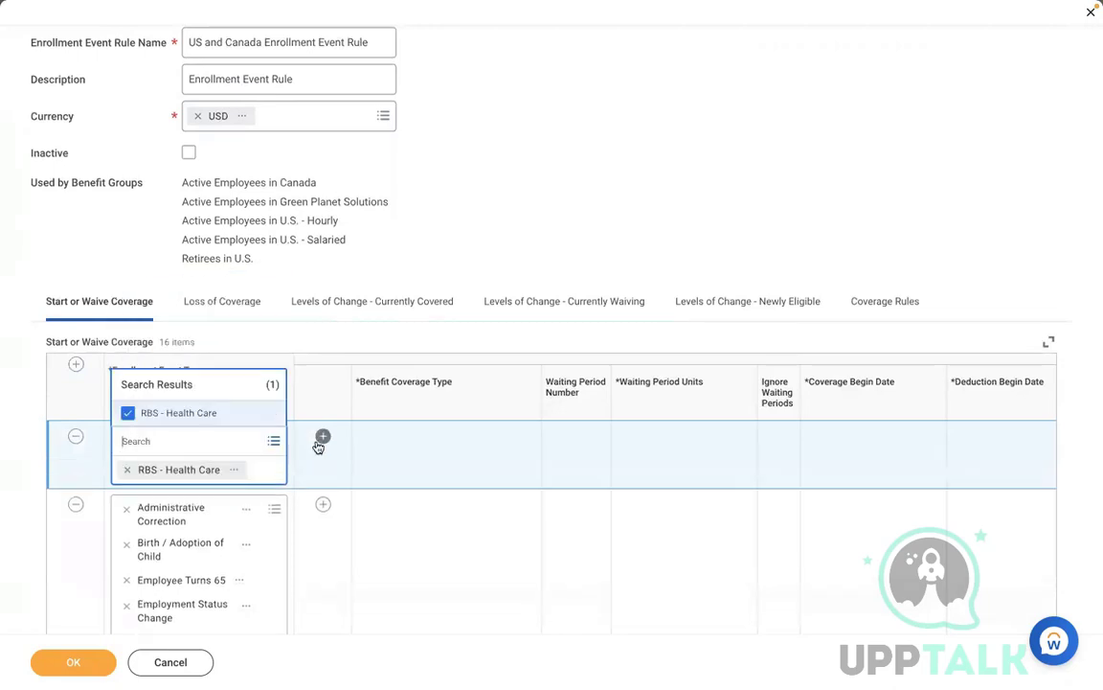
left_click(320, 443)
left_click(422, 476)
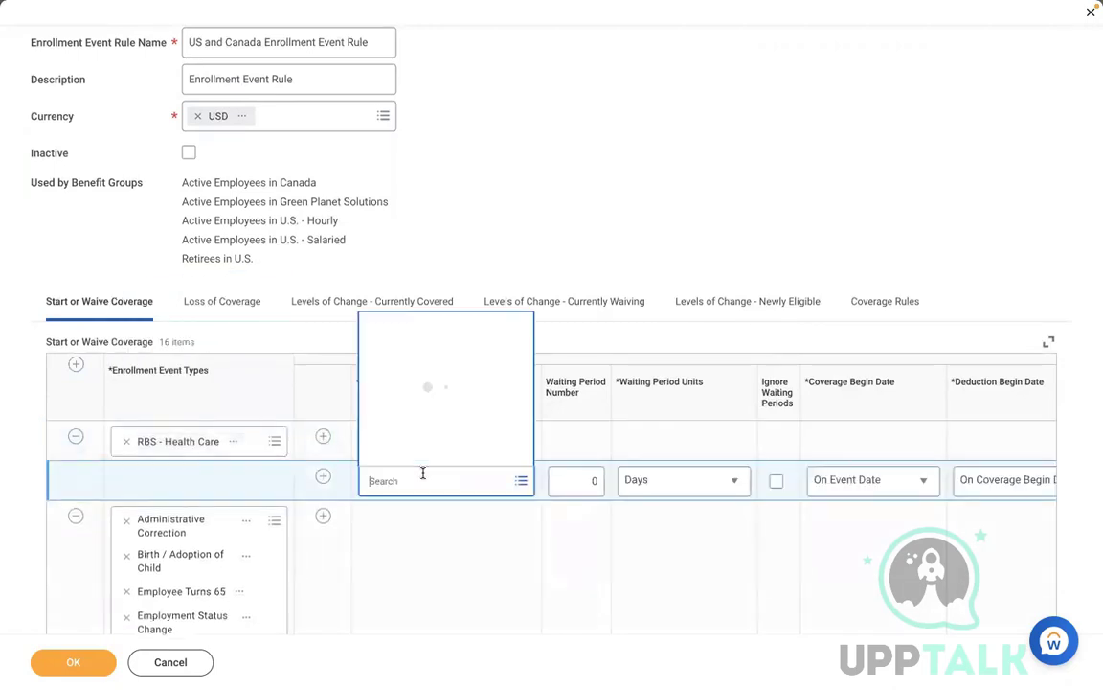
type("MEDICA")
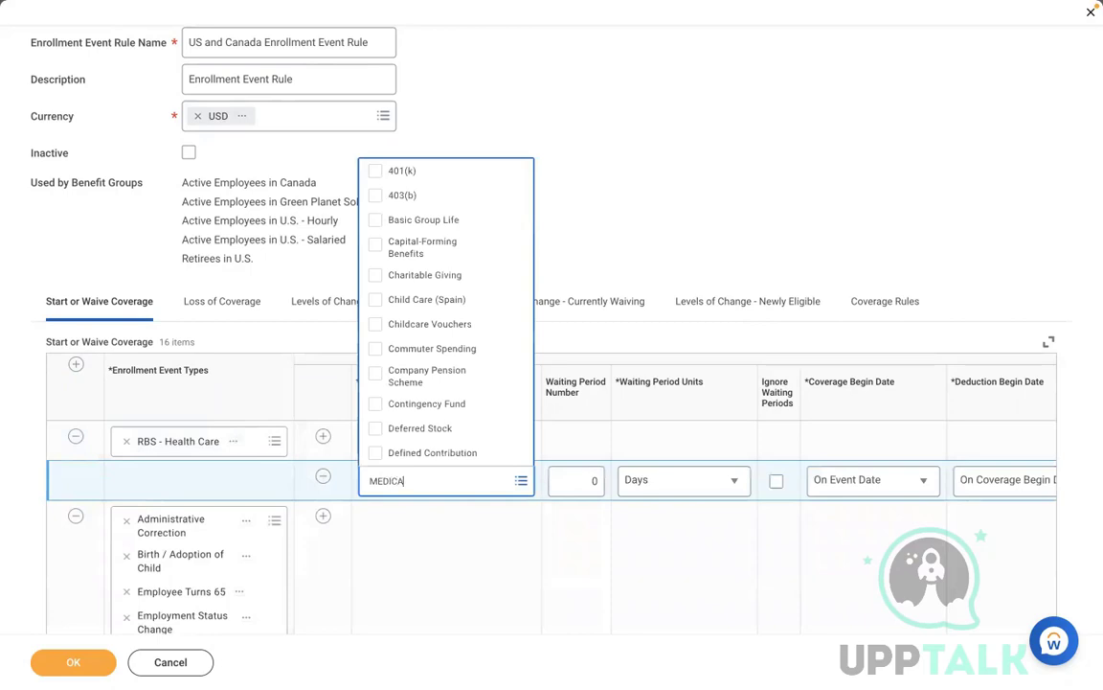
type("L")
key("Return")
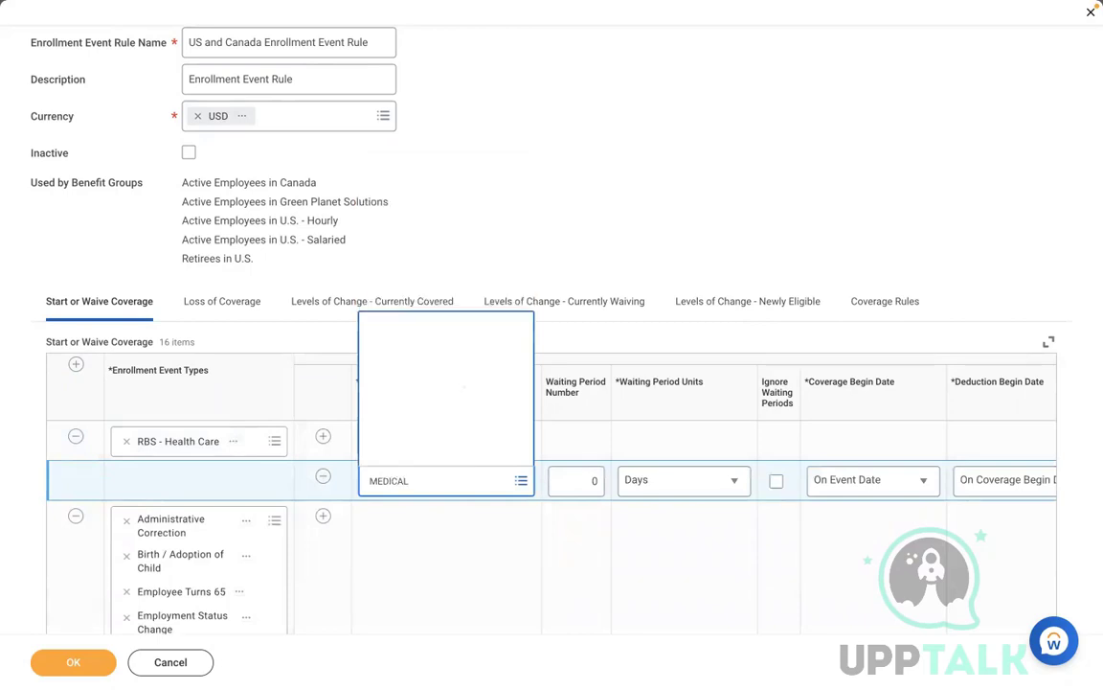
left_click(410, 428)
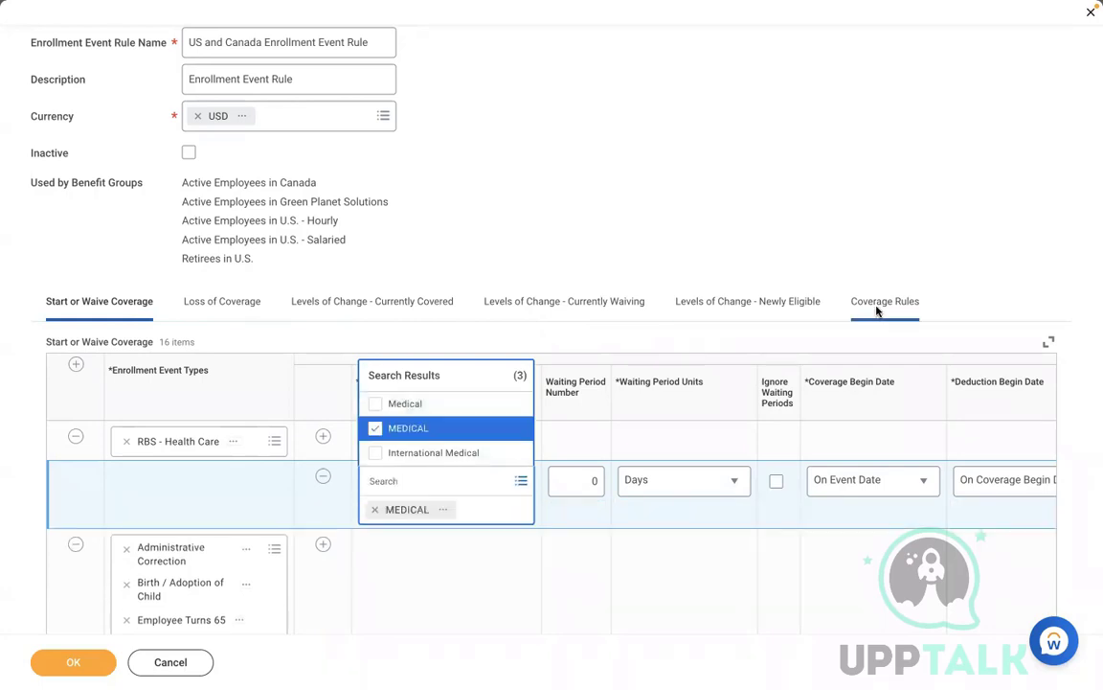
left_click(879, 303)
Step: Add a Coverage Rules row with RBS - Health Care as its event type
scroll(713, 300, "down", 2)
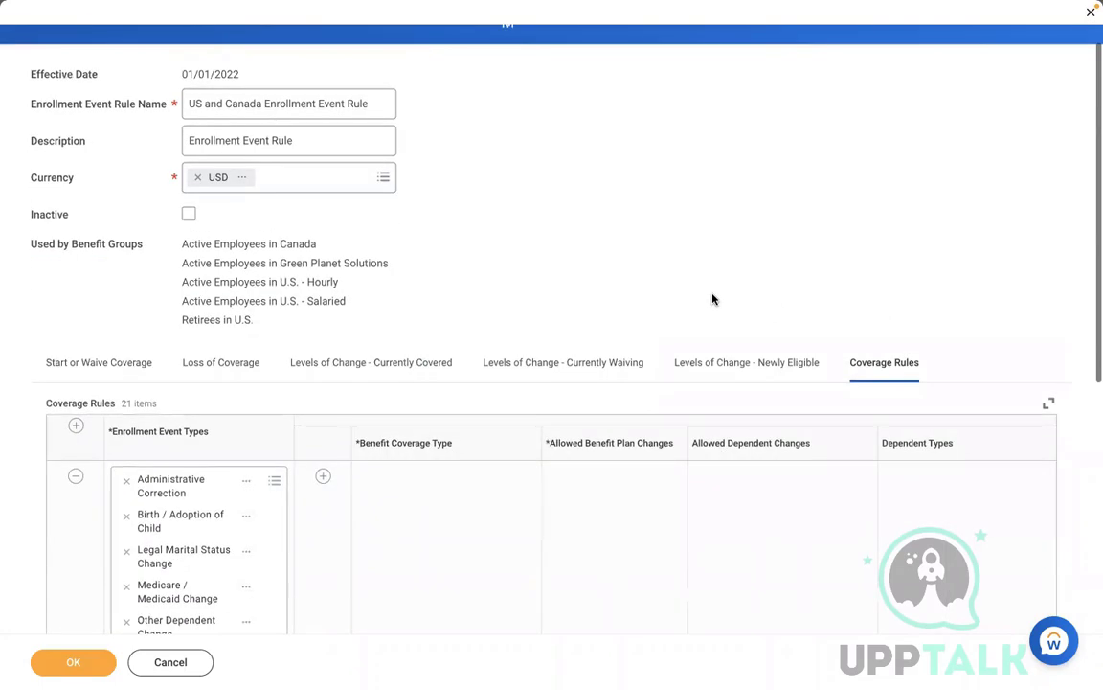
scroll(713, 300, "down", 2)
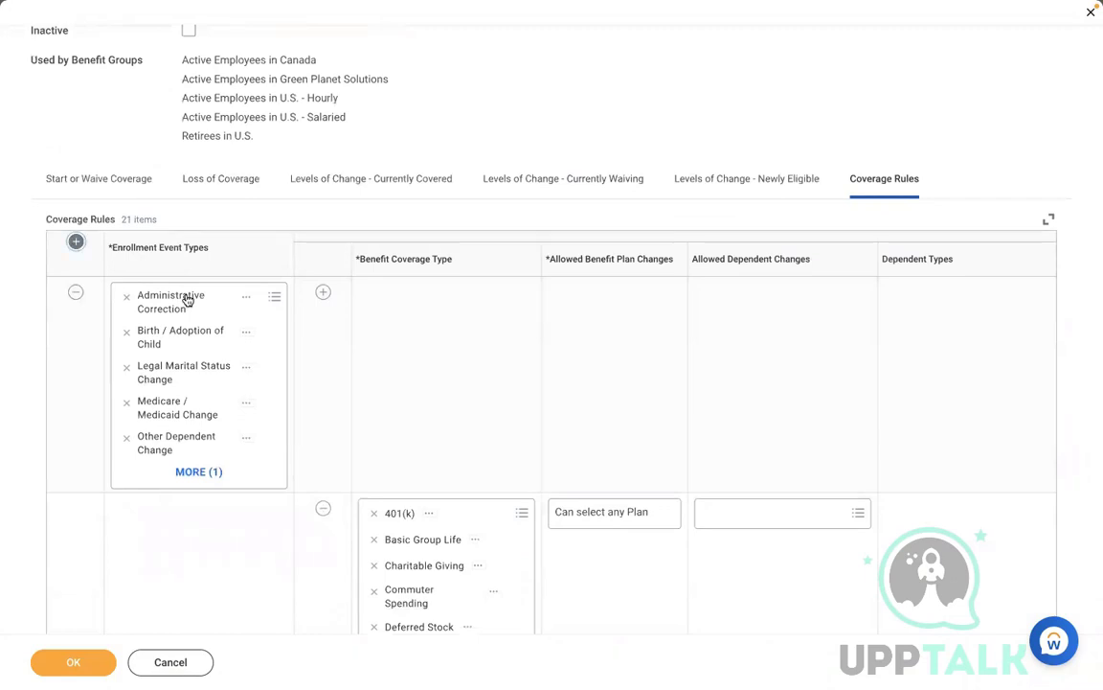
left_click(76, 241)
left_click(158, 297)
type("AM")
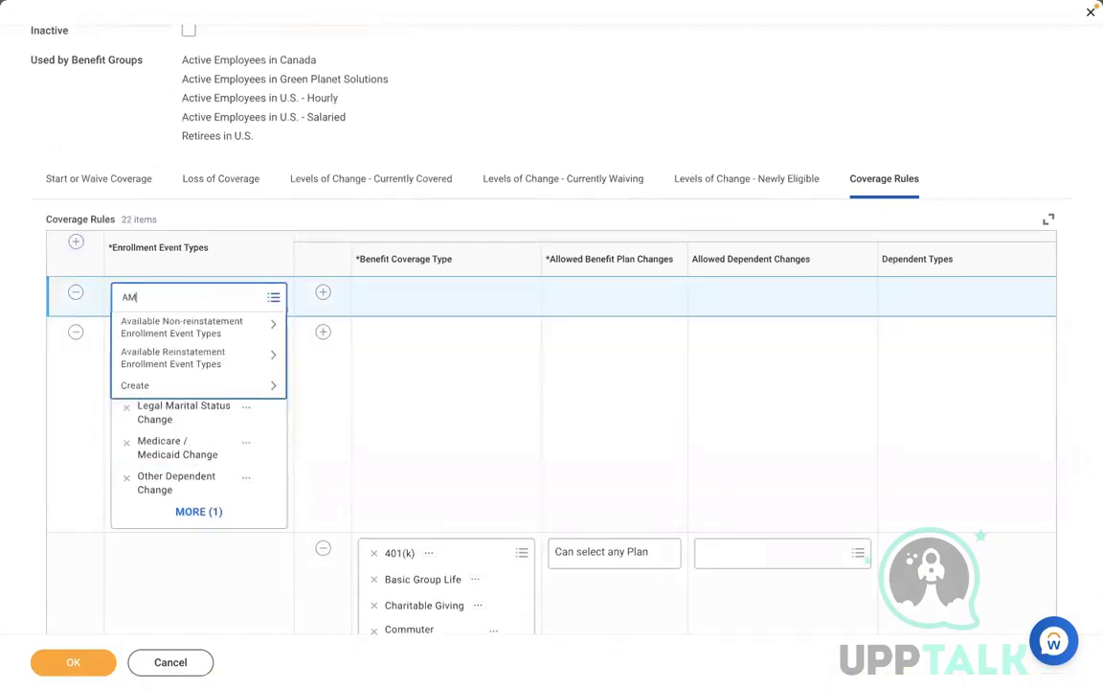
type("DR")
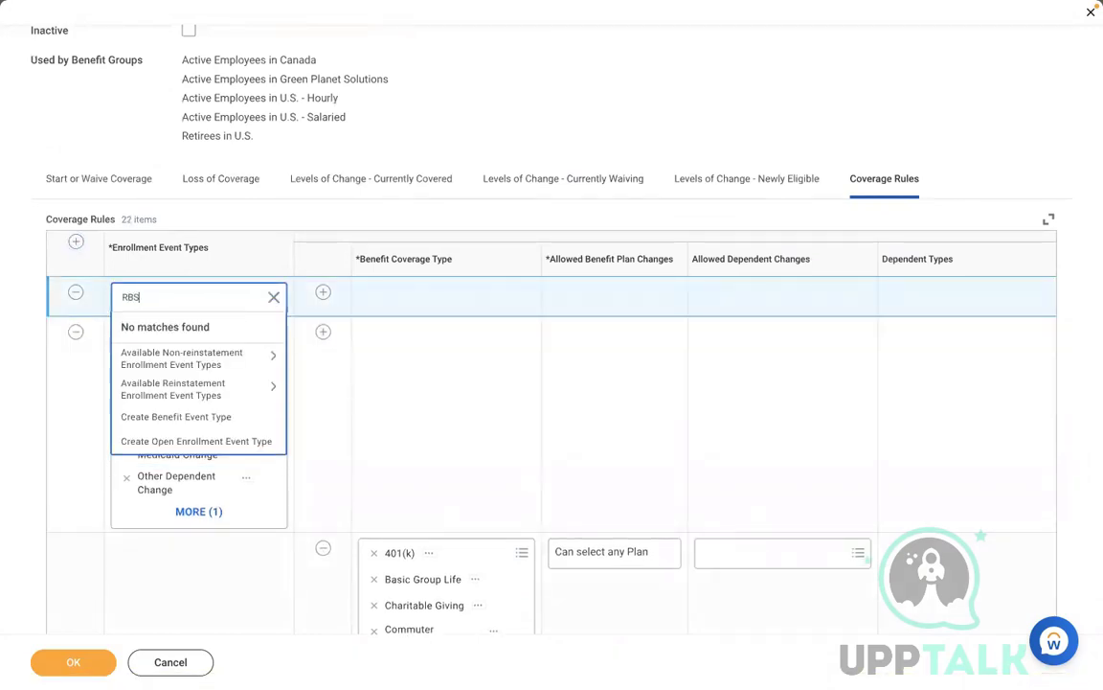
type("BS")
key("Return")
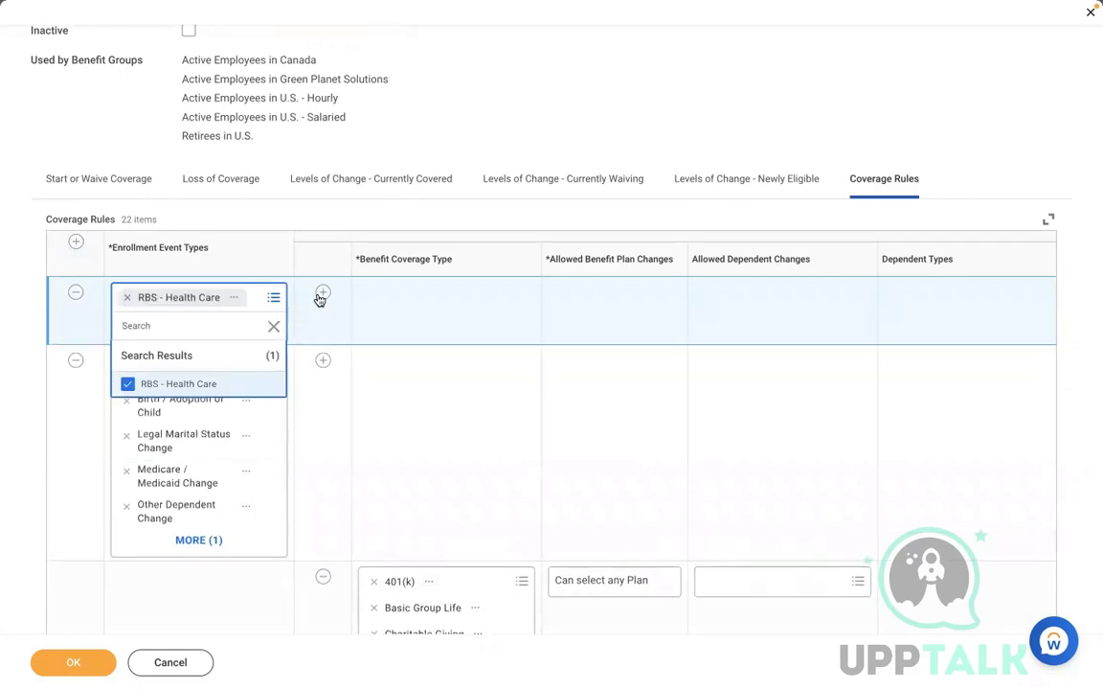
left_click(418, 335)
Step: Set MEDICAL as the benefit coverage type for the new rule
left_click(404, 336)
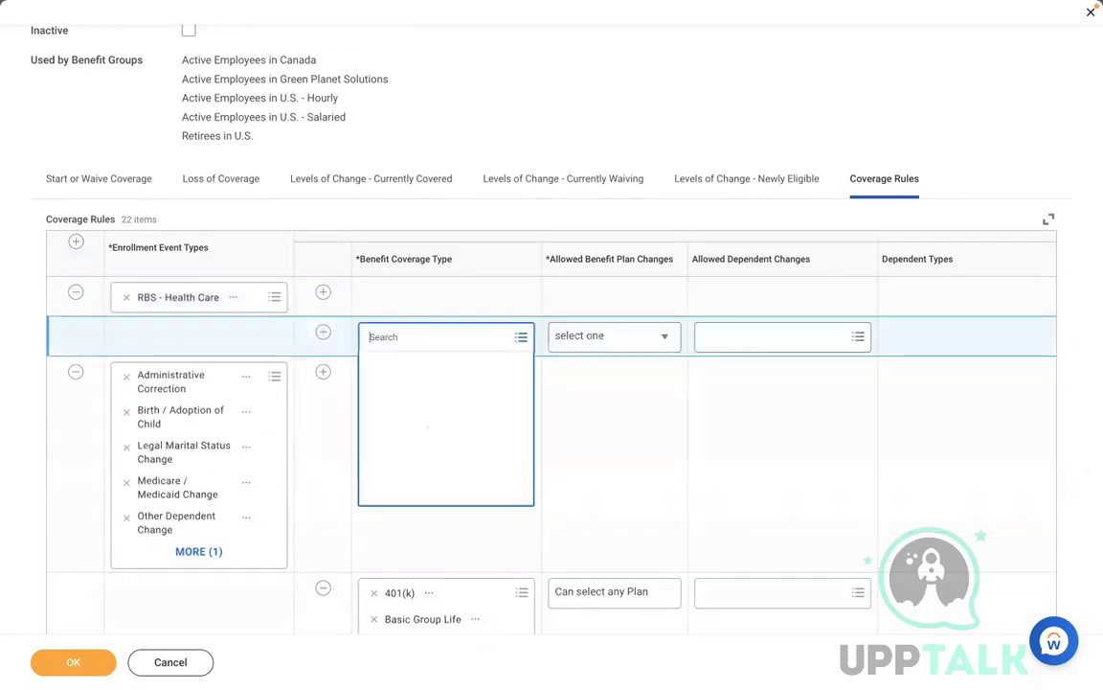
type("RB")
key("BackSpace")
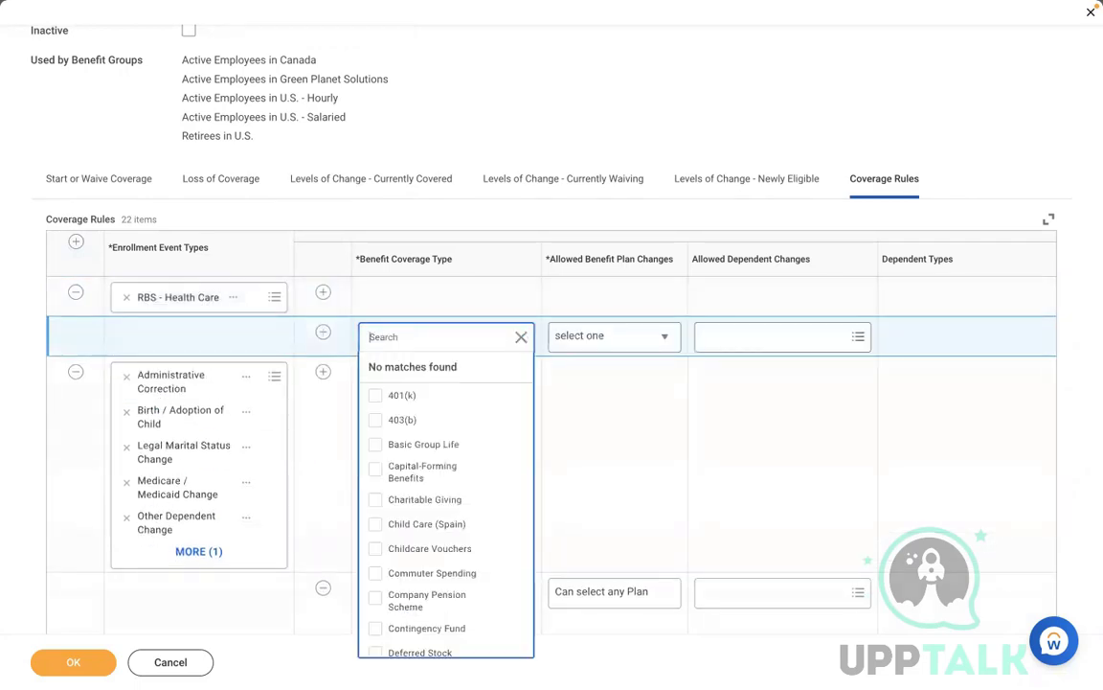
type("MEDICAL")
key("Return")
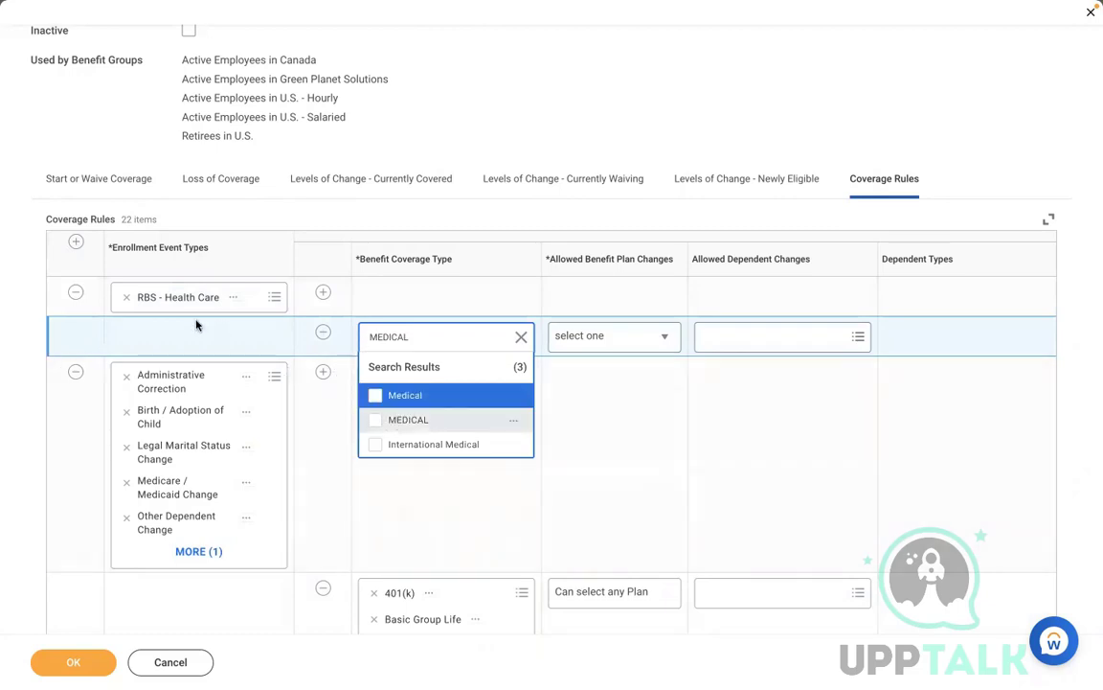
left_click(375, 420)
left_click(471, 467)
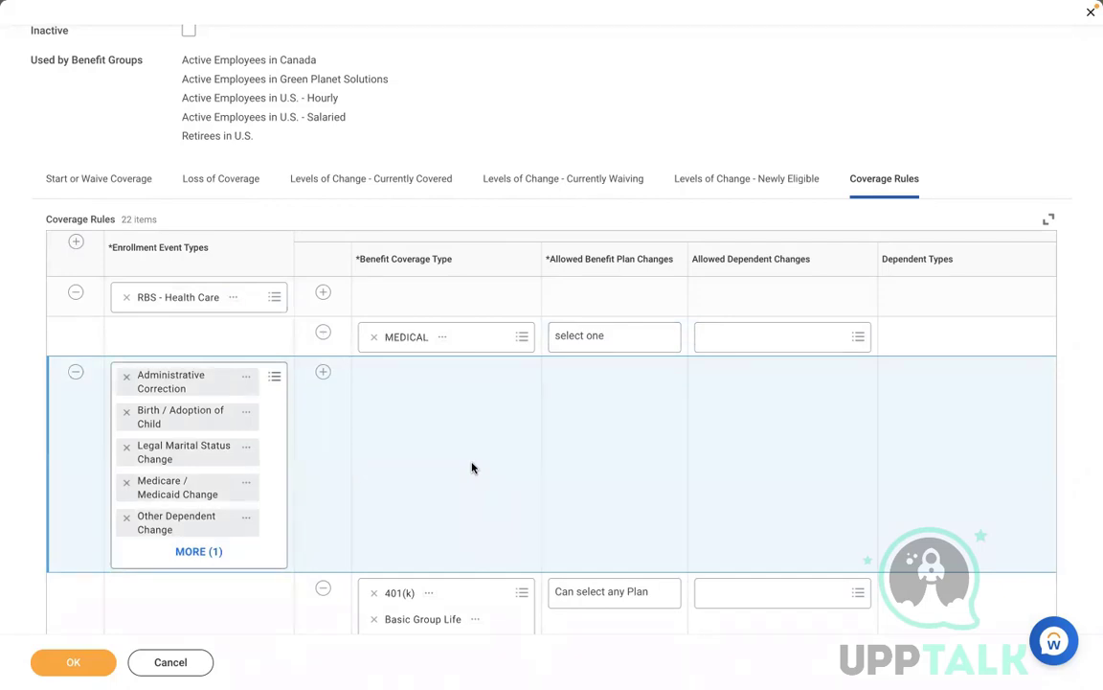
Step: Review the rules list, expanding the next rule's full set of event types
scroll(471, 467, "down", 2)
scroll(471, 468, "down", 1)
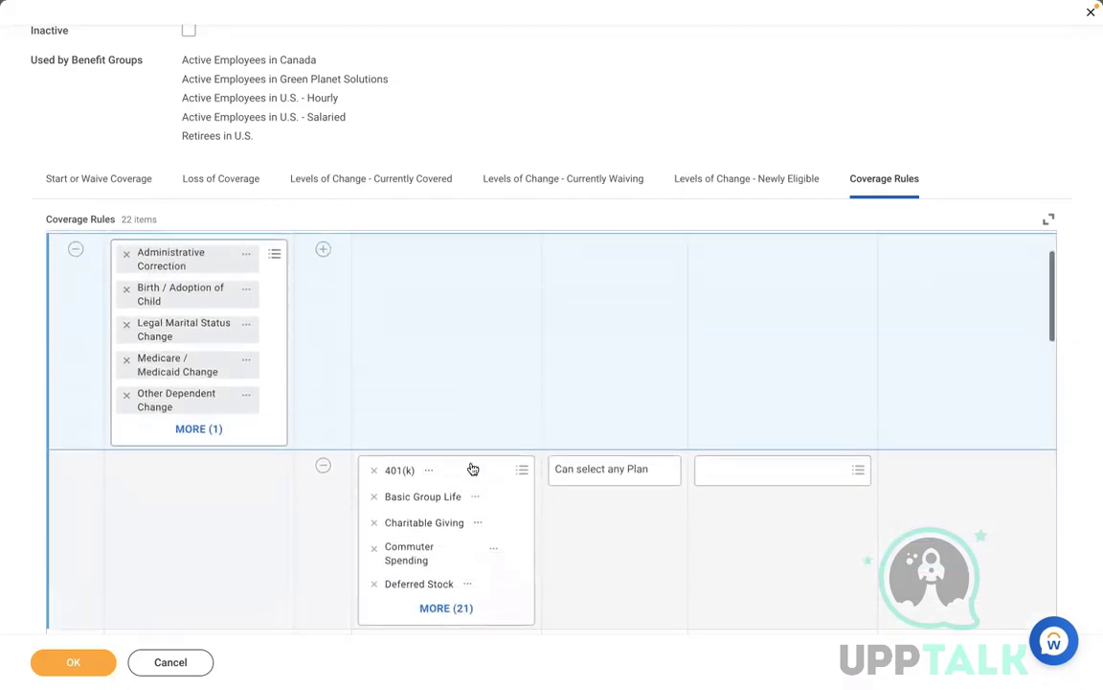
scroll(471, 467, "up", 1)
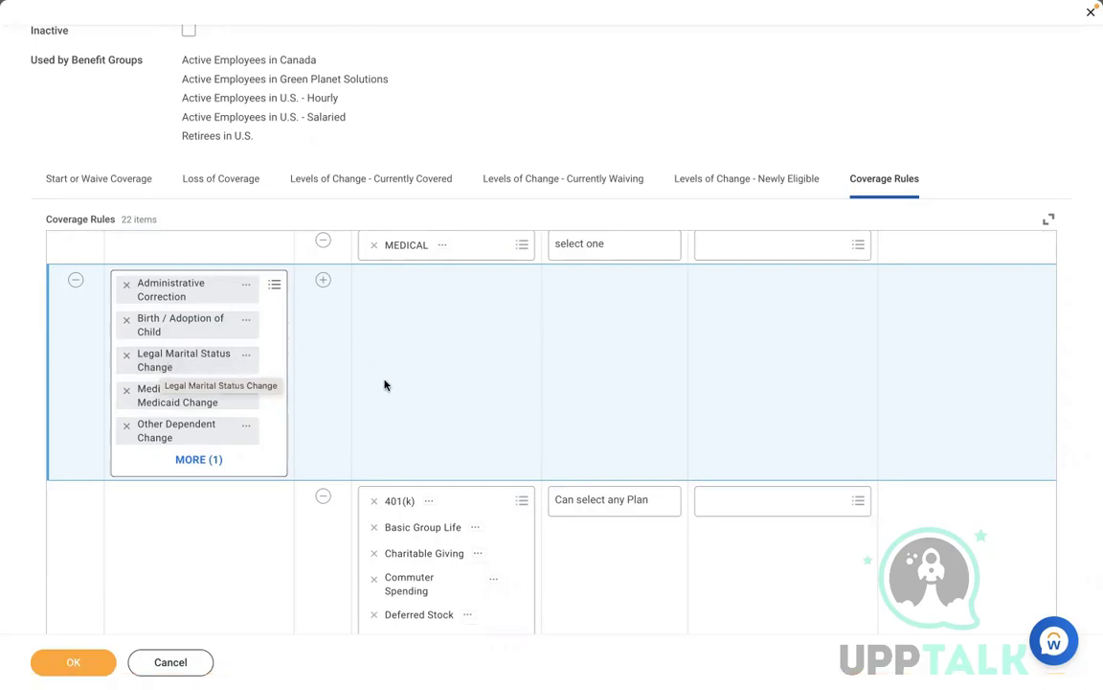
left_click(192, 459)
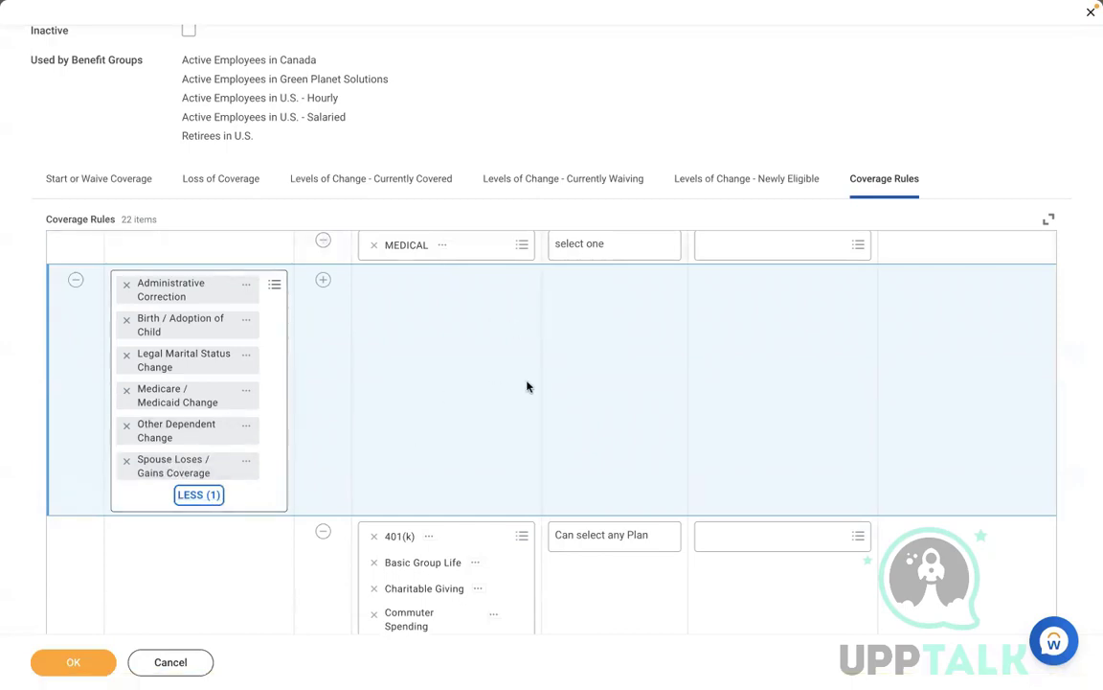
scroll(527, 386, "right", 5)
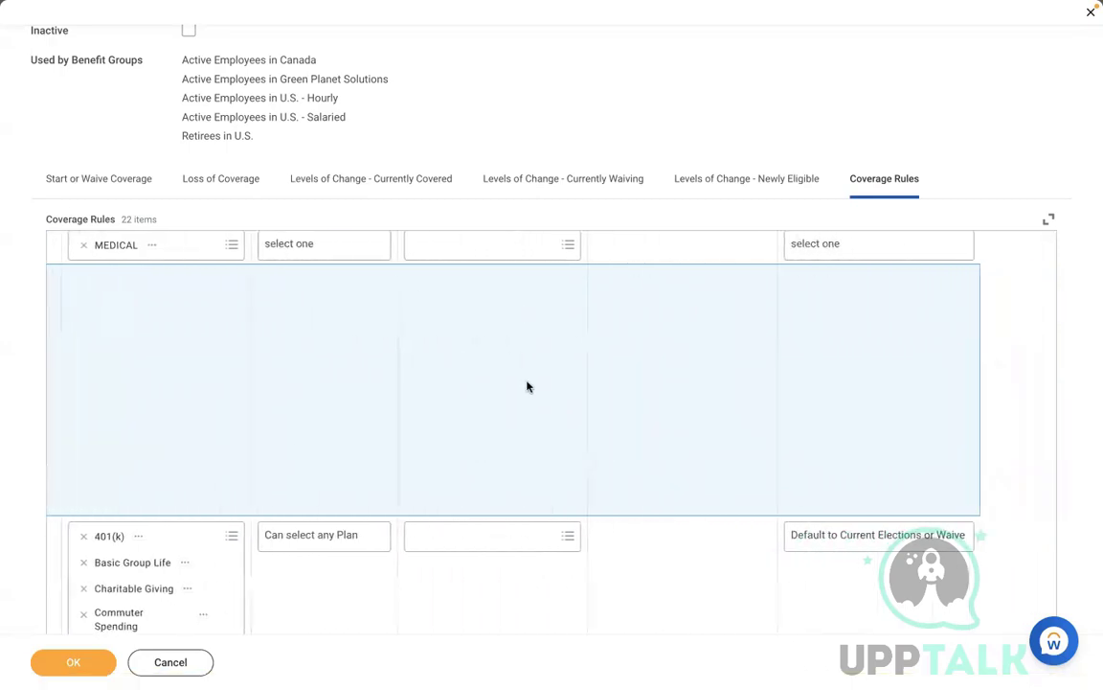
Step: Allow the MEDICAL rule to select any plan and add additional dependents
scroll(527, 386, "up", 3)
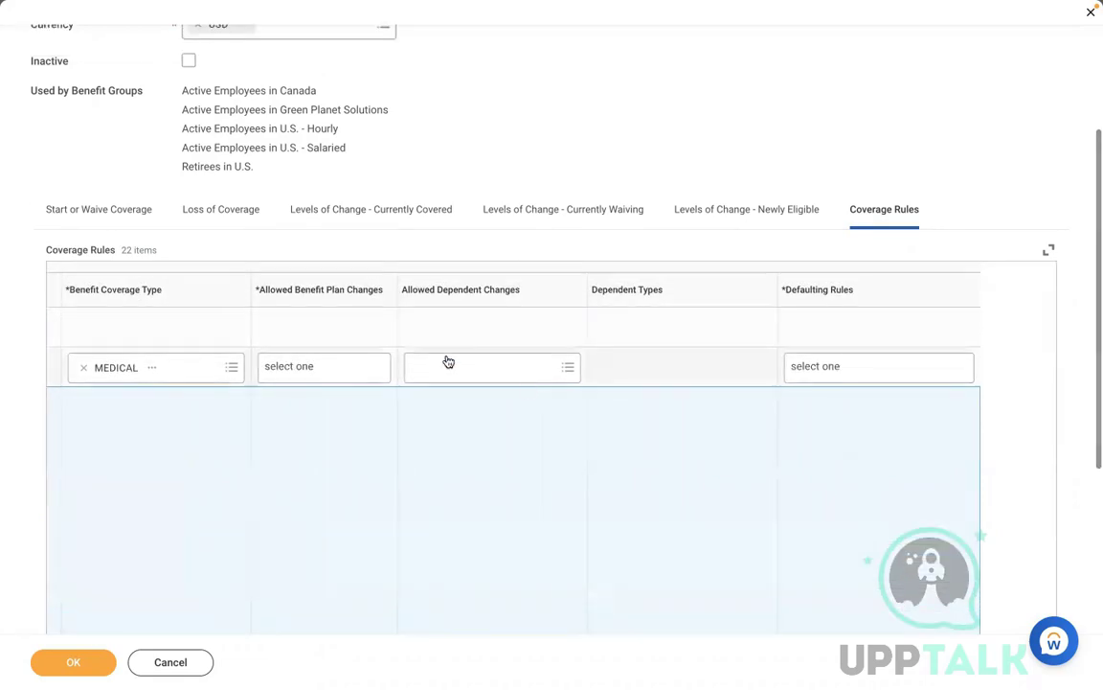
left_click(447, 359)
left_click(356, 367)
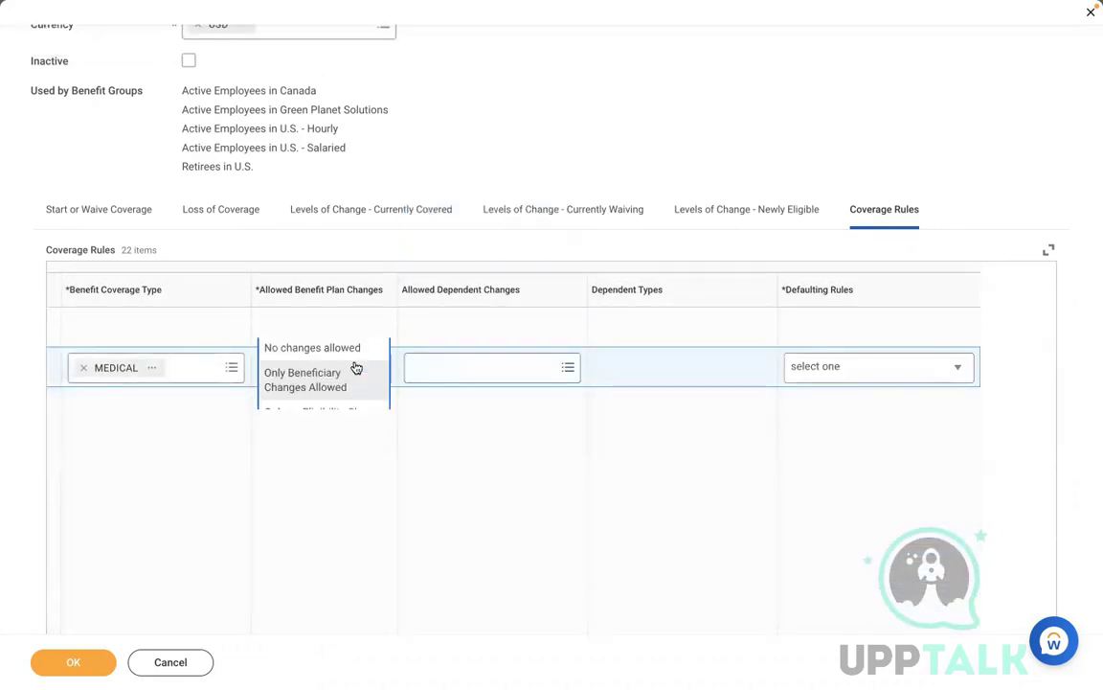
left_click(305, 423)
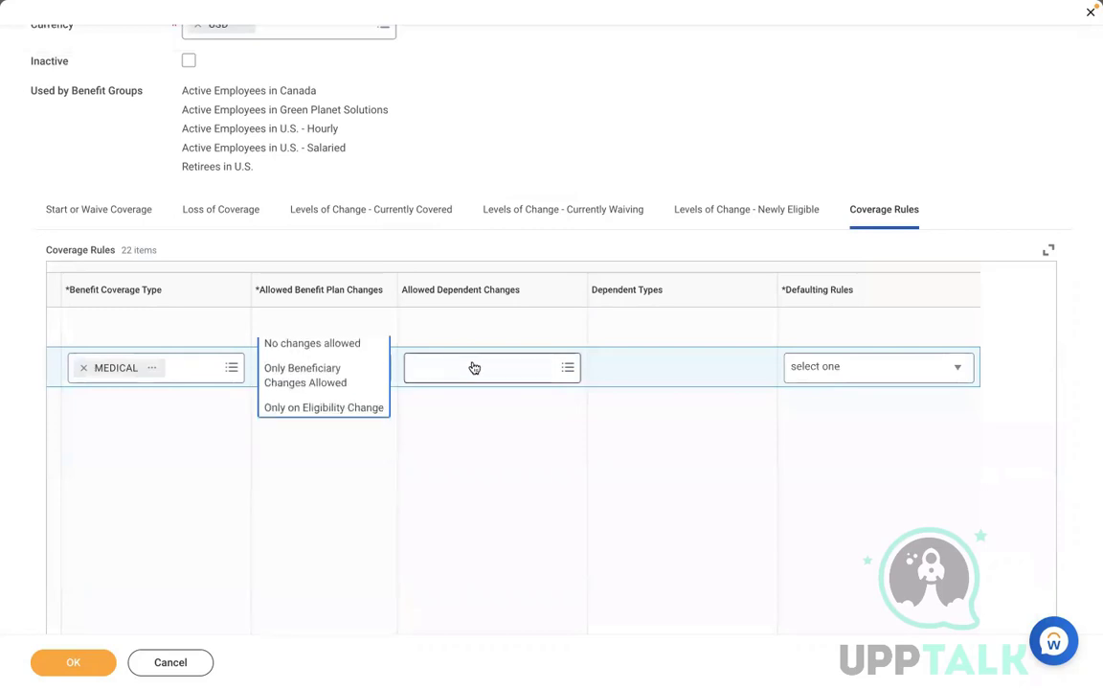
left_click(476, 363)
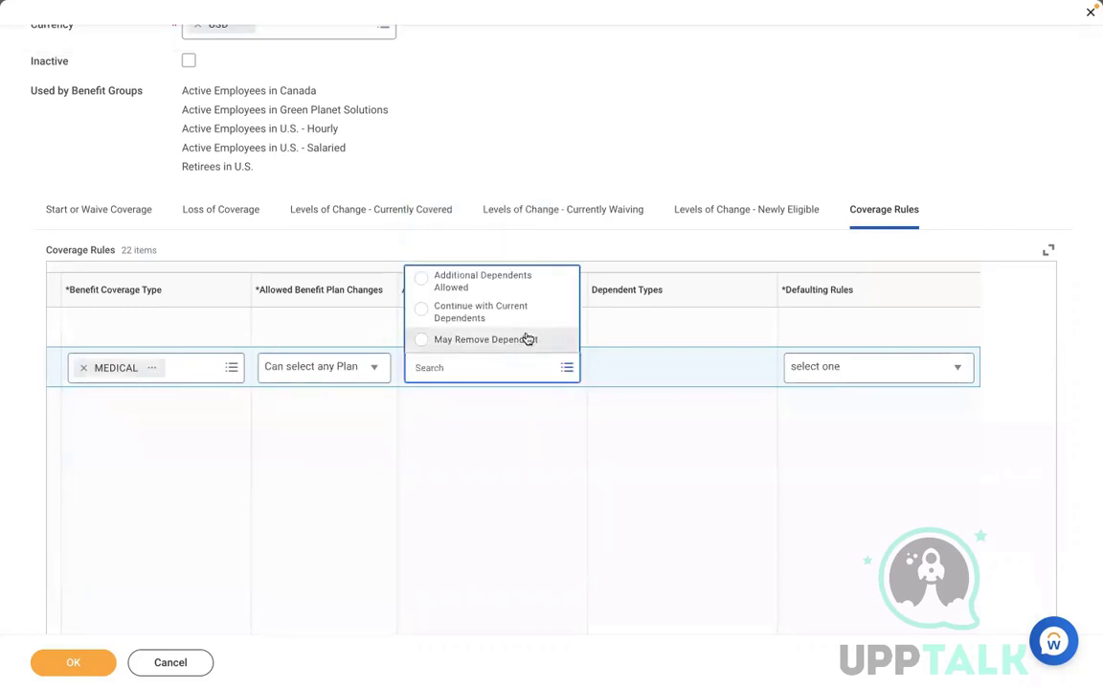
left_click(494, 284)
Step: Make Spouse, Child and Parent the eligible dependent types
left_click(656, 372)
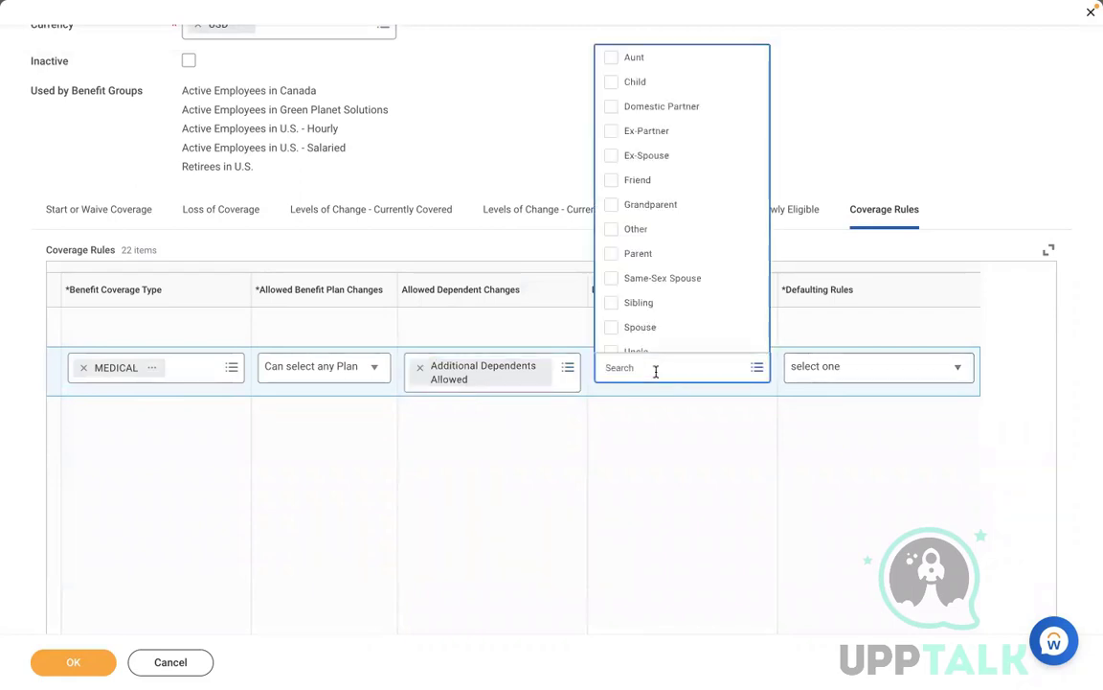
left_click(659, 326)
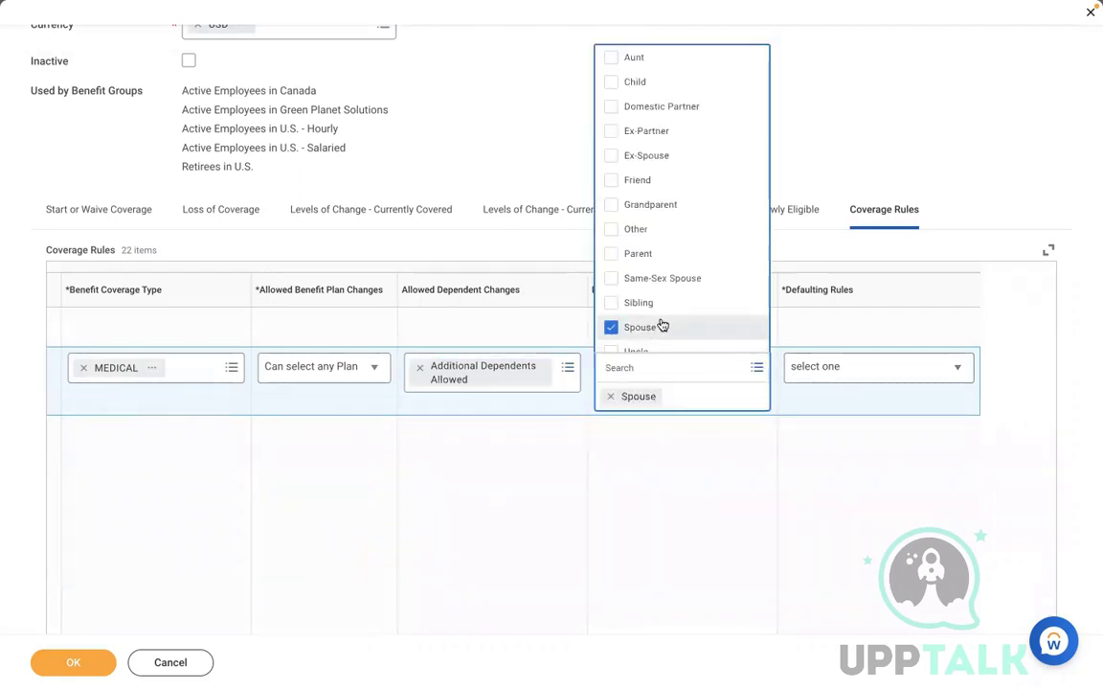
left_click(609, 84)
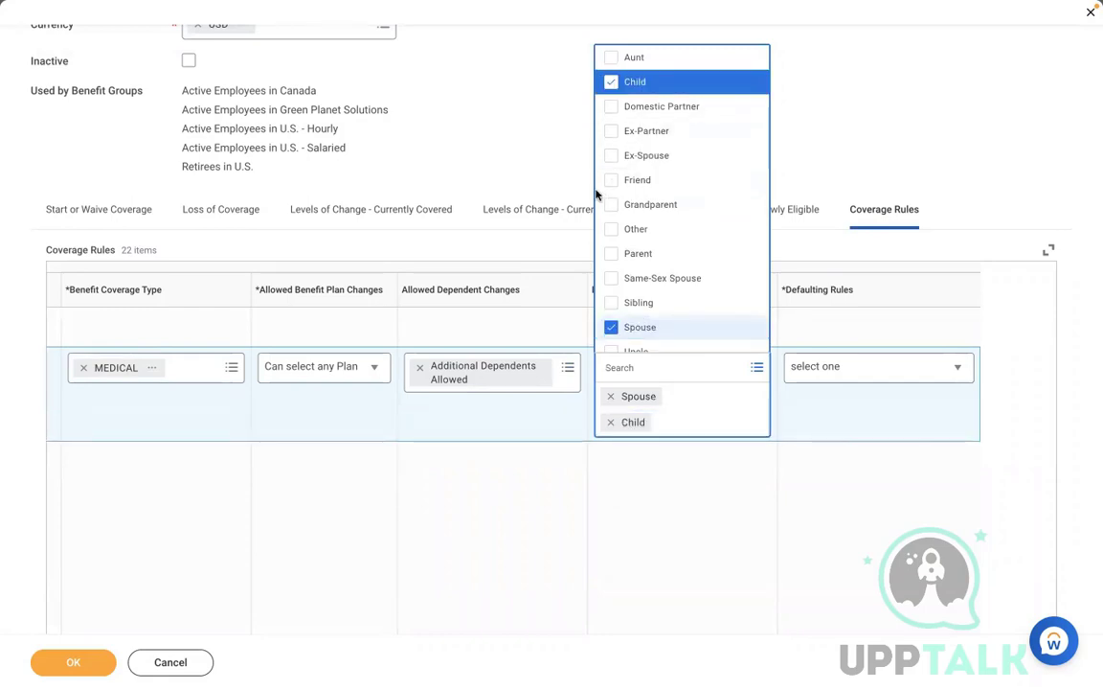
left_click(612, 255)
left_click(841, 555)
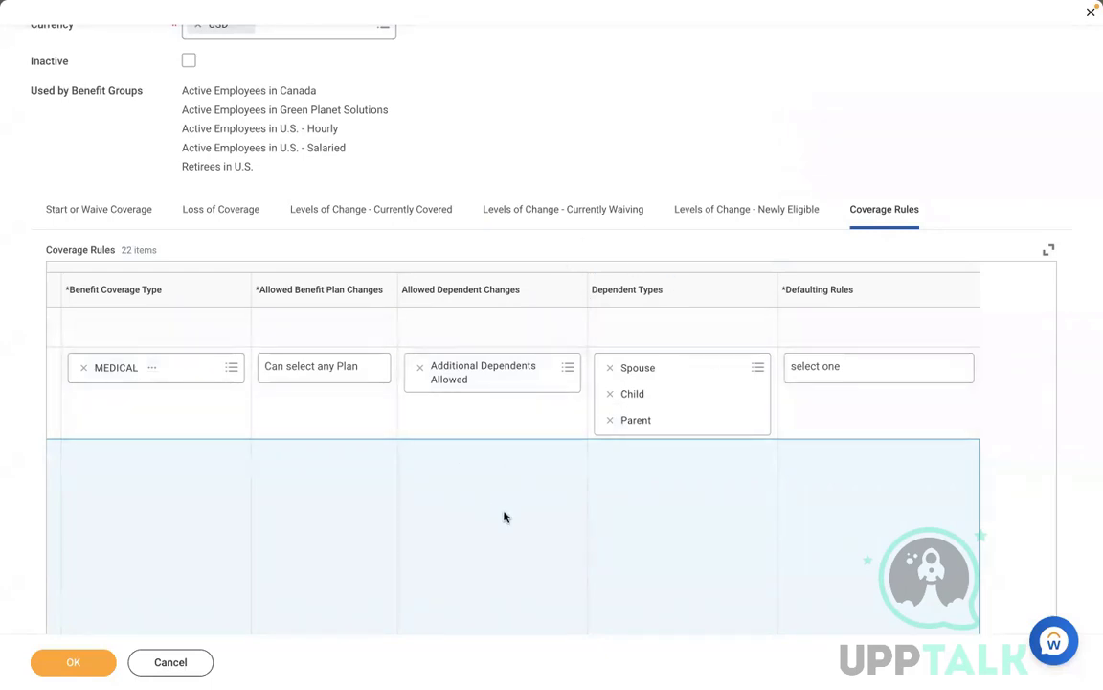
Step: Default to Current Elections, Priority Coverage or Waive and save the rule
left_click(884, 366)
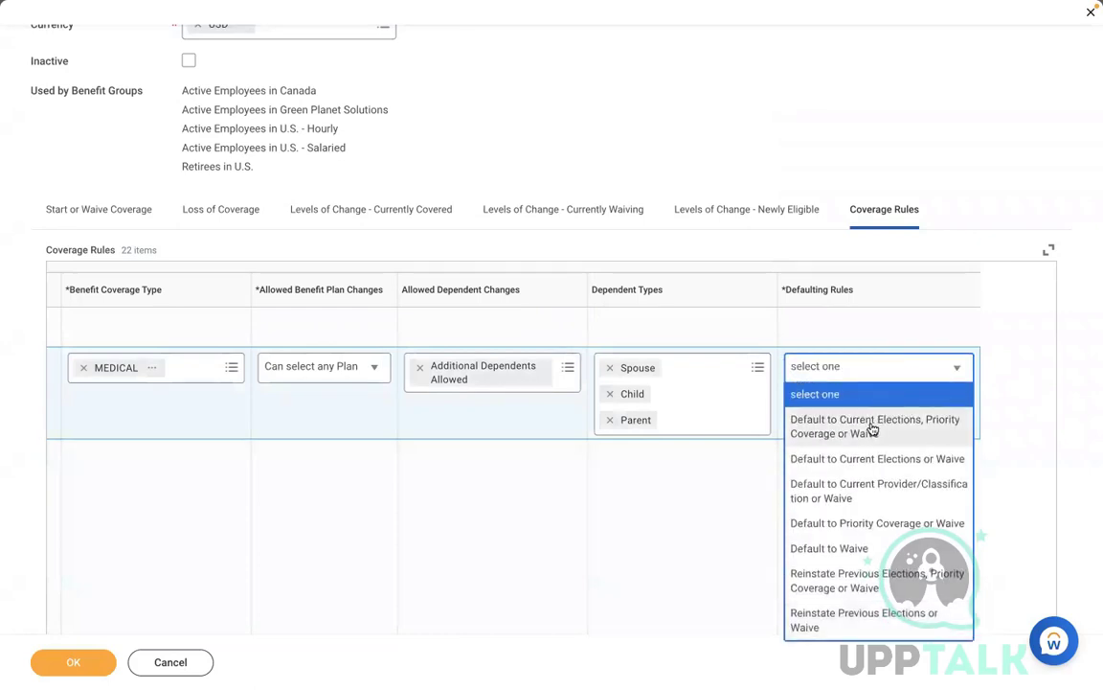
left_click(873, 430)
left_click(74, 661)
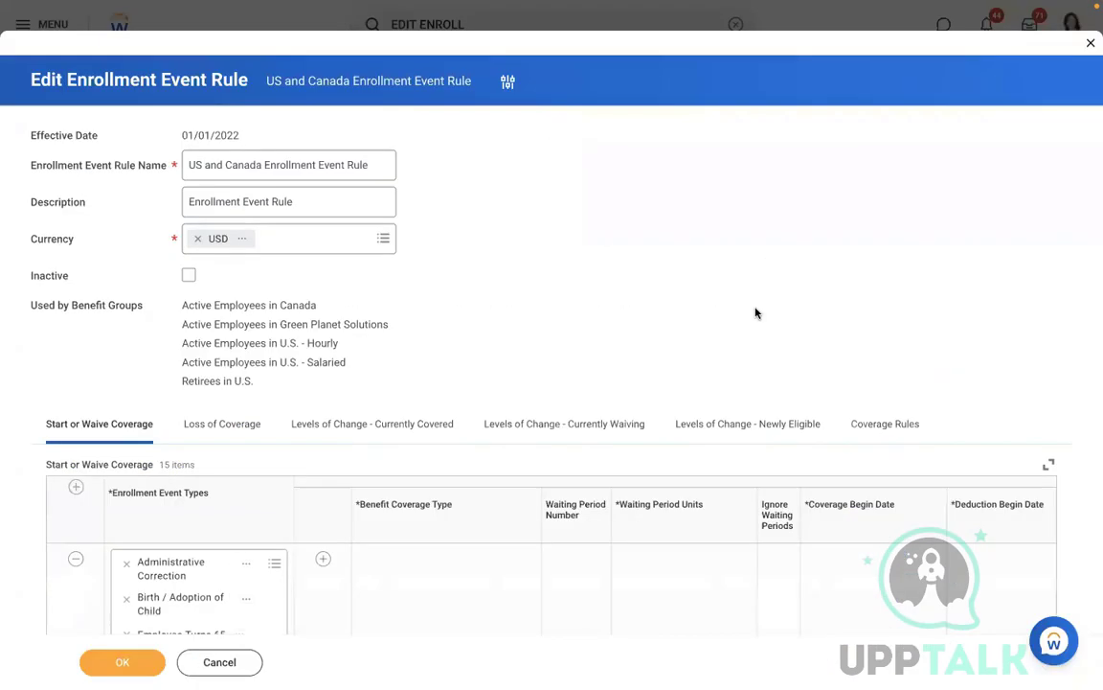
Step: Set the new Start or Waive Coverage row's event type to RBS - Health Care
type("RBS")
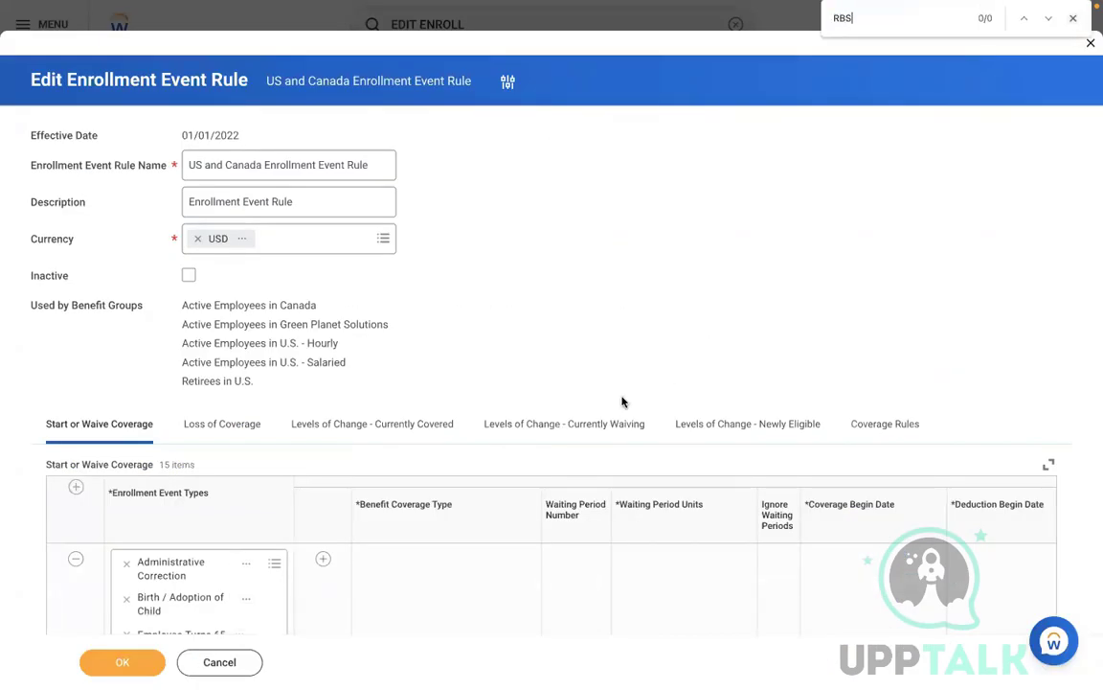
scroll(611, 347, "down", 2)
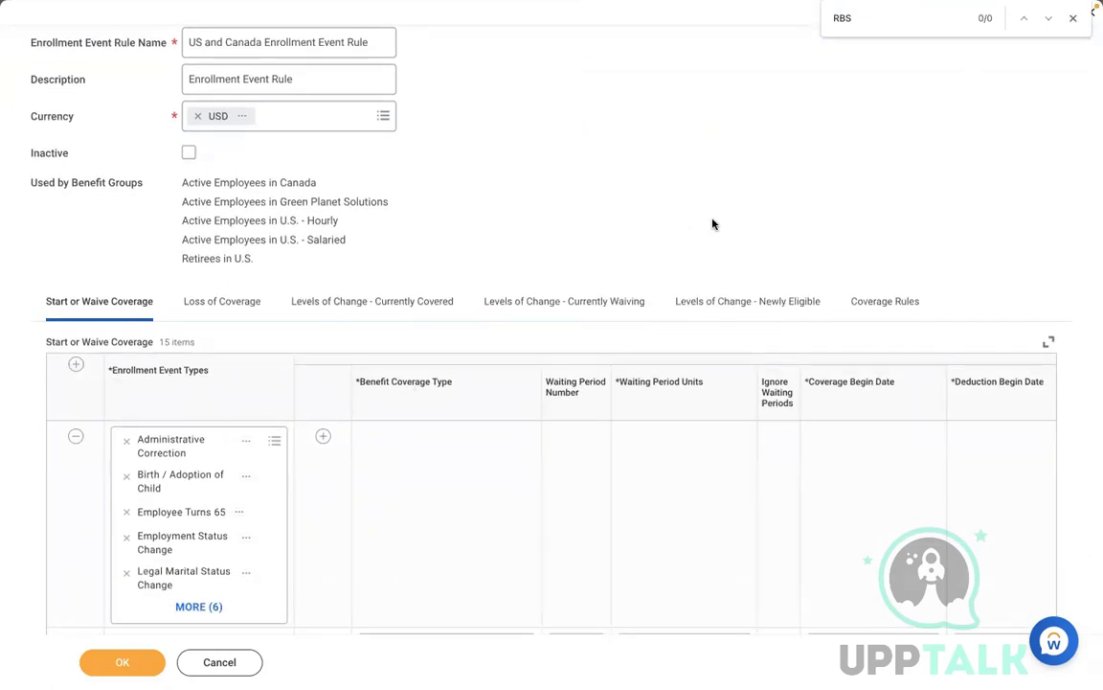
scroll(713, 224, "up", 1)
scroll(713, 224, "up", 1)
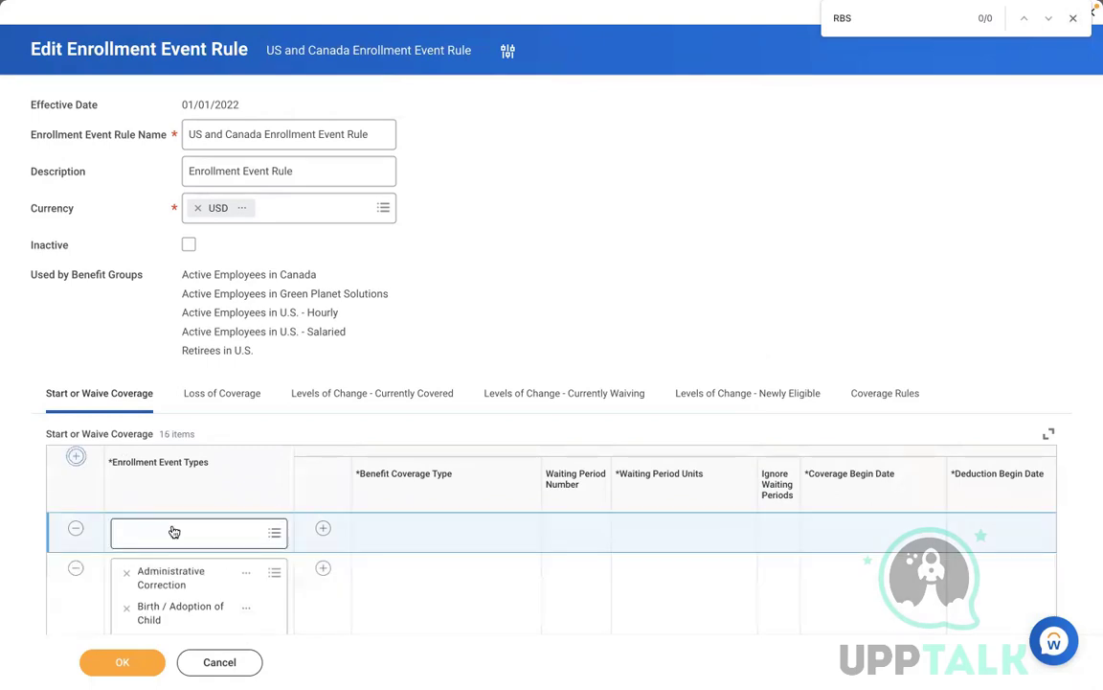
left_click(174, 532)
type("RBS")
key("Return")
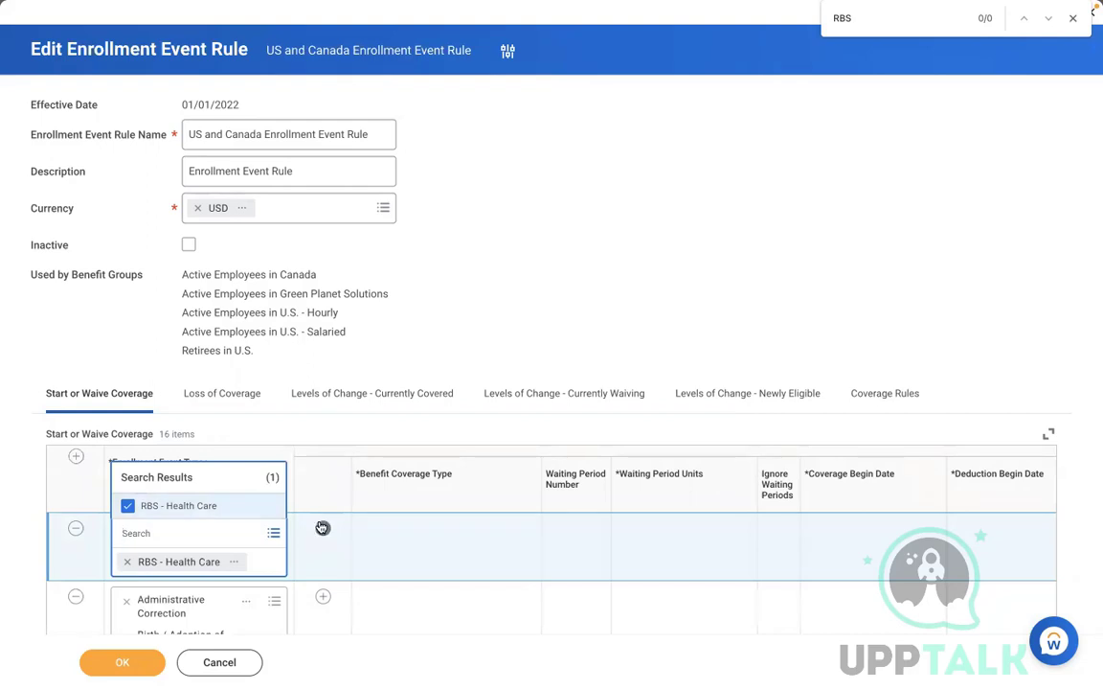
left_click(325, 527)
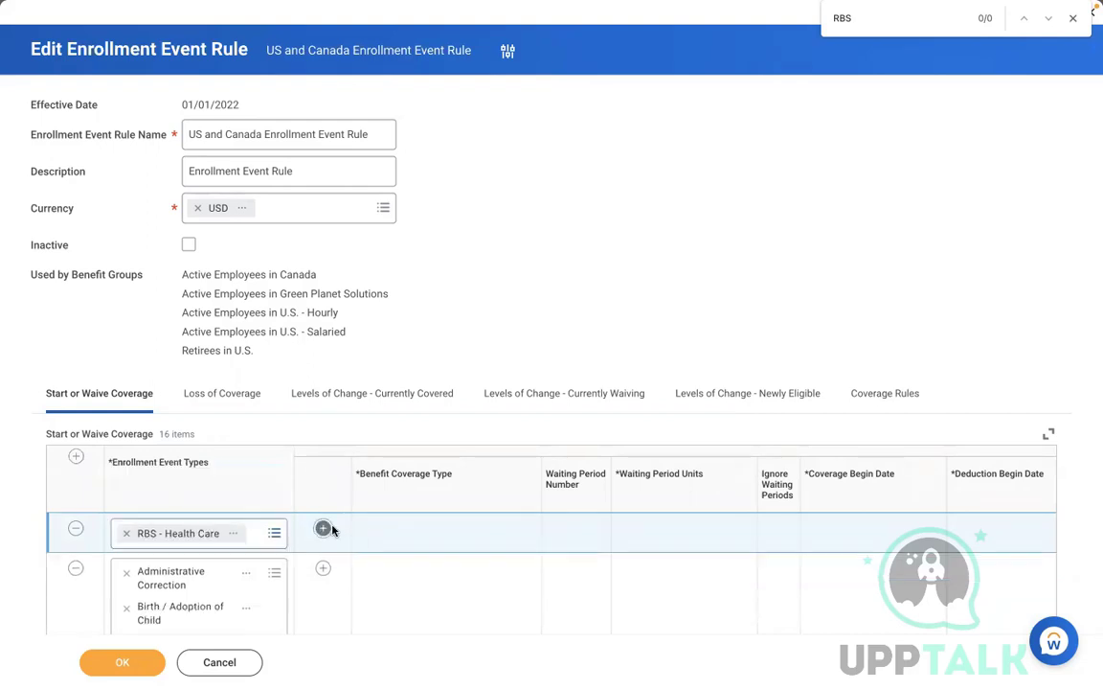
Step: Choose MEDICAL as the row's benefit coverage type
left_click(323, 528)
left_click(387, 569)
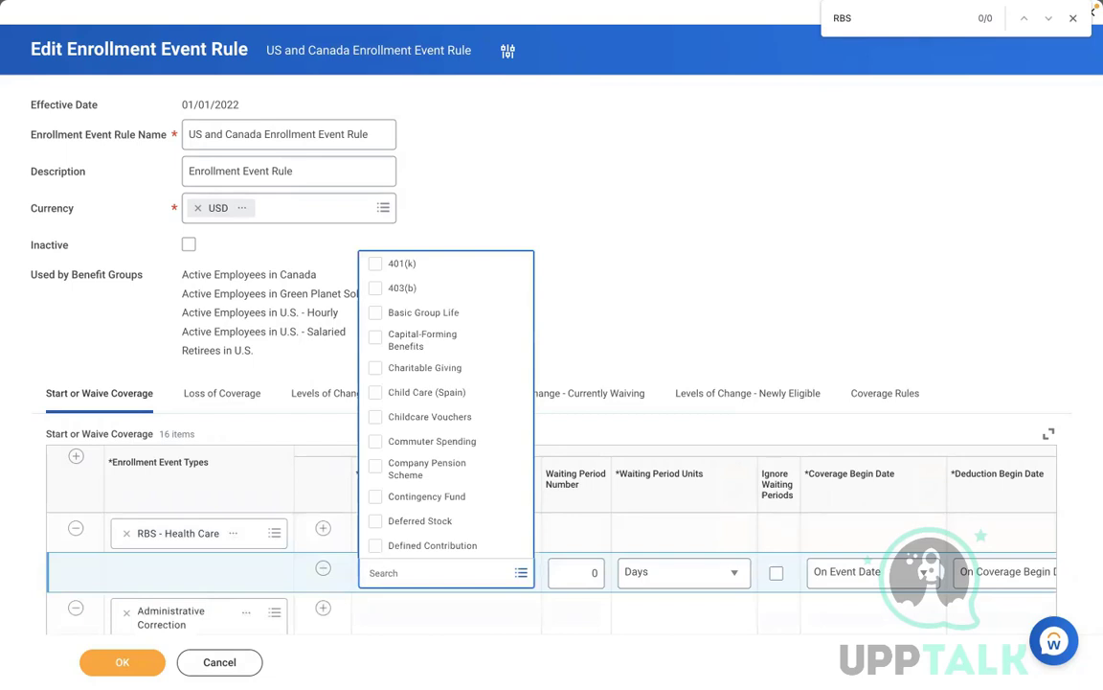
type("MEDICAL")
key("Return")
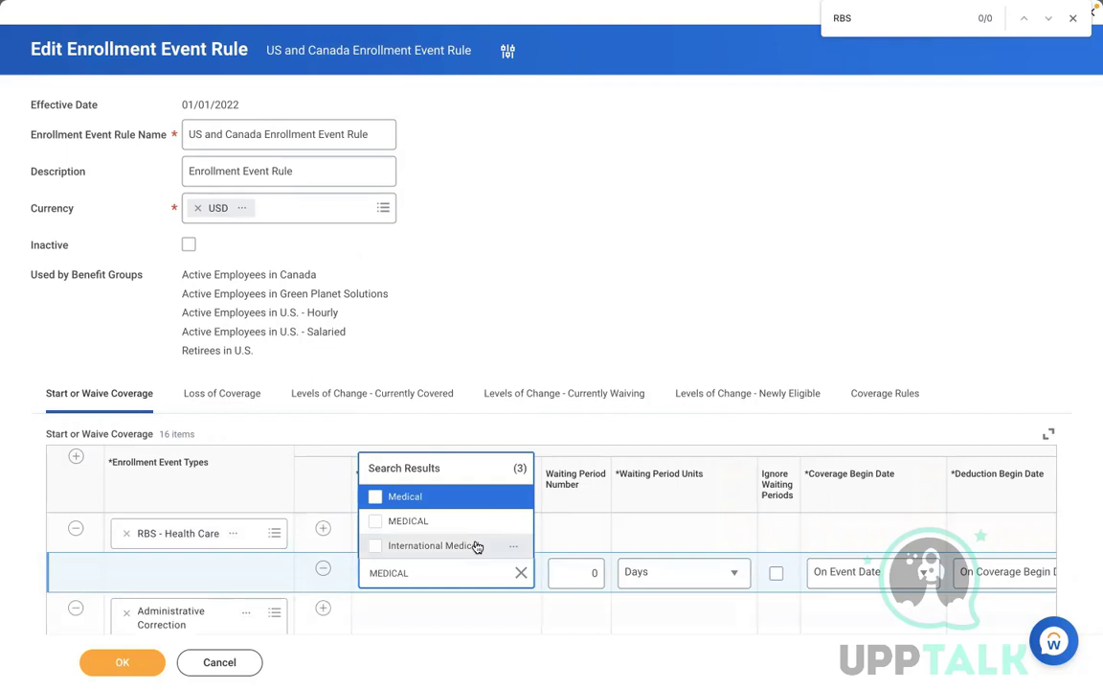
left_click(408, 520)
left_click(884, 393)
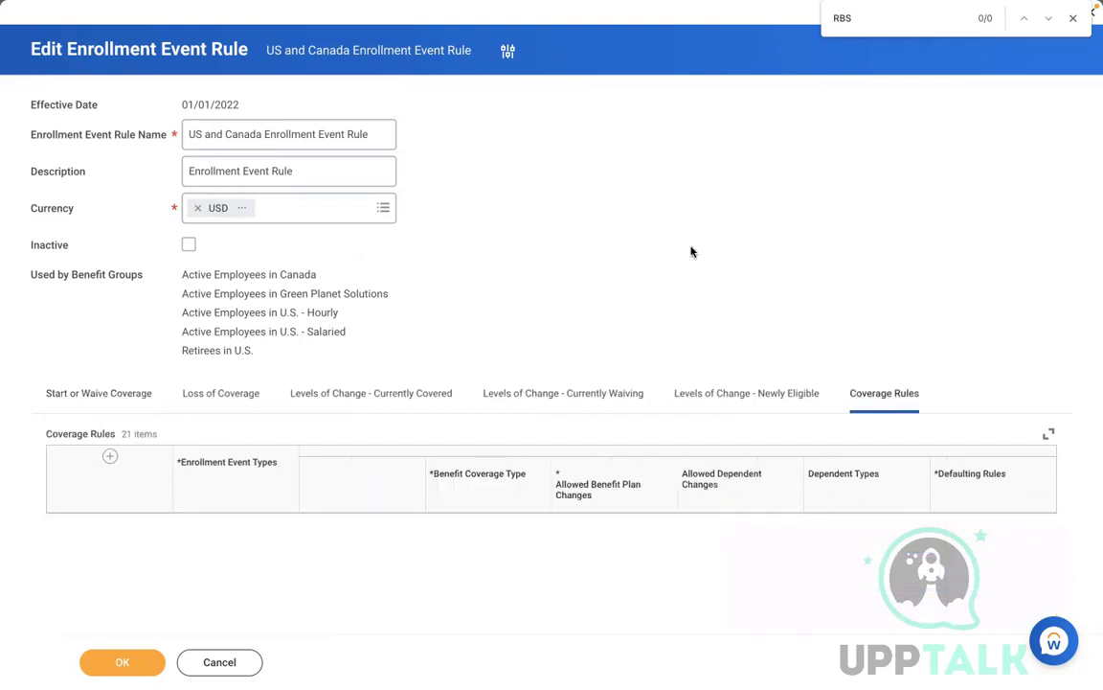
Step: Add a Coverage Rules row for RBS - Health Care with MEDICAL coverage
scroll(692, 251, "down", 1)
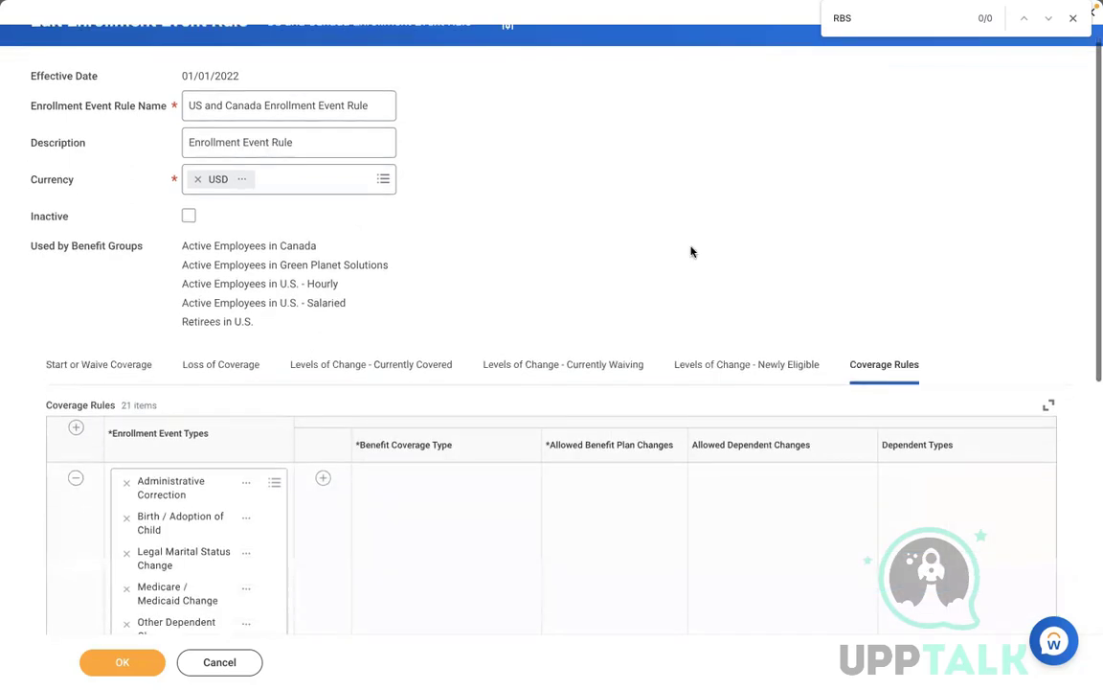
scroll(82, 217, "down", 5)
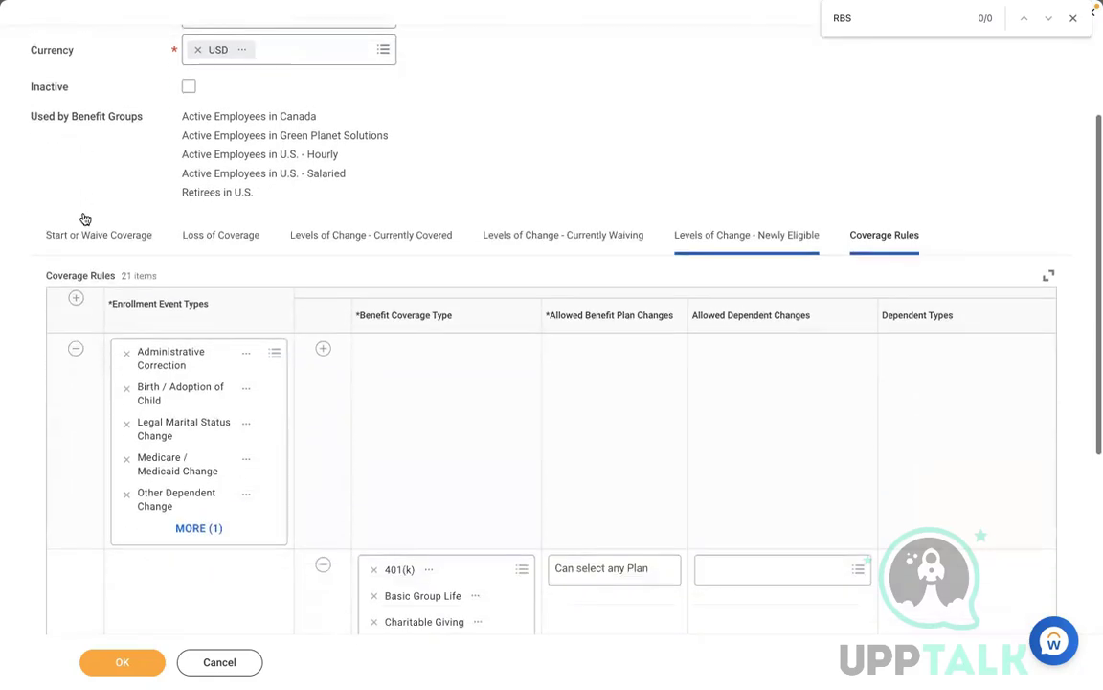
left_click(75, 210)
type("RBS")
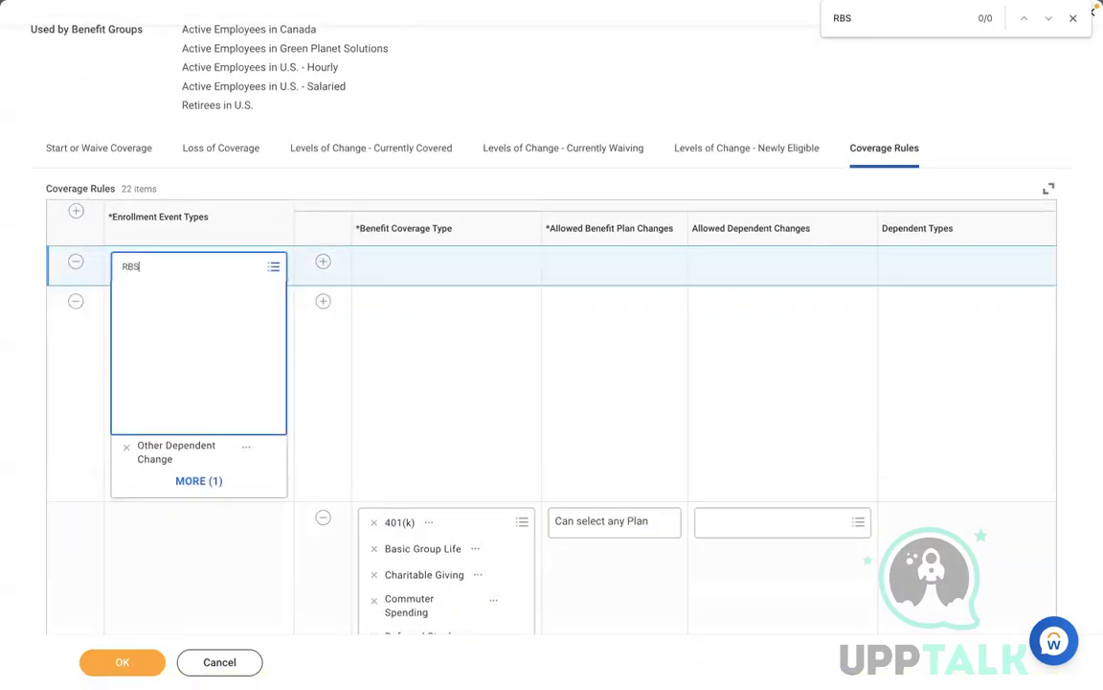
key("Tab")
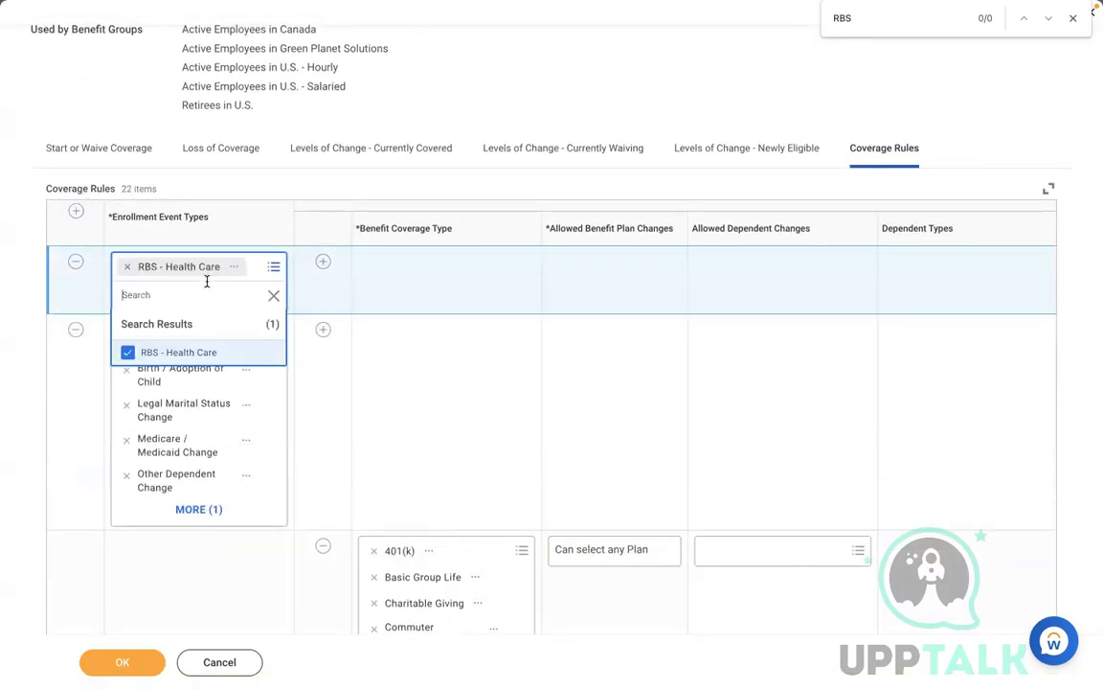
key("Return")
left_click(410, 295)
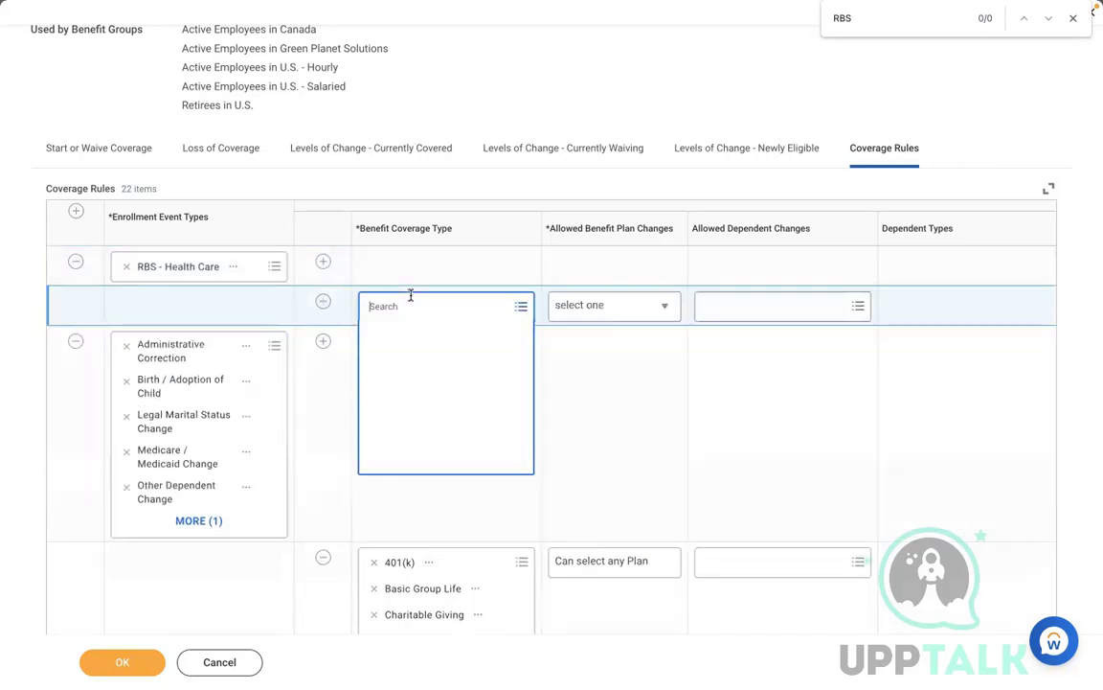
type("MEDICAL")
key("Return")
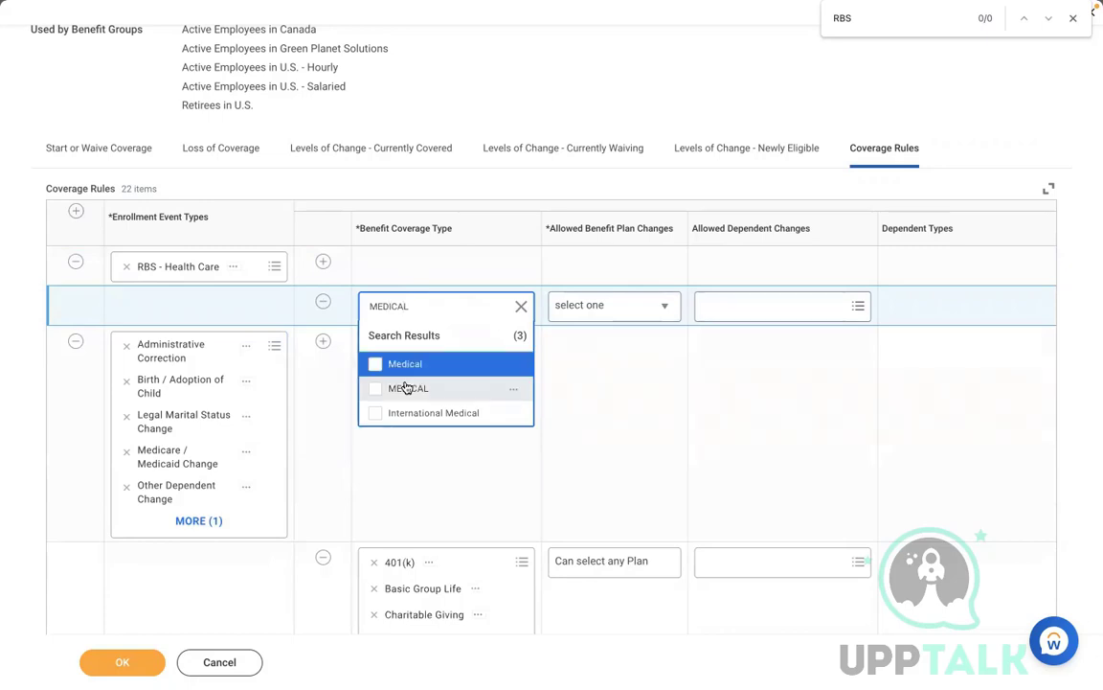
left_click(406, 387)
left_click(599, 308)
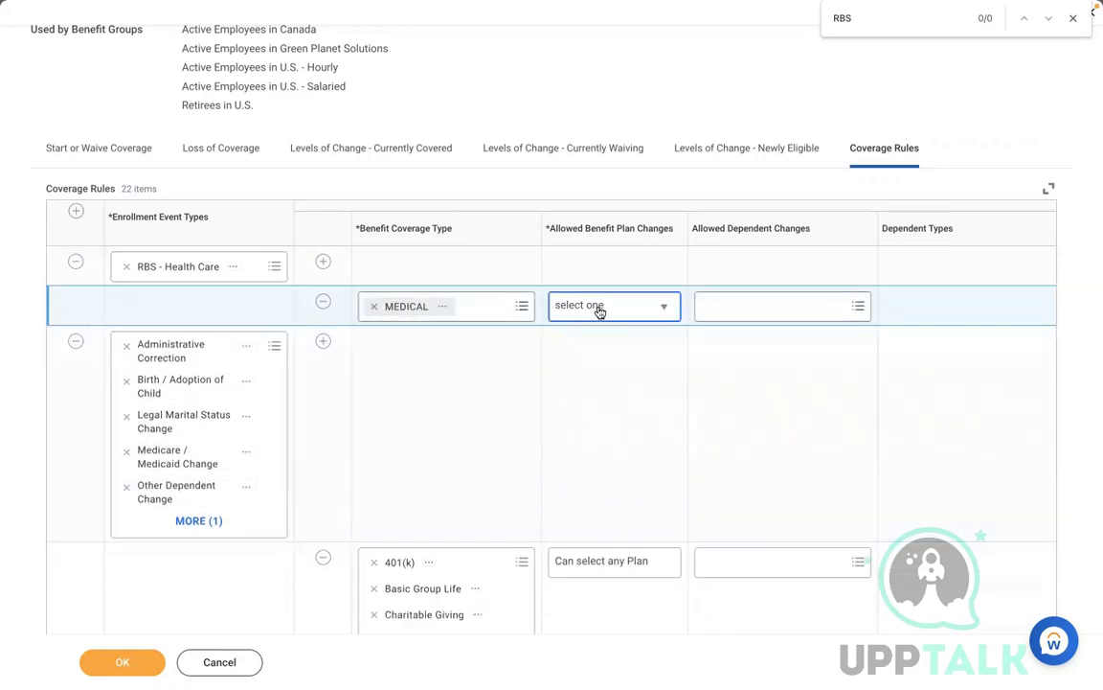
Step: Allow any plan and additional Child, Parent and Domestic Partner dependents
left_click(598, 308)
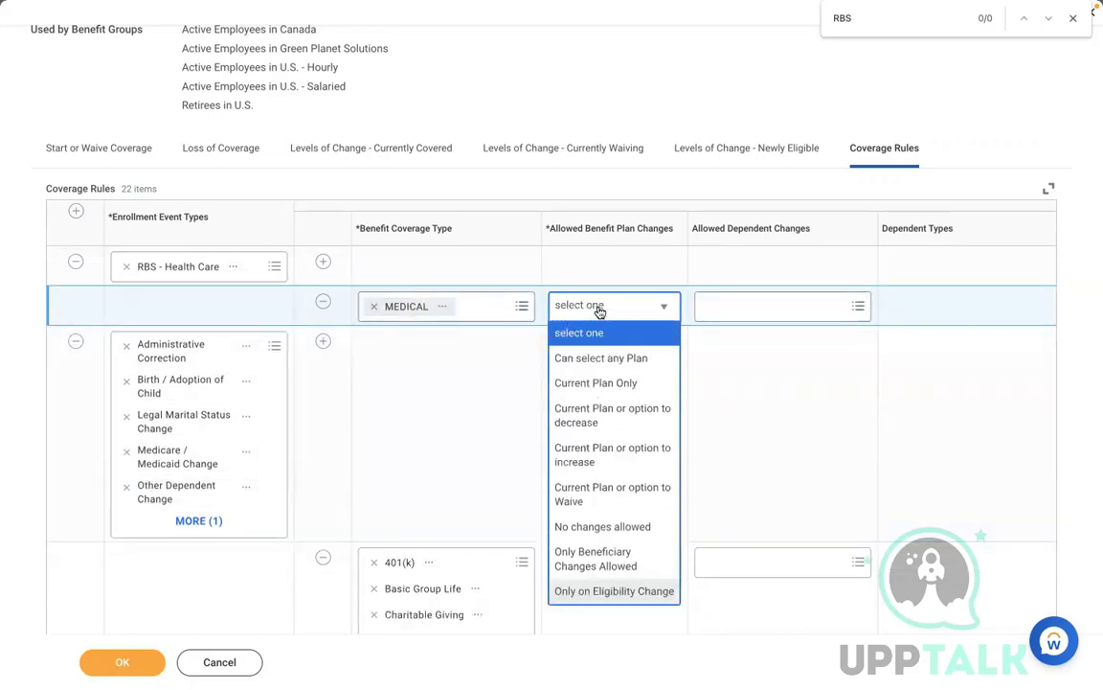
left_click(595, 359)
left_click(751, 308)
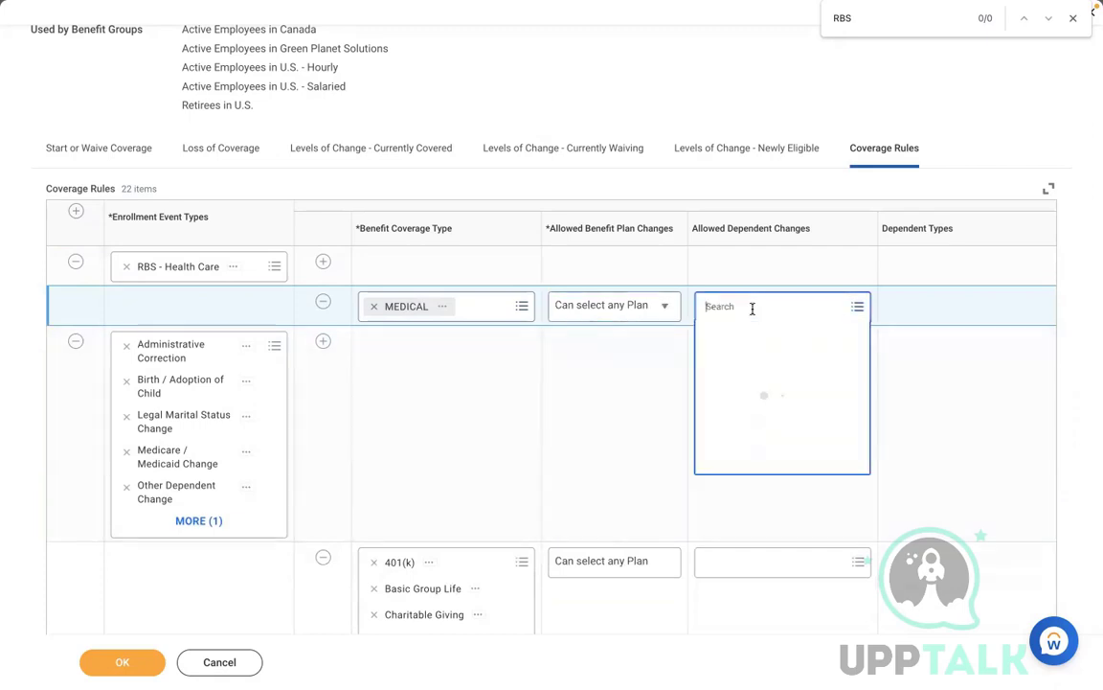
left_click(756, 335)
left_click(923, 304)
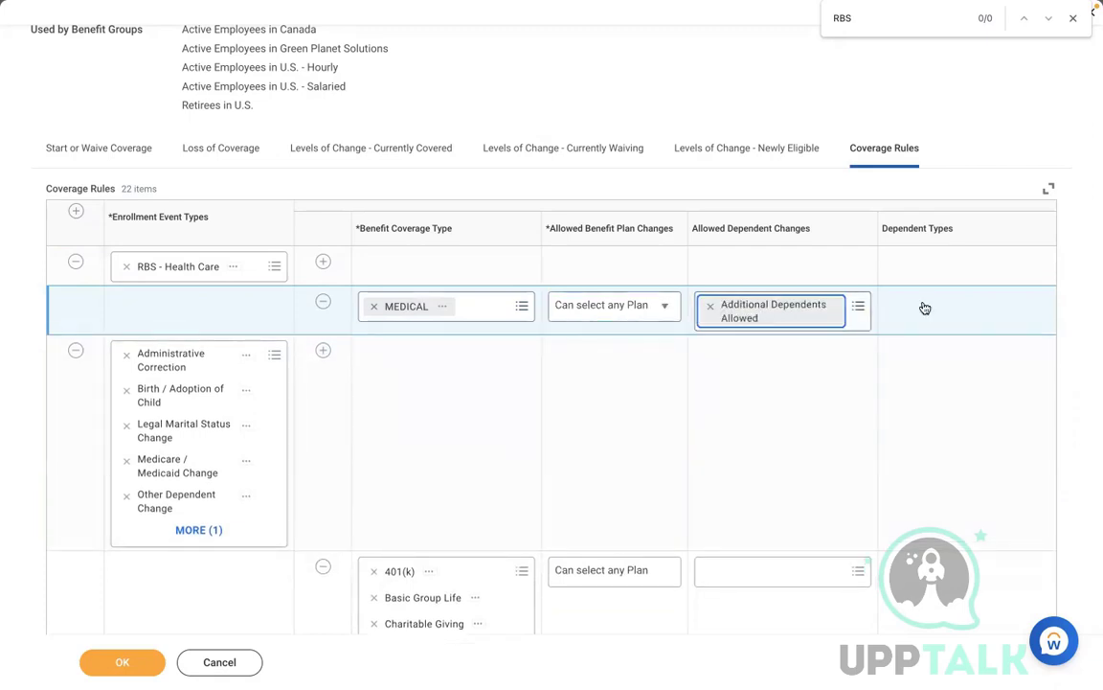
left_click(923, 305)
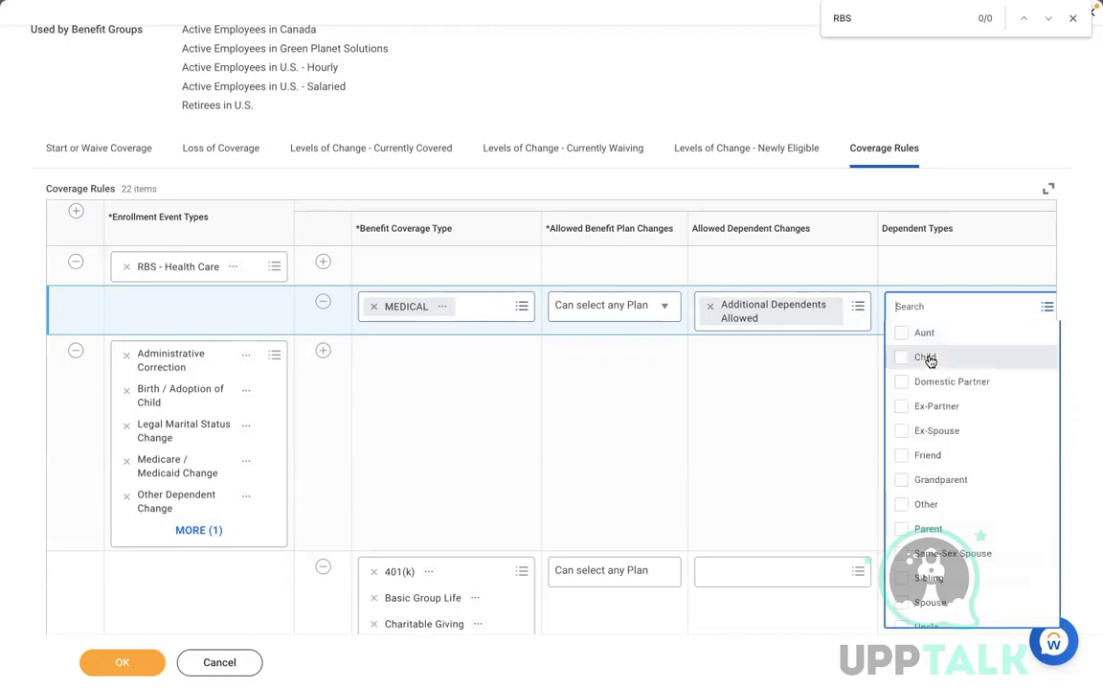
left_click(931, 358)
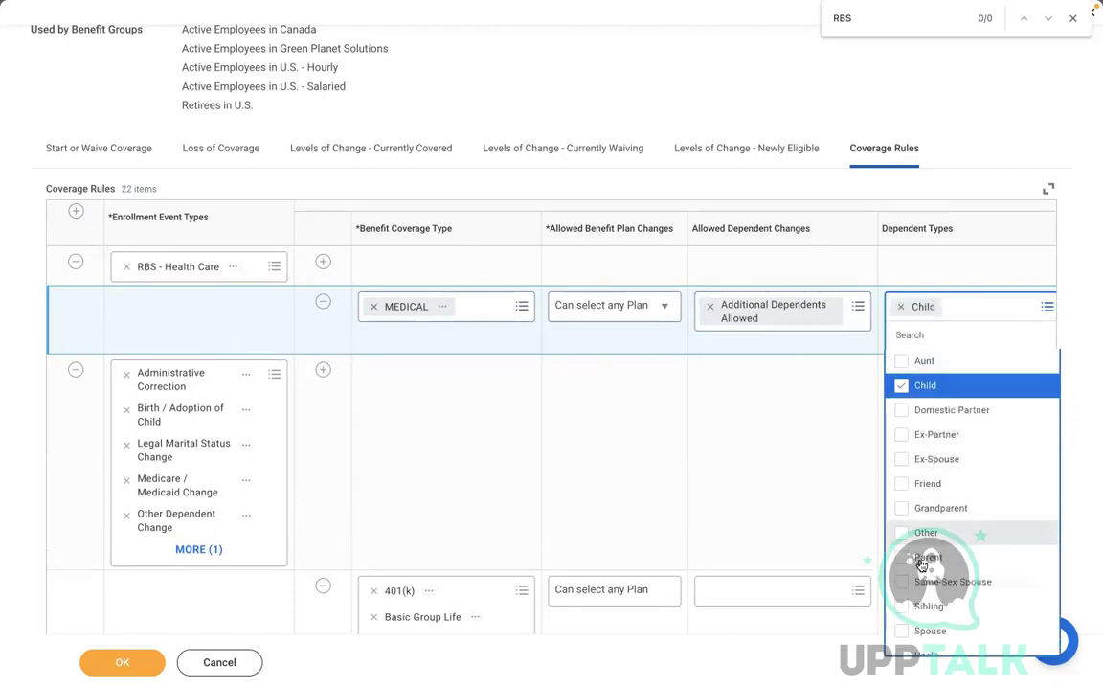
left_click(922, 563)
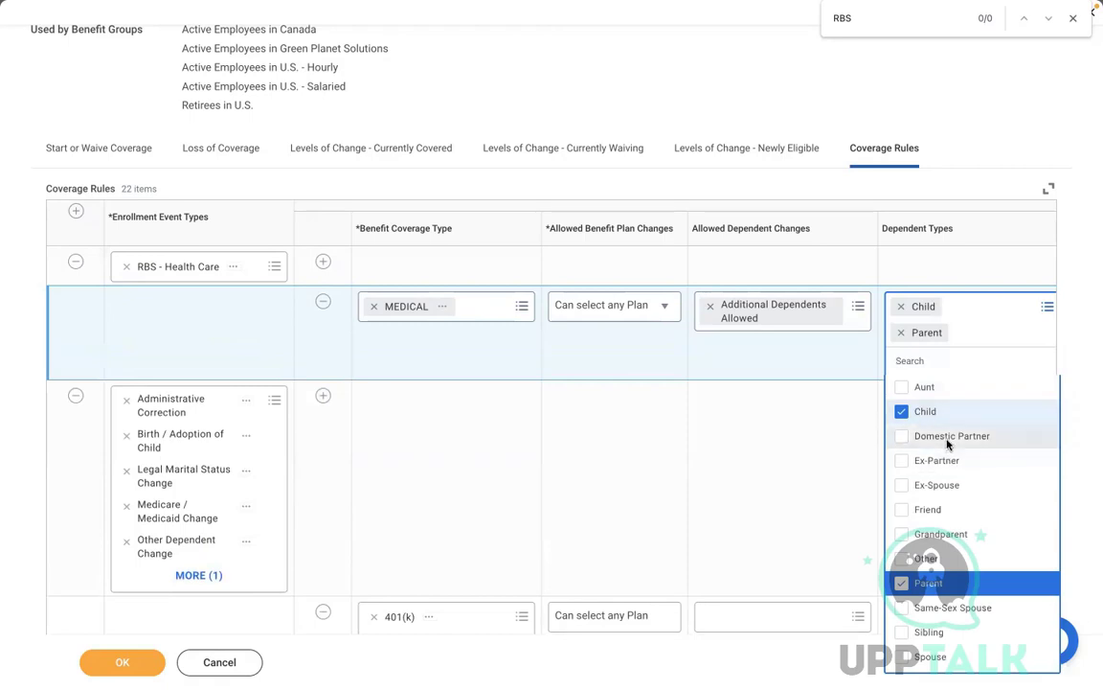
left_click(947, 436)
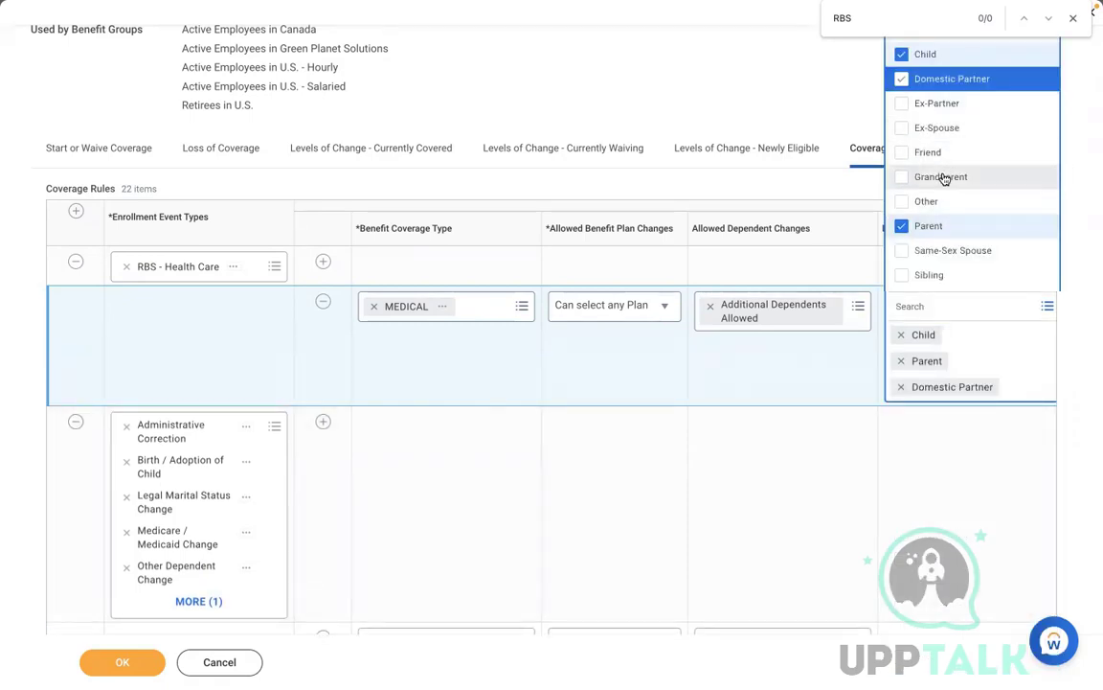
left_click(788, 414)
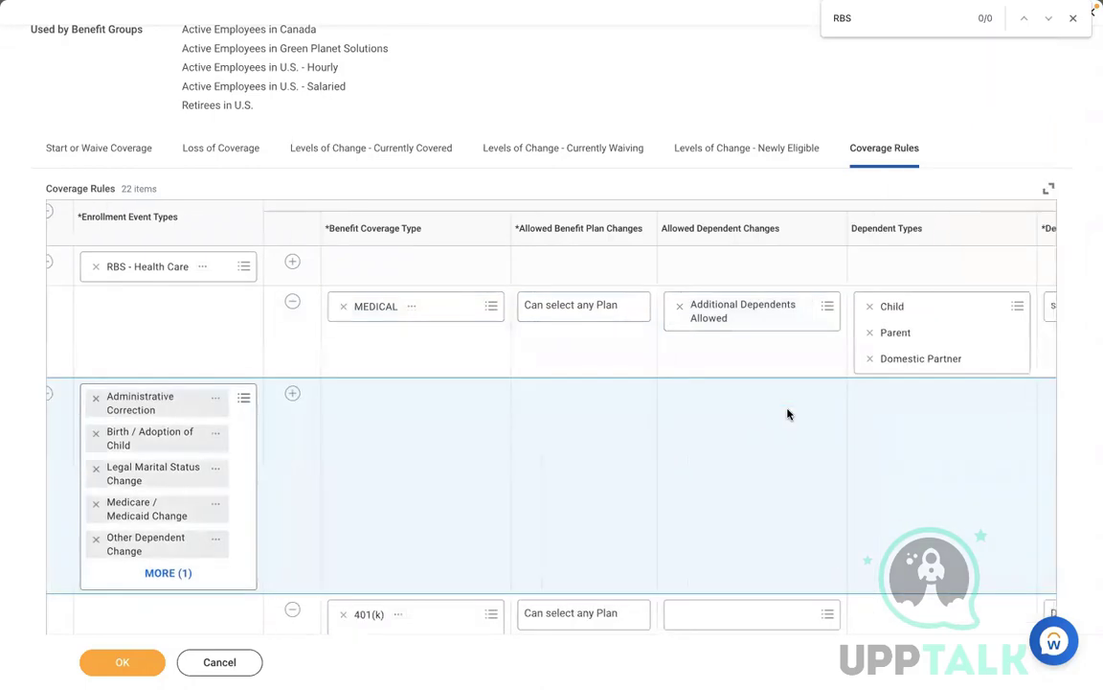
Step: Default to Current Elections, Priority Coverage or Waive and submit the rule
scroll(789, 413, "right", 5)
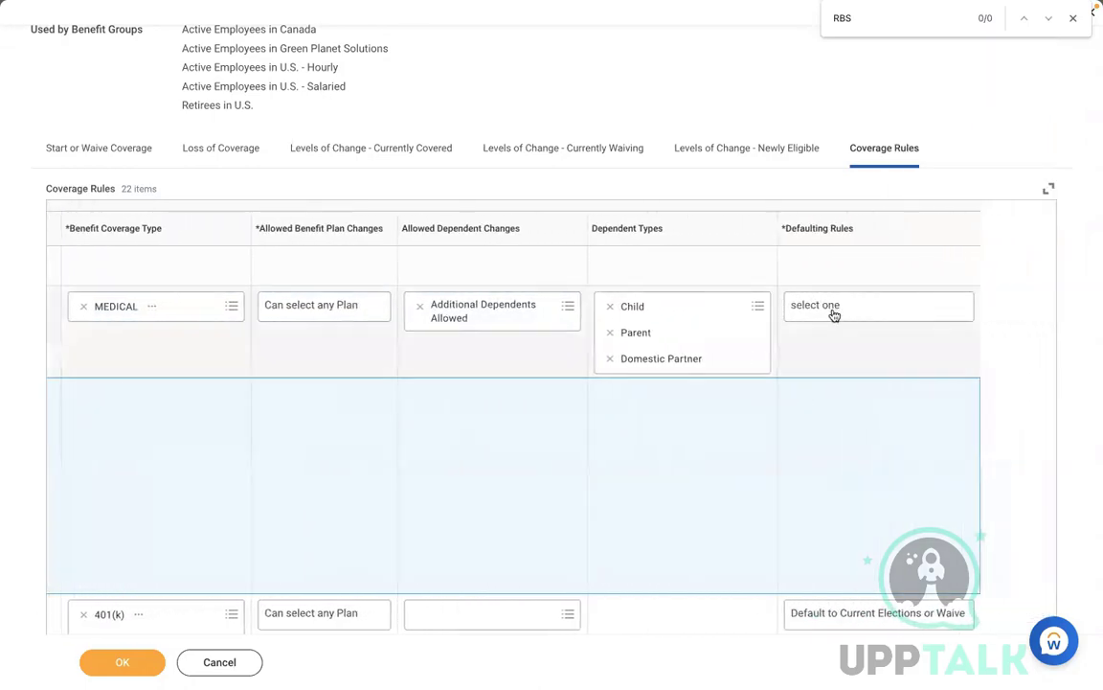
left_click(832, 313)
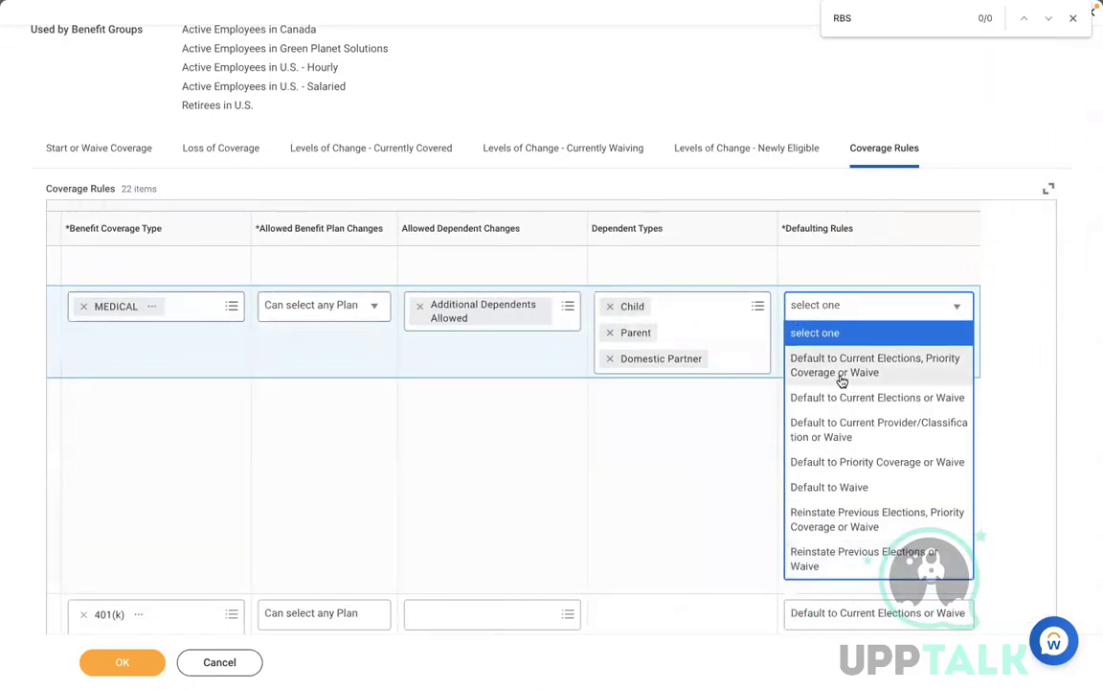
left_click(840, 374)
left_click(123, 662)
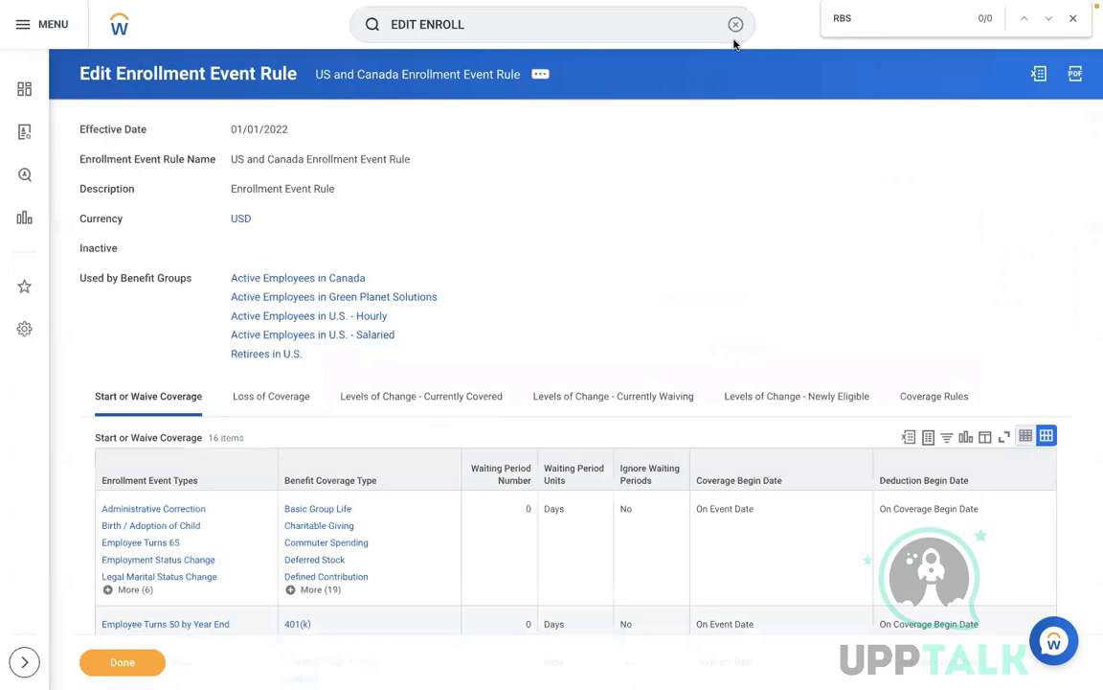
left_click(731, 38)
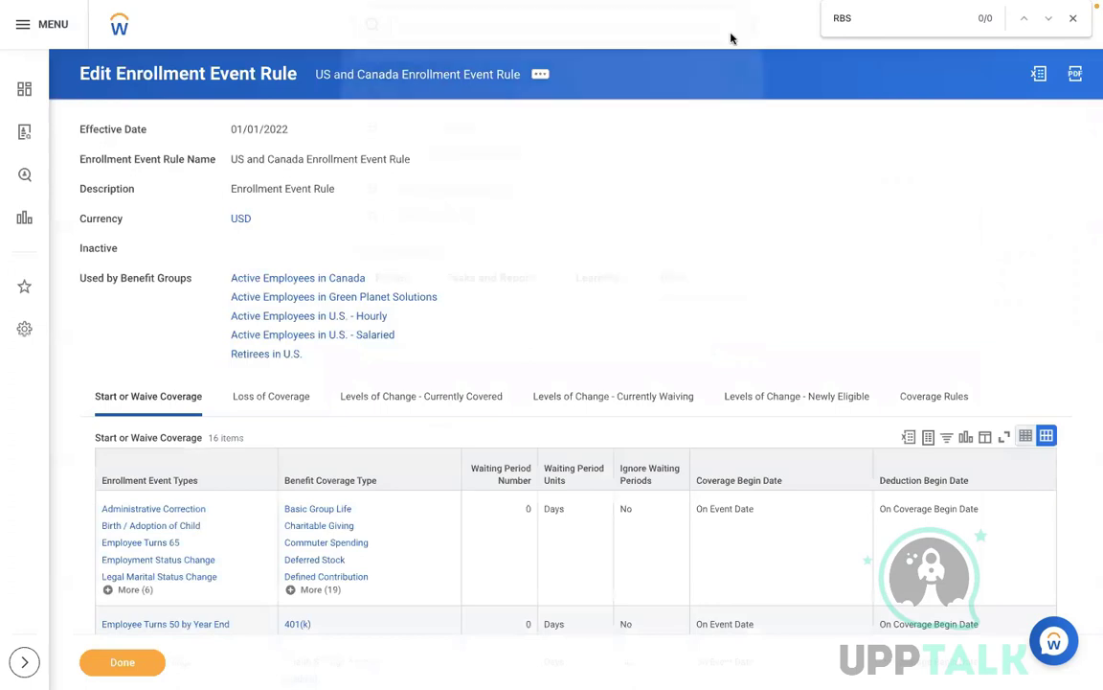
Step: Start a benefit plan year definition named 'RBS - Ongoing Benefit Programme'
type("CREATE B")
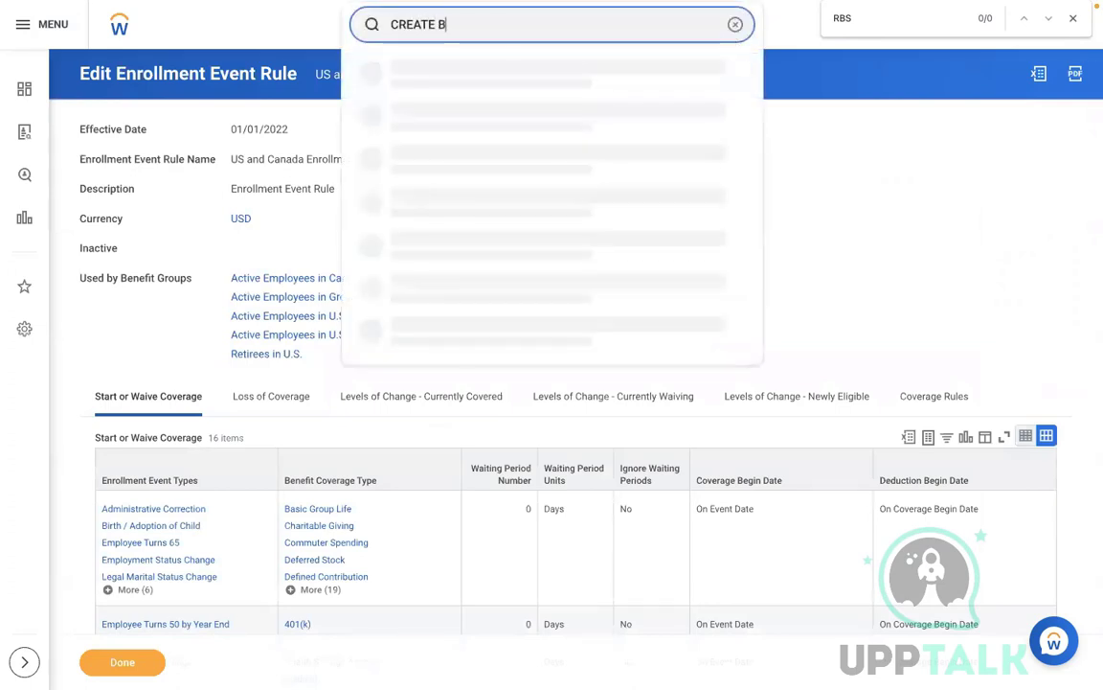
type("EN PLAN YEAR DEF")
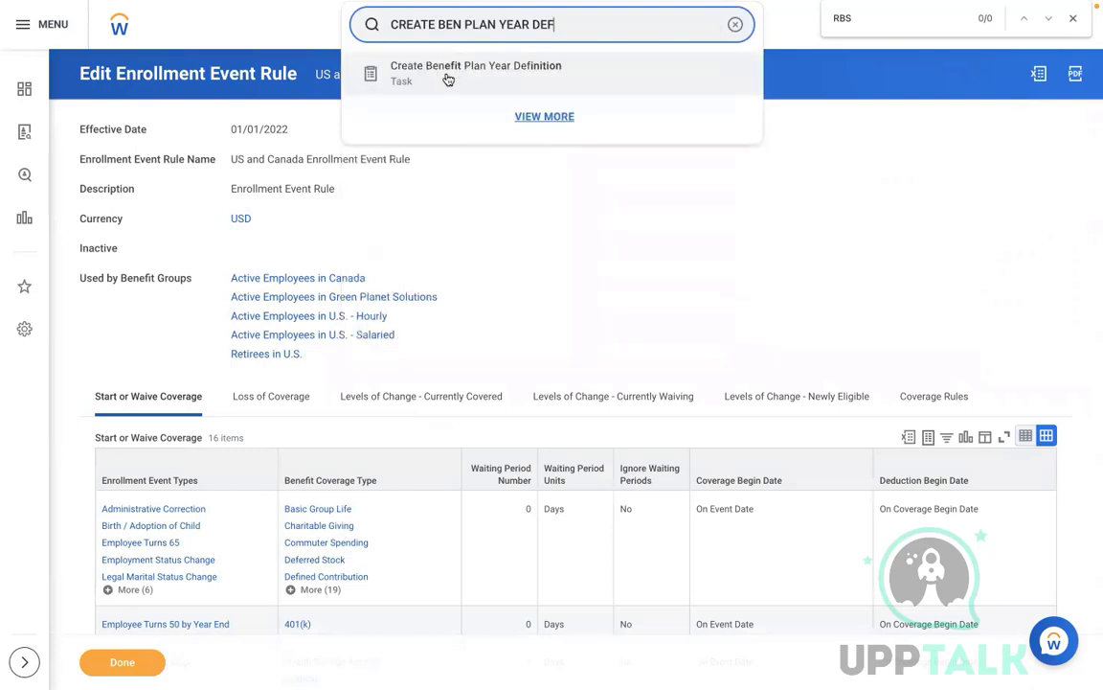
left_click(445, 79)
left_click(241, 135)
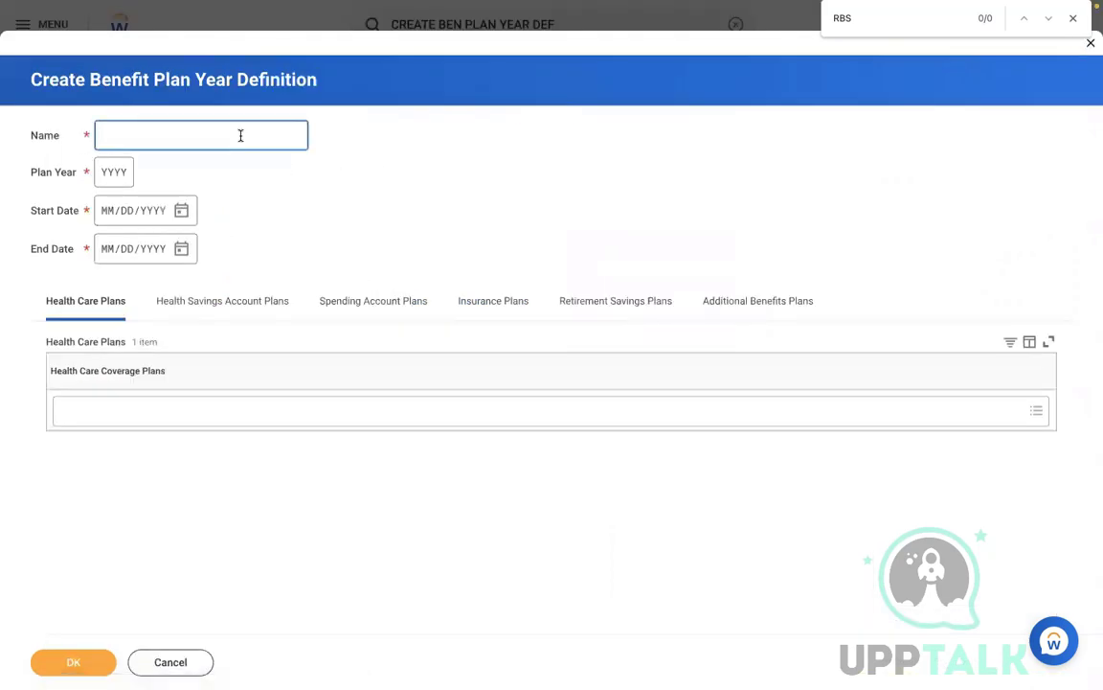
type("RBS - Ongoing Benefit Pro")
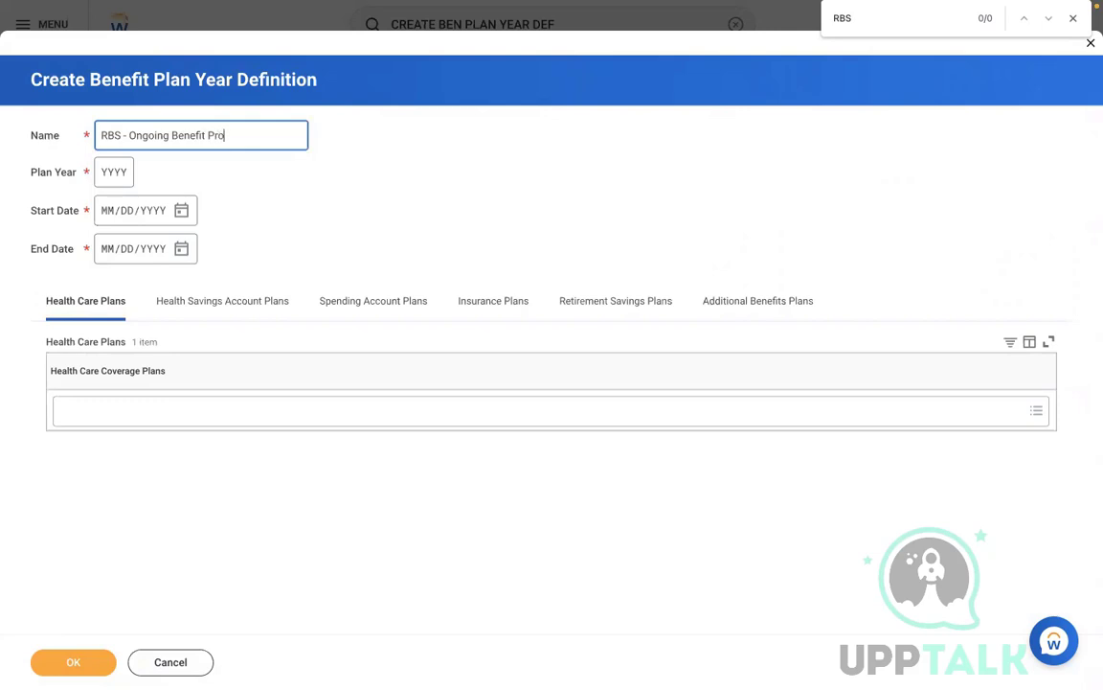
type("gramee")
left_click(240, 136)
key("BackSpace")
type("a")
key("BackSpace")
Step: Set plan year 2022 running 01/01/2022 to 12/31/2022
left_click(116, 176)
type("2022")
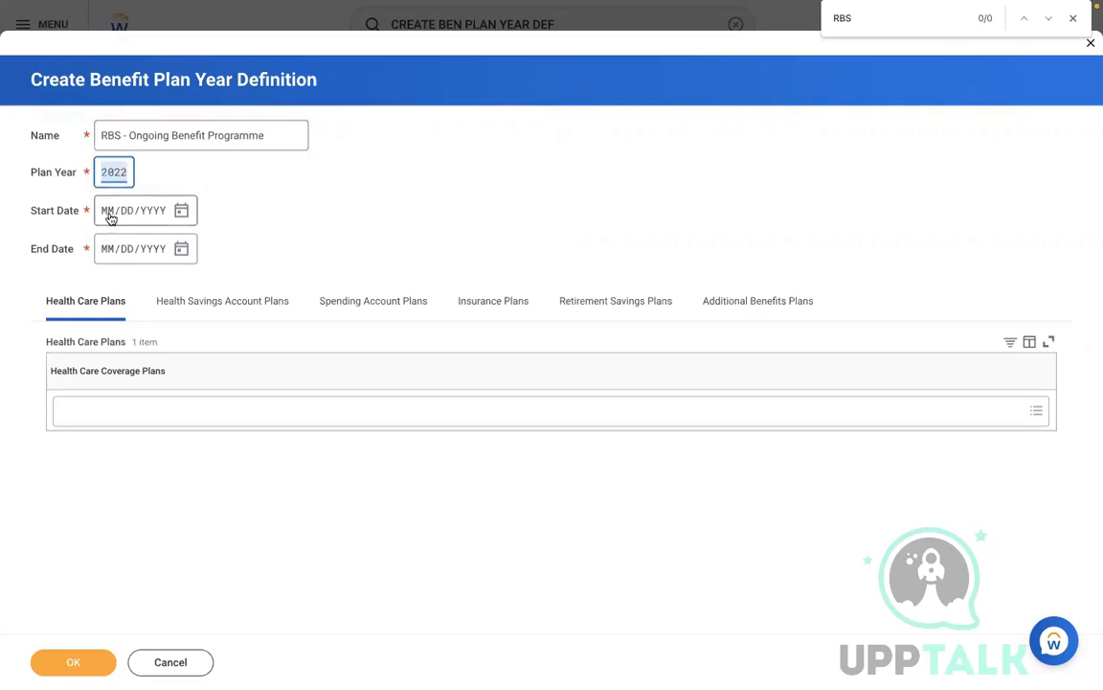
left_click(118, 212)
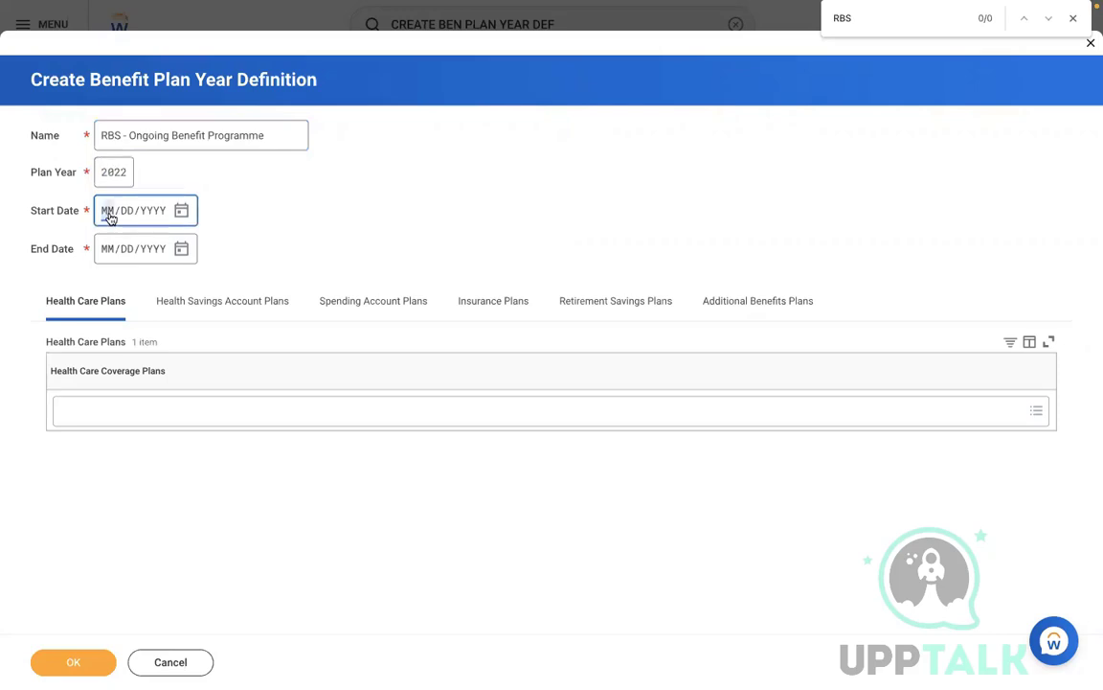
type("01/01/22")
type("0")
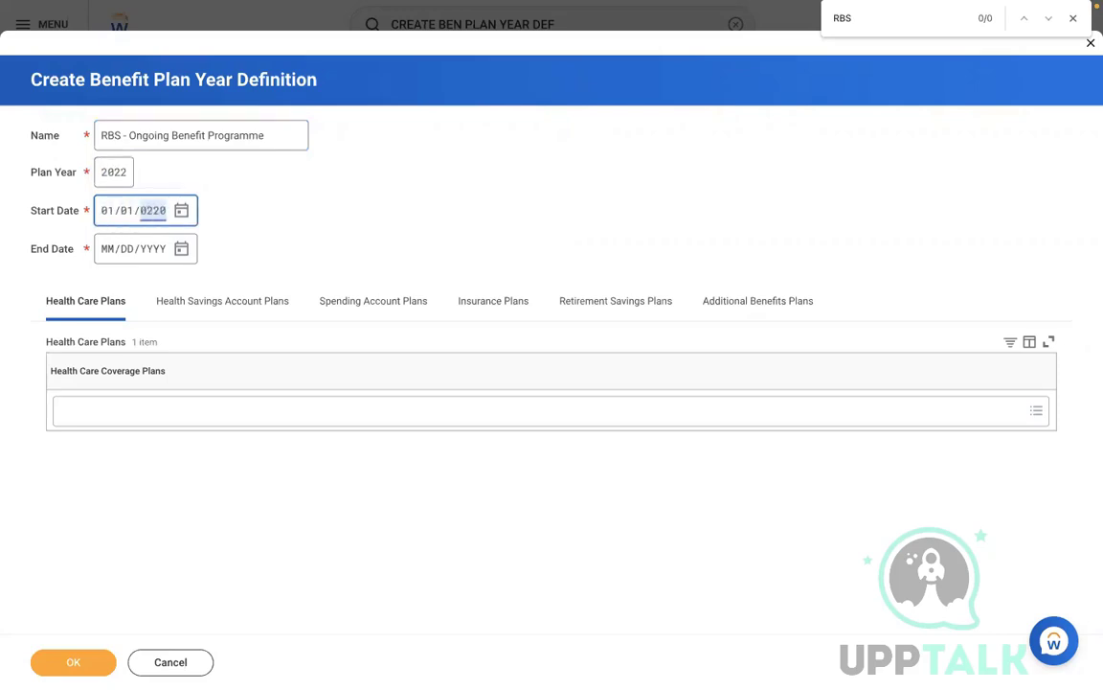
type("2")
key("BackSpace")
type("2")
left_click(107, 251)
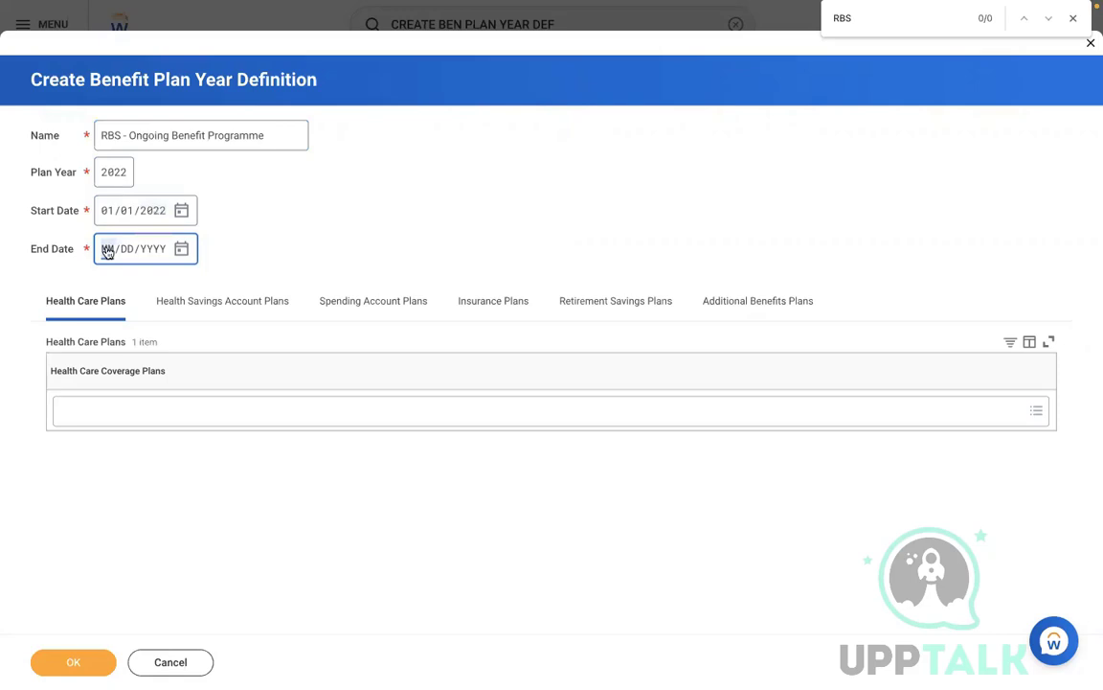
type("12312")
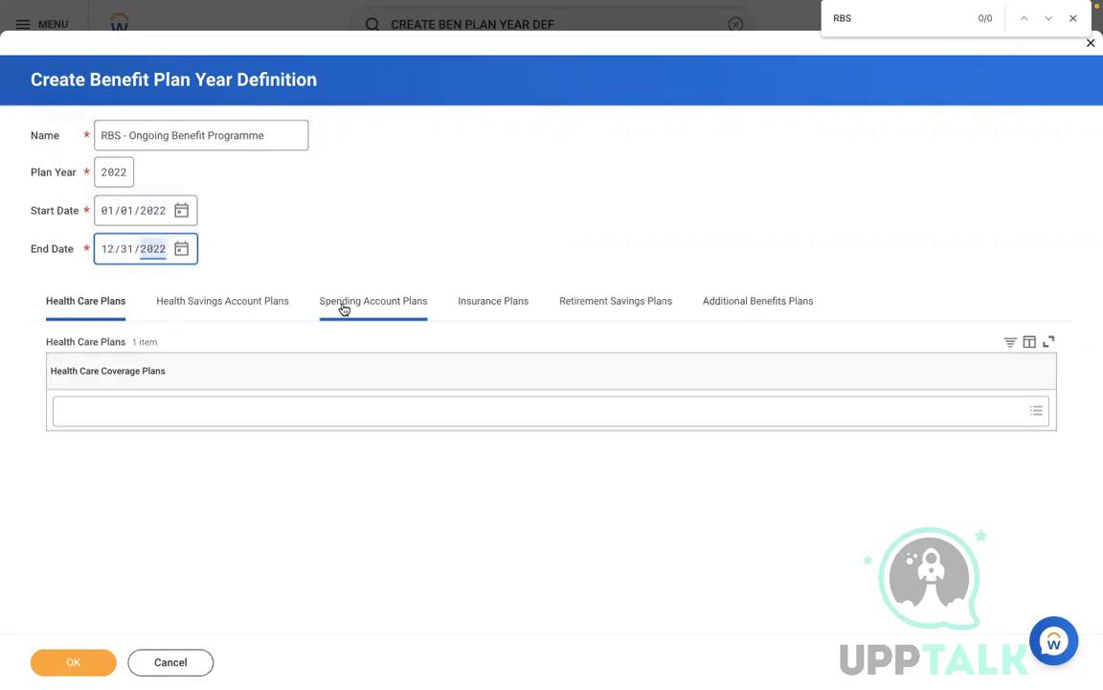
Step: Include MEDICAL - RBS - Met Life Plan and save the definition
left_click(96, 412)
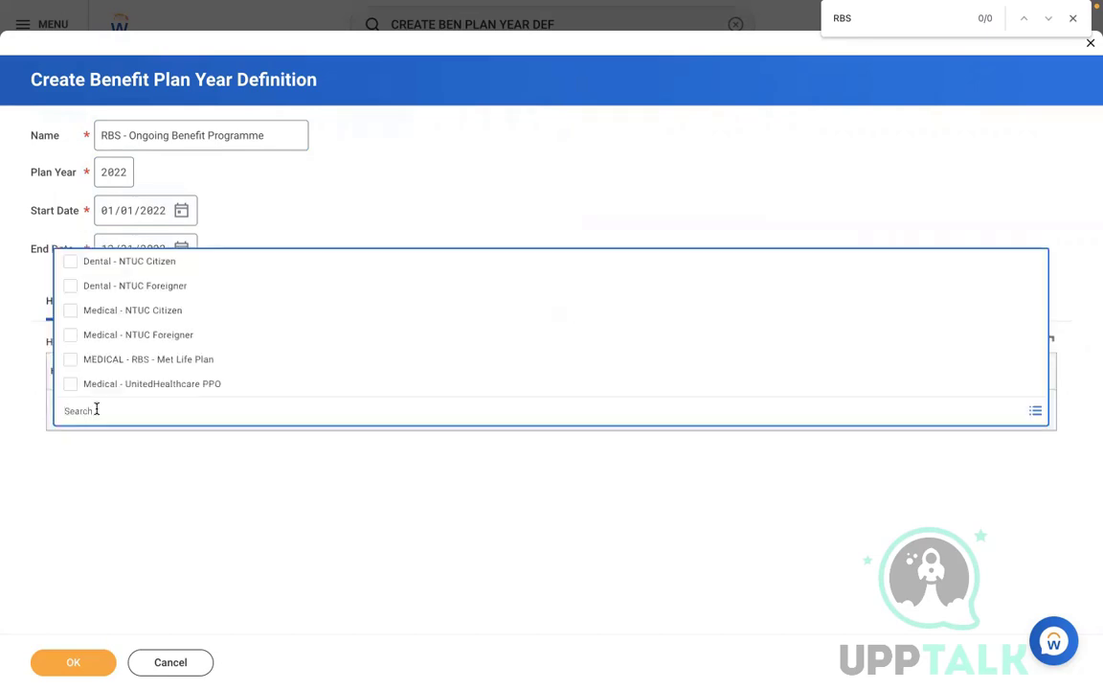
left_click(144, 359)
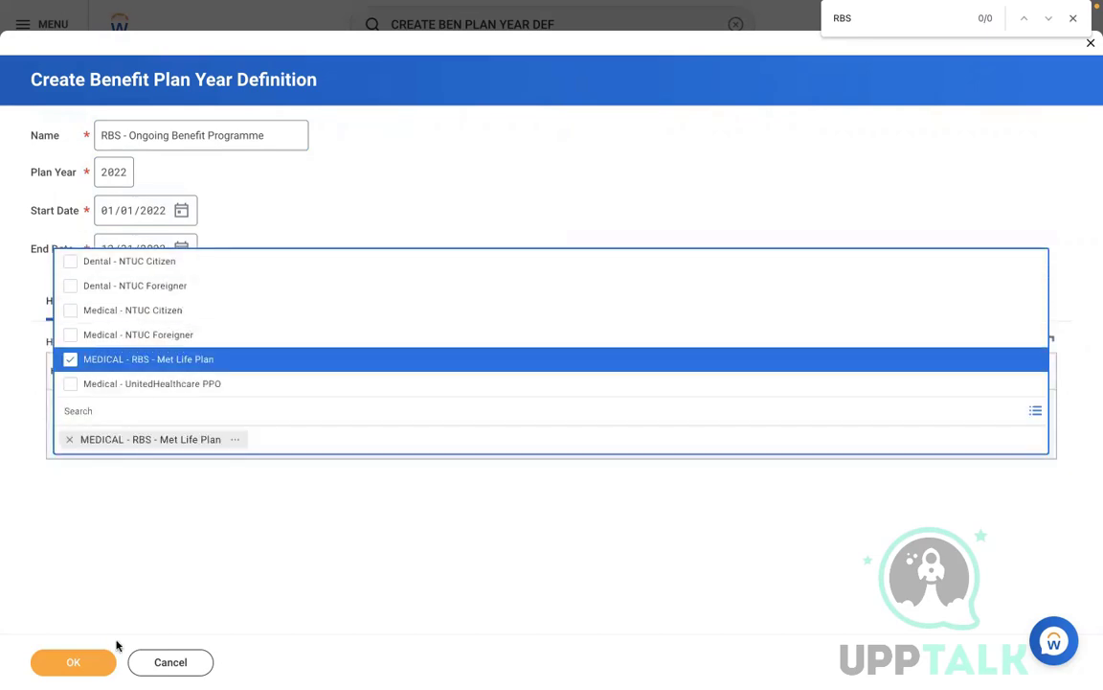
left_click(73, 662)
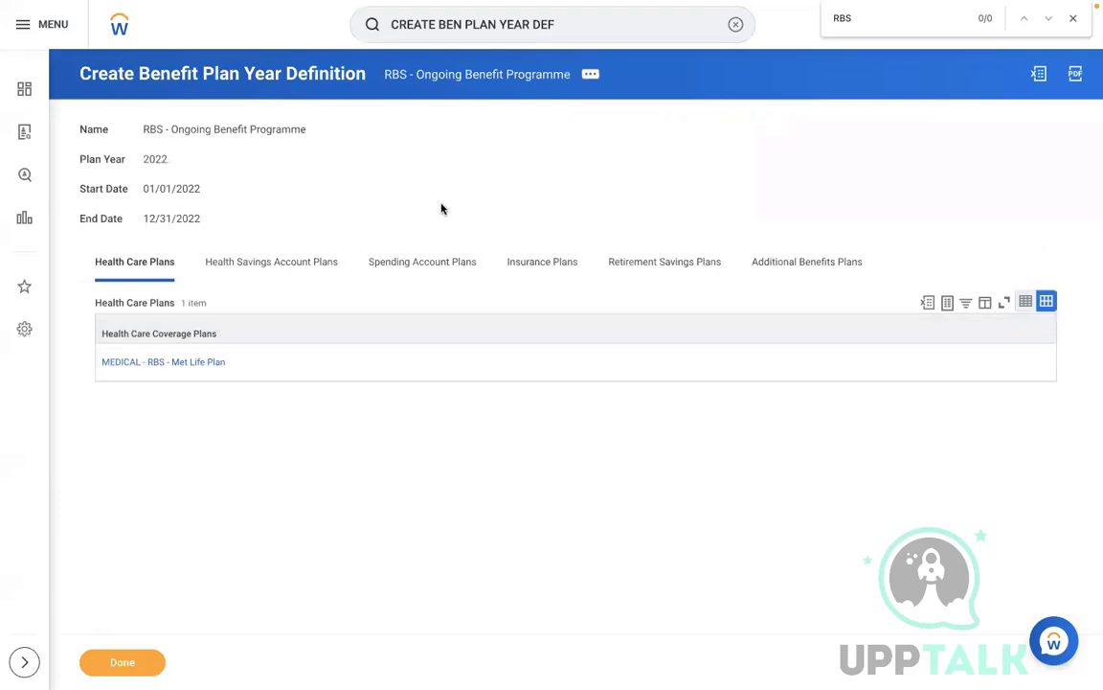
Step: Open the employee's profile and start a Change Benefits request
left_click(734, 25)
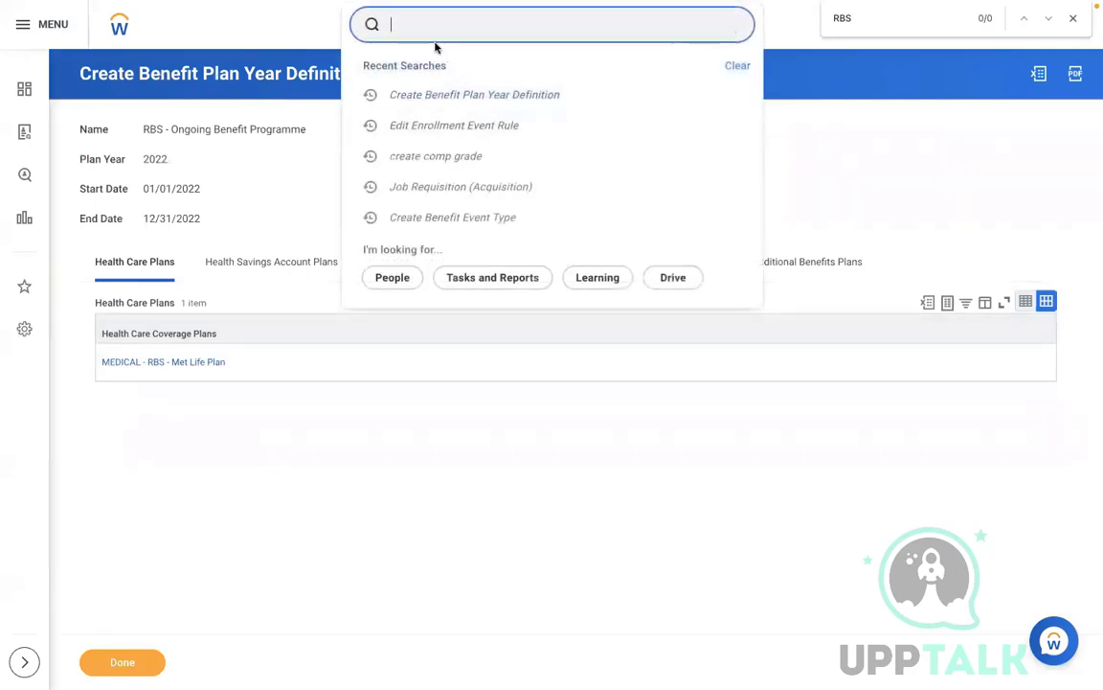
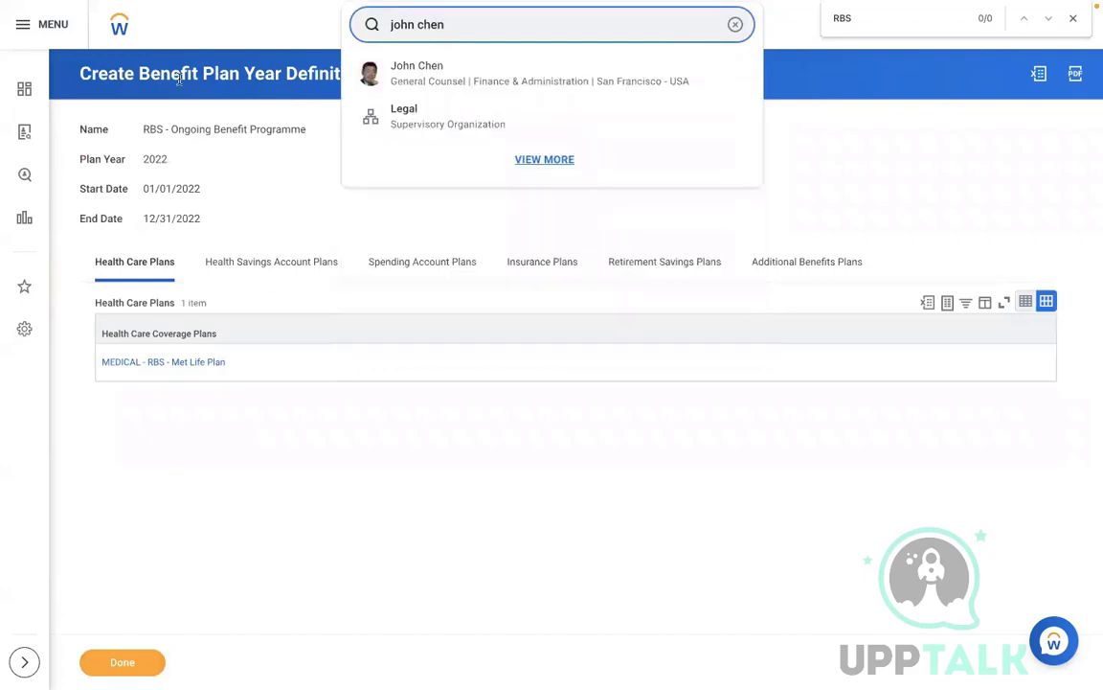
left_click(388, 73)
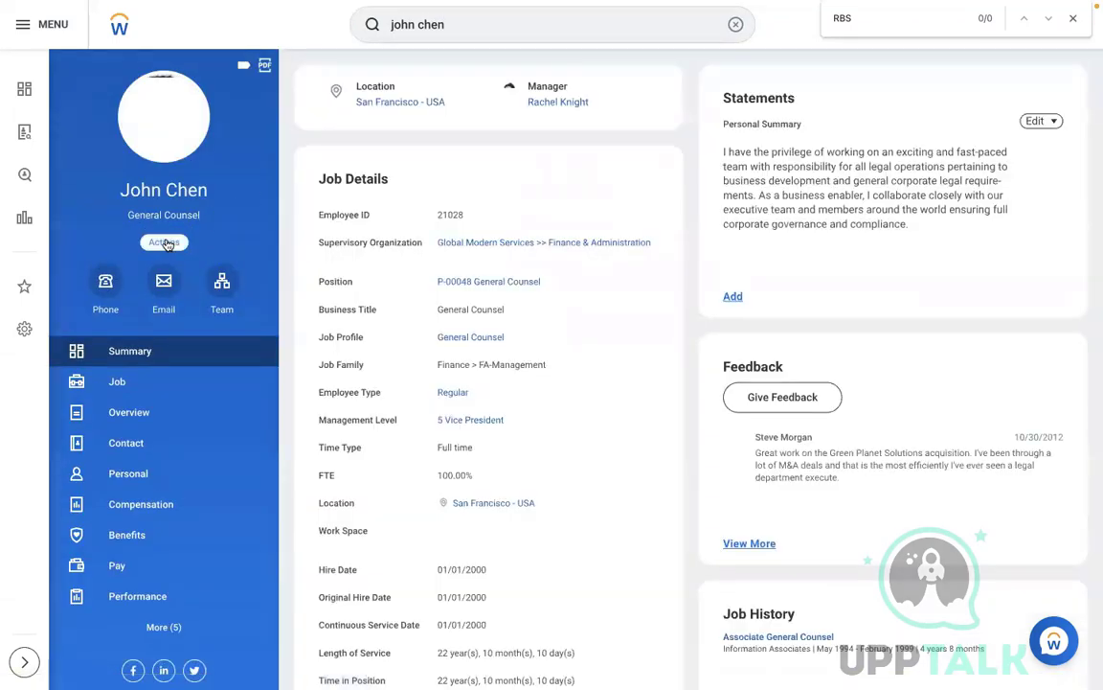
left_click(164, 242)
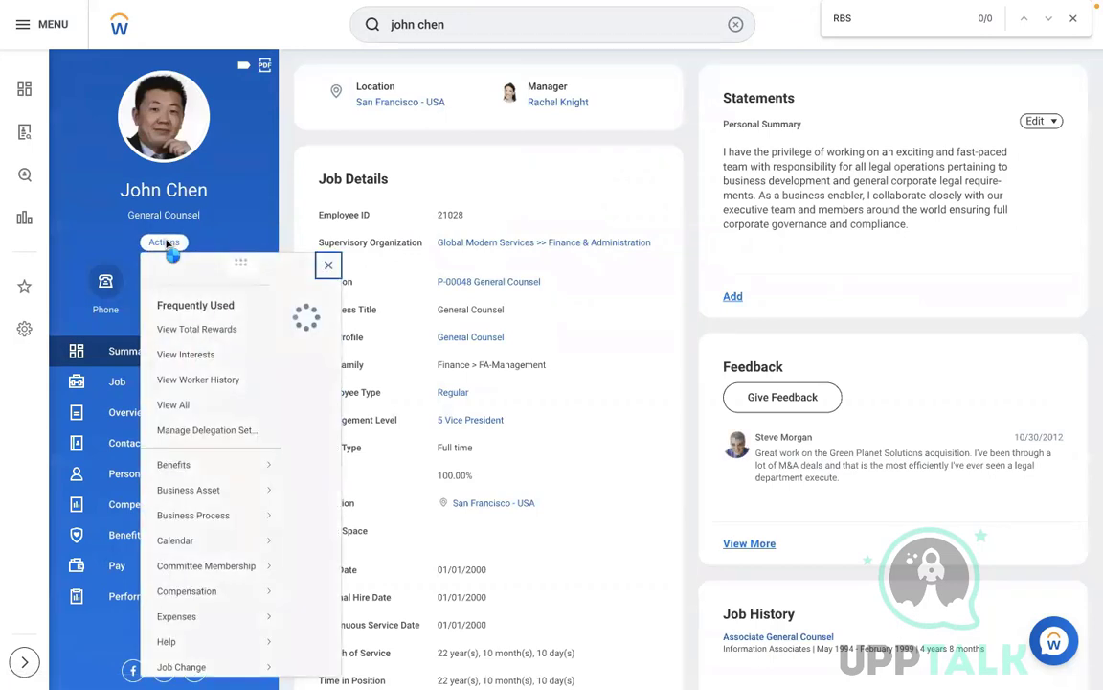
mouse_move(228, 485)
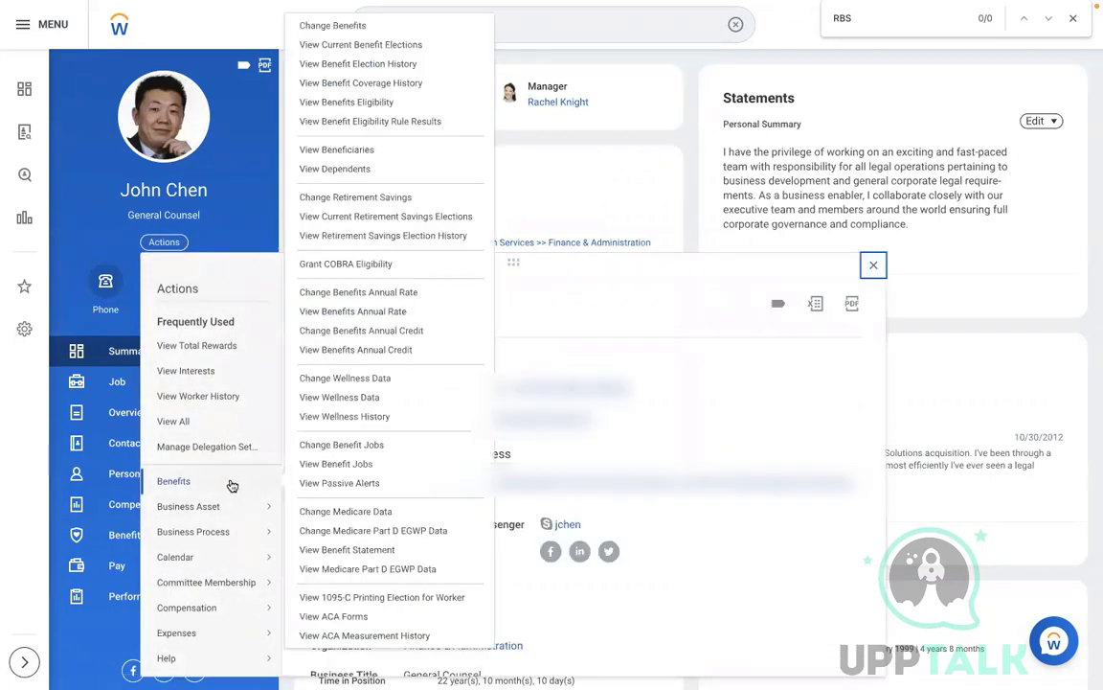
left_click(322, 29)
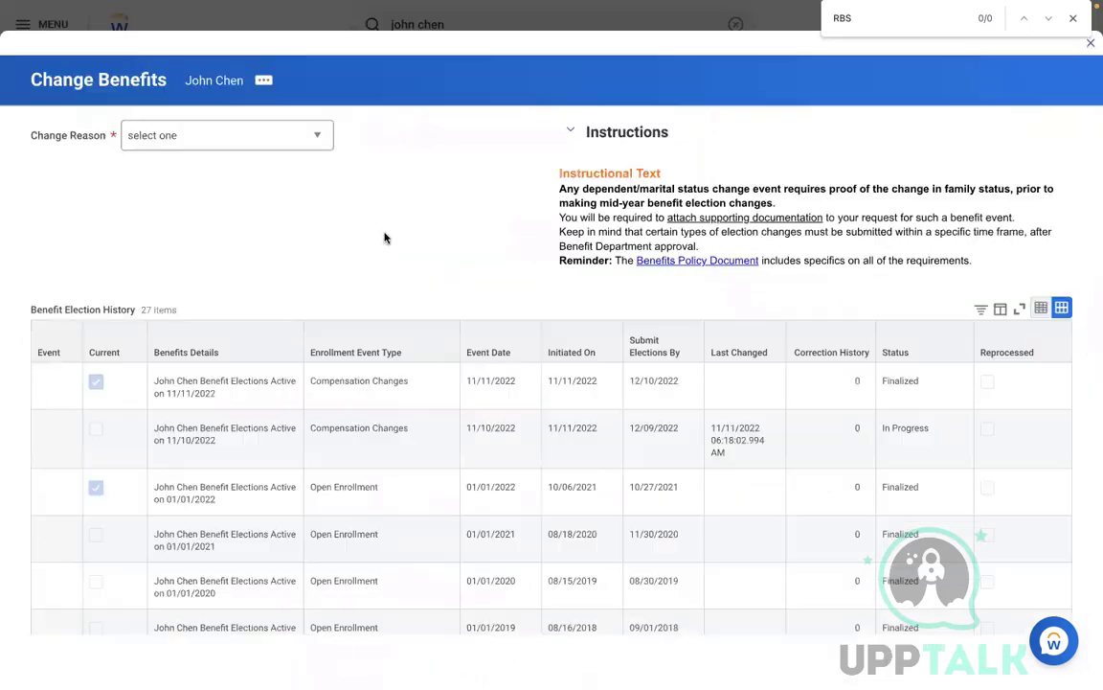
Step: Submit with reason RBS - Health Care and event date 11/09/2022
left_click(280, 143)
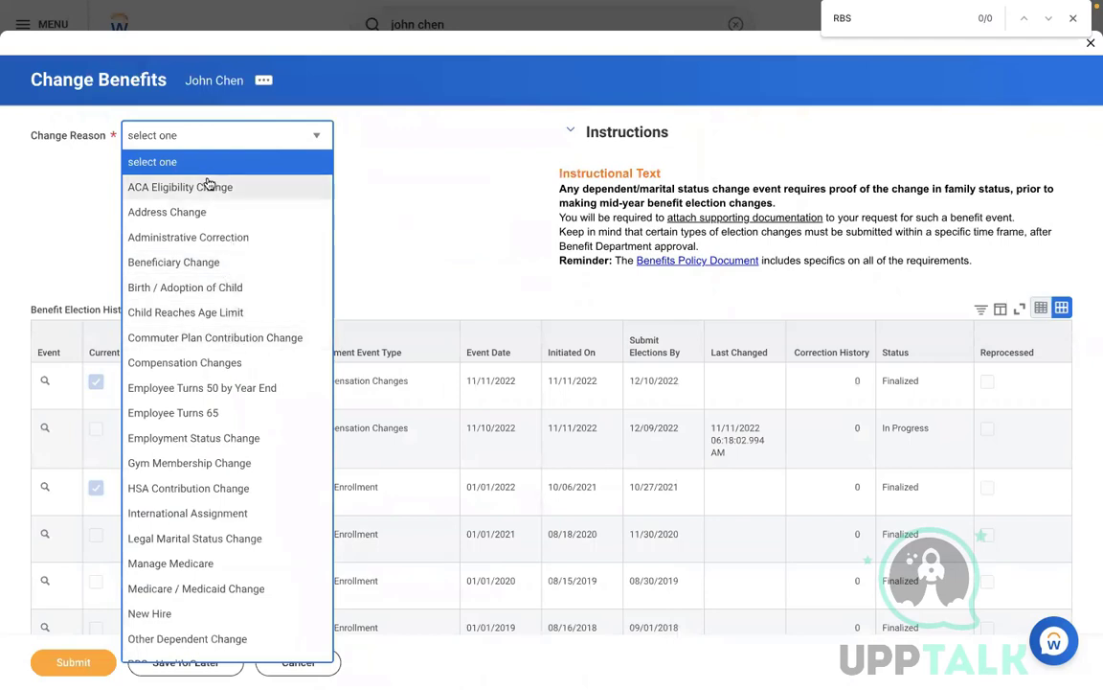
key("Up")
key("Up")
key("Up")
key("Up")
key("Up")
key("Up")
key("Up")
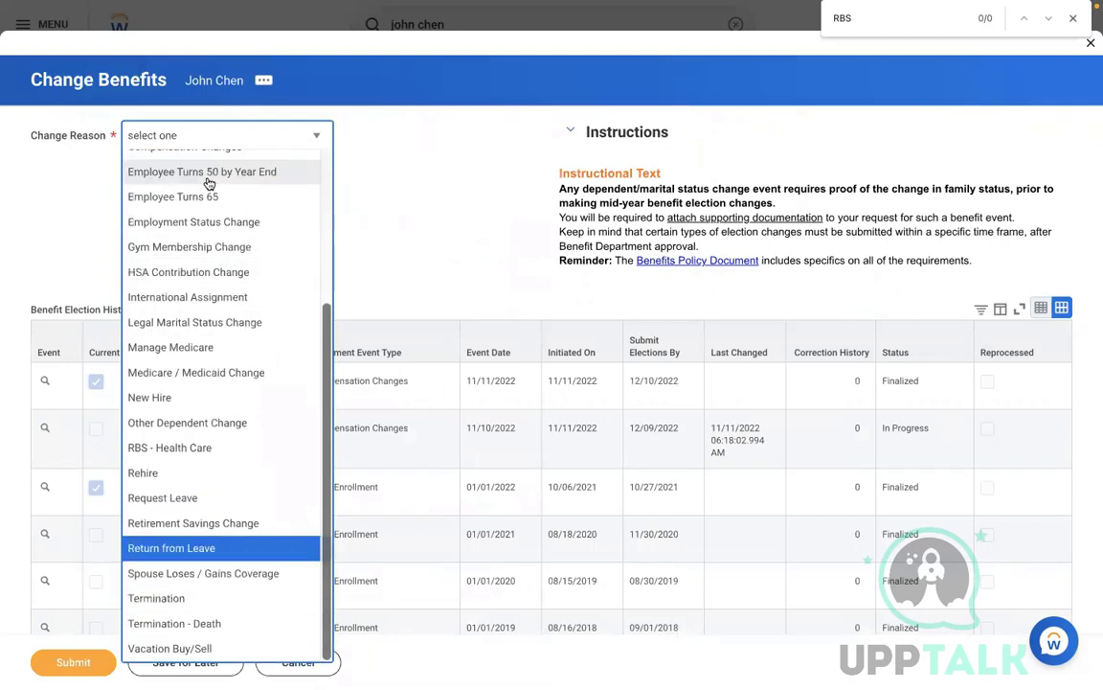
key("Up")
key("Up")
key("Return")
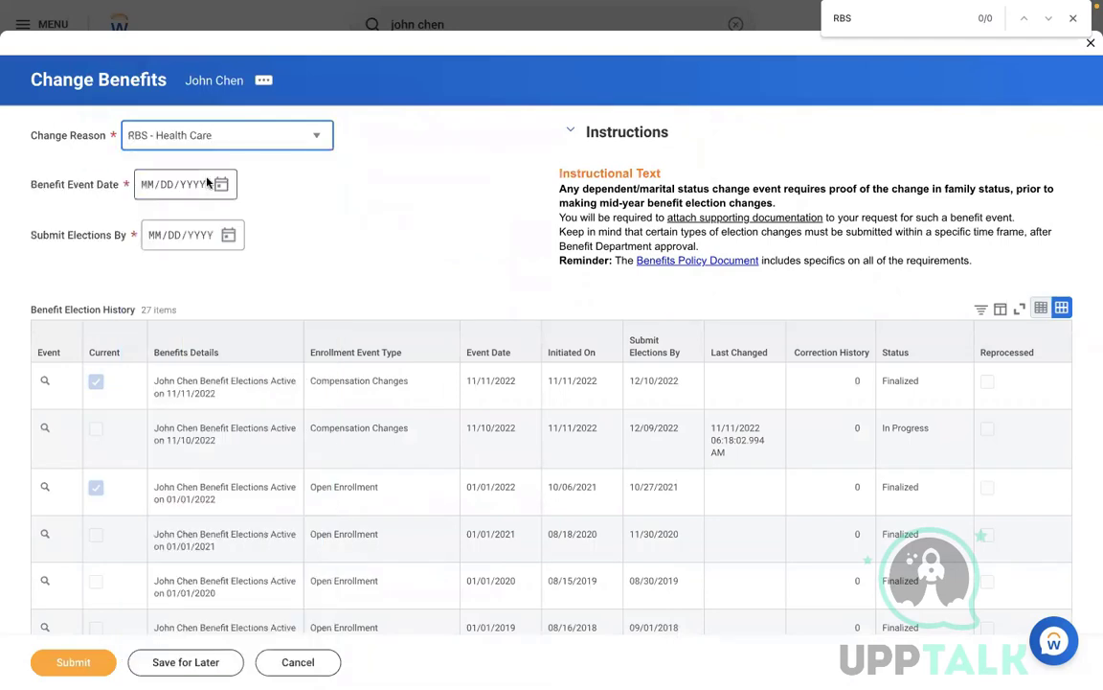
left_click(222, 187)
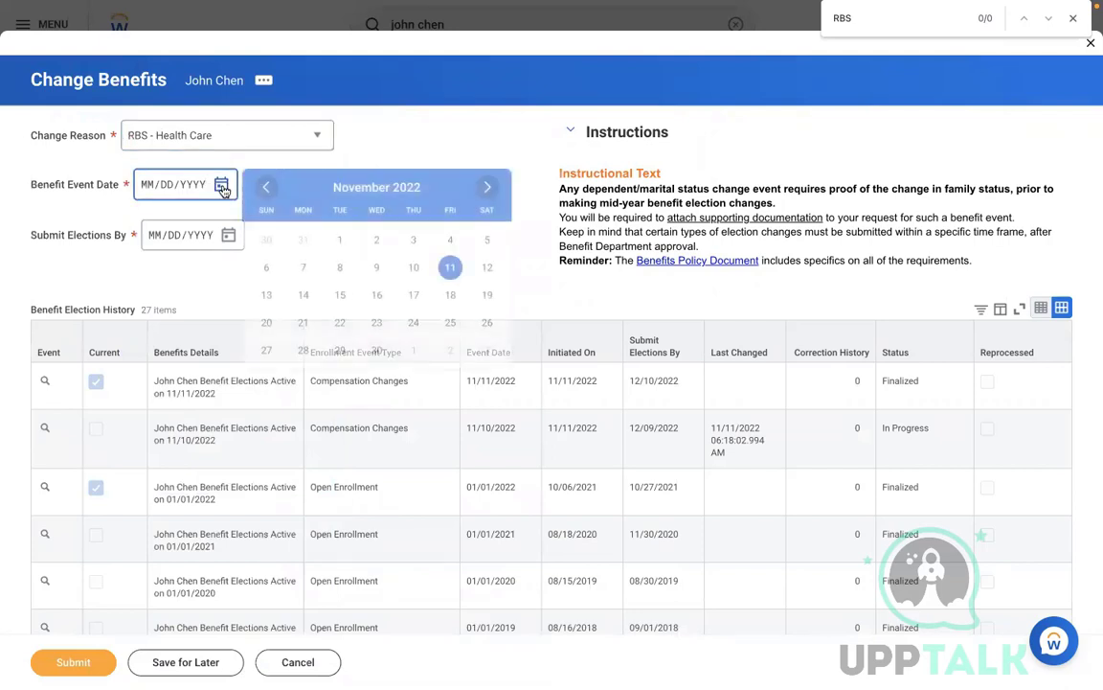
left_click(377, 268)
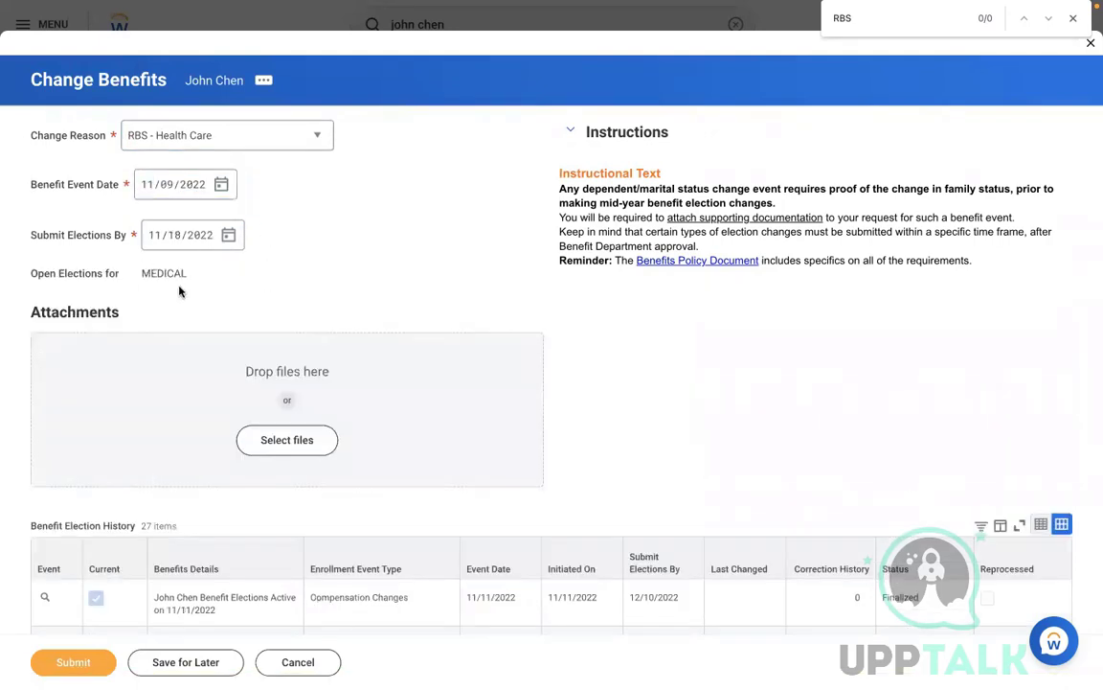
left_click(71, 660)
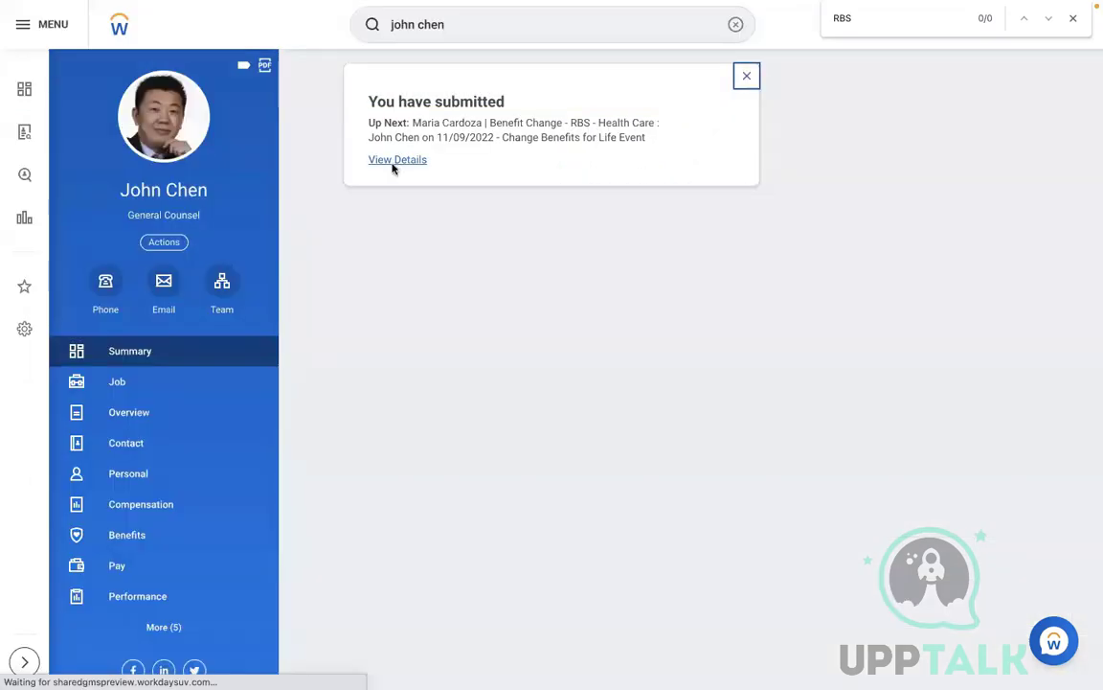
Step: View the submitted event's details, then open Manage Business Processes for Worker
left_click(394, 160)
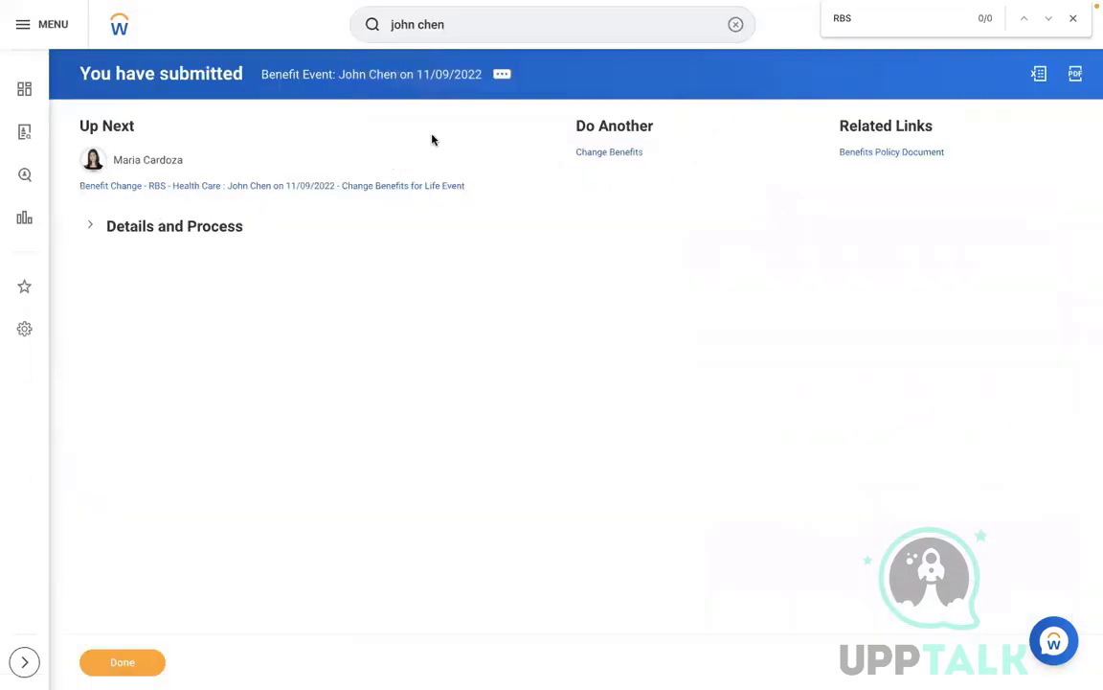
left_click(734, 24)
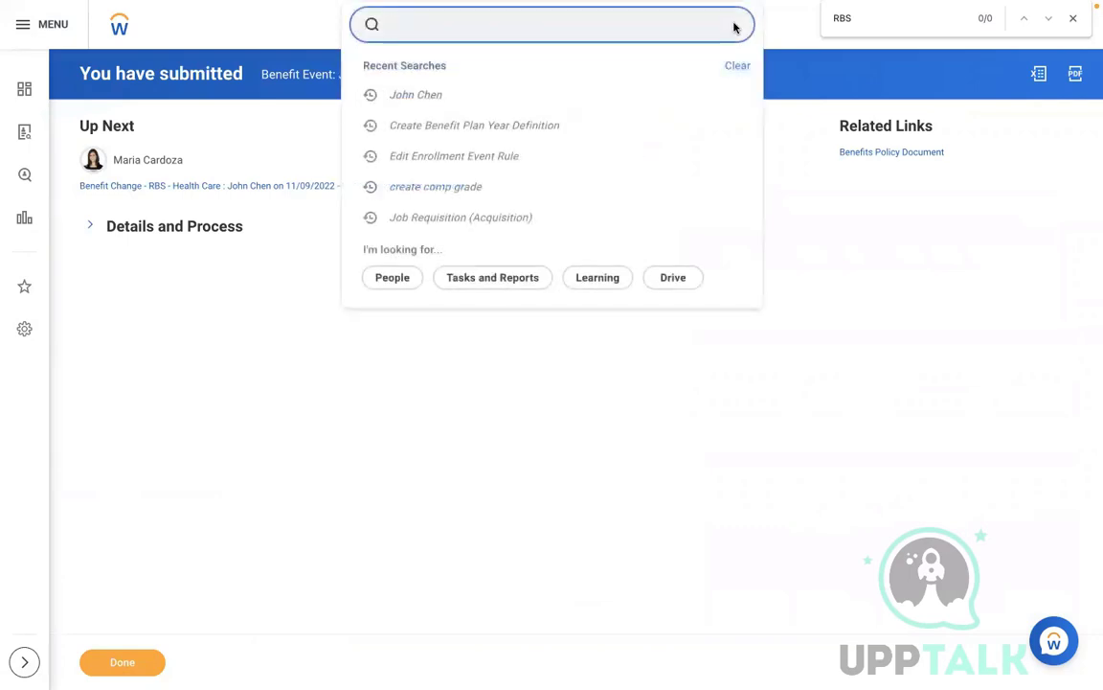
type("manage busine")
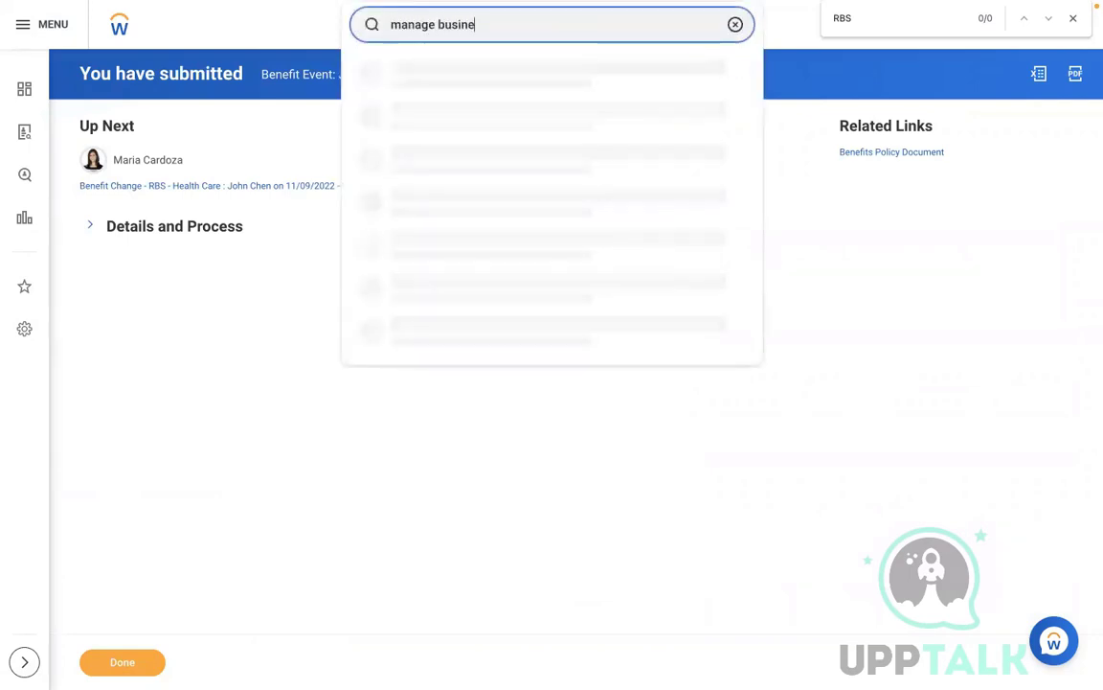
type("s process")
left_click(560, 69)
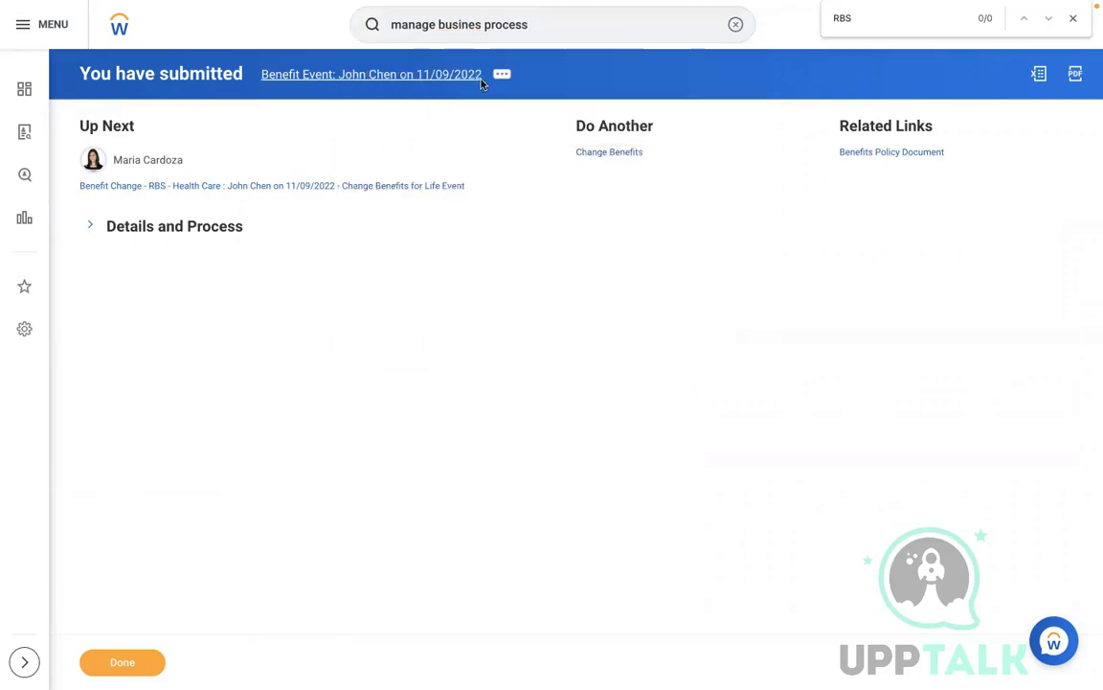
left_click(443, 190)
Step: Load the pending approver's business processes as the selected worker
type("ma")
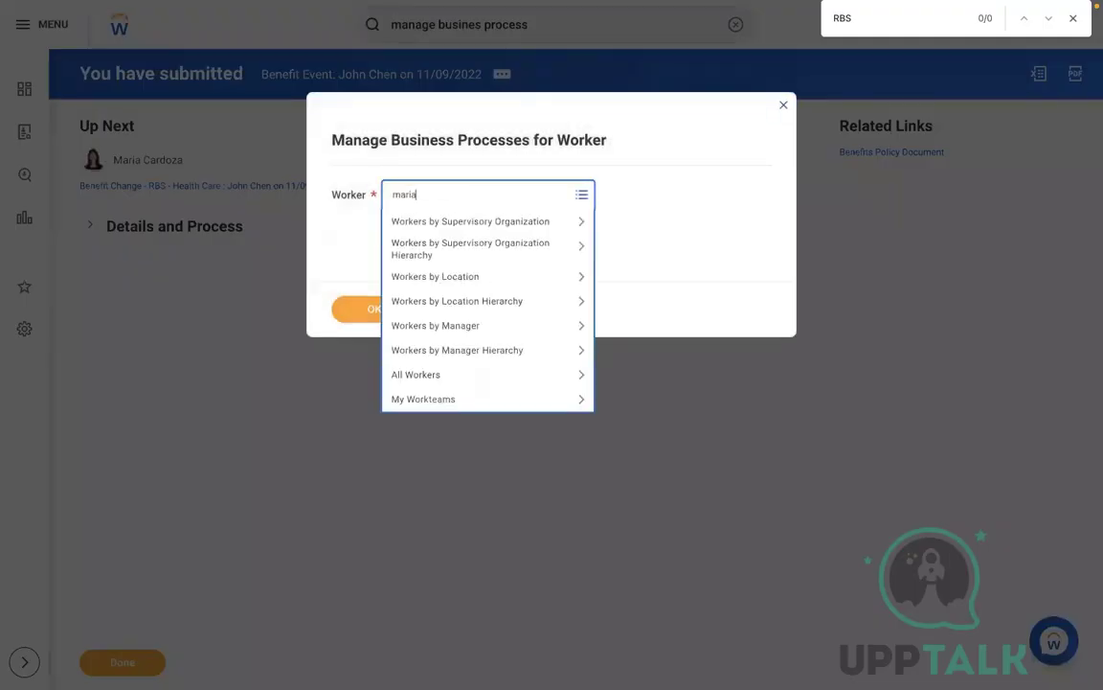
type("ria")
key("Return")
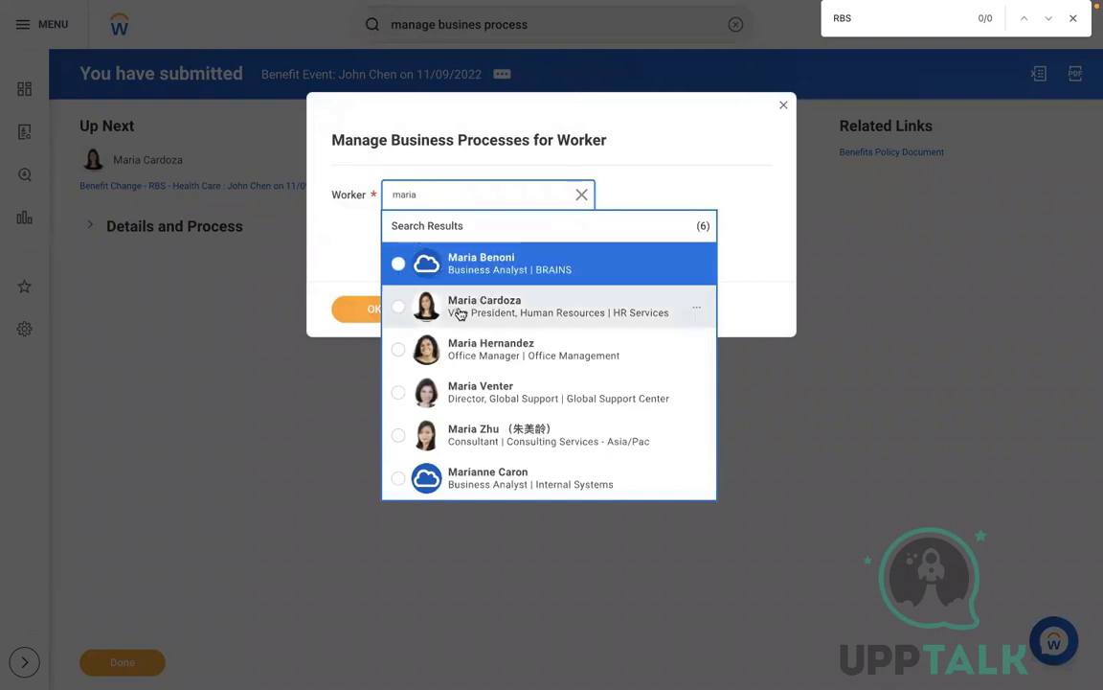
left_click(460, 313)
left_click(368, 307)
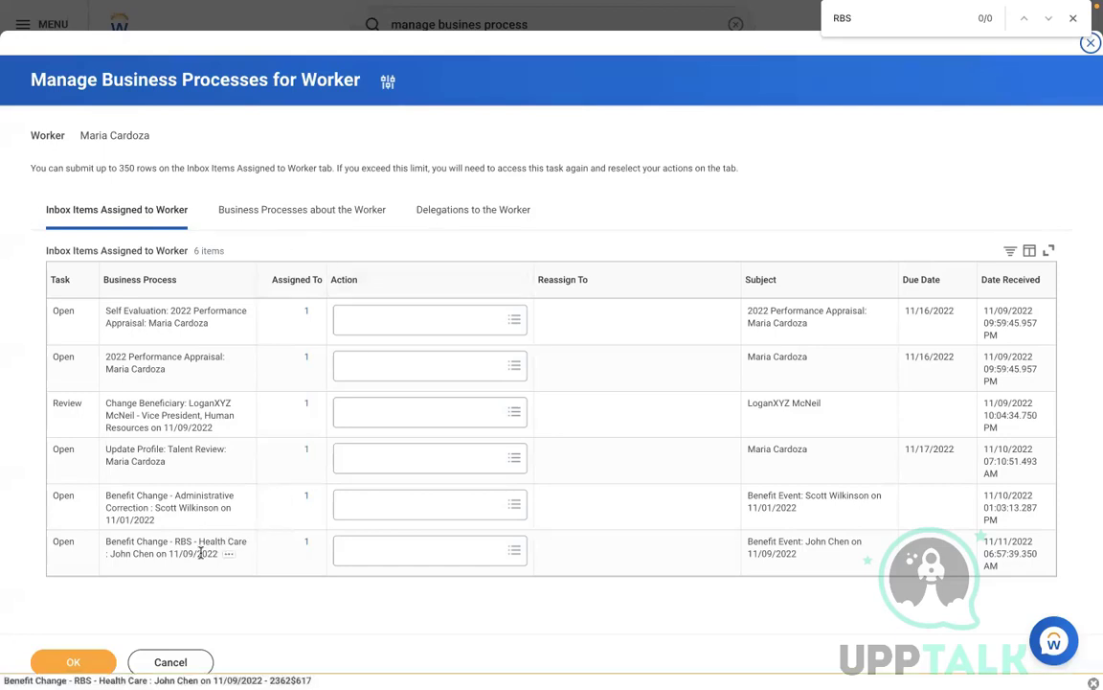
Step: Reassign the RBS - Health Care benefit change to the new assignee and open the Inbox
left_click(355, 550)
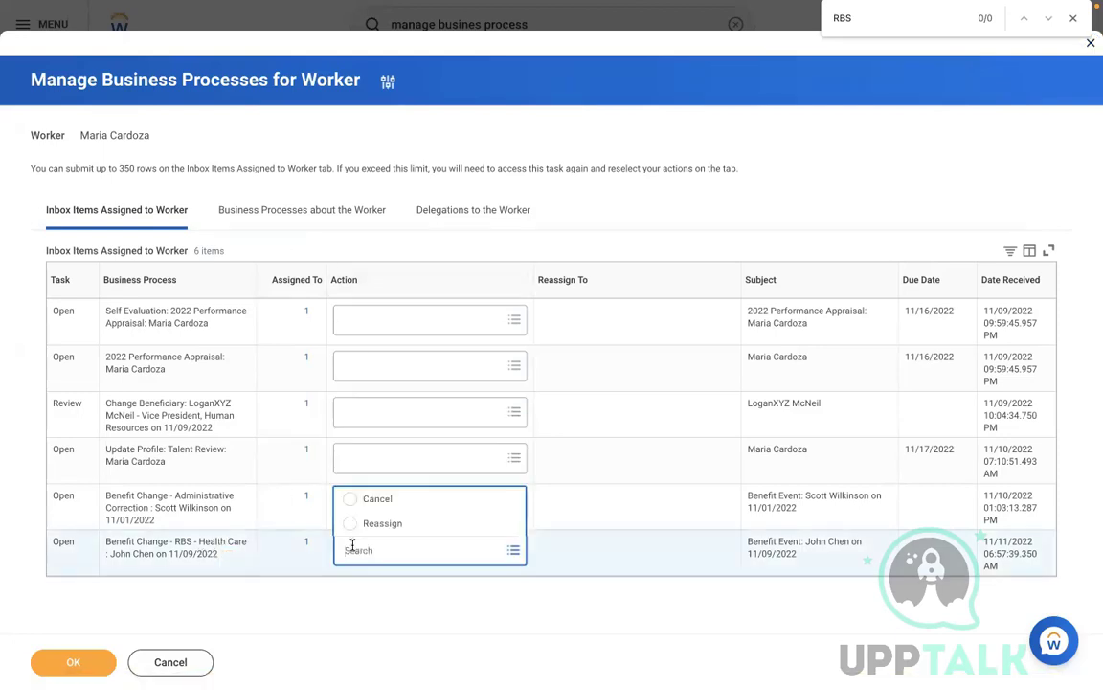
left_click(412, 523)
left_click(604, 546)
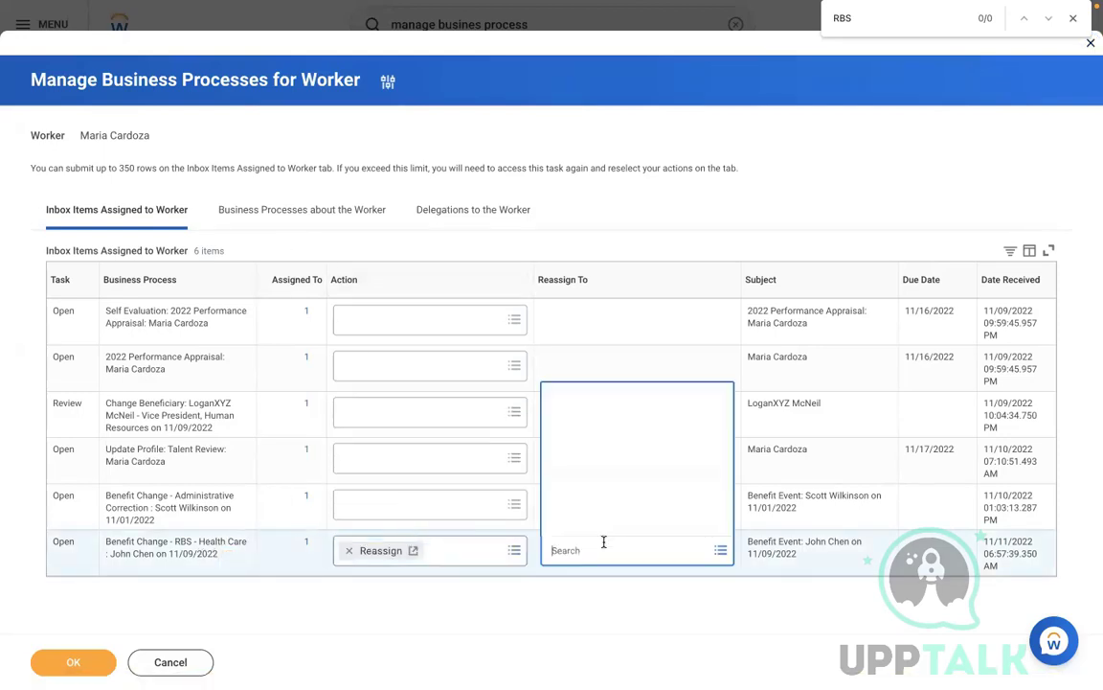
type("logan")
key("Return")
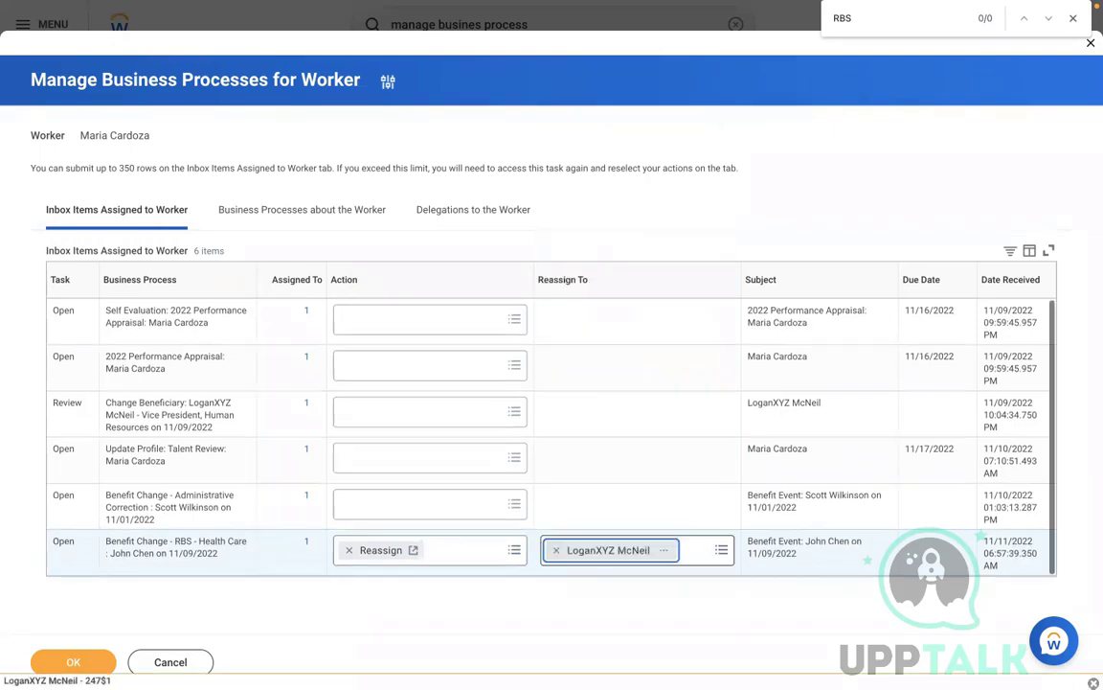
left_click(75, 664)
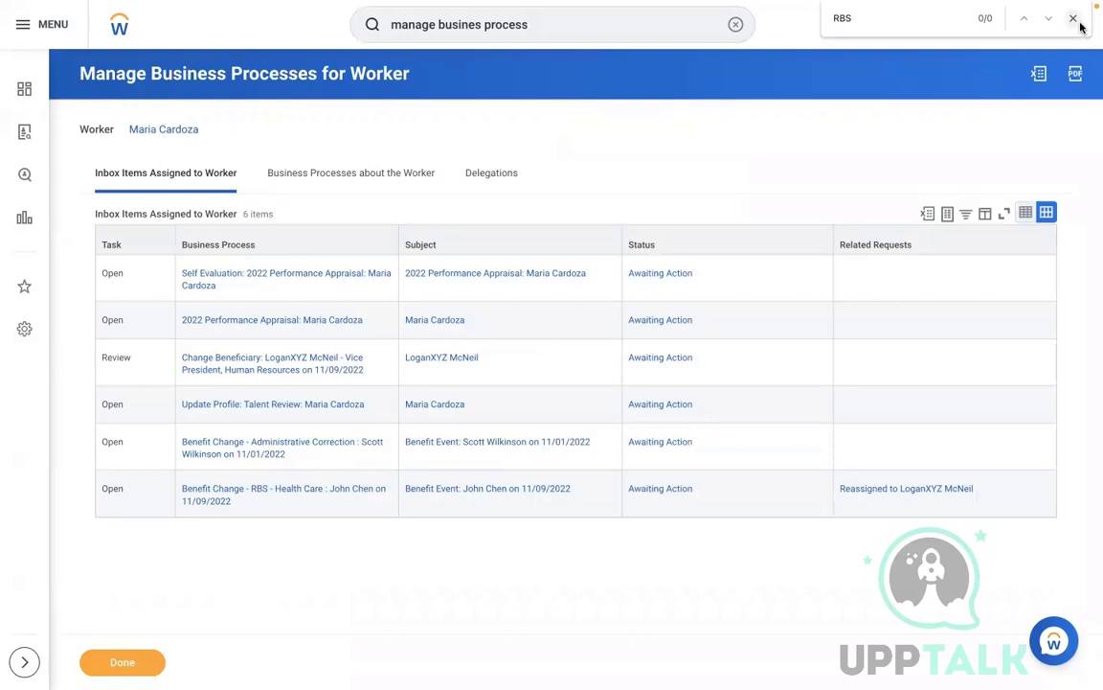
left_click(1074, 18)
left_click(1033, 29)
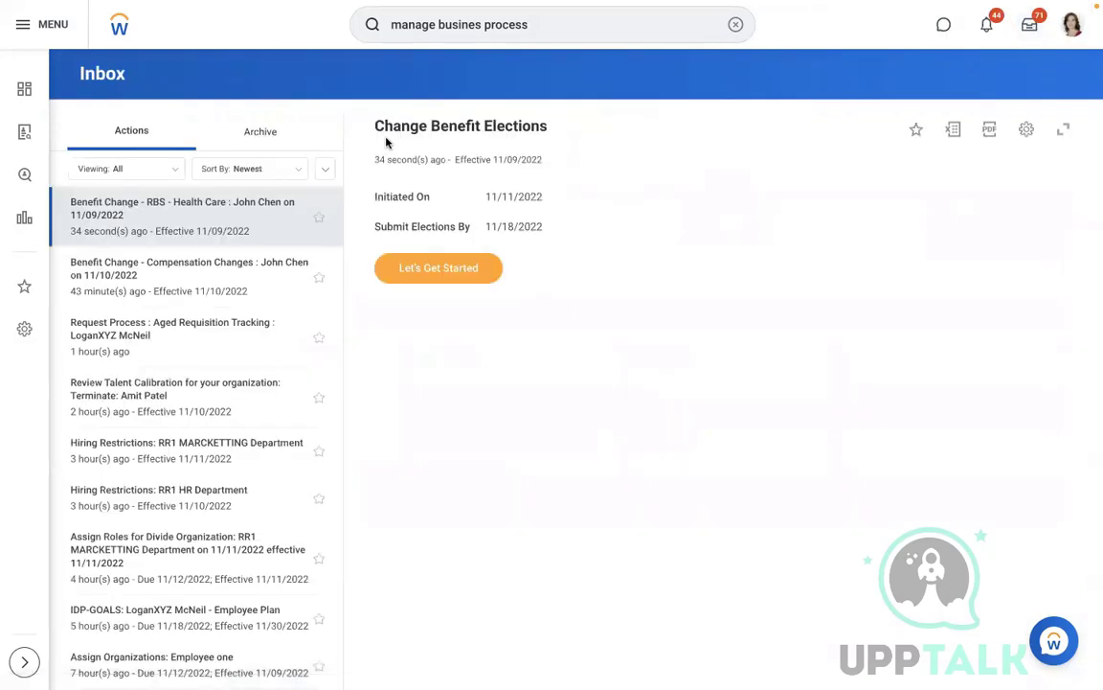
Step: Enroll in MEDICAL by selecting RBS - Met Life Plan instead of waiving, and confirm
left_click(419, 268)
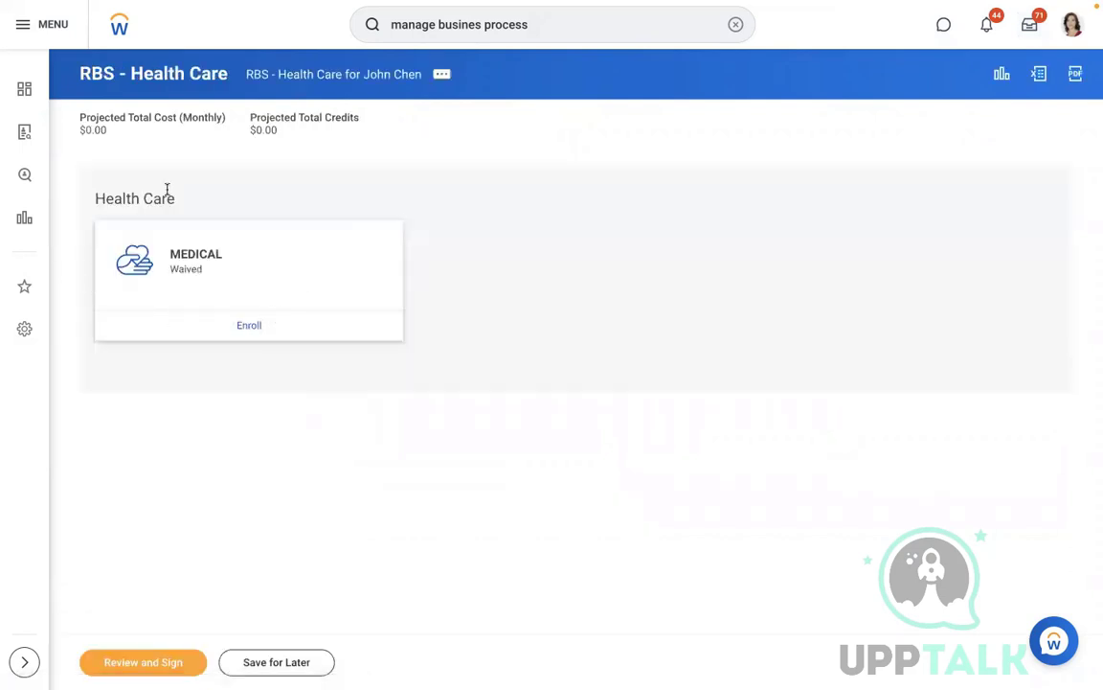
left_click(249, 325)
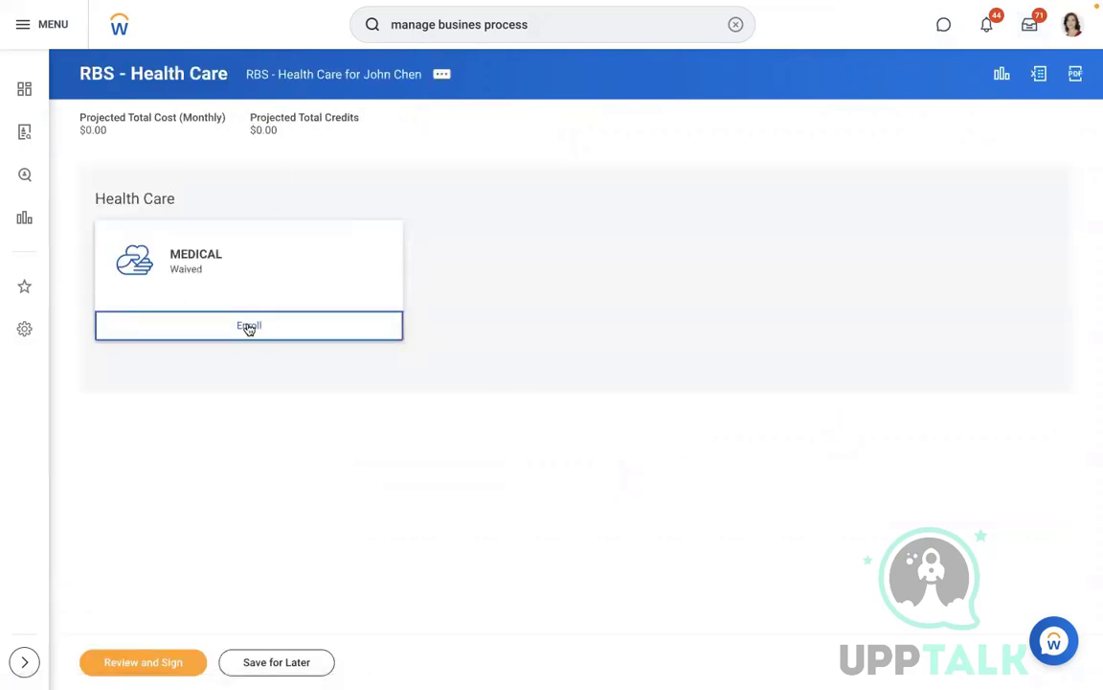
left_click(73, 332)
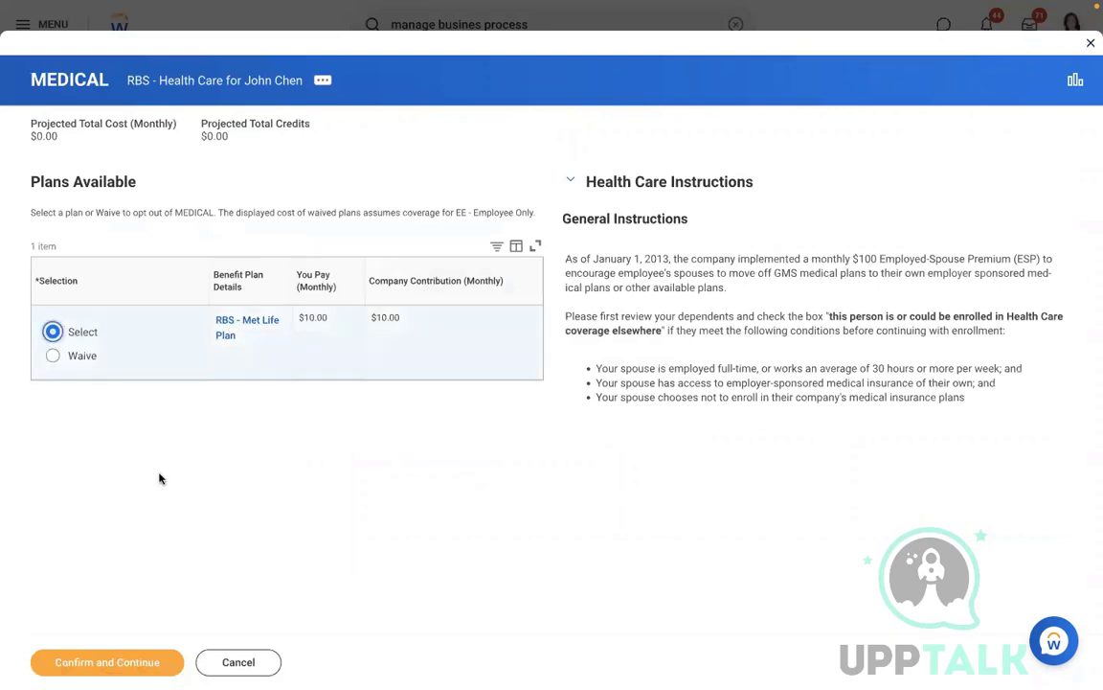
left_click(84, 659)
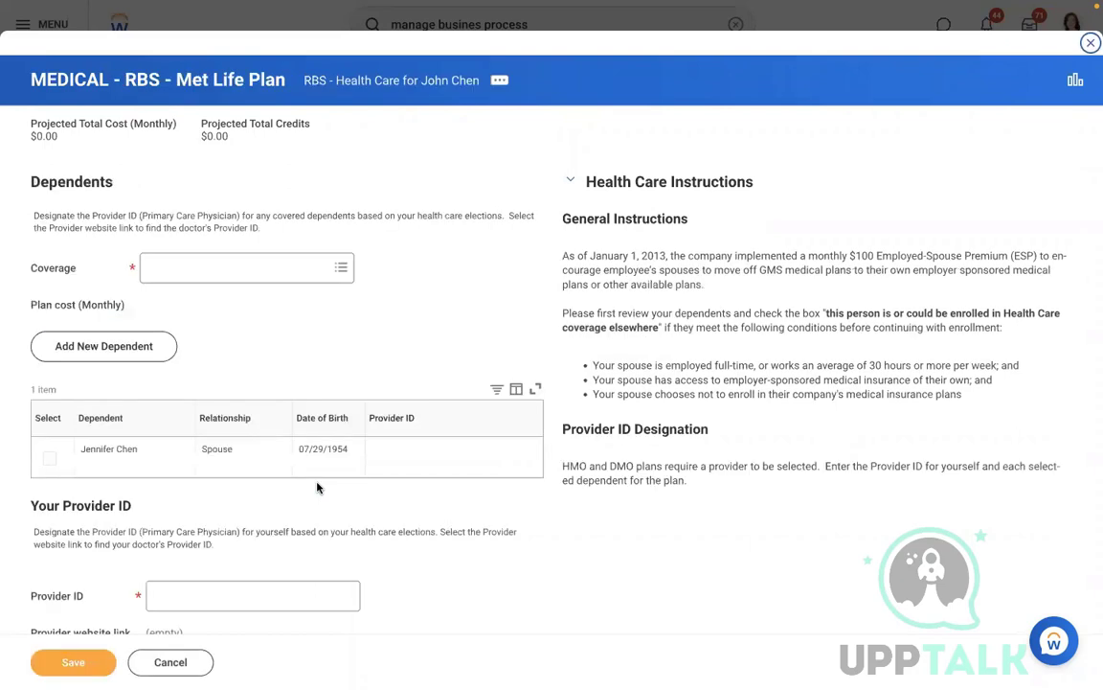
Step: Choose EE + Domestic Partner coverage, enter the provider ID, and save the Met Life Plan details
left_click(227, 269)
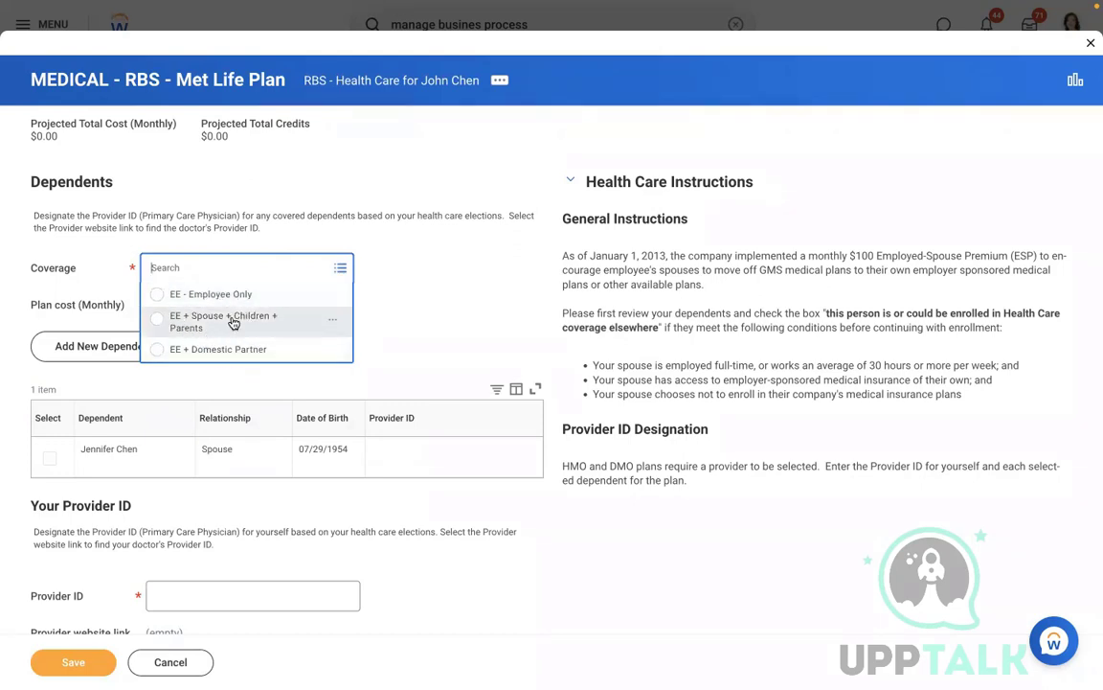
left_click(190, 349)
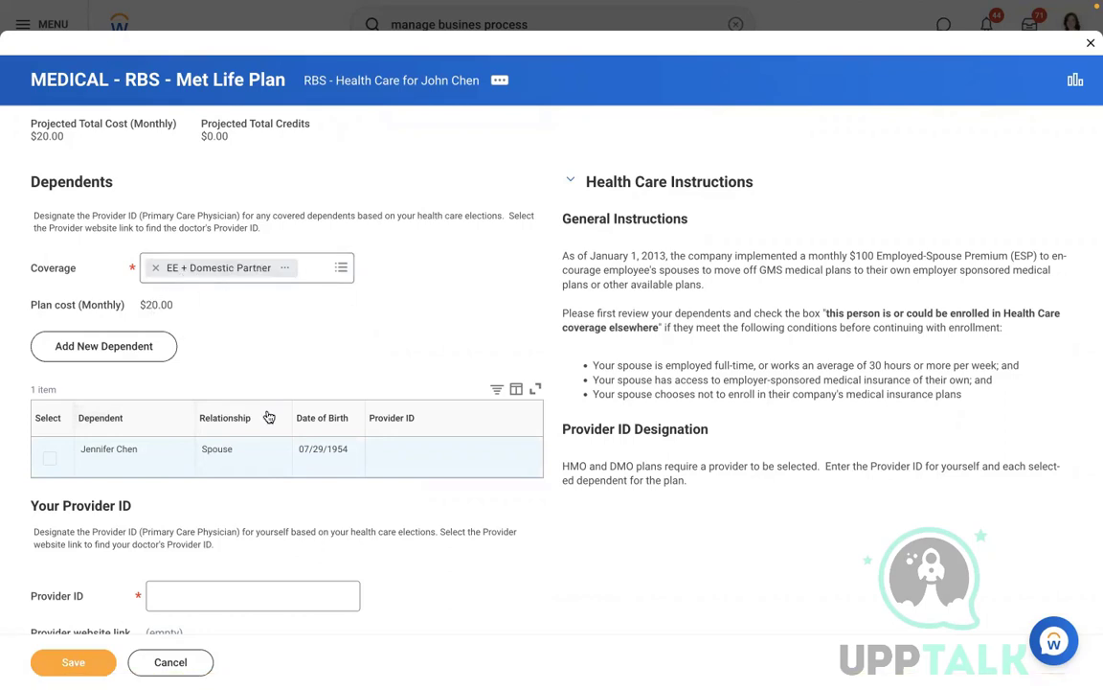
scroll(281, 331, "down", 1)
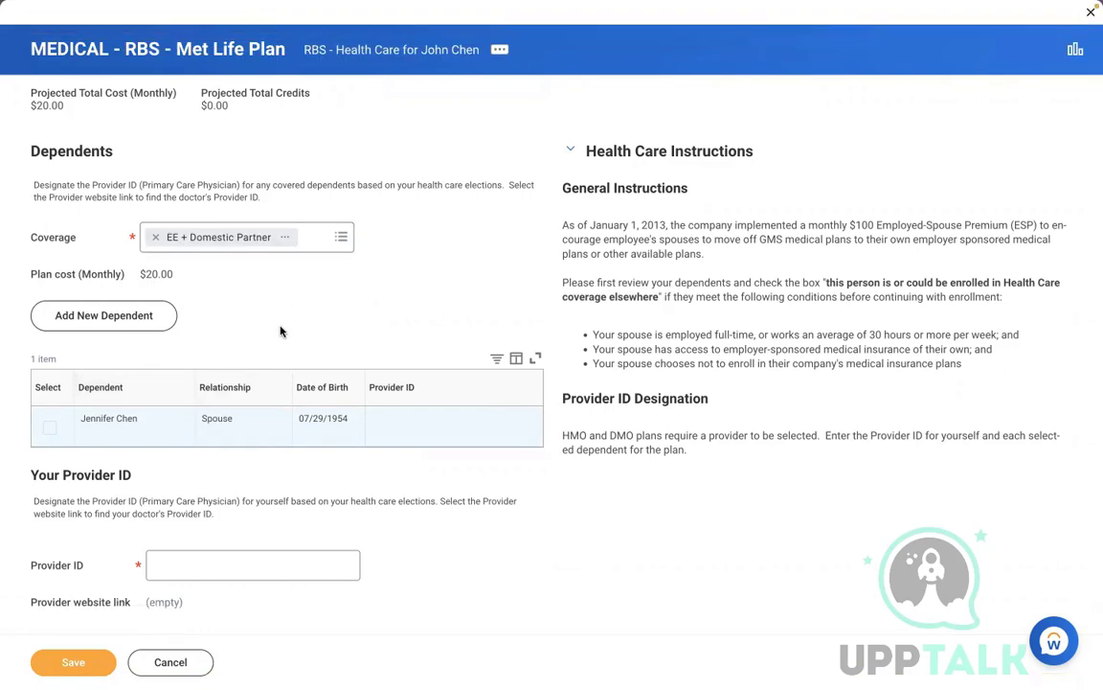
left_click(180, 576)
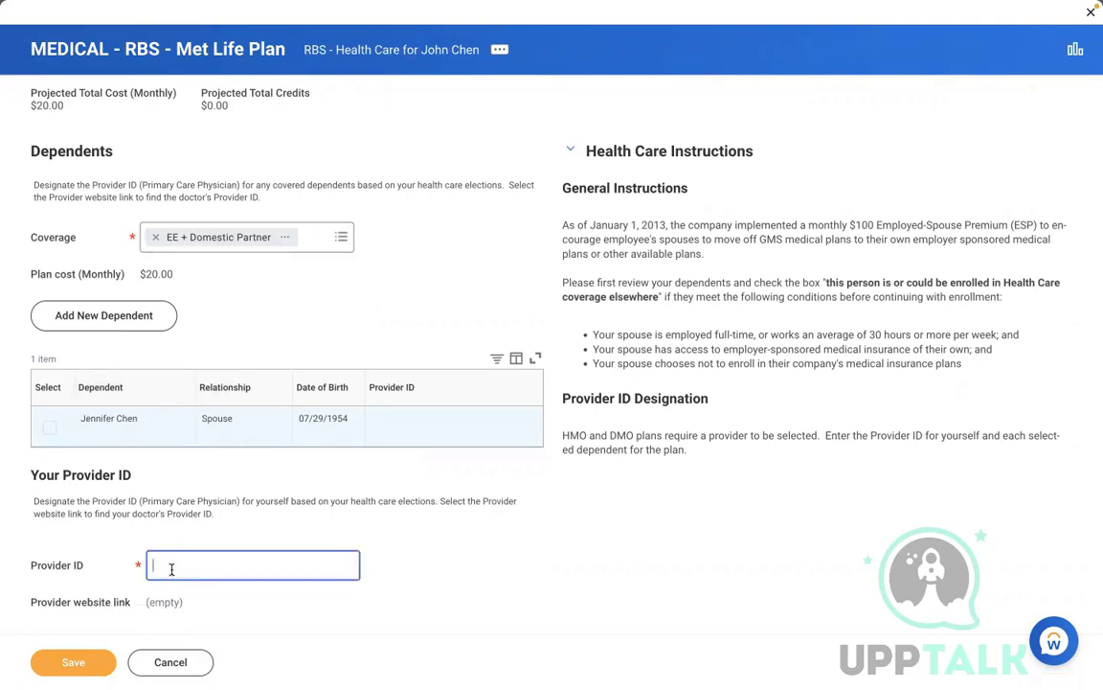
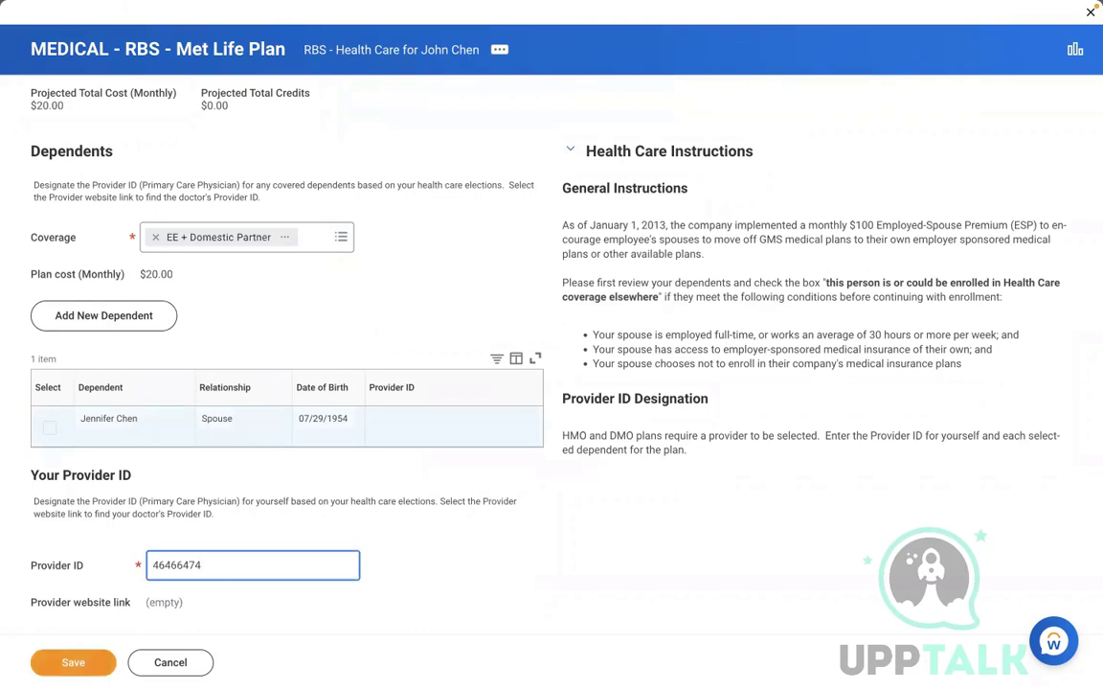
left_click(65, 666)
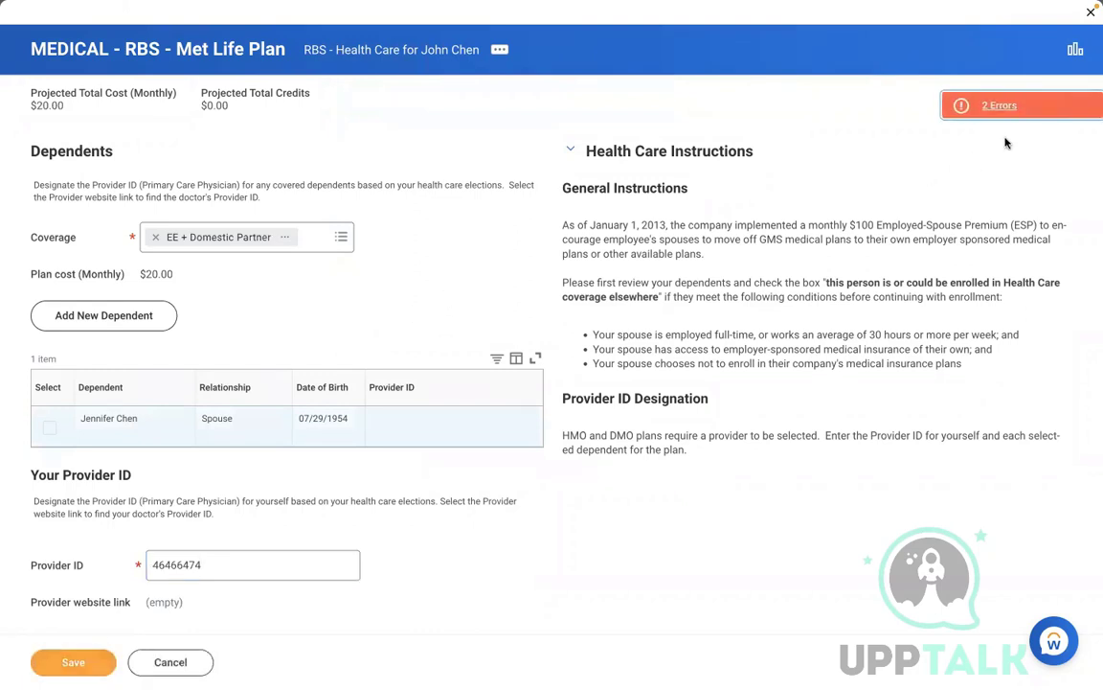
Step: Review the two save errors, then remove the rejected EE + Domestic Partner coverage
left_click(1019, 111)
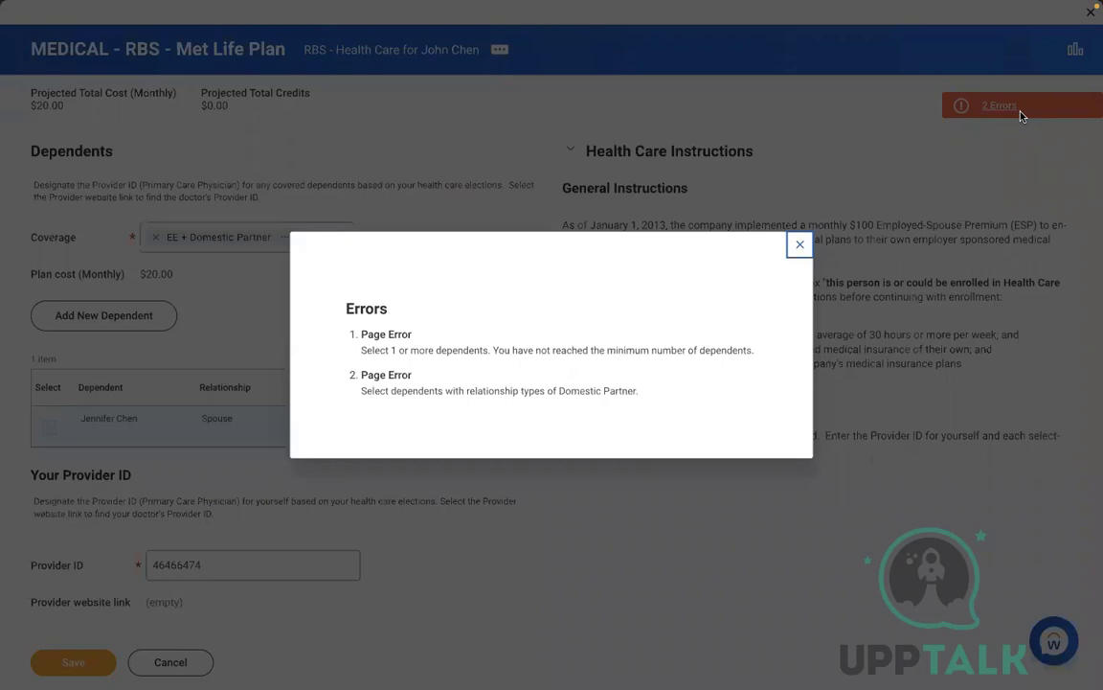
left_click(802, 249)
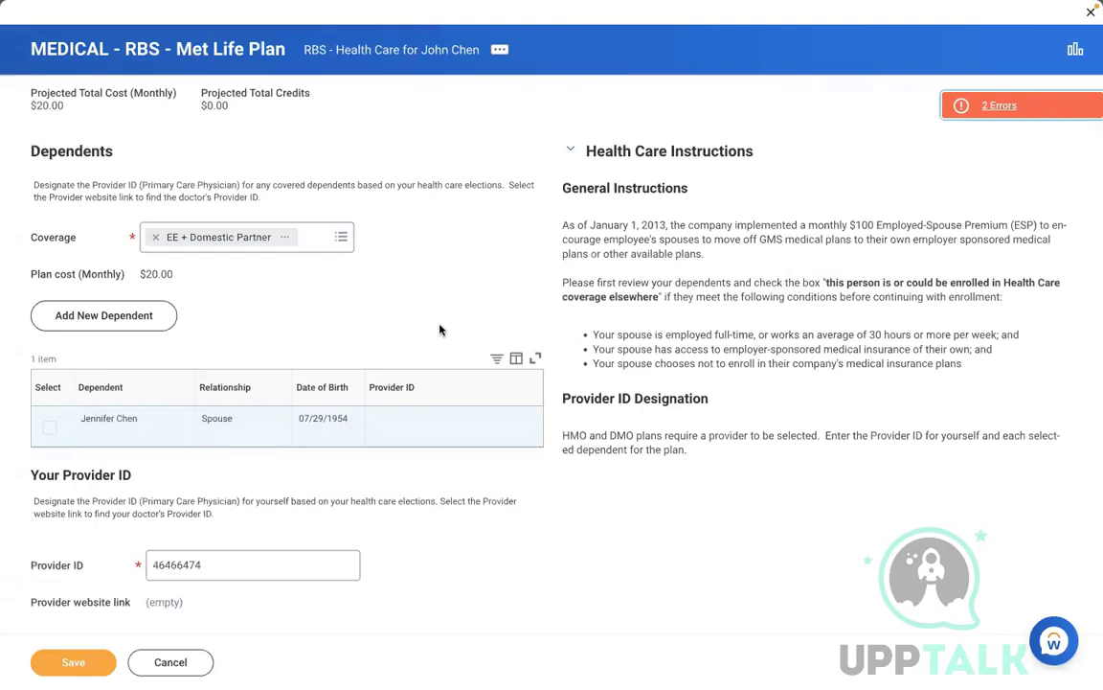
left_click(155, 236)
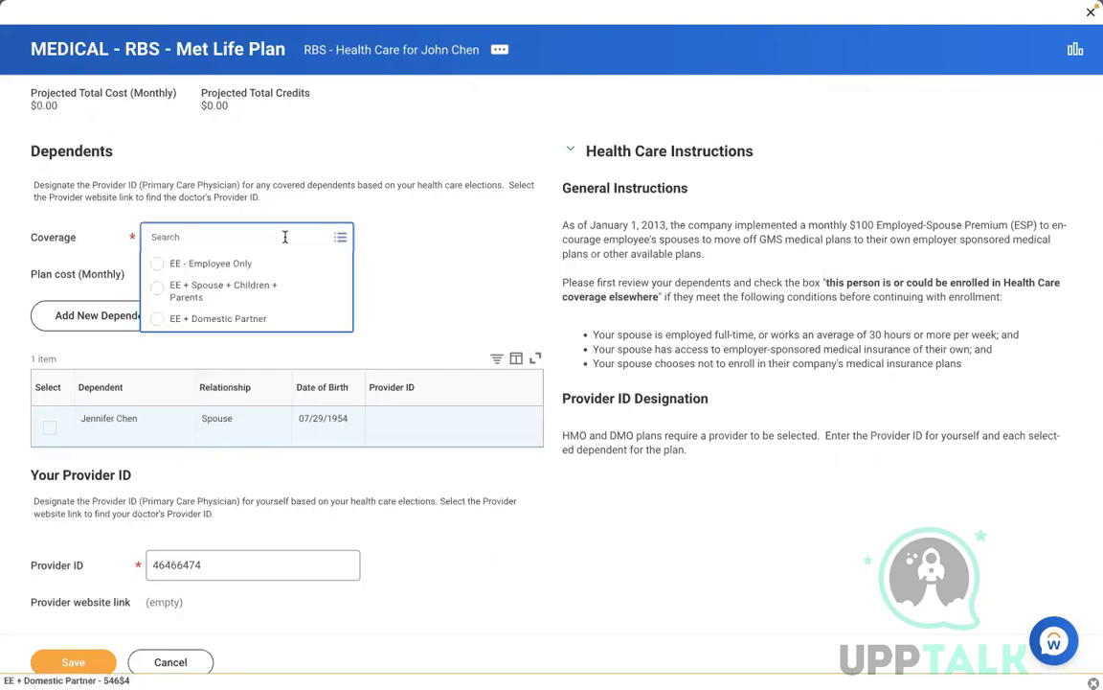
Step: Set MEDICAL coverage to EE - Employee Only at $10.00 monthly and save
left_click(227, 259)
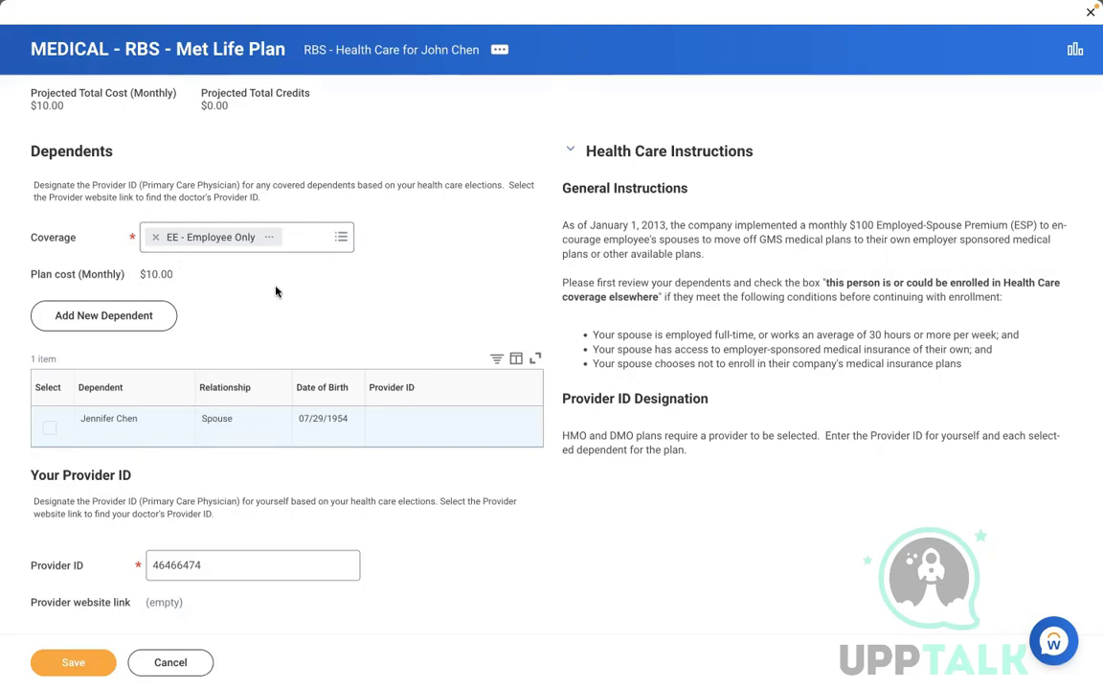
left_click(80, 659)
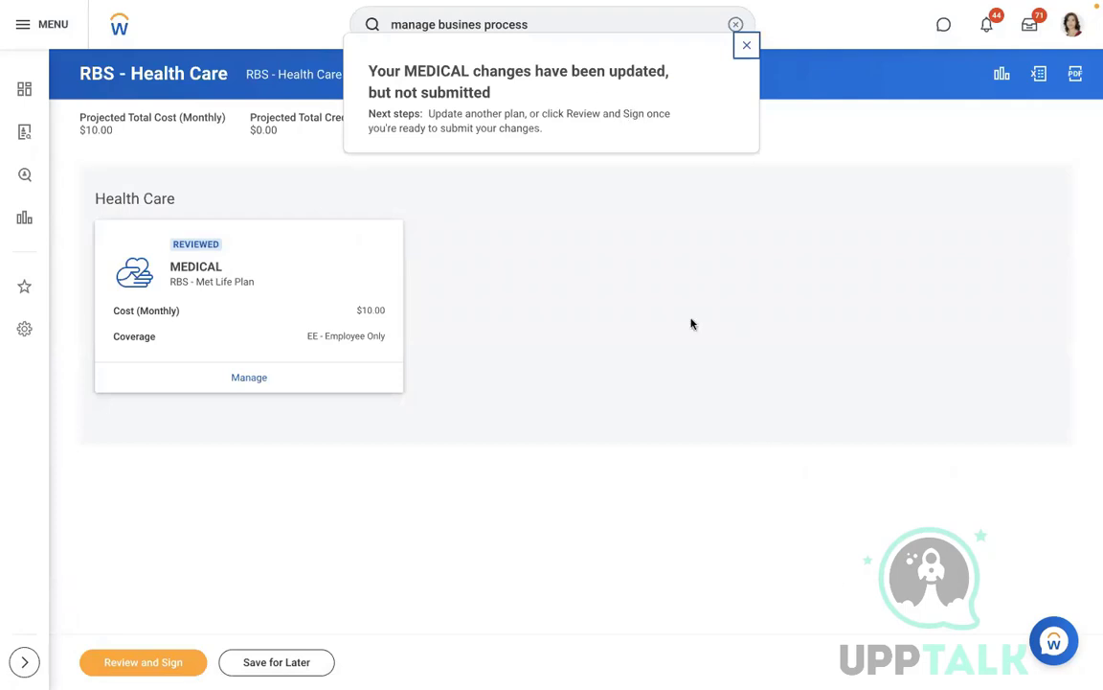
Step: Review, accept the electronic signature terms, and submit the RBS - Health Care elections
left_click(144, 663)
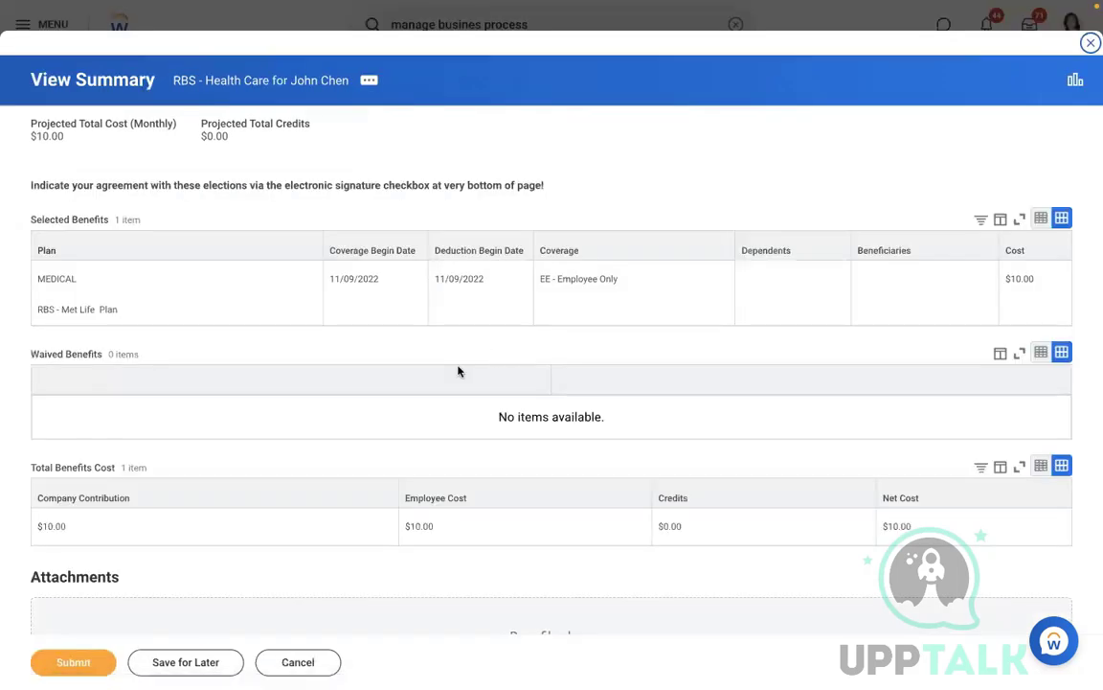
scroll(280, 551, "down", 3)
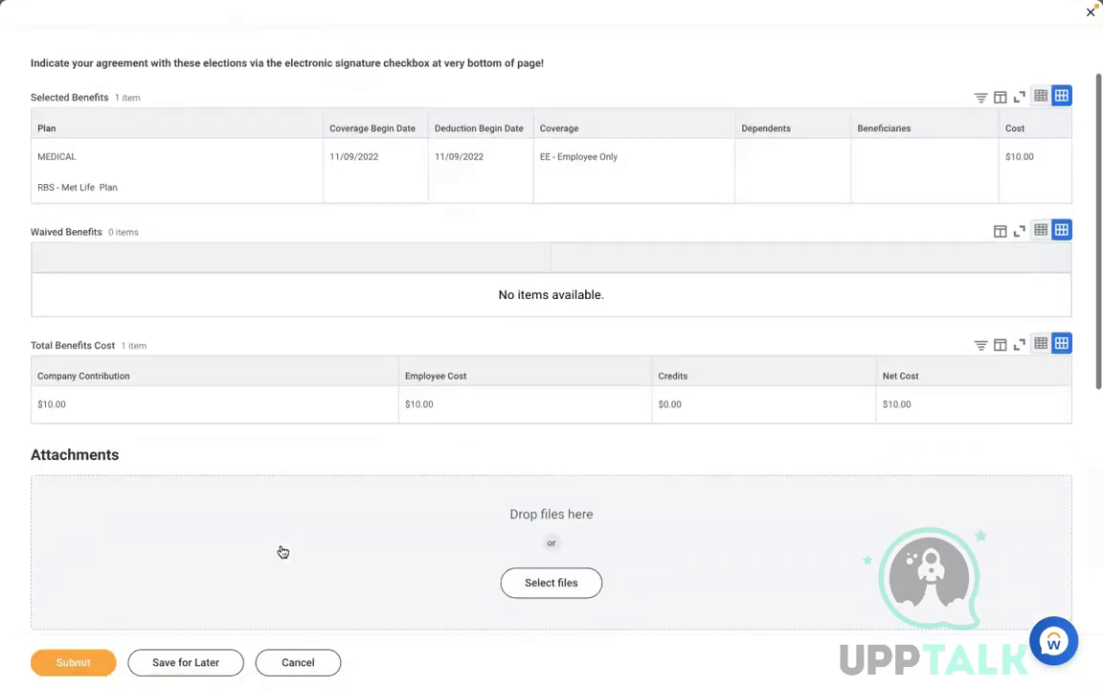
scroll(280, 548, "down", 8)
left_click(92, 457)
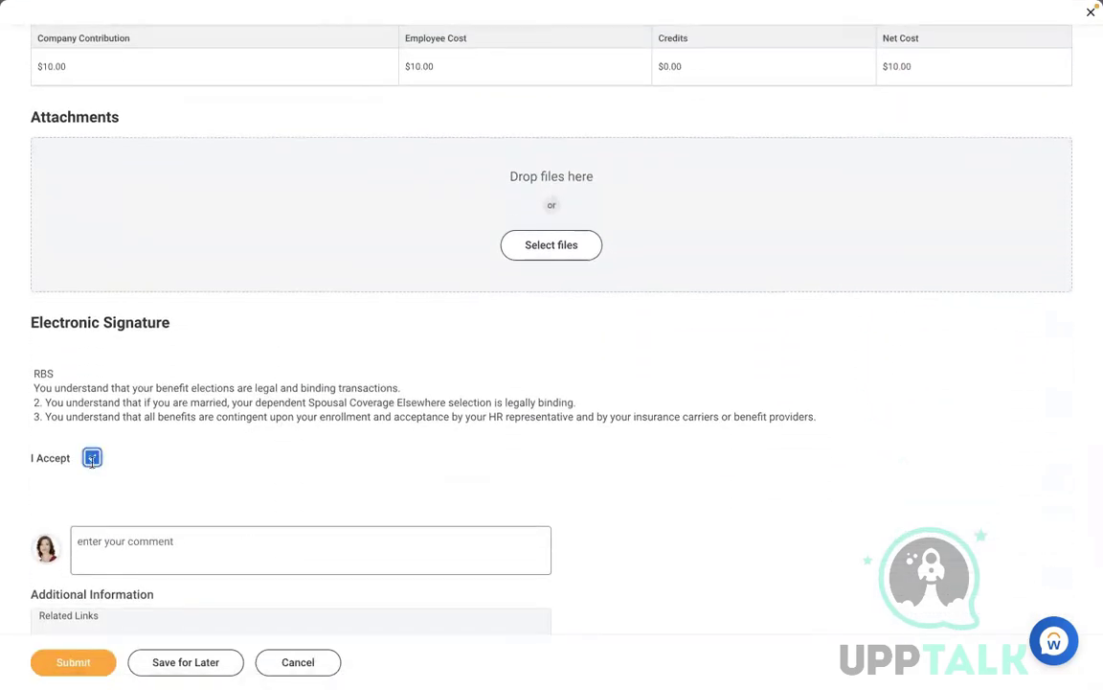
left_click(62, 661)
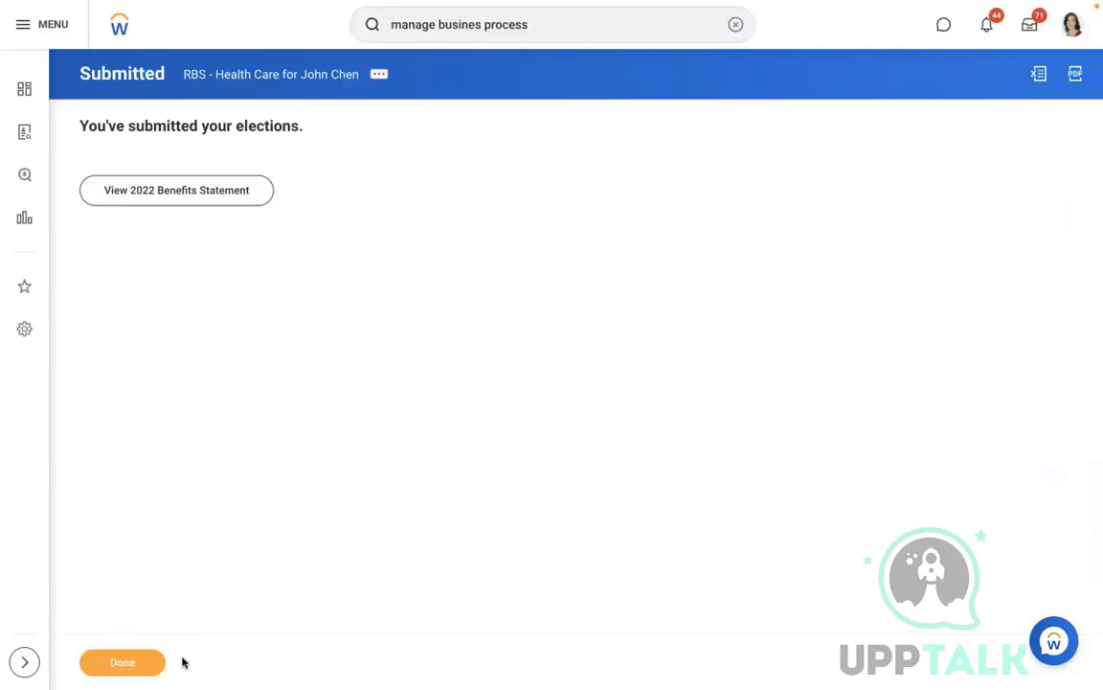
left_click(146, 666)
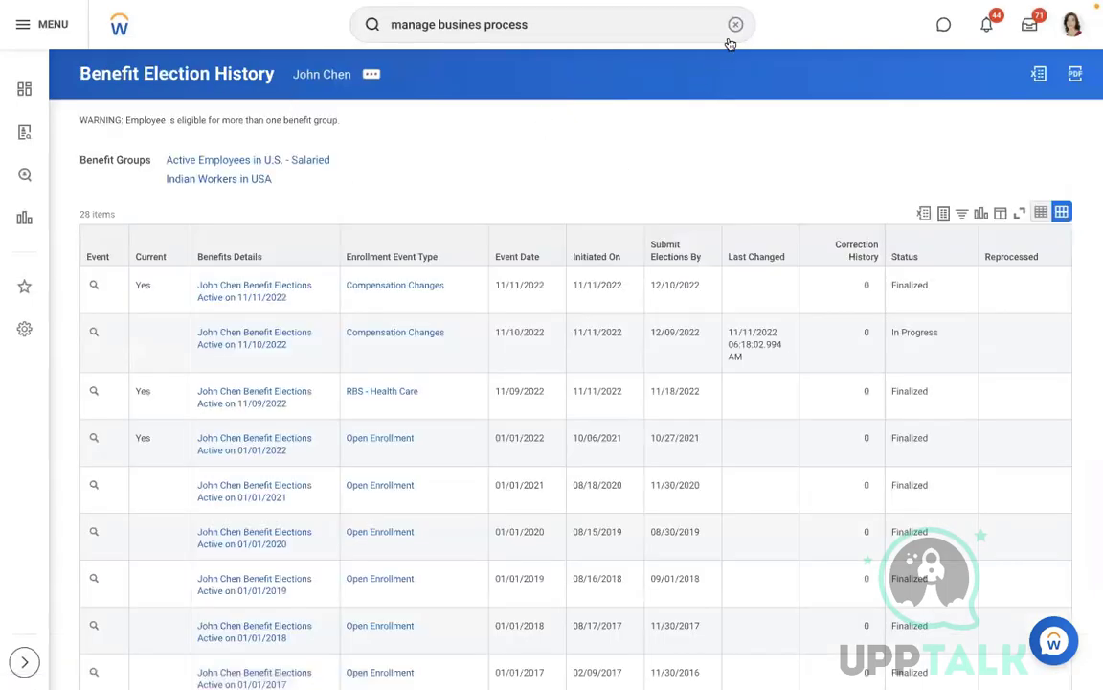
Step: Open the employee's Benefits tab and verify the MEDICAL - RBS - Met Life Plan Employee Only row
left_click(734, 25)
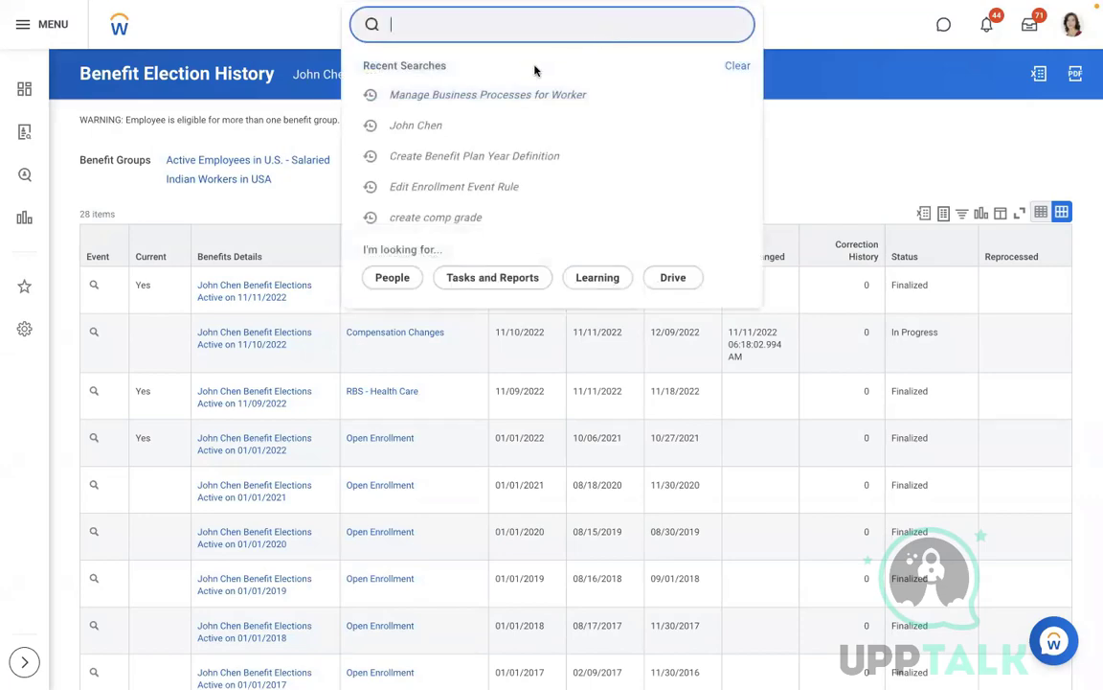
left_click(440, 125)
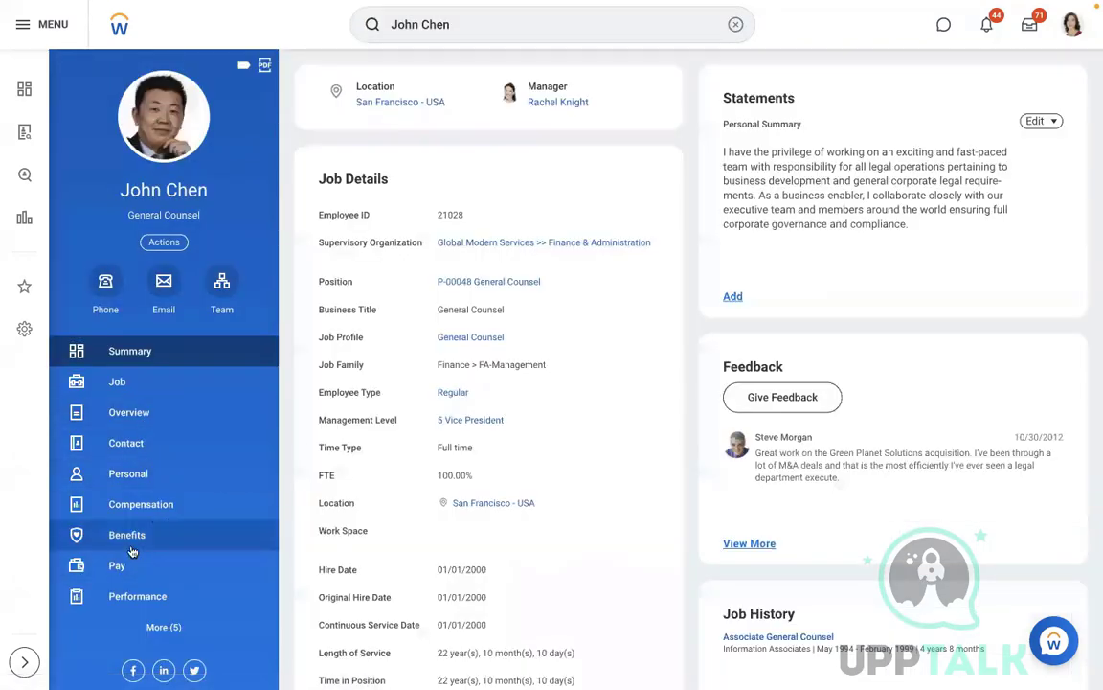
left_click(128, 537)
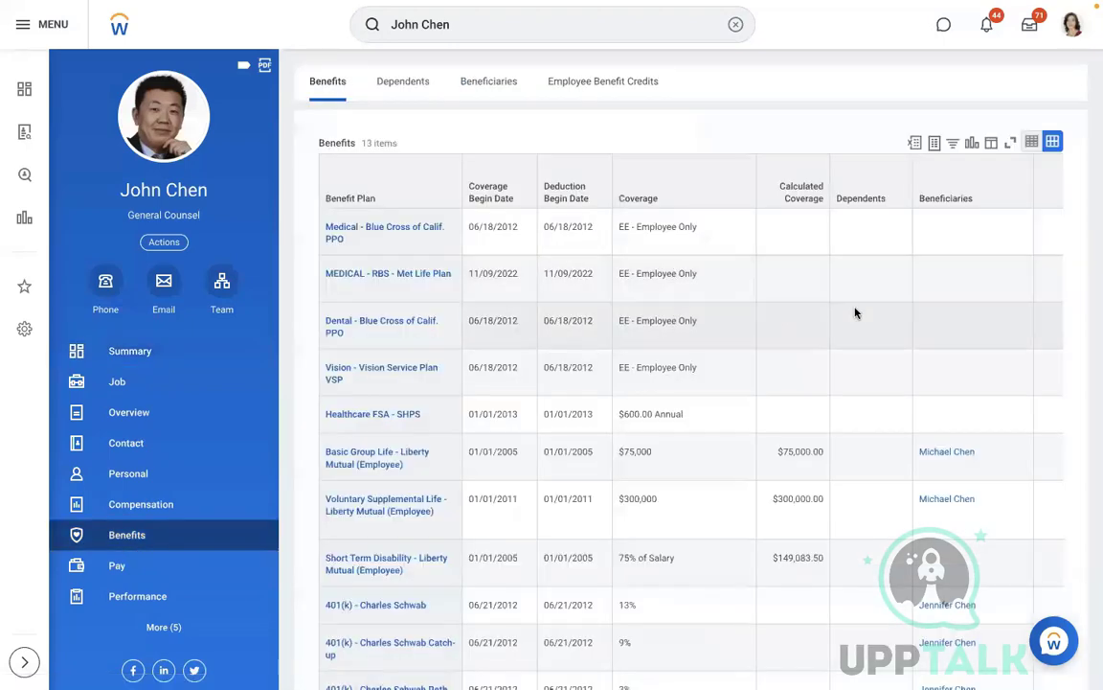
scroll(856, 312, "down", 1)
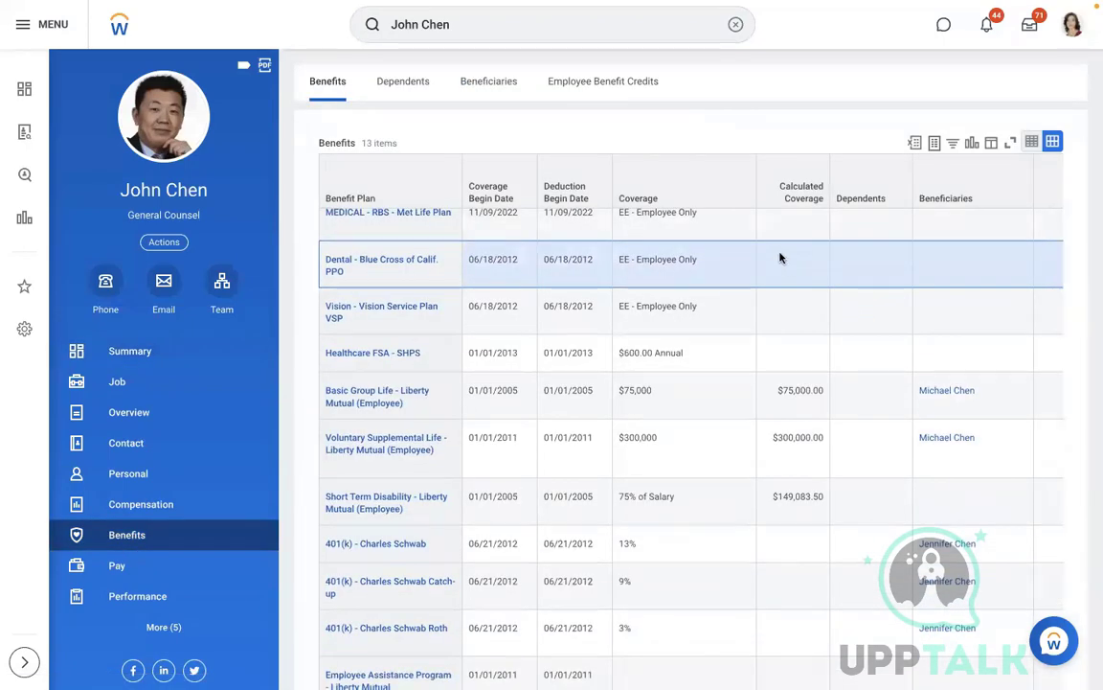
scroll(780, 255, "up", 1)
scroll(749, 288, "right", 4)
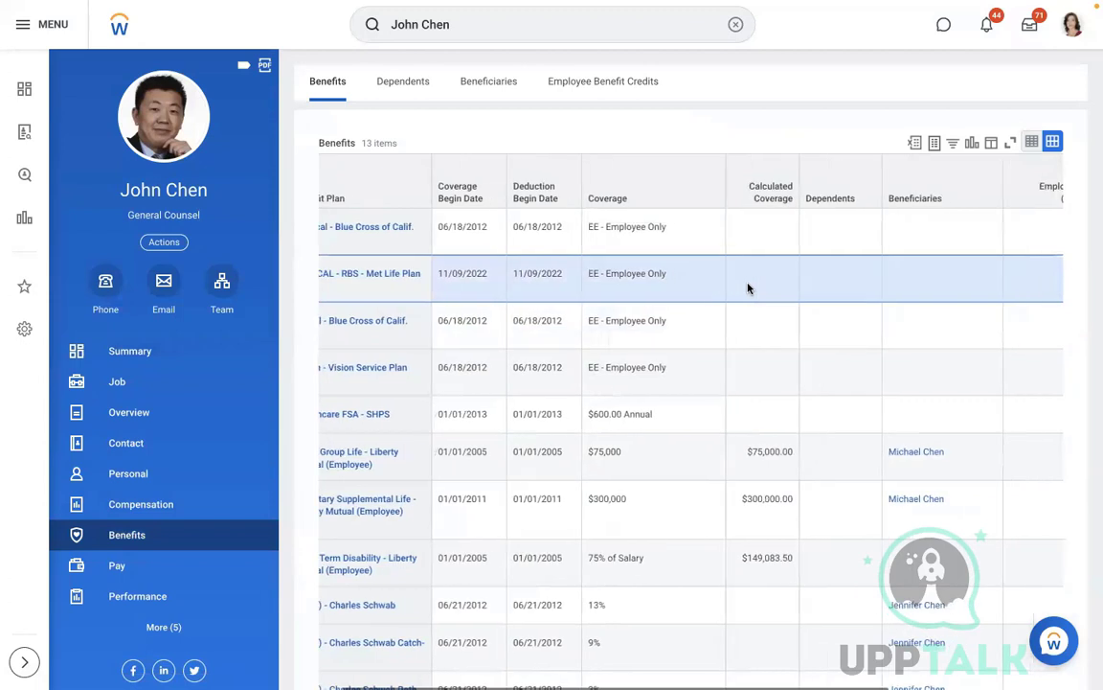
scroll(749, 289, "right", 2)
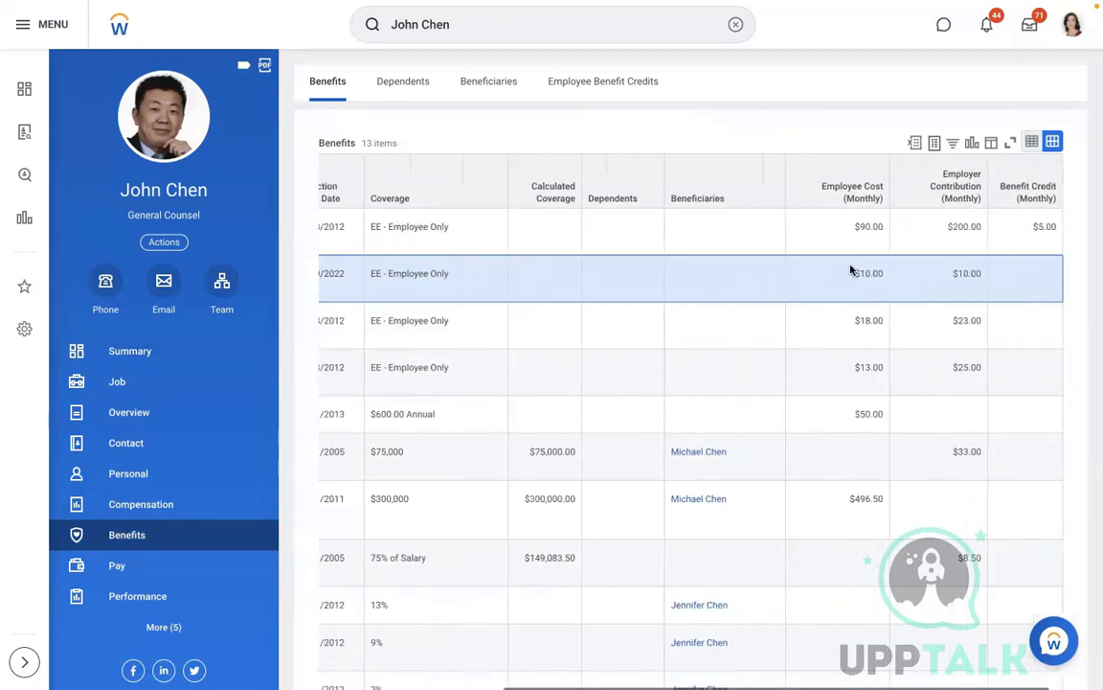